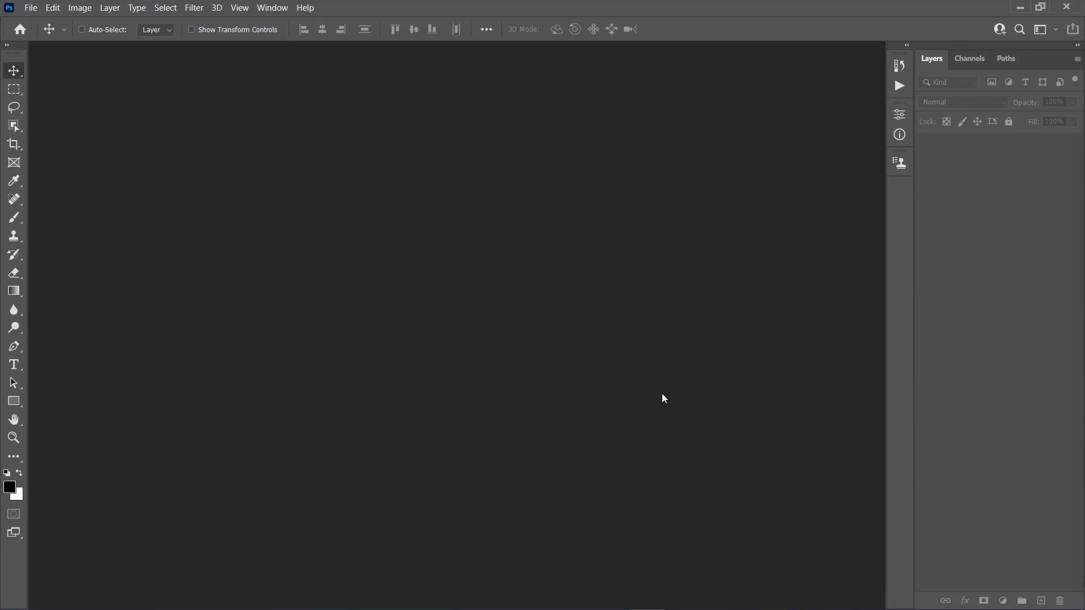
Create a new document 3000 x 3000 pixels at a resolution of 72 pixels/inch
click(31, 7)
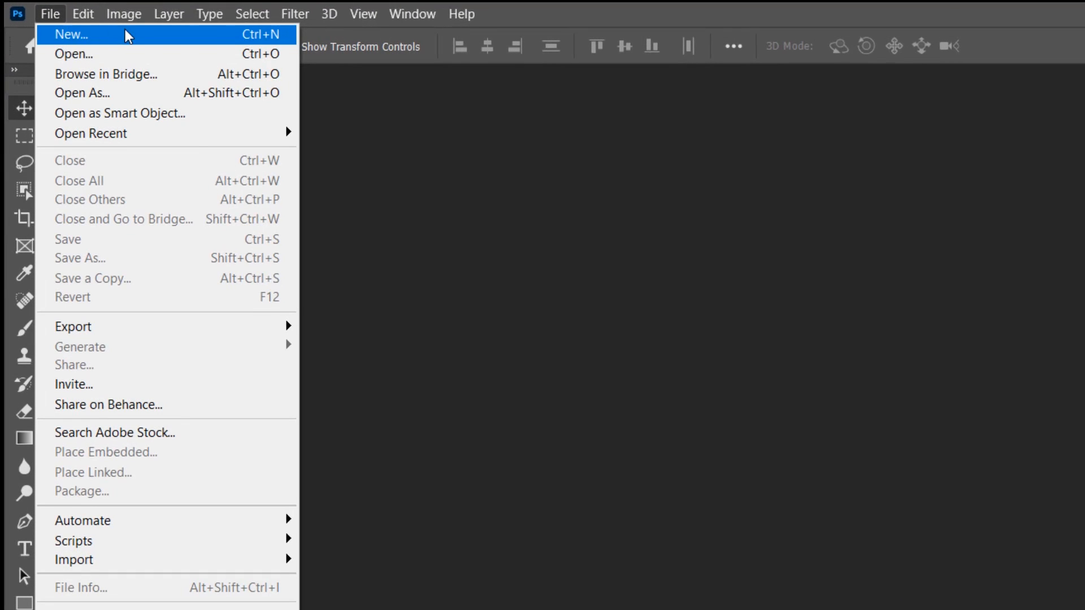
click(107, 36)
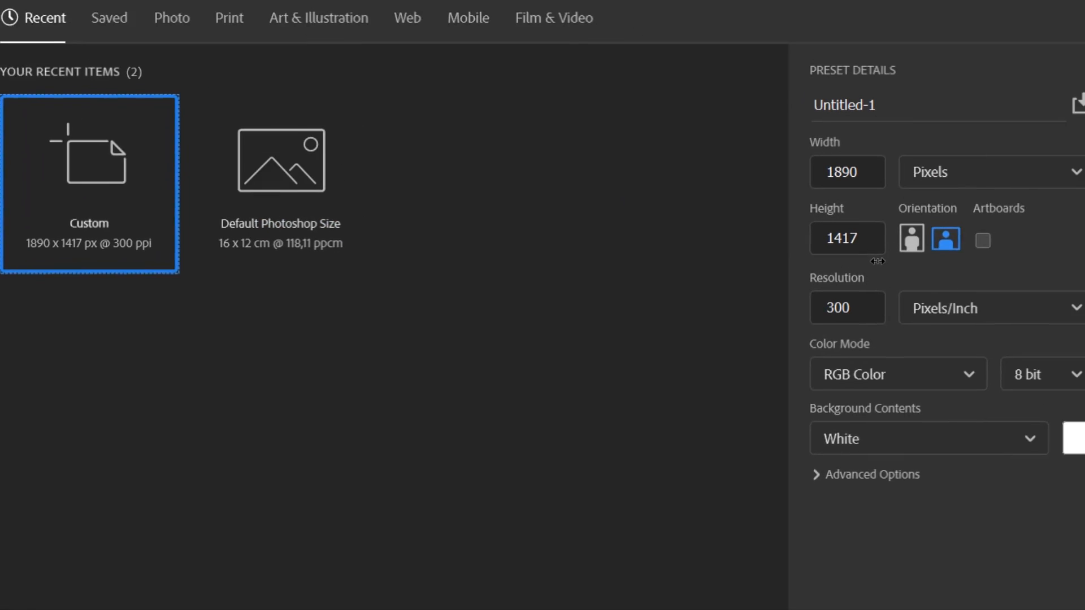
click(762, 139)
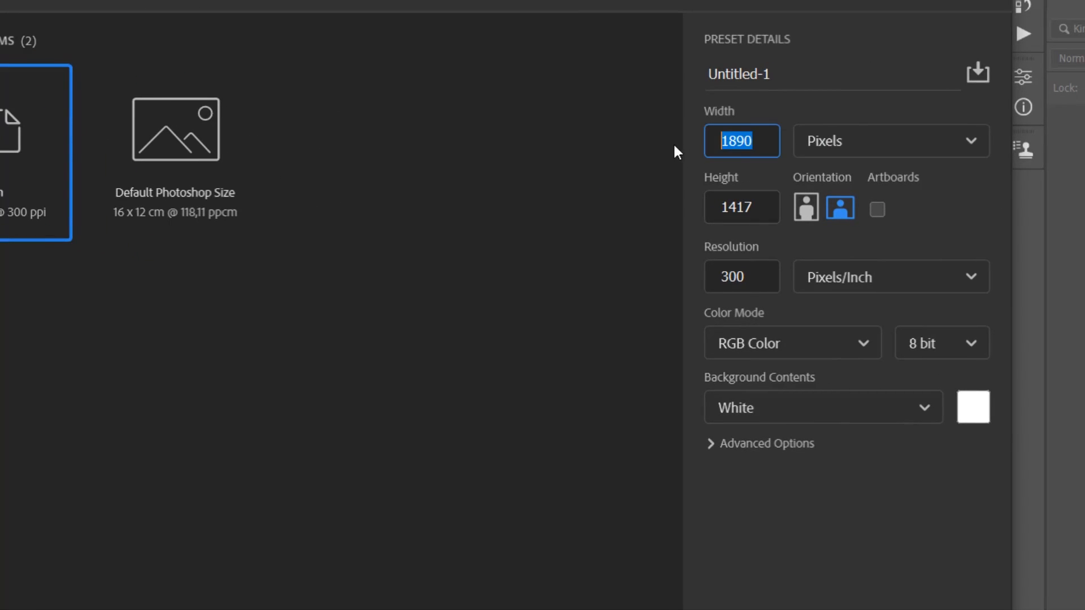
text(3000)
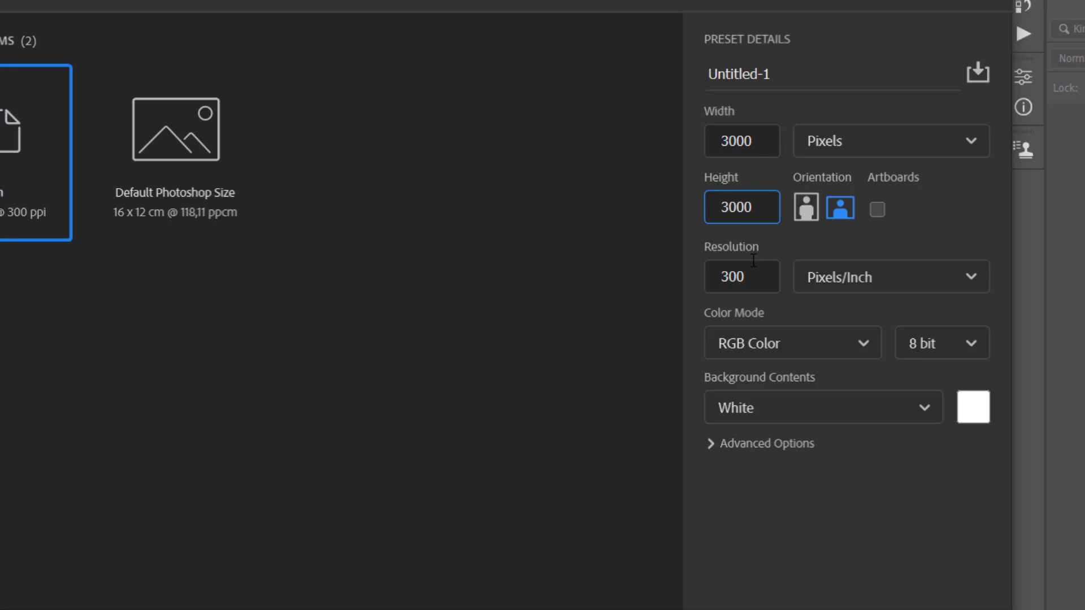
key(BackSpace)
key(BackSpace)
key(BackSpace)
text(72)
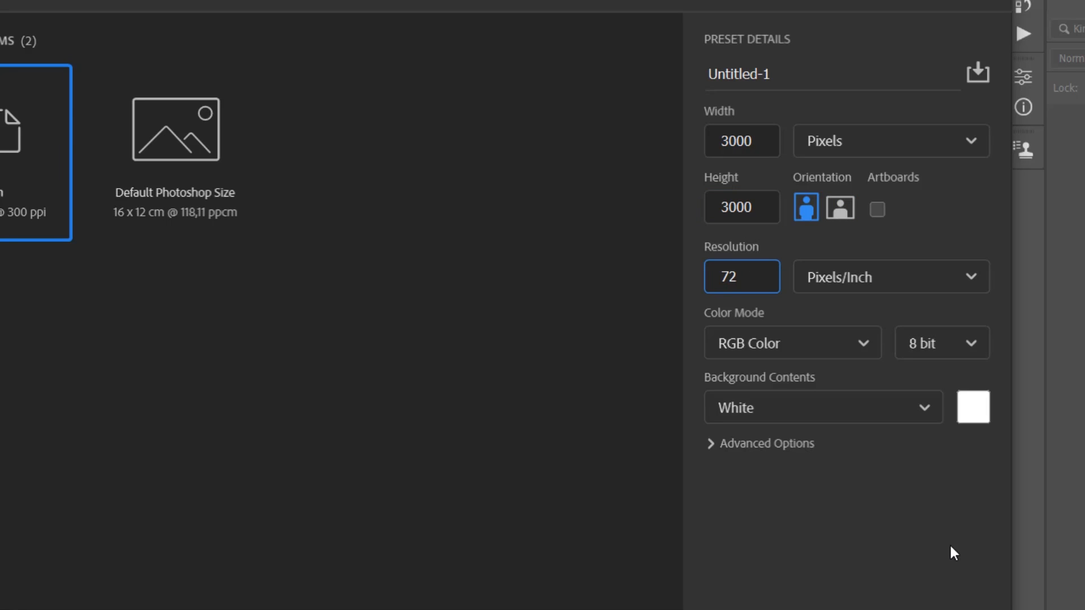
click(787, 501)
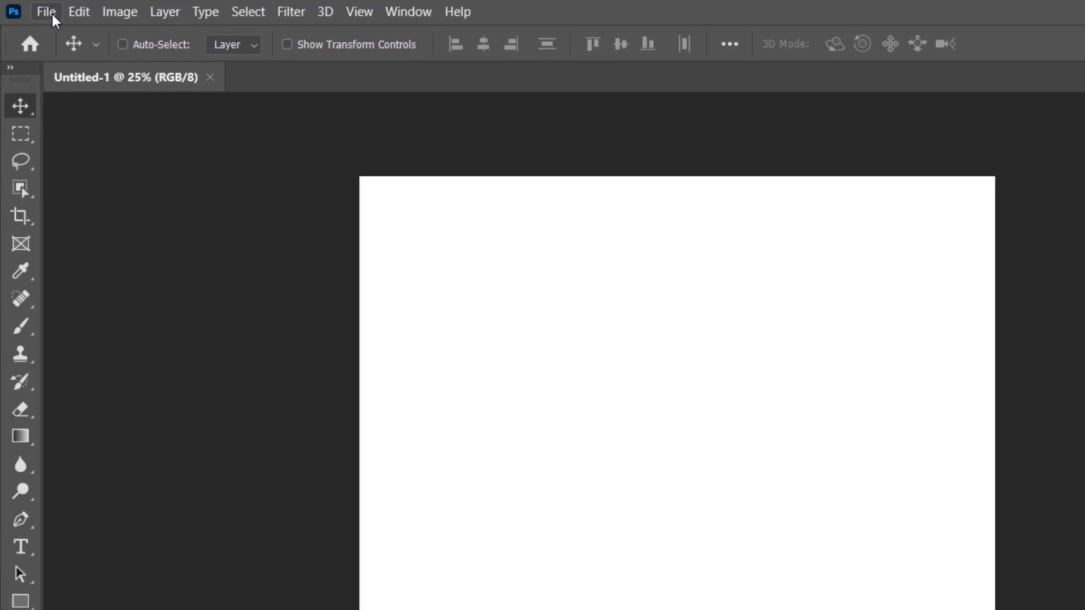
click(31, 7)
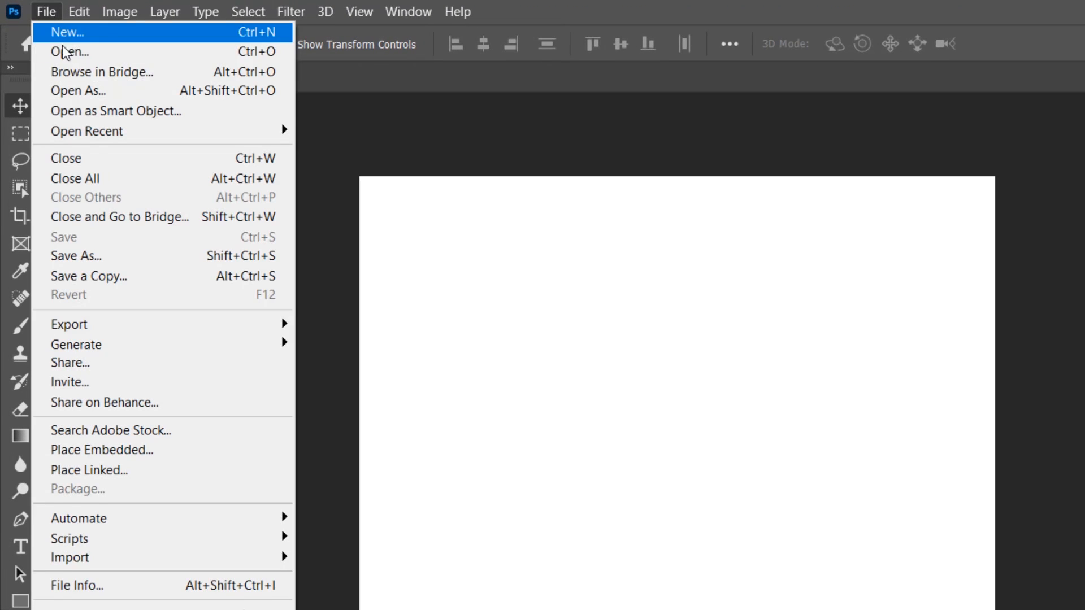
click(170, 456)
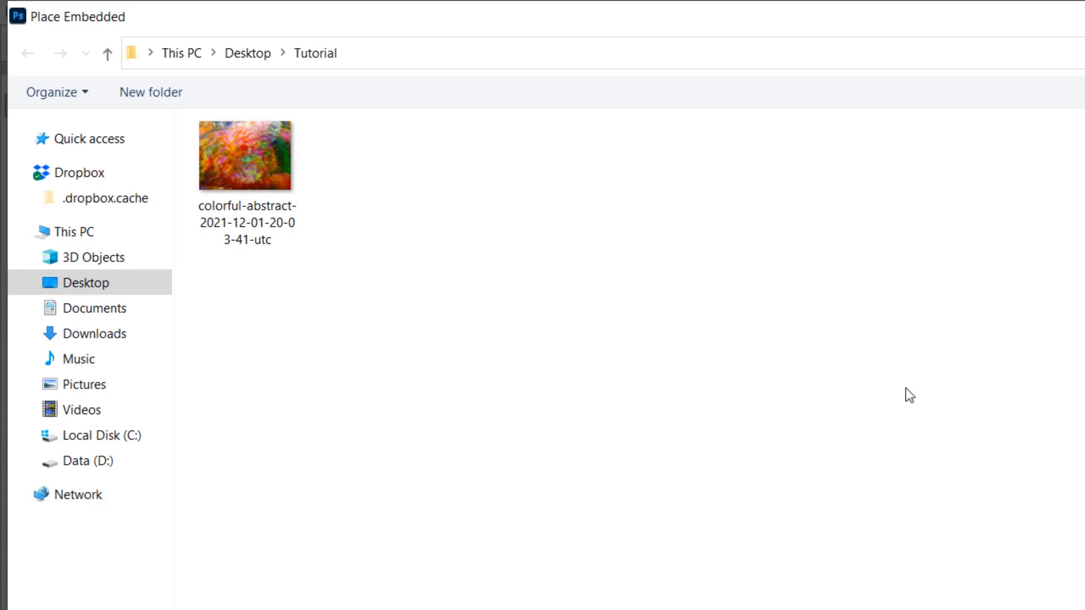
click(251, 189)
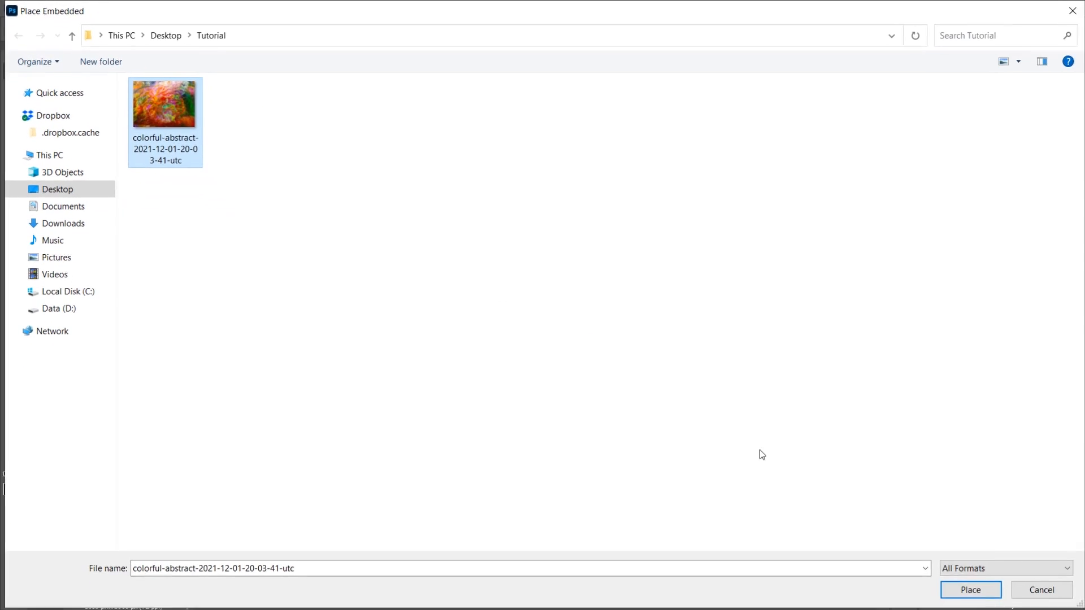
click(966, 587)
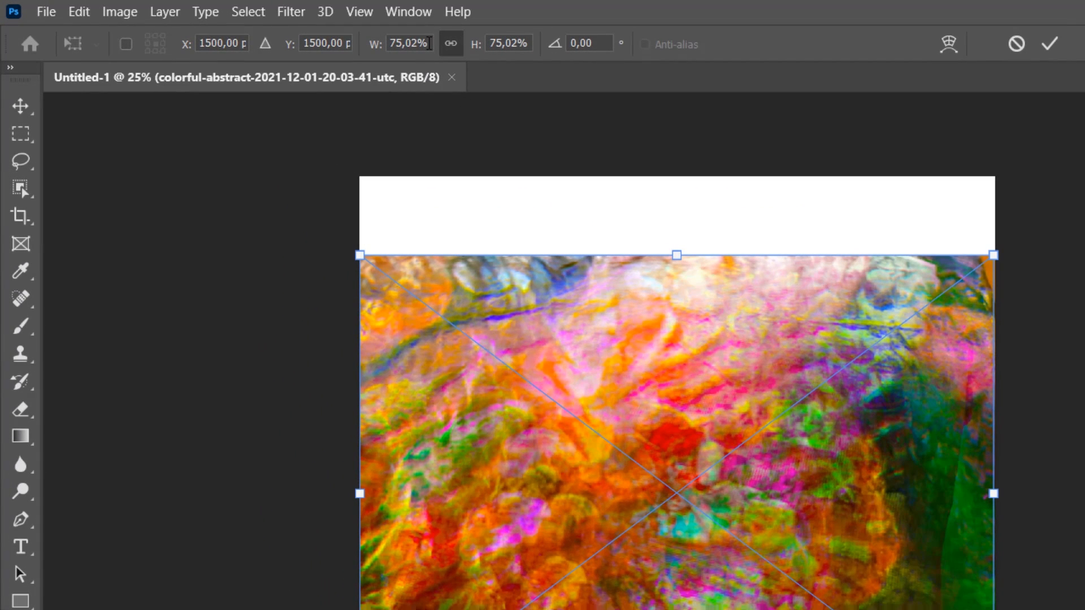
text(100)
key(Return)
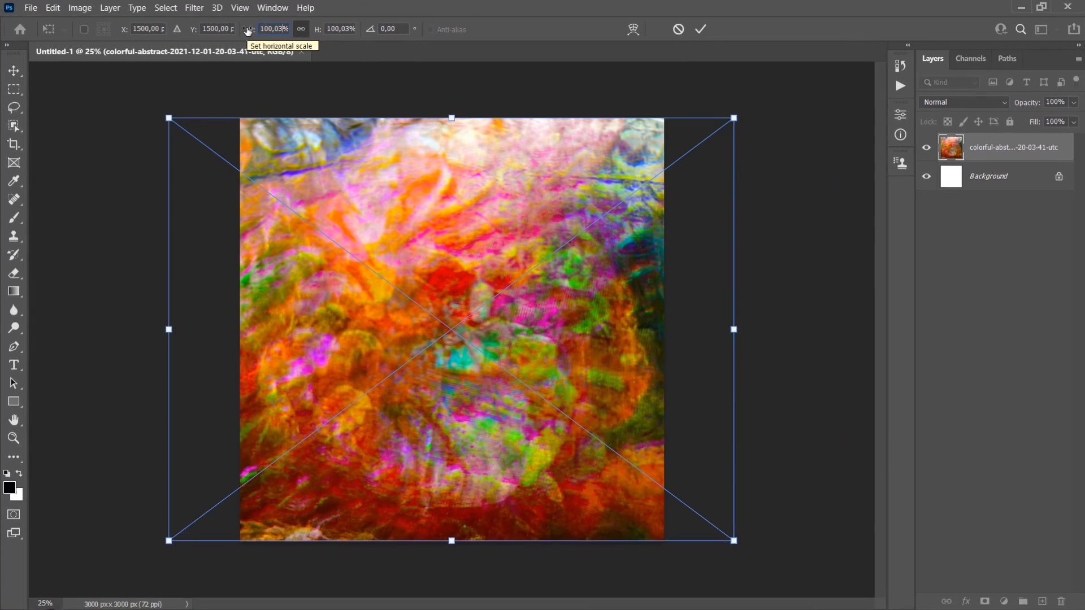
key(Return)
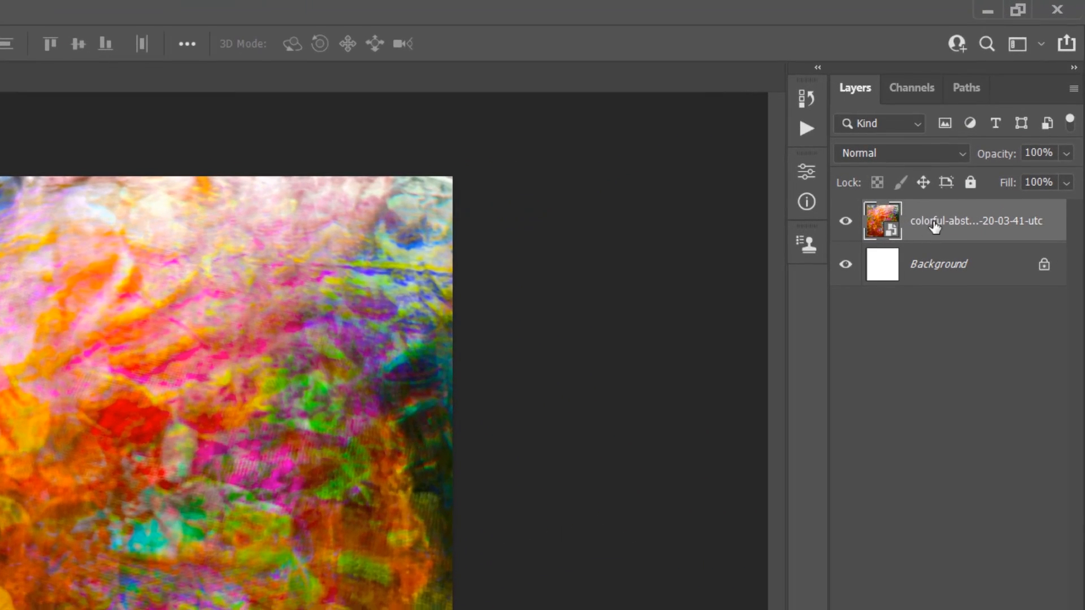
Rename the placed image layer as Temp_1 and rasterize it
double_click(935, 223)
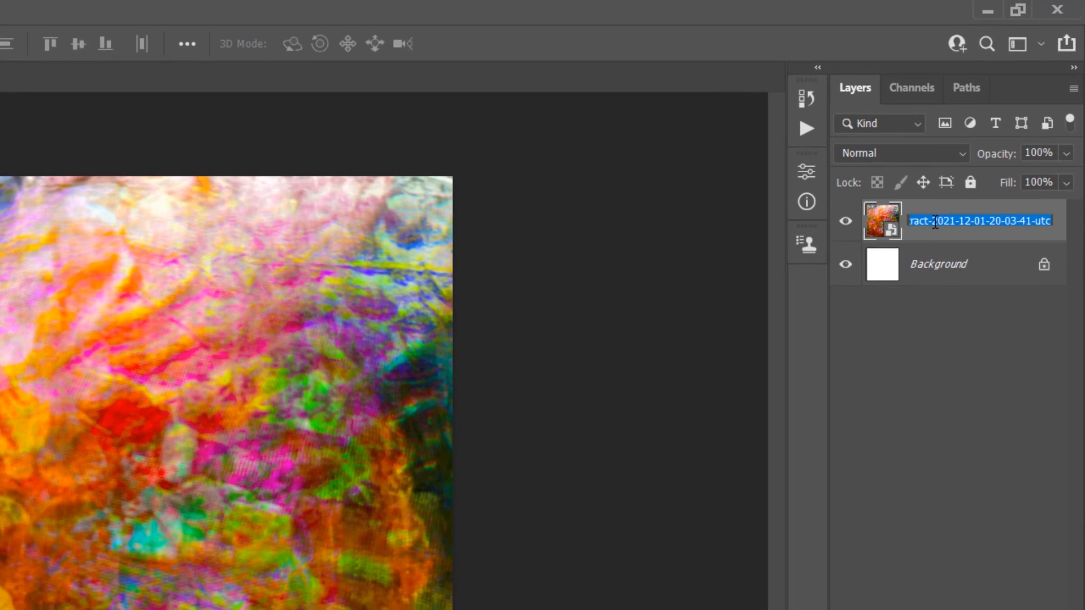
text(Temp_1)
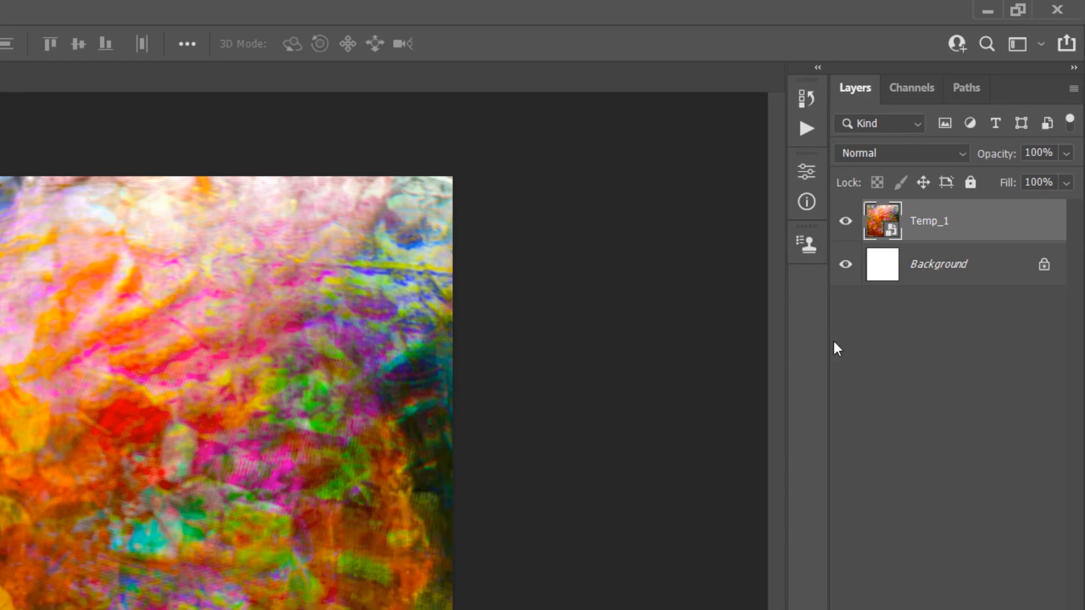
right_click(970, 237)
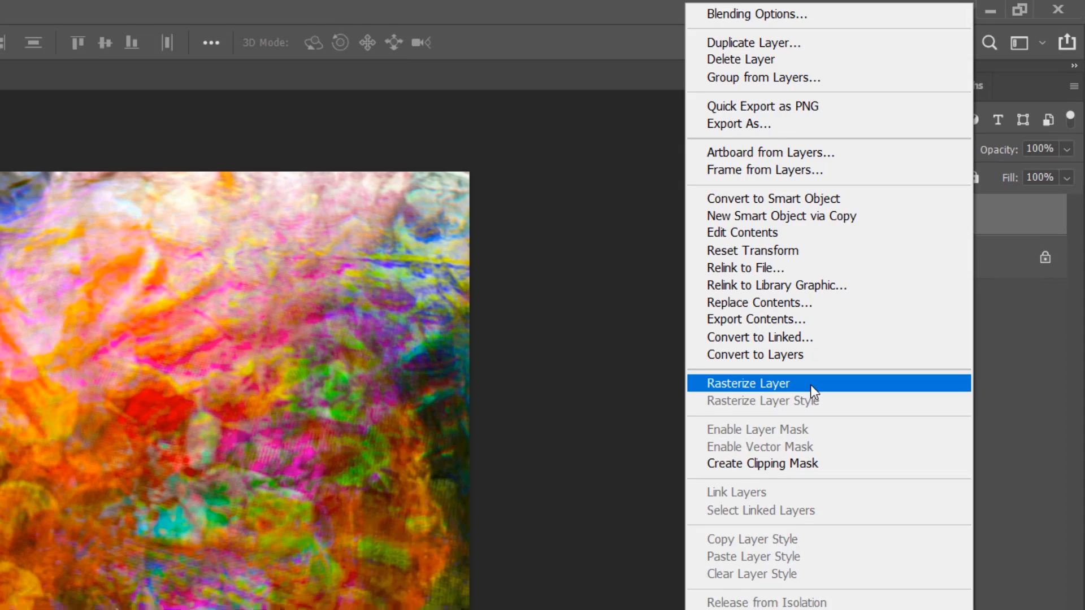
click(802, 395)
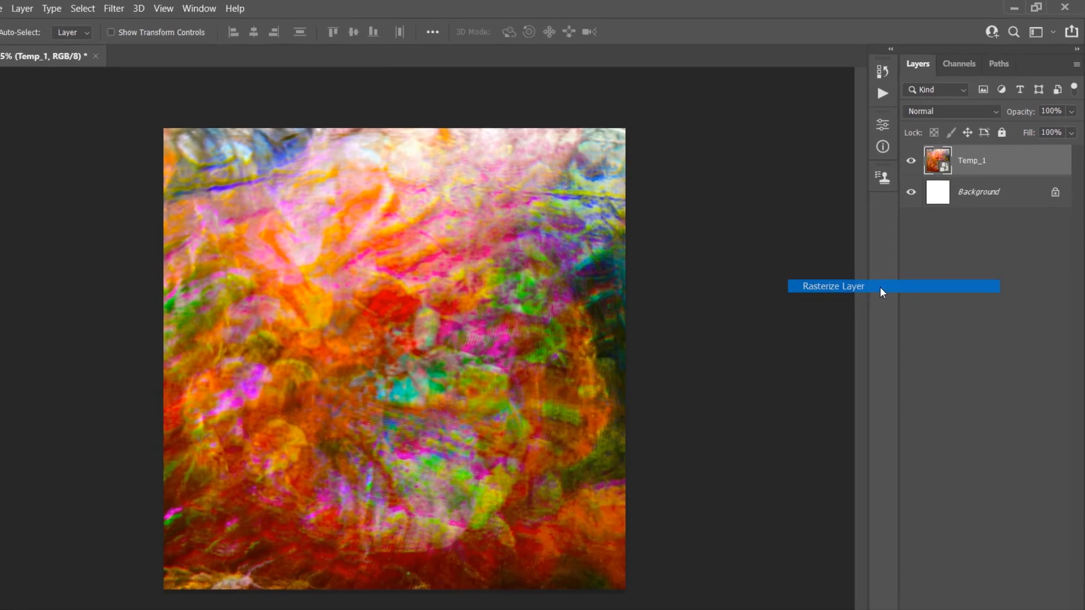
Crop away the image parts outside the canvas by selecting the whole canvas, cropping to it and deselecting
key(ctrl+a)
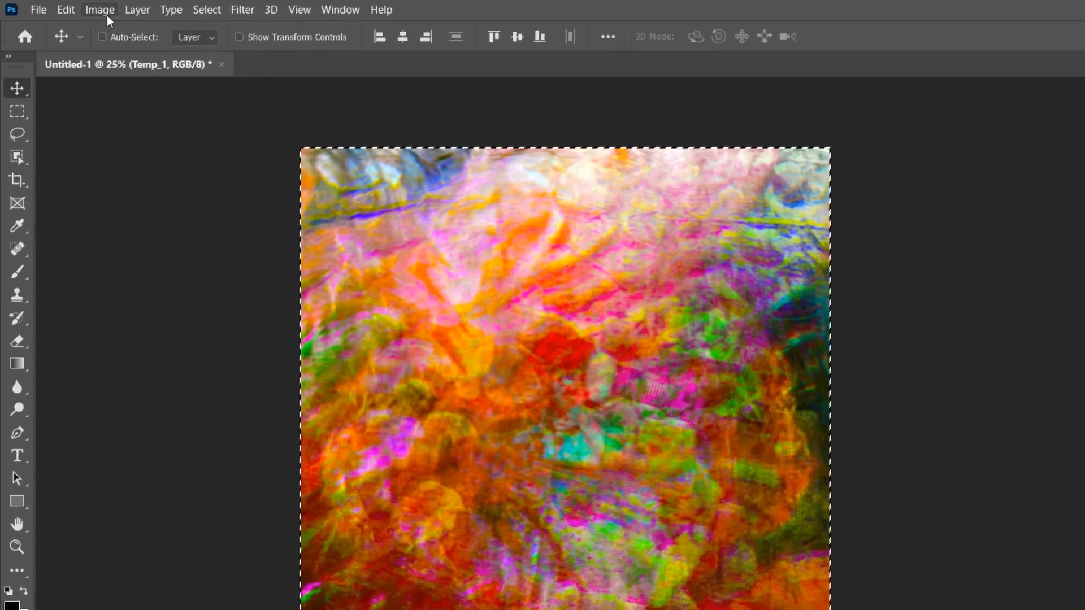
click(107, 14)
mouse_move(130, 171)
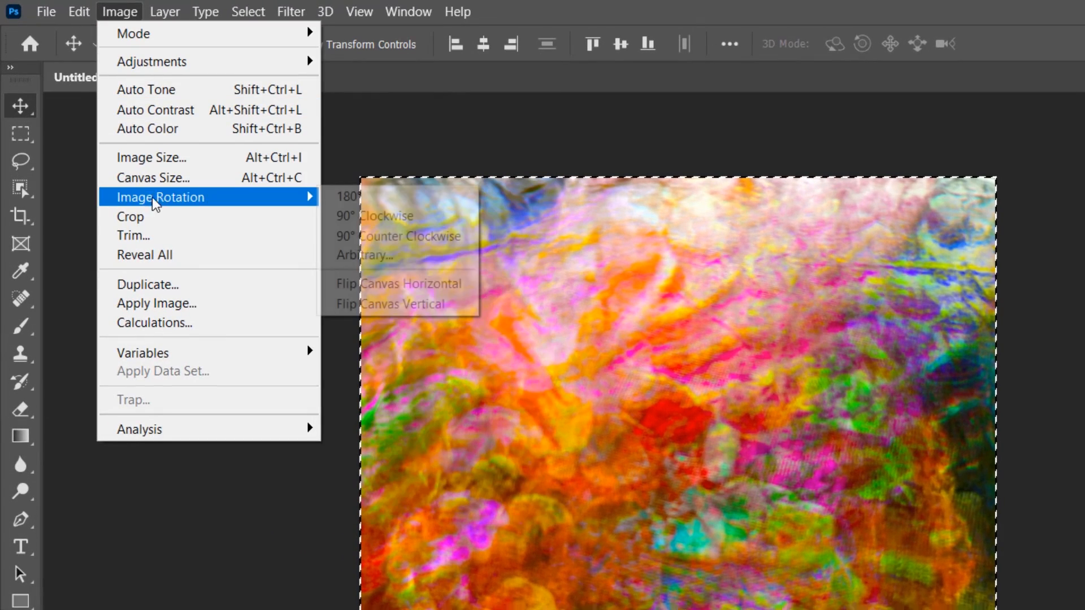
click(174, 220)
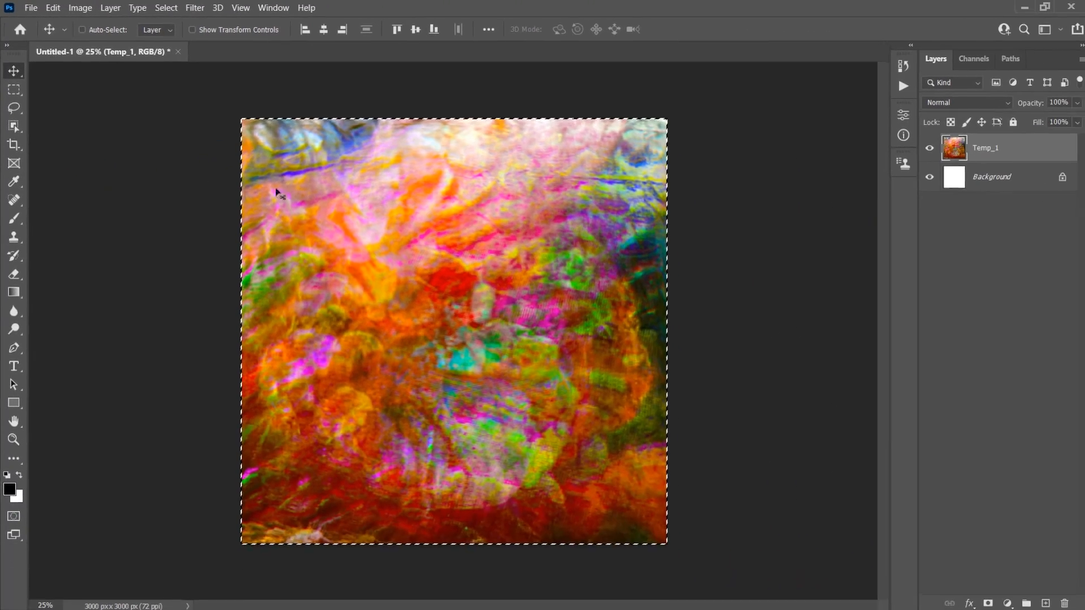
key(ctrl+d)
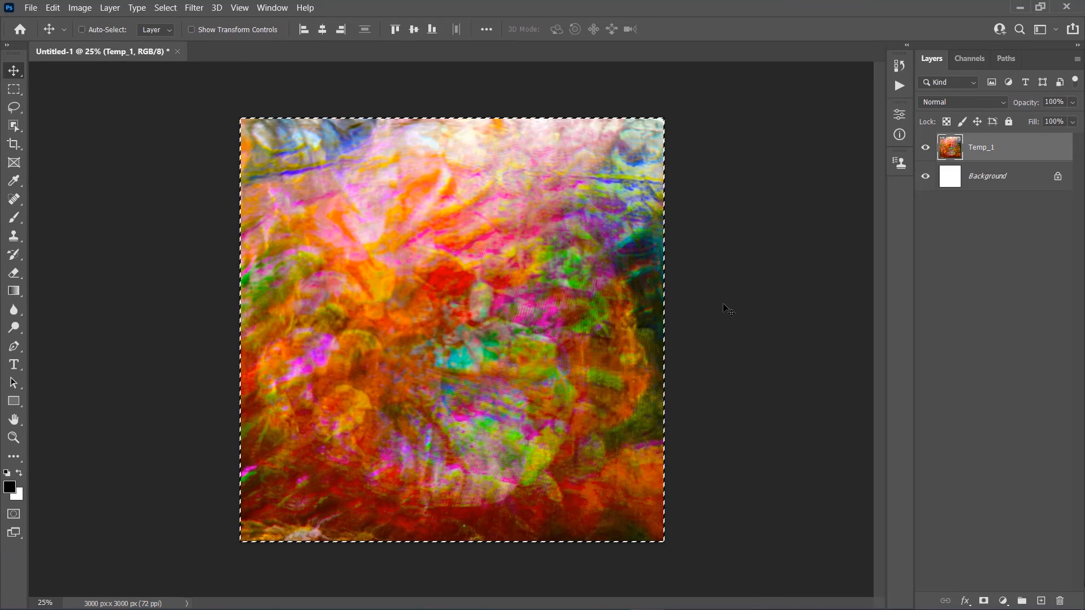
key(ctrl+d)
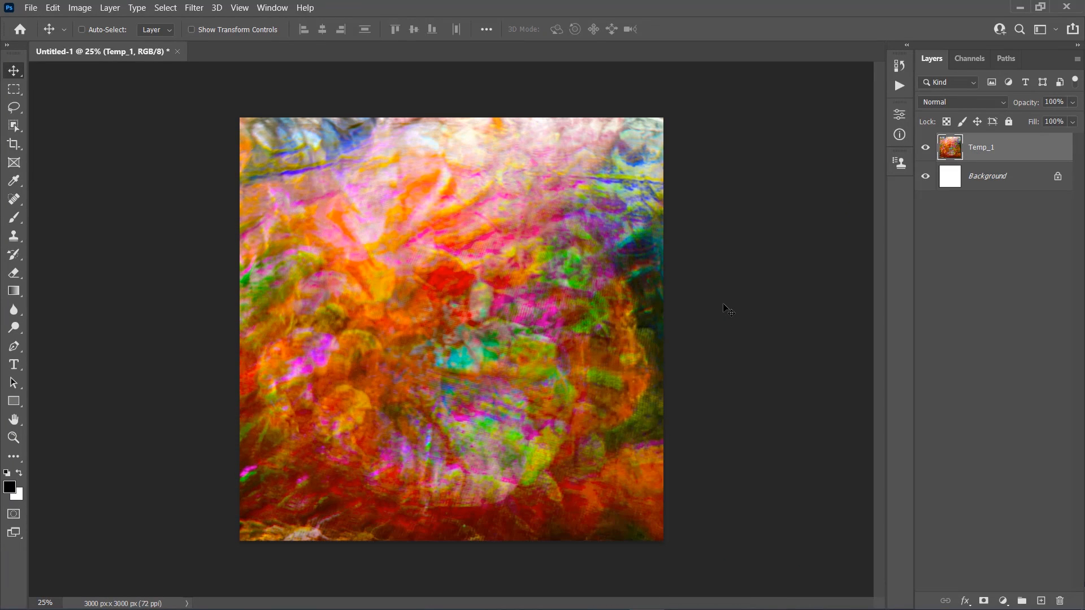
Convert the Temp_1 layer to a smart object and apply a Mosaic filter with a cell size of 20
right_click(1003, 148)
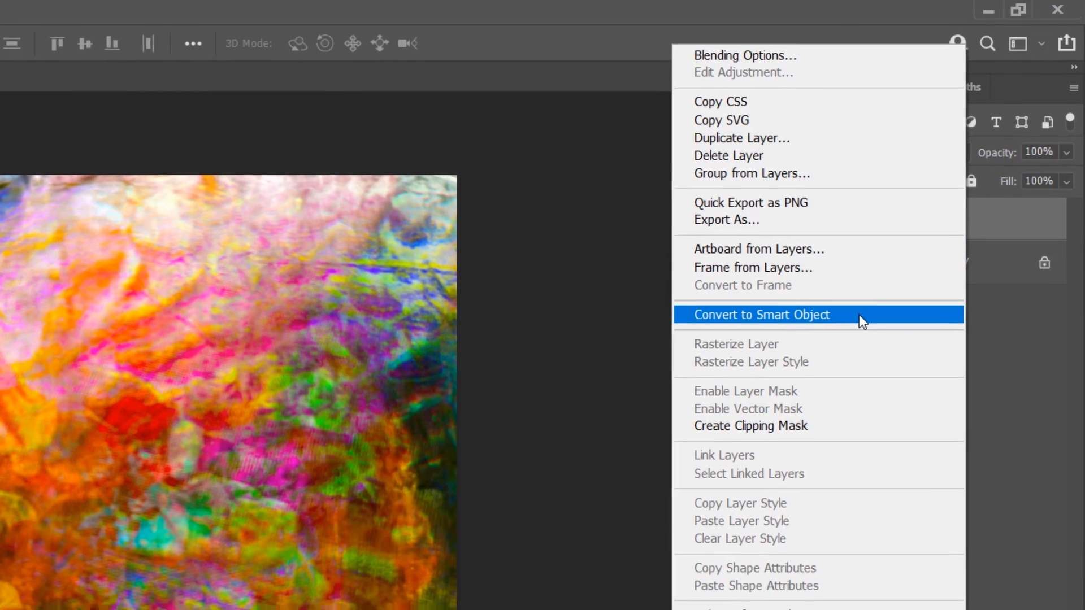
click(858, 317)
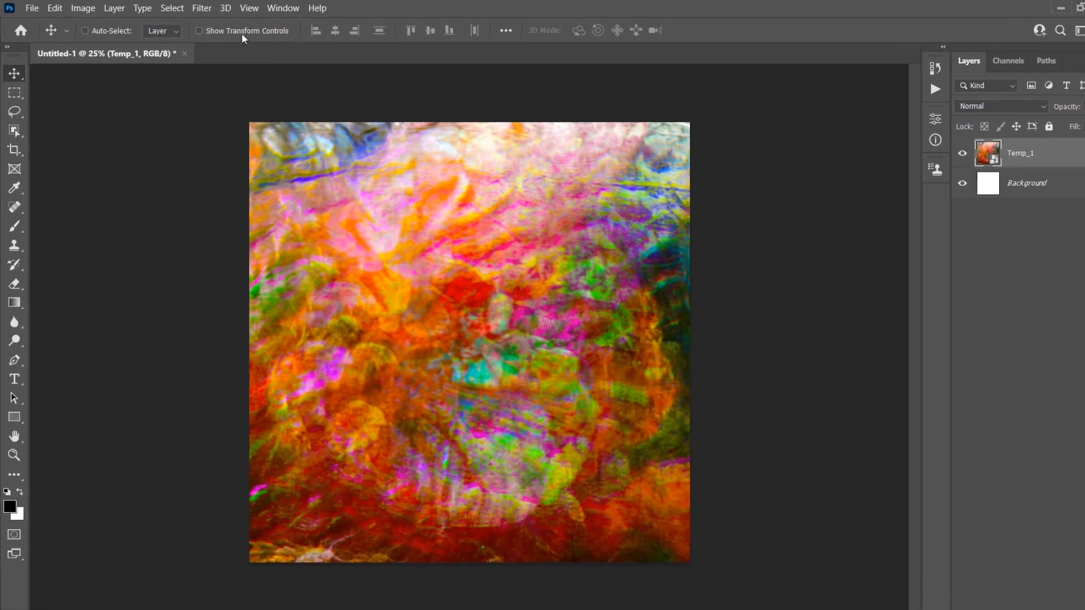
click(194, 8)
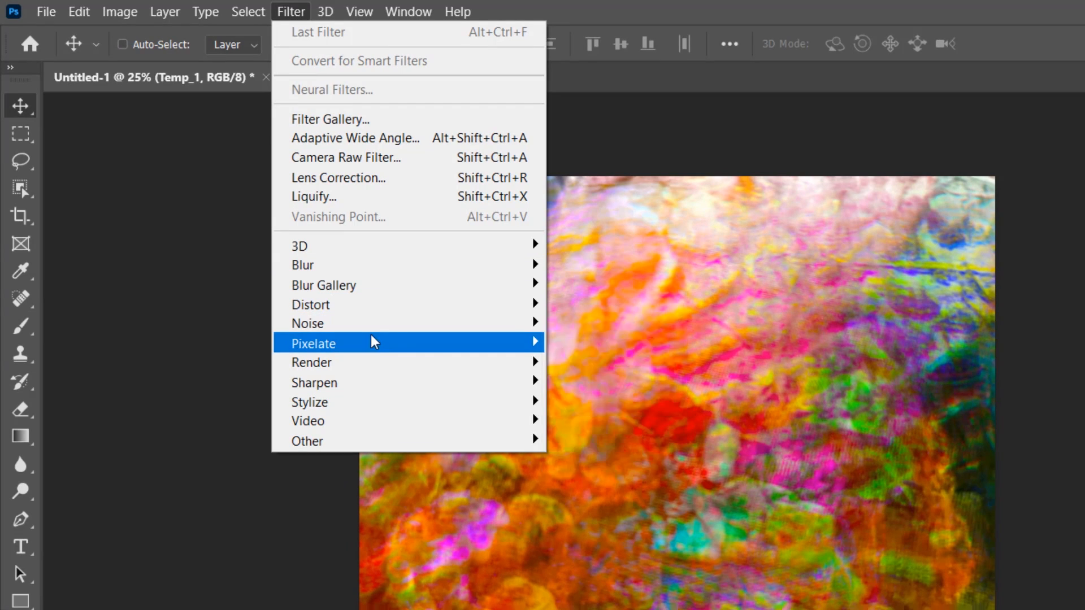
mouse_move(494, 343)
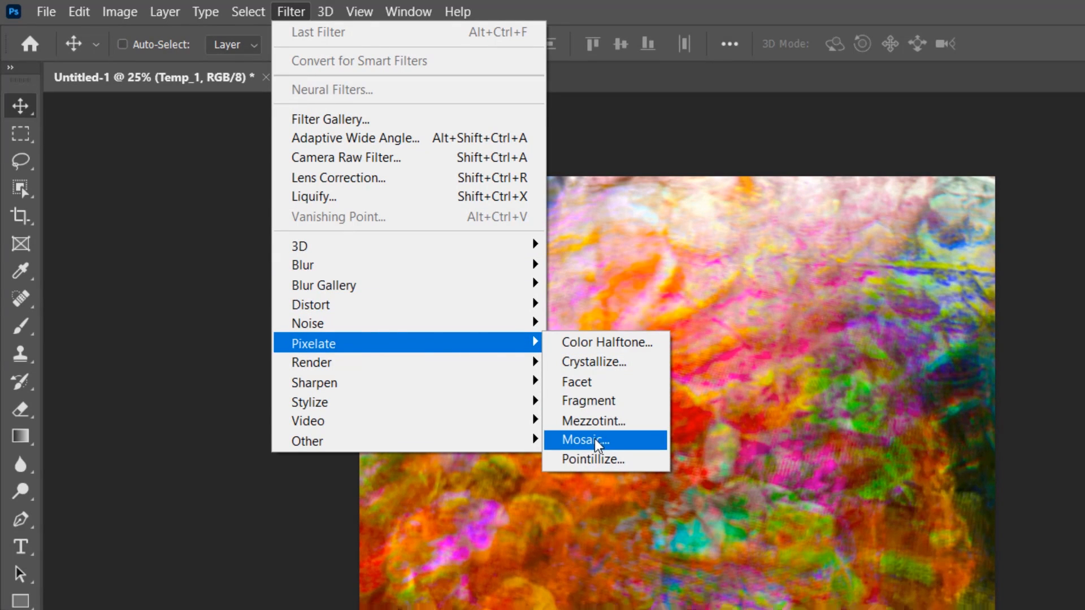
click(626, 446)
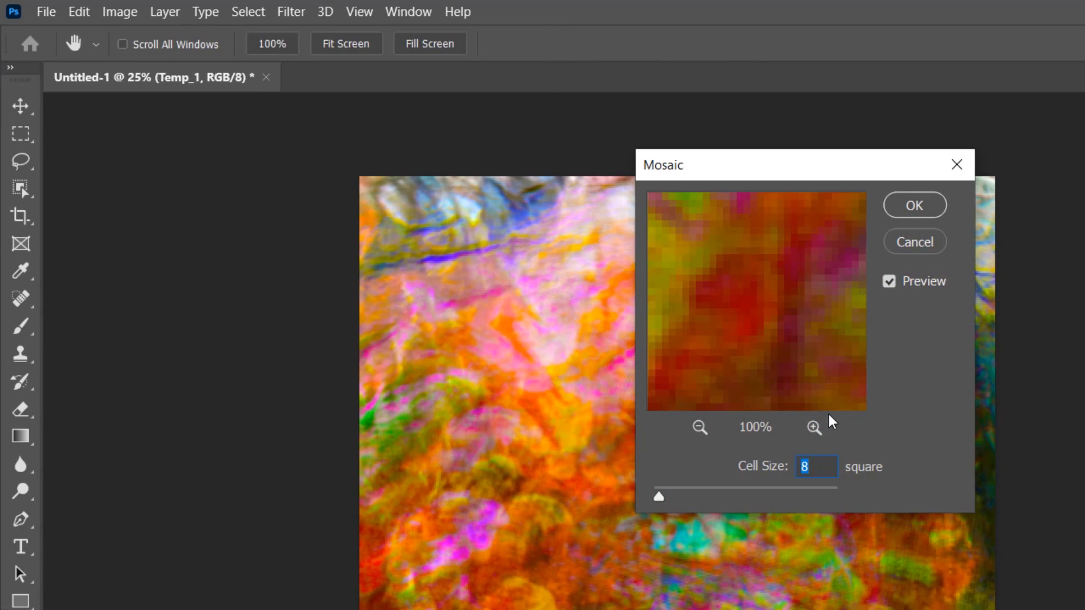
text(20)
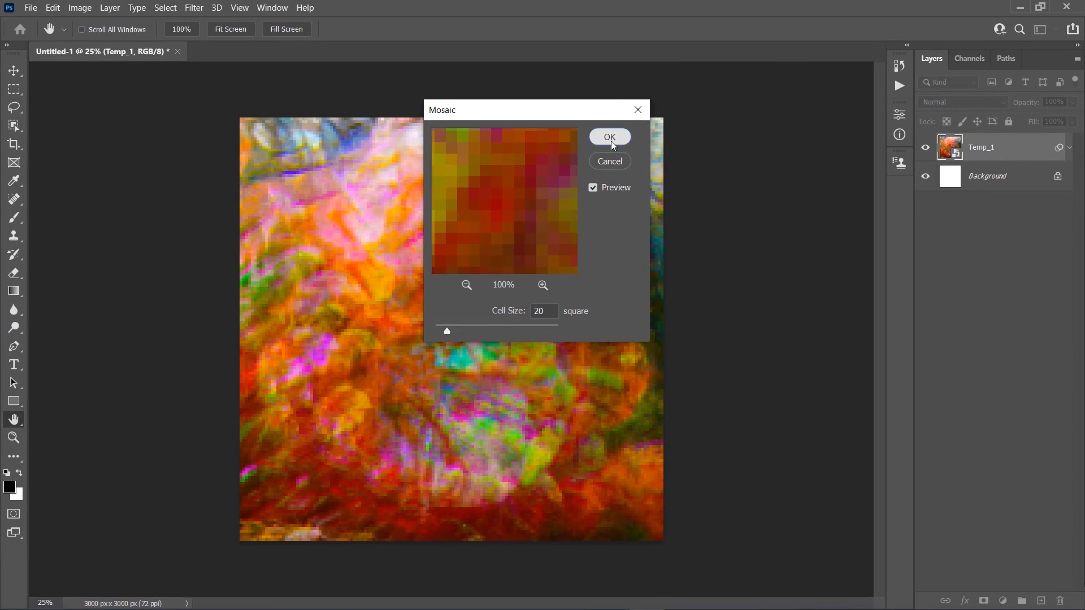
click(610, 139)
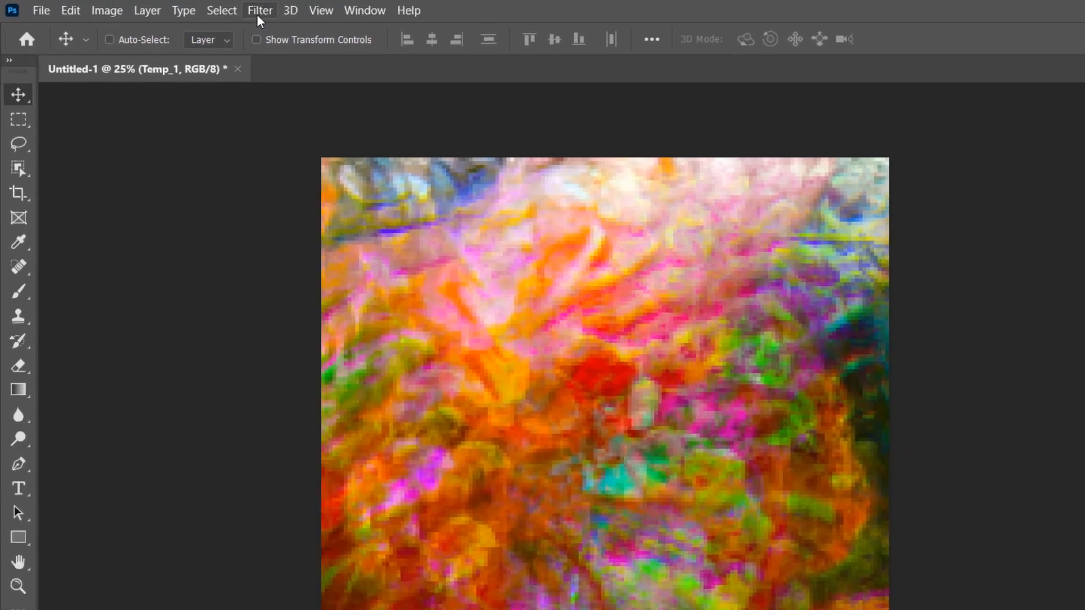
Apply the Patchwork texture from the Filter Gallery to Temp_1 with Square Size 5 and Relief 0
click(194, 8)
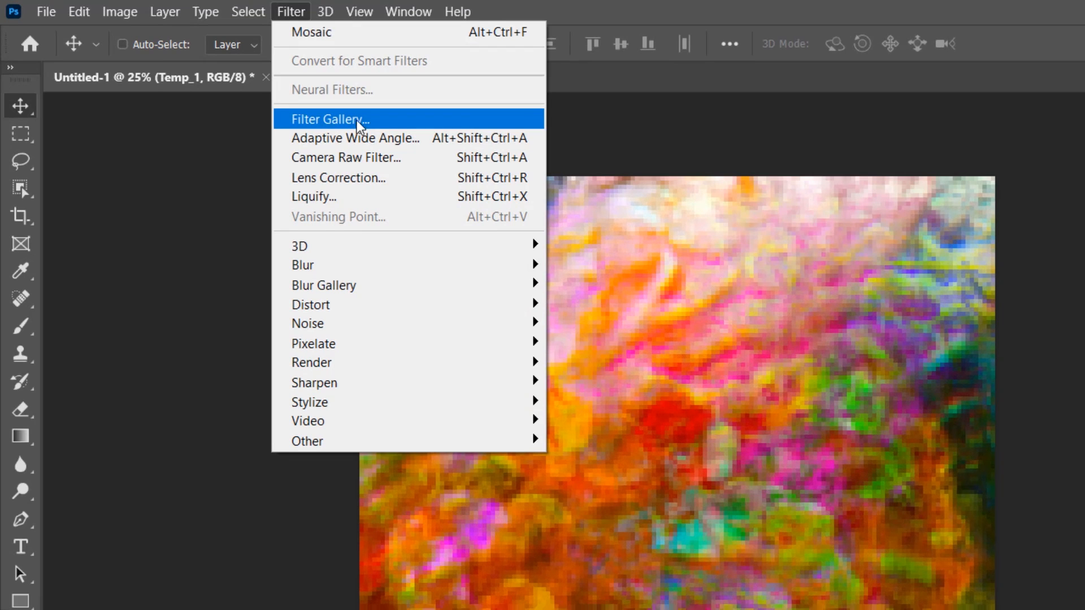
click(391, 121)
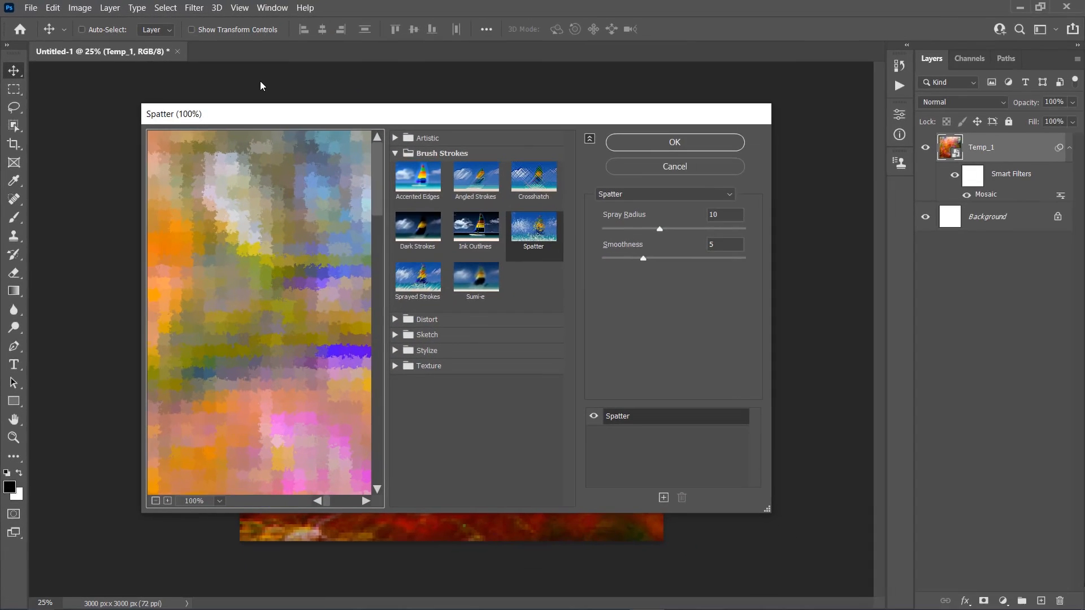
click(395, 150)
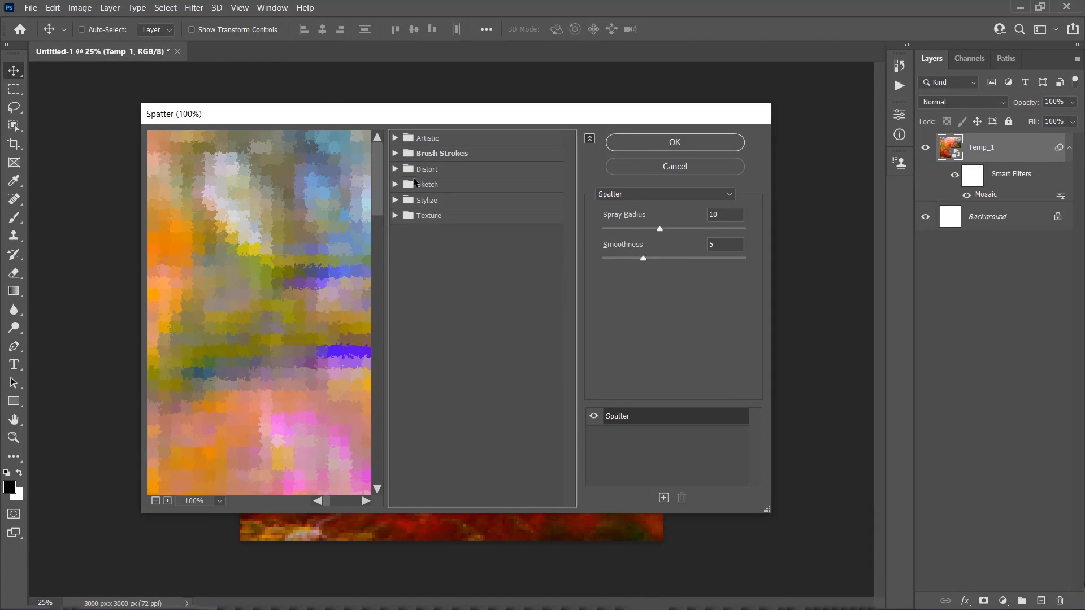
click(435, 216)
click(425, 294)
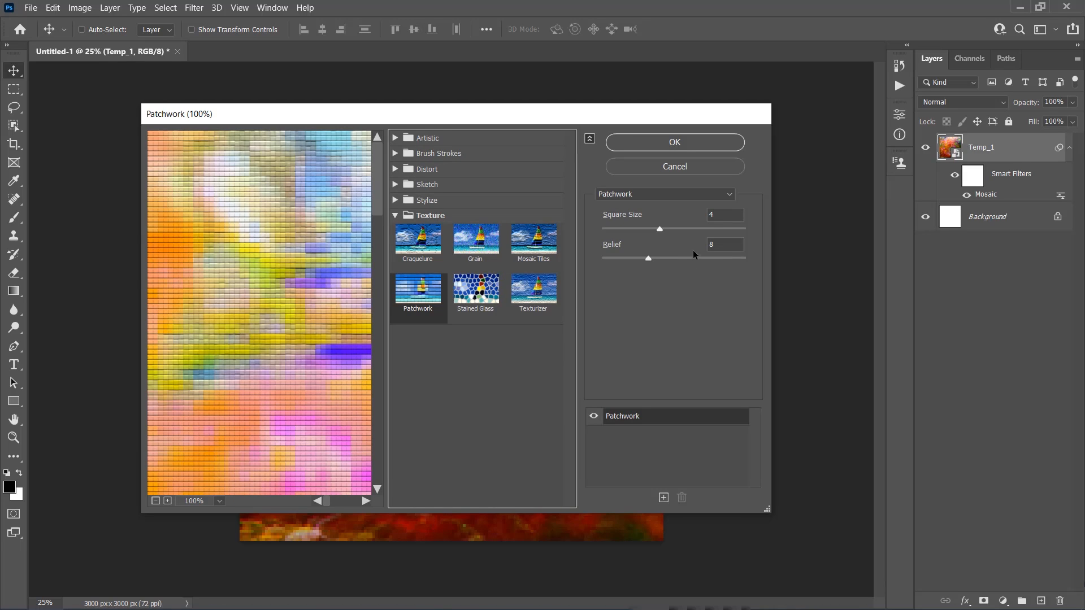
drag(719, 215, 692, 219)
text(5)
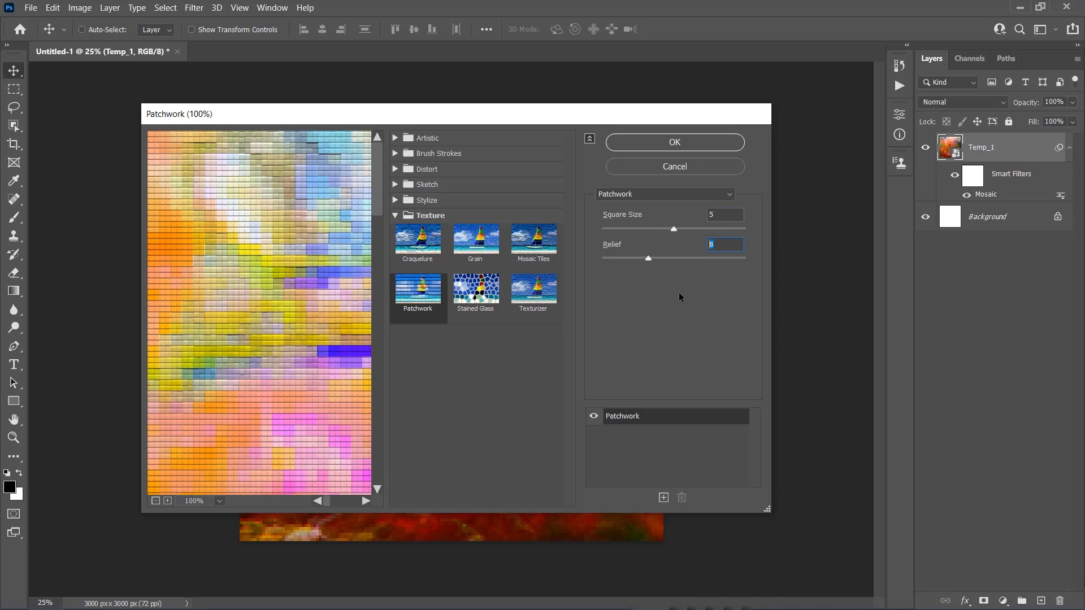
text(0)
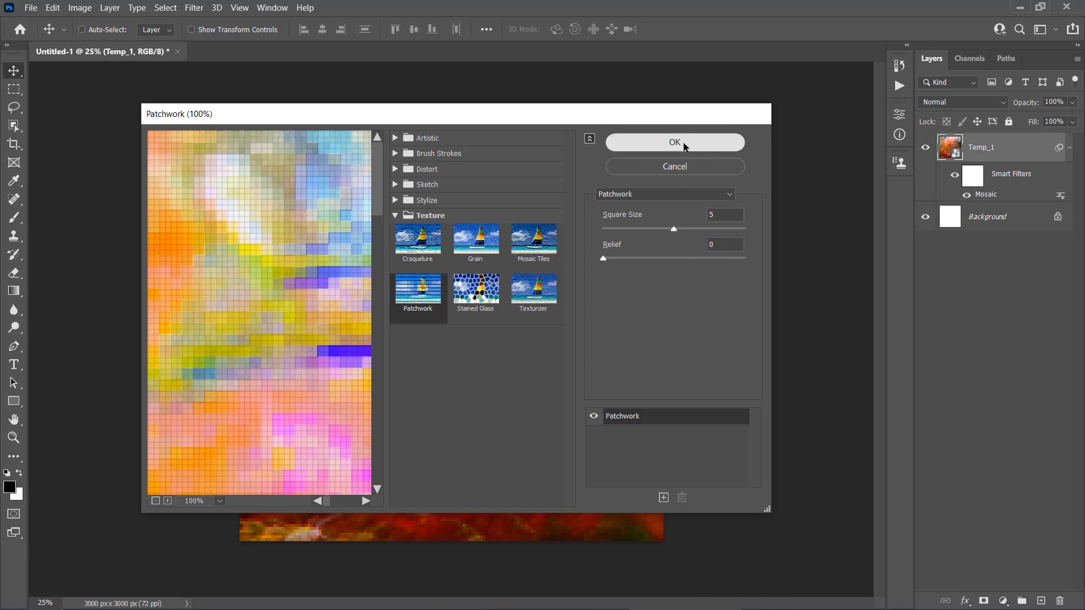
click(683, 142)
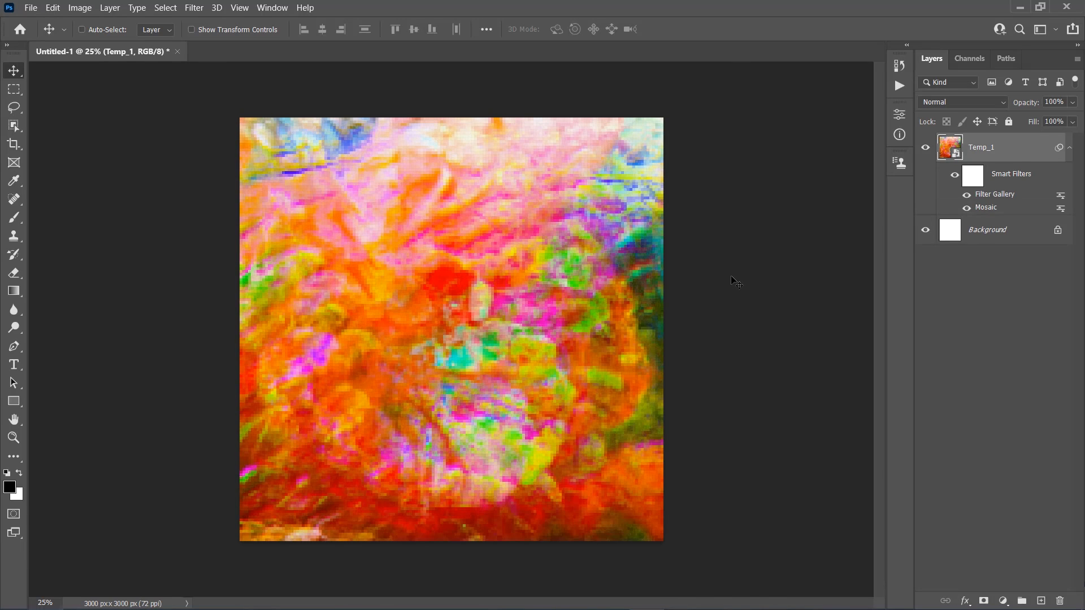
Apply the Halftone Pattern sketch filter to Temp_1 with Size 5, Contrast 0 and the Line pattern type
click(194, 7)
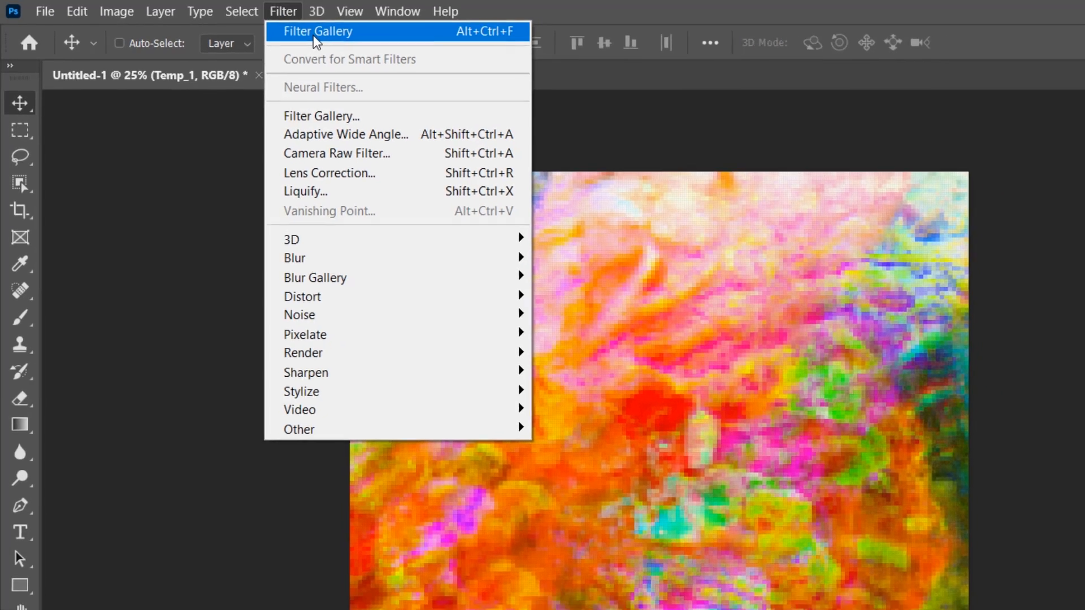
click(327, 33)
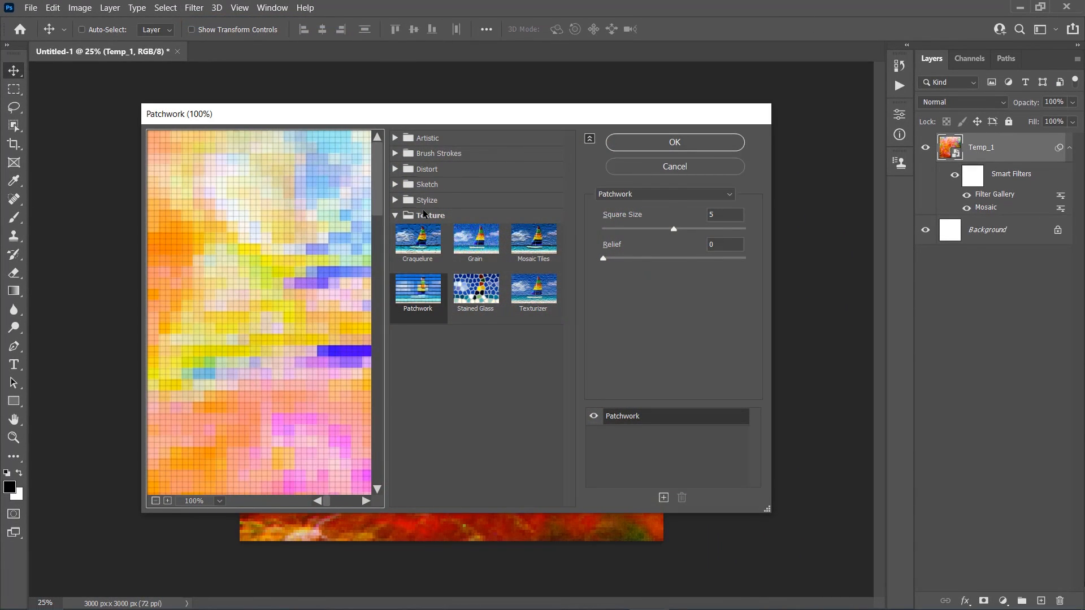
click(423, 213)
click(425, 184)
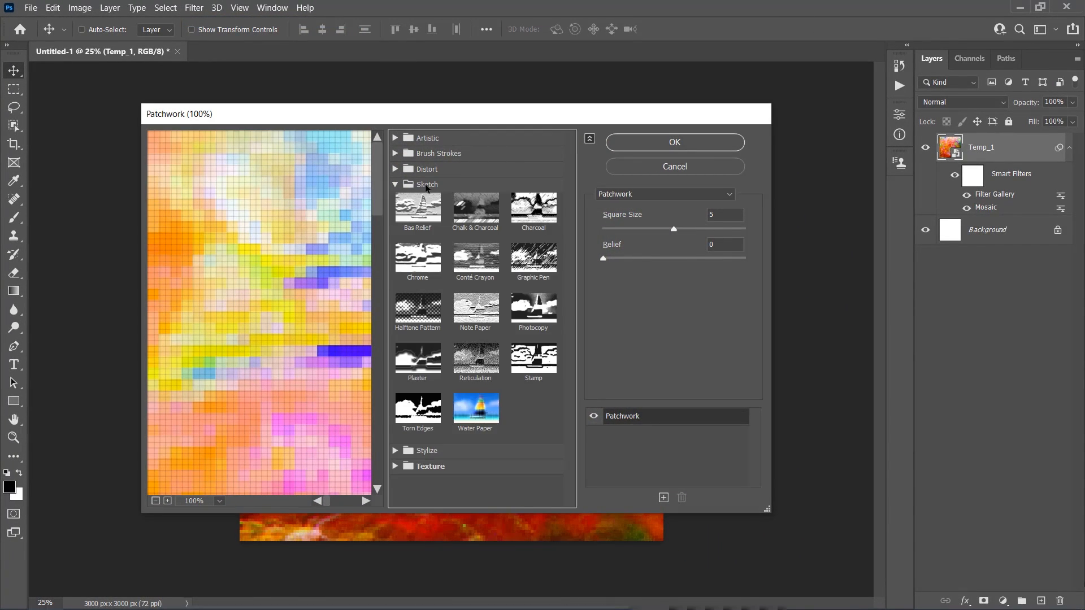
click(425, 319)
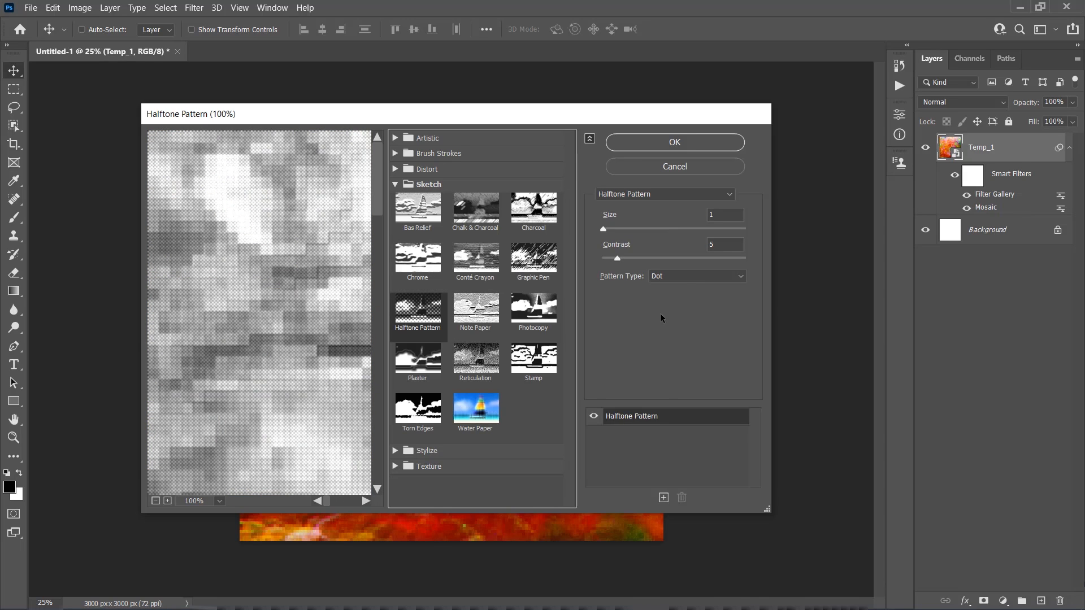
double_click(721, 214)
text(5)
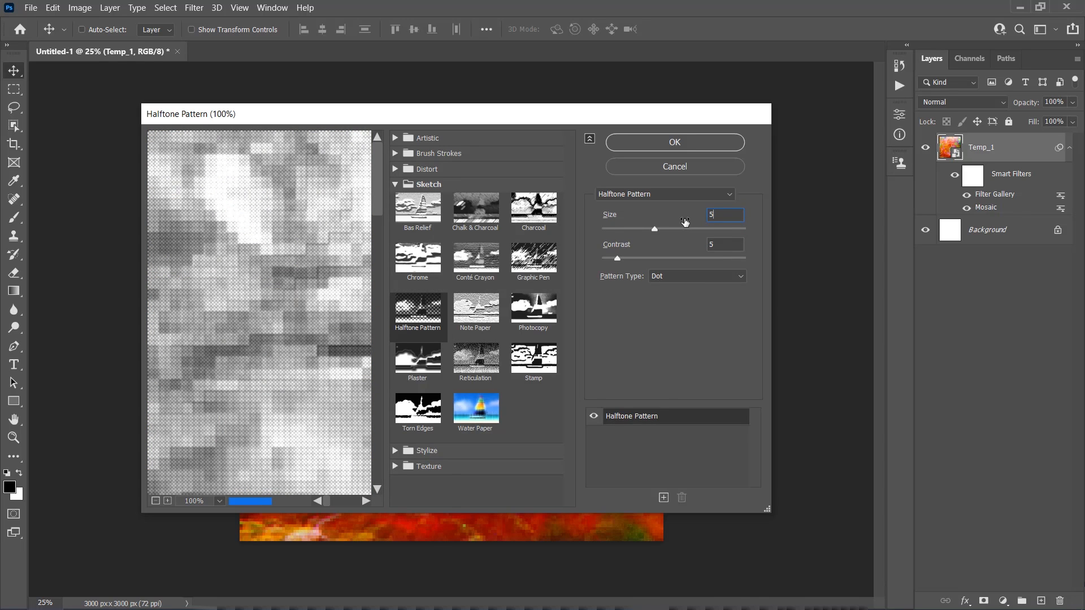
text(0)
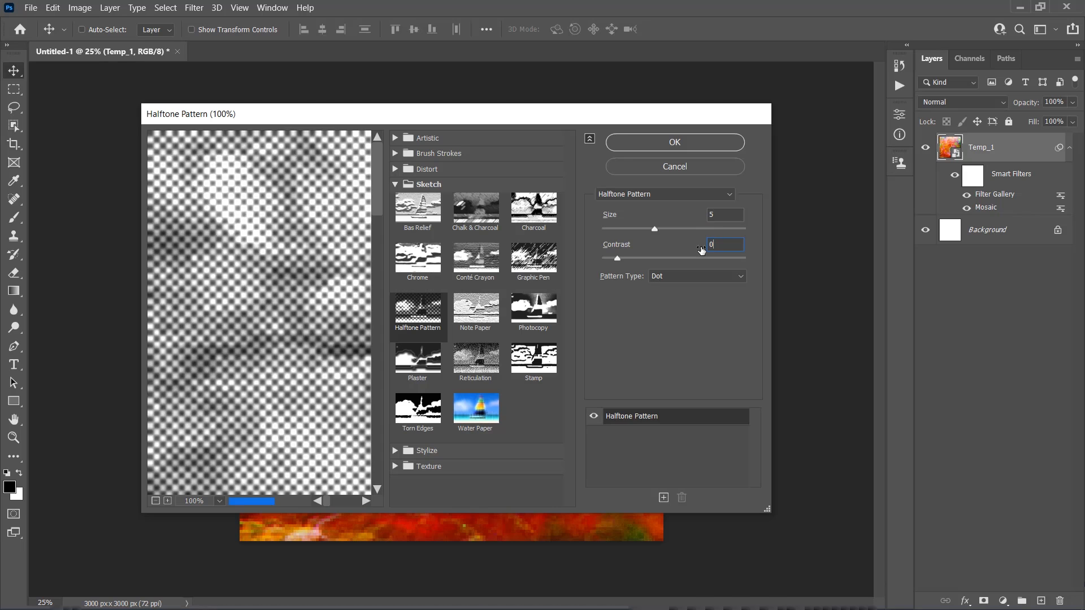
click(678, 274)
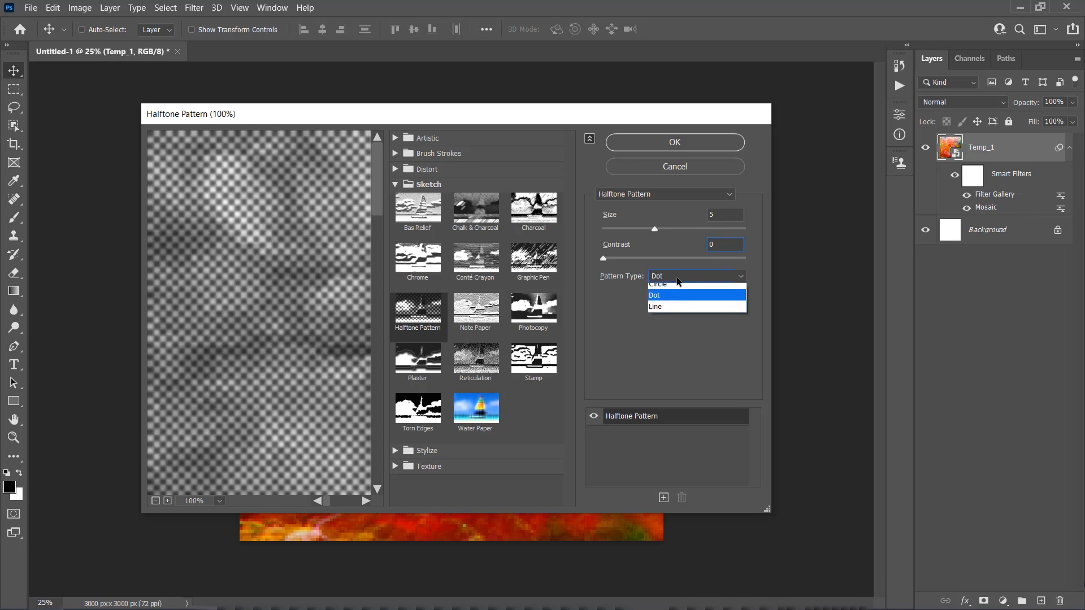
click(669, 308)
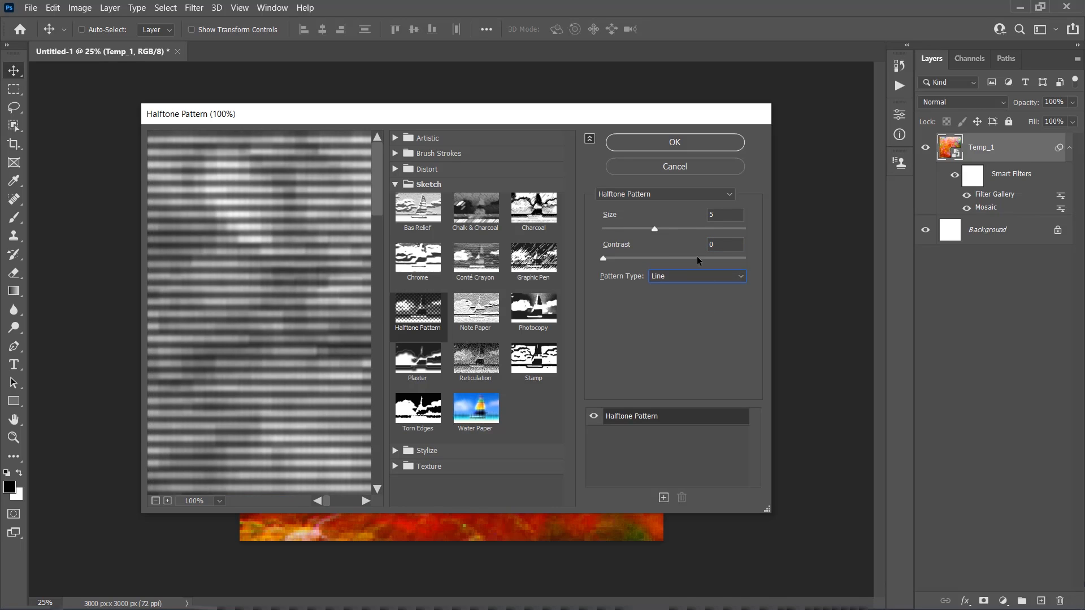
click(671, 145)
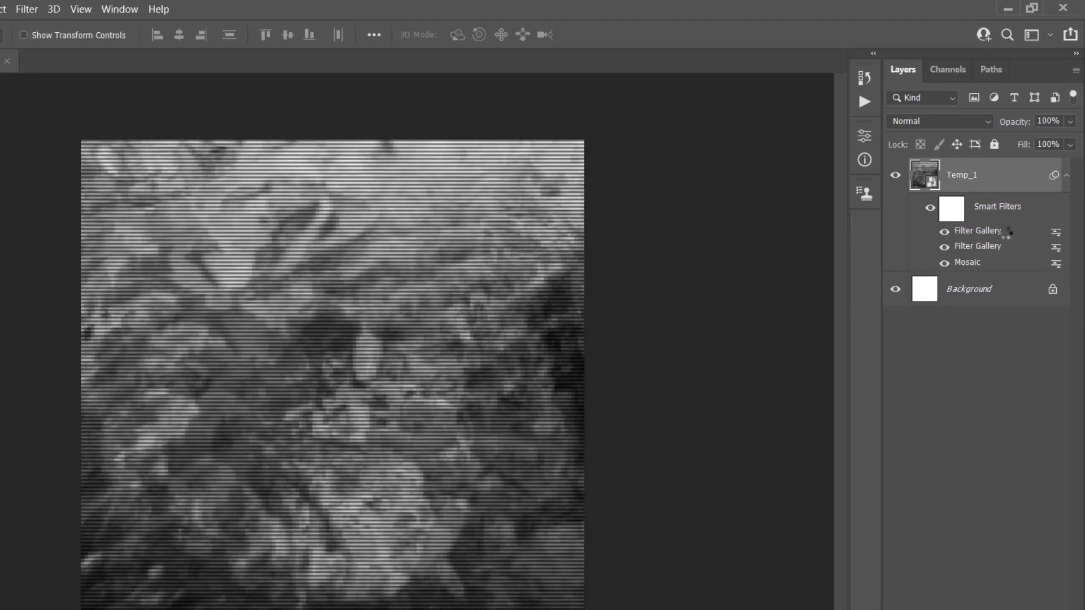
Set the blending mode of Temp_1's uppermost Filter Gallery smart filter to Hard Light
double_click(1047, 292)
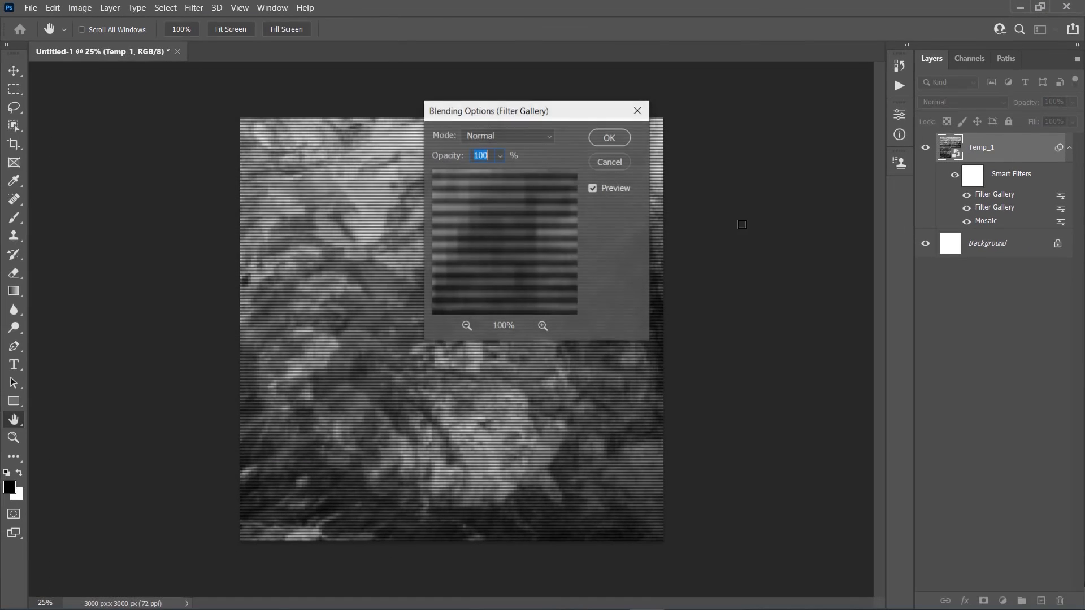
click(528, 137)
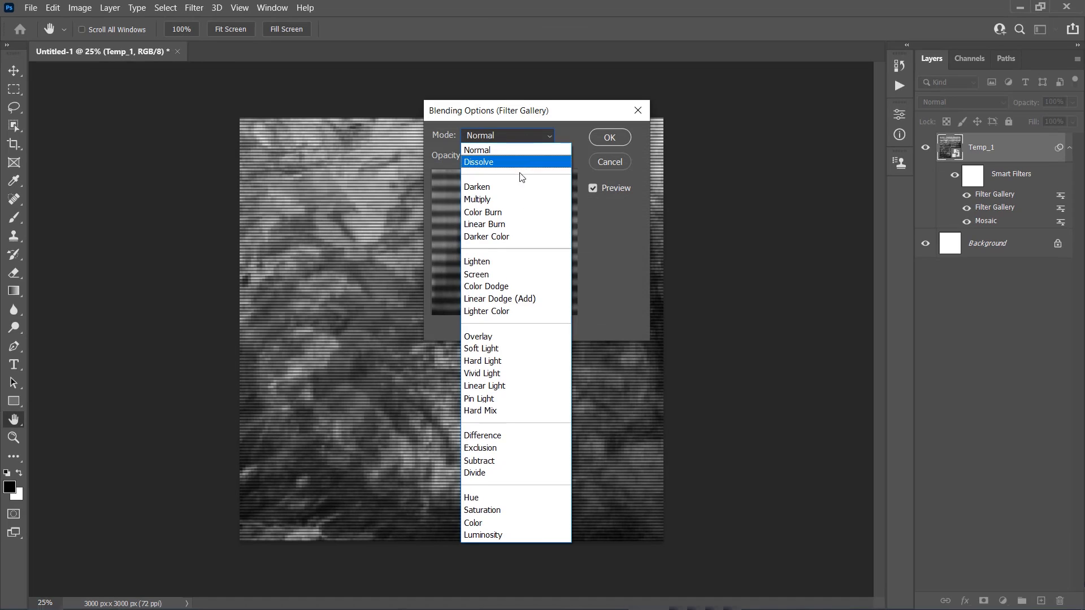
click(524, 365)
click(610, 138)
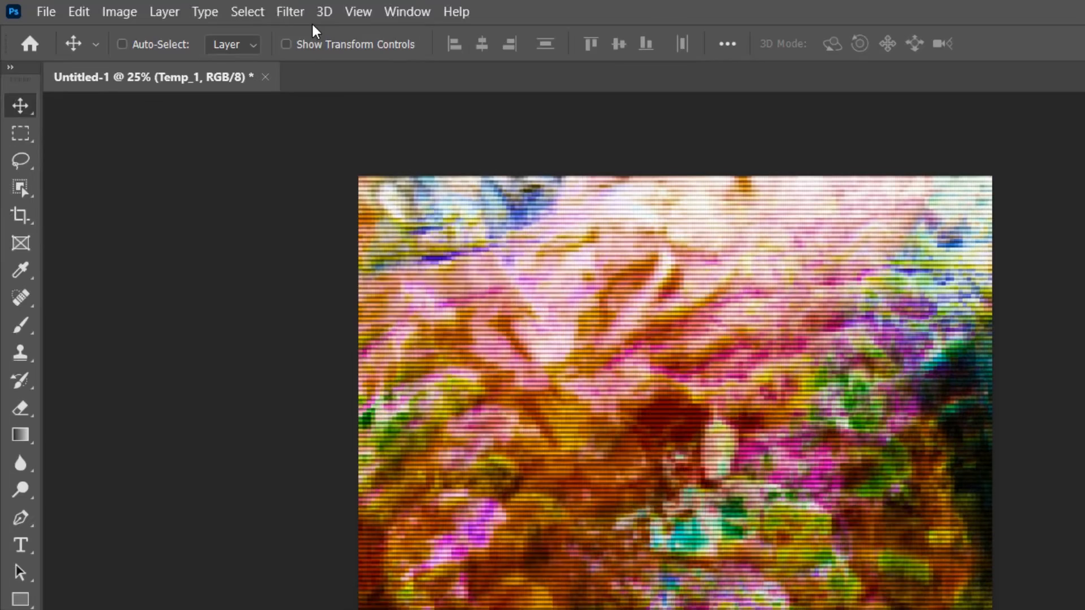
Apply a Polar Coordinates distortion to Temp_1 using the Rectangular to Polar option
click(290, 11)
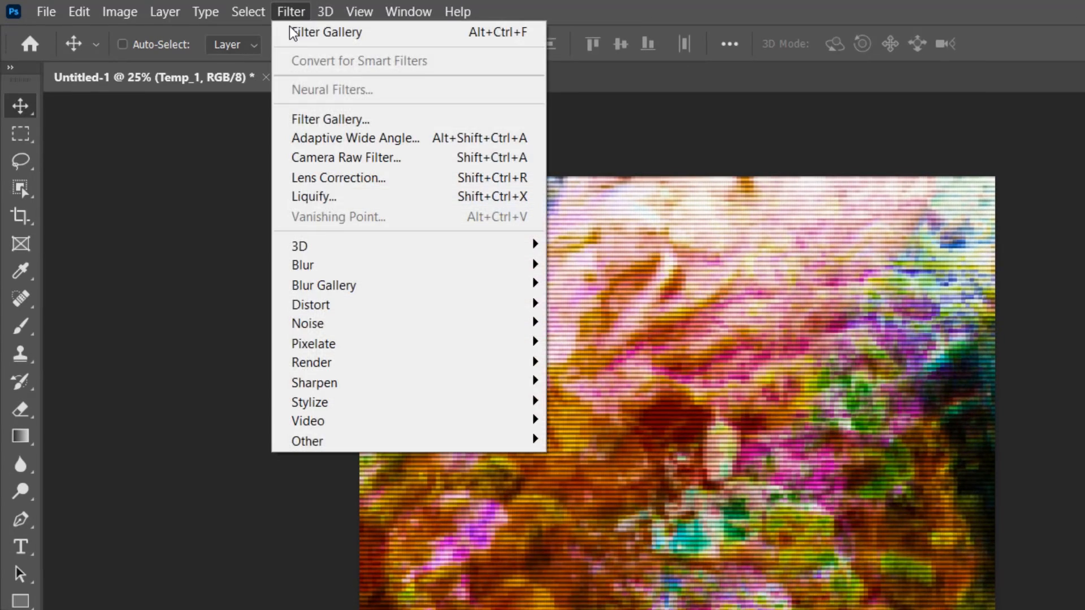
mouse_move(373, 308)
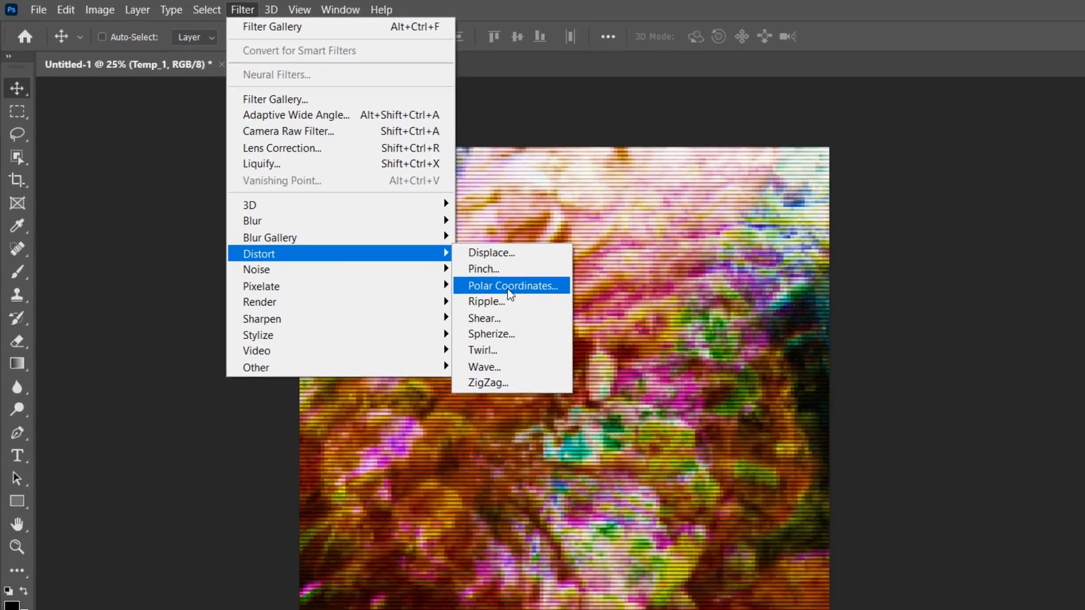
click(607, 346)
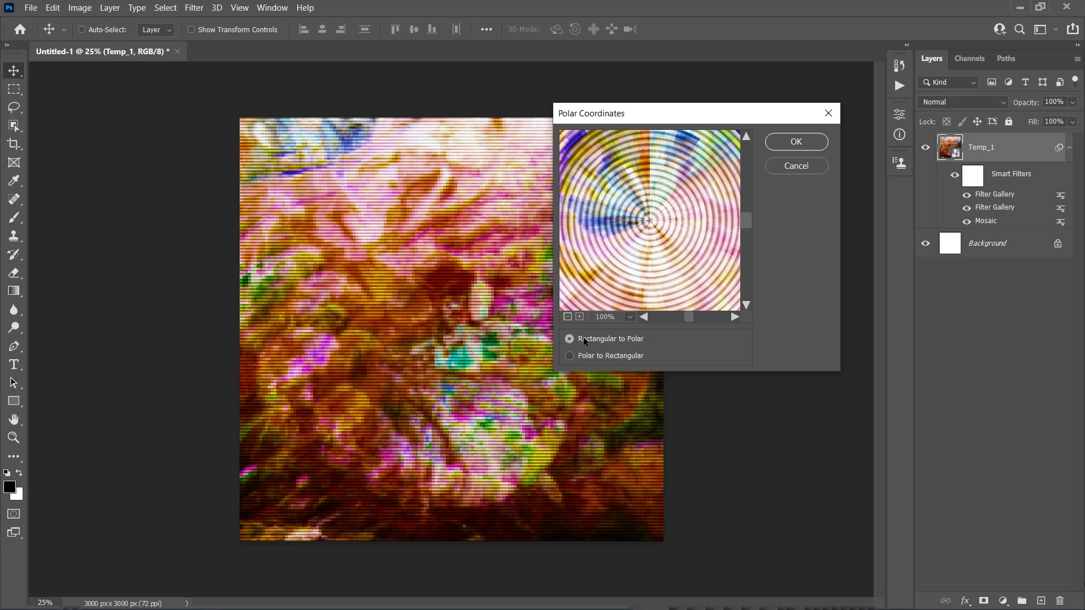
click(793, 148)
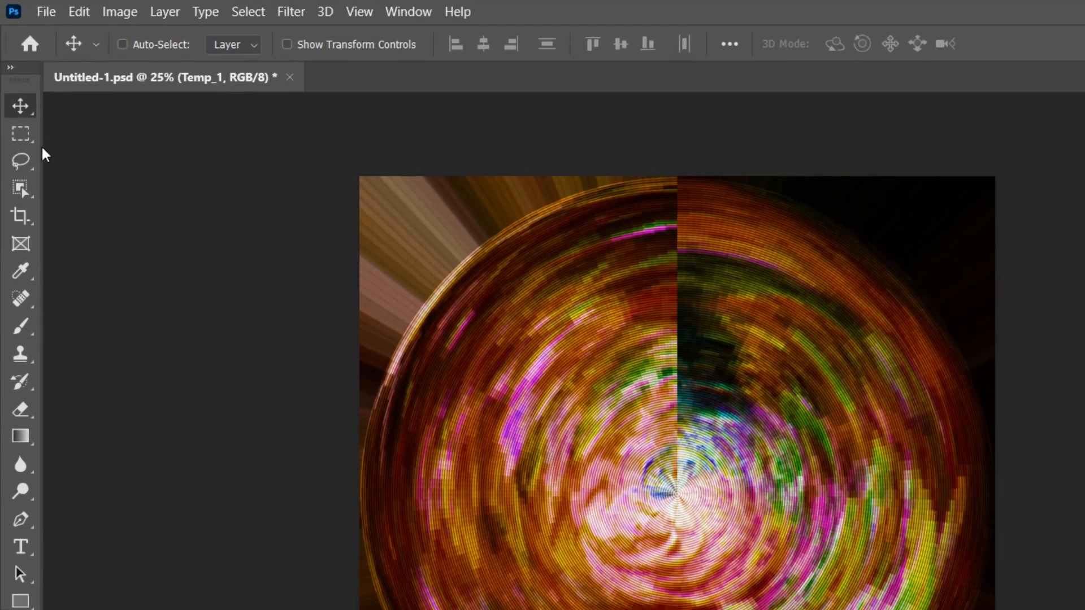
Make a circular selection around the disc in the artwork and align it with the canvas edges
click(14, 90)
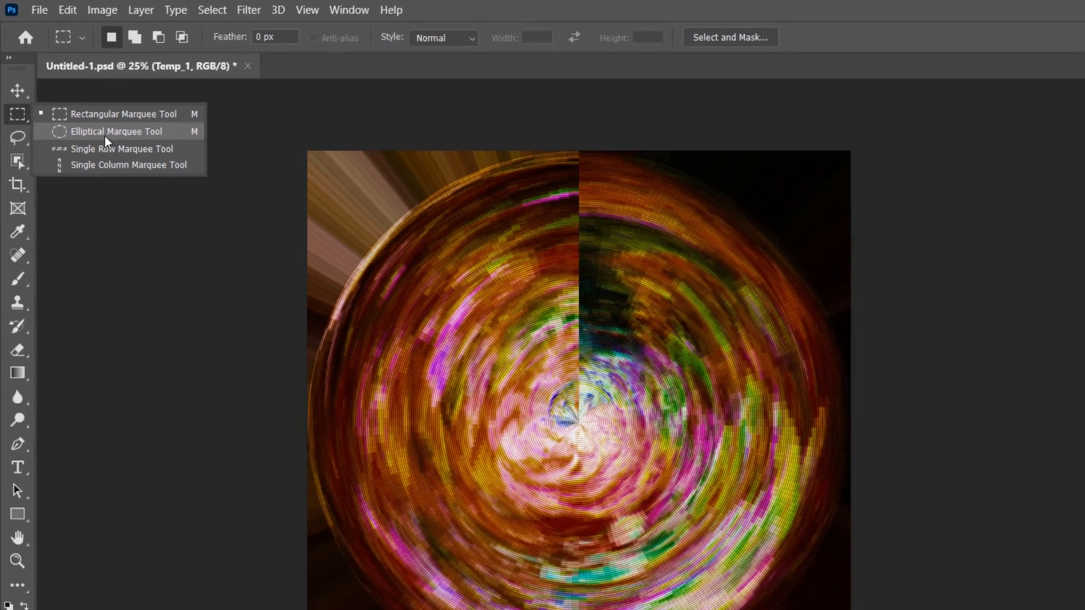
click(113, 156)
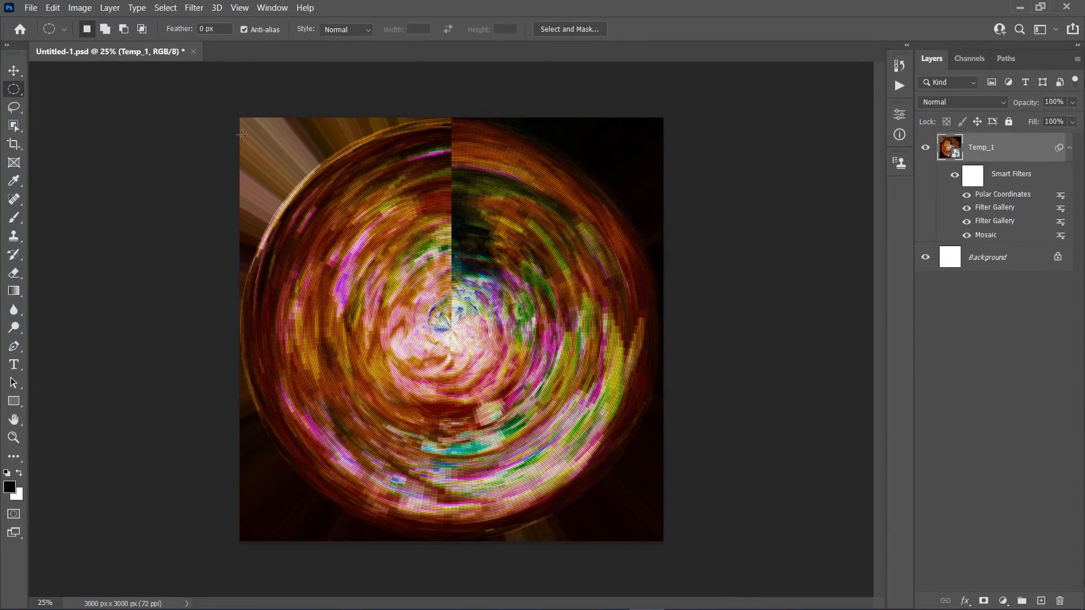
drag(250, 126, 942, 548)
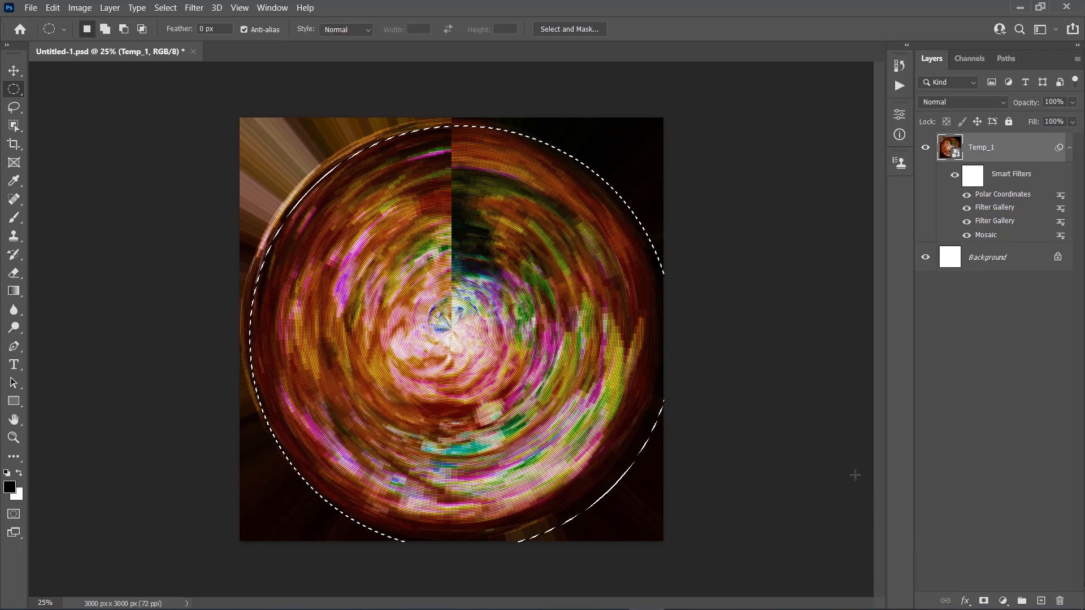
drag(526, 341, 521, 337)
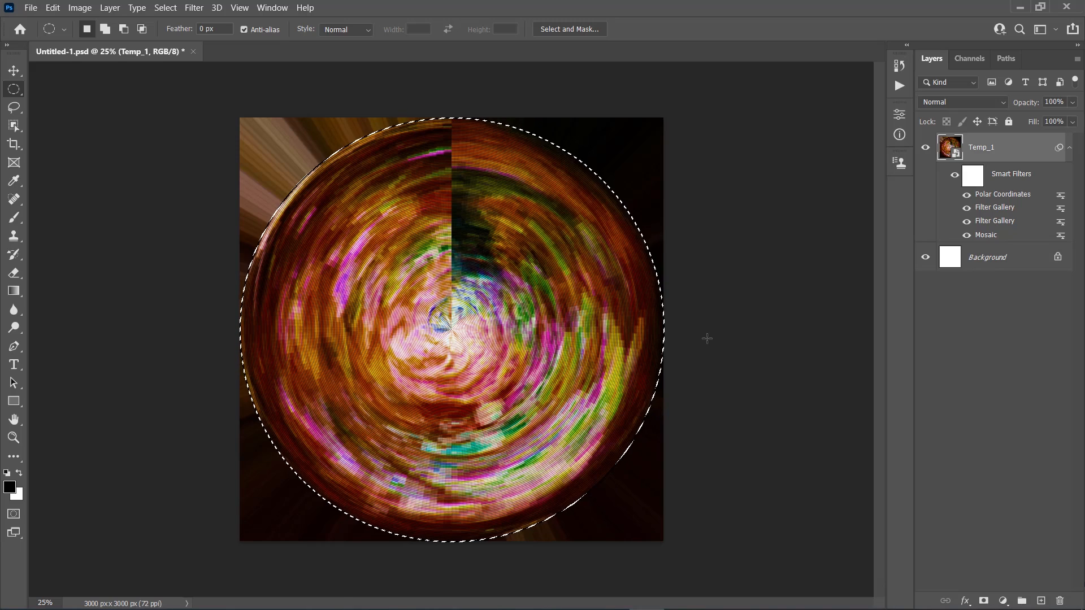
Copy the selected disc to a new layer named Temp_2, then hide Temp_1 and collapse its smart filters
key(ctrl+j)
key(v)
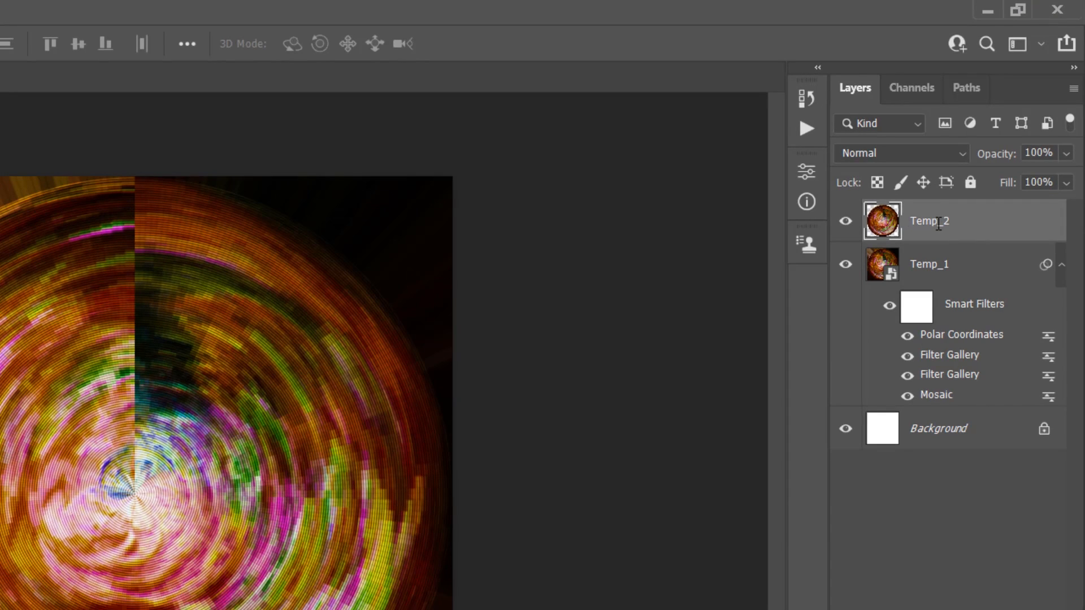
click(846, 266)
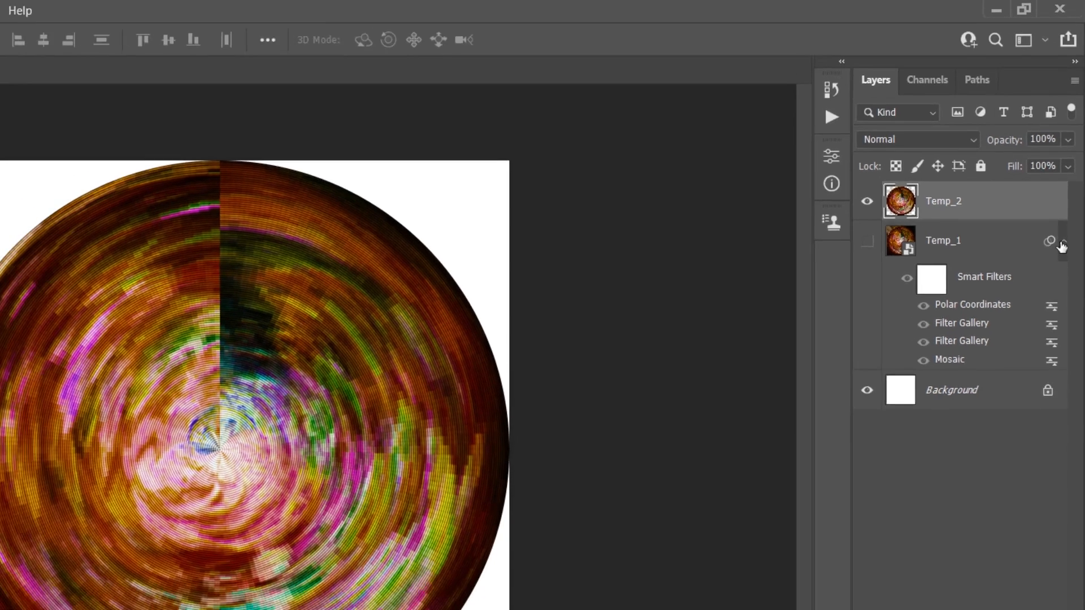
click(1061, 267)
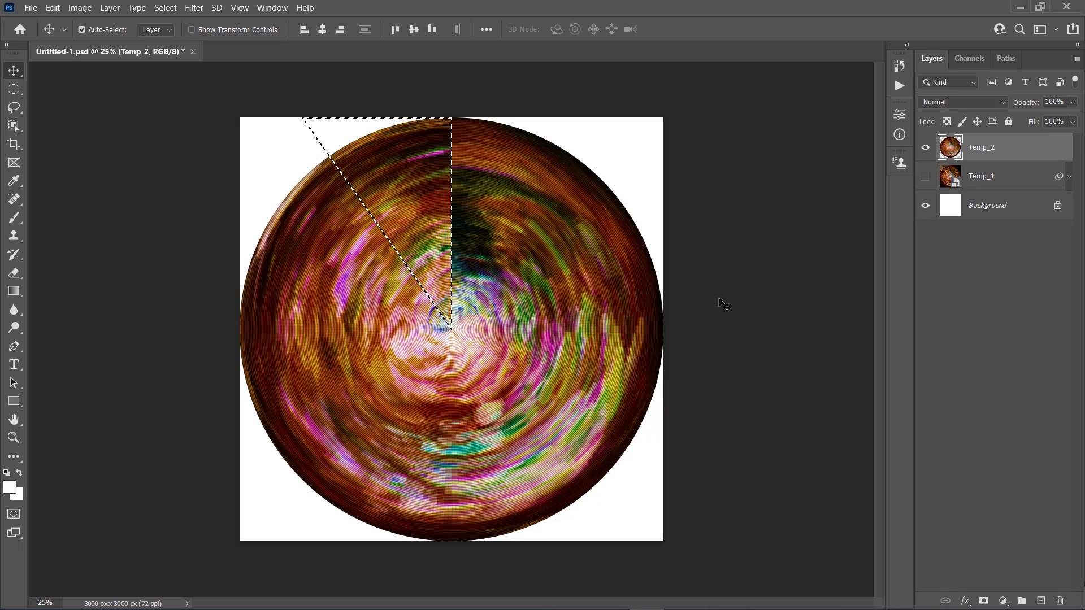
Copy the selected triangular wedge of Temp_2 to a new layer and rename that layer P_1
key(ctrl+j)
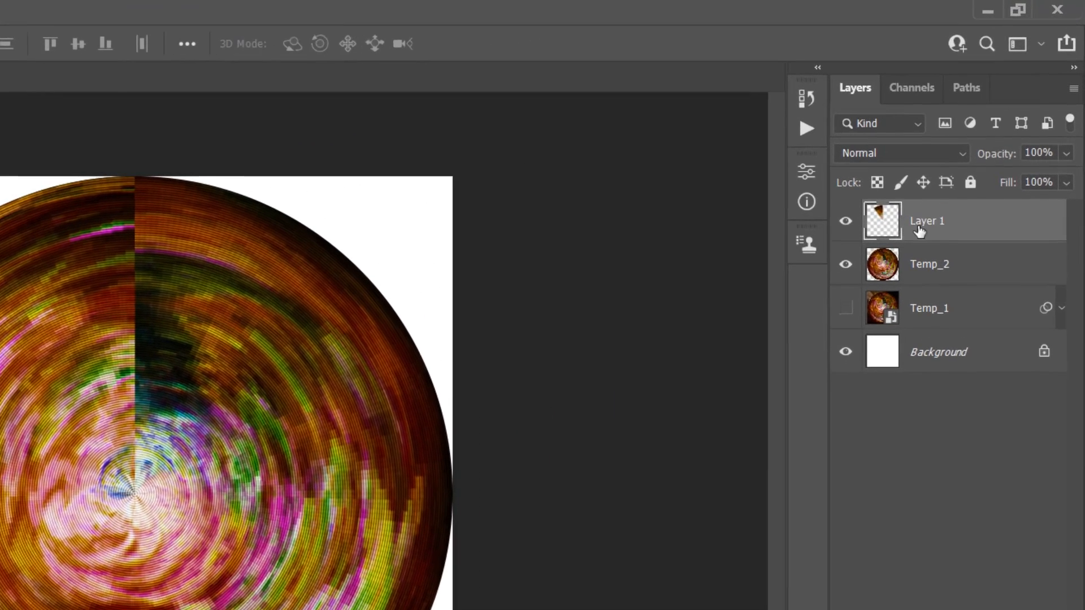
double_click(929, 223)
text(P_1)
key(Return)
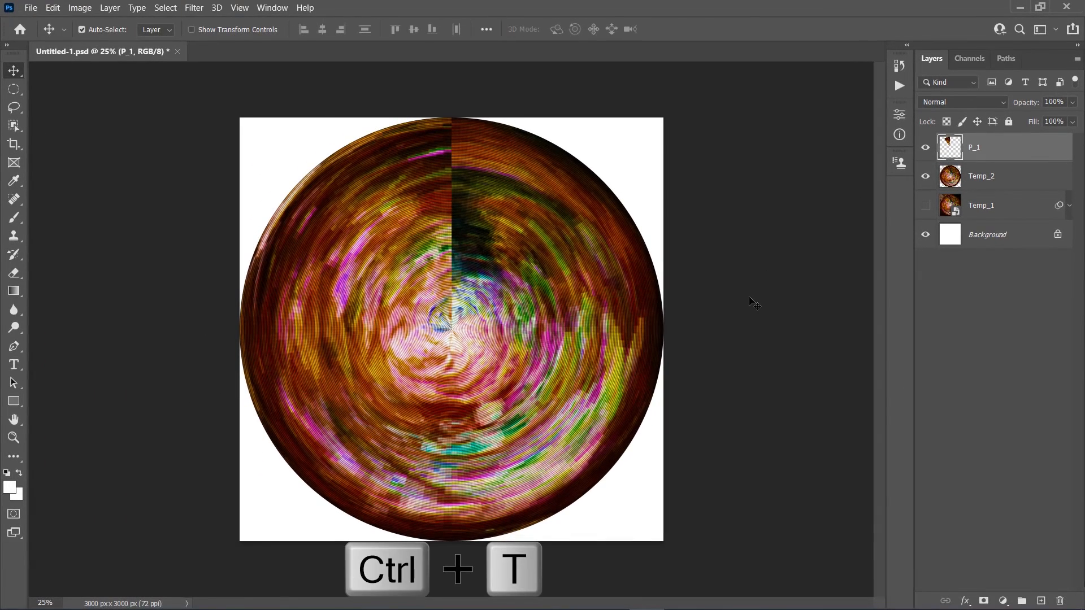
Transform the P_1 wedge around its lower-right corner, scaling it proportionally to 63,75% and rotating it 45 degrees
key(ctrl+t)
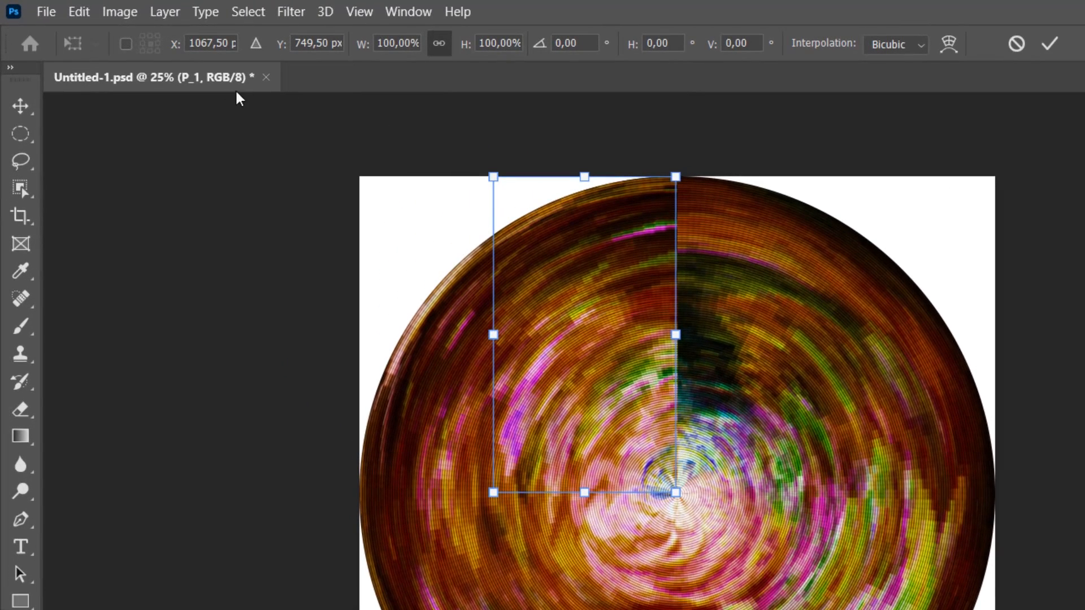
click(125, 45)
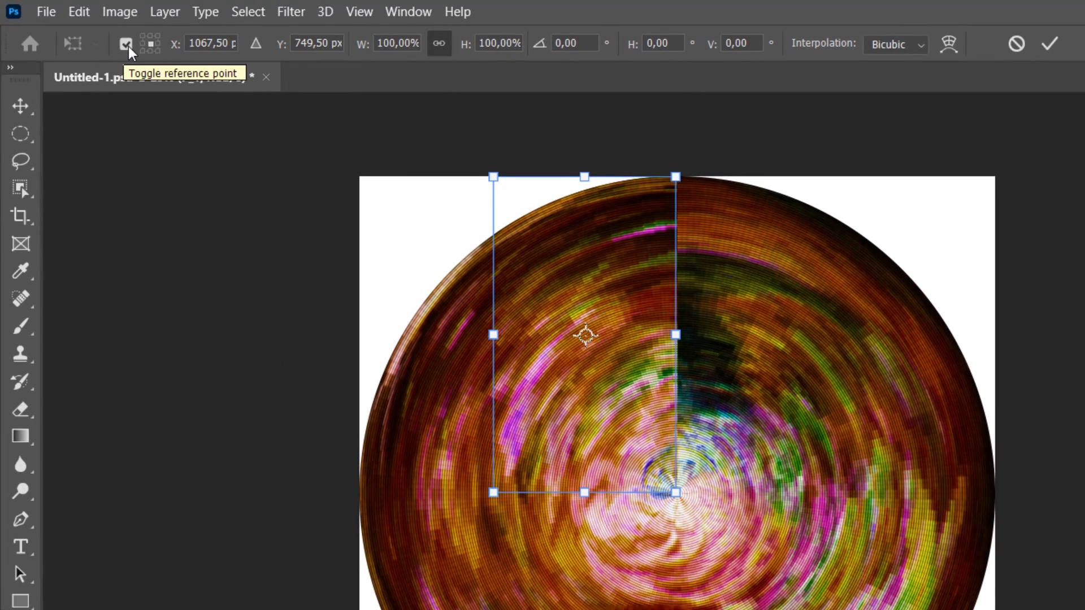
click(158, 50)
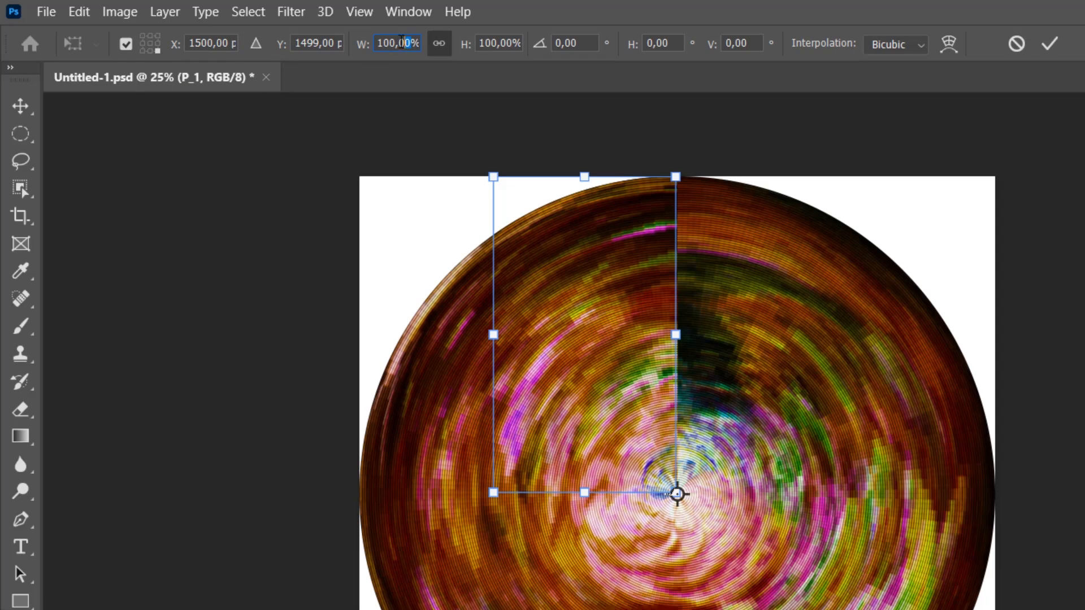
drag(401, 43, 354, 48)
text(63,75)
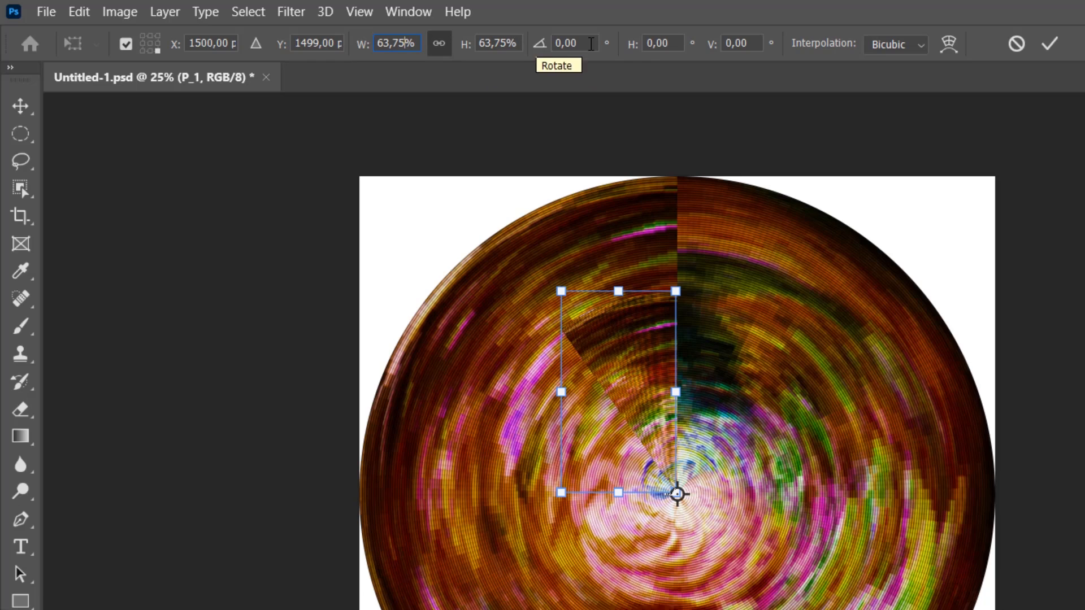
click(541, 47)
text(45)
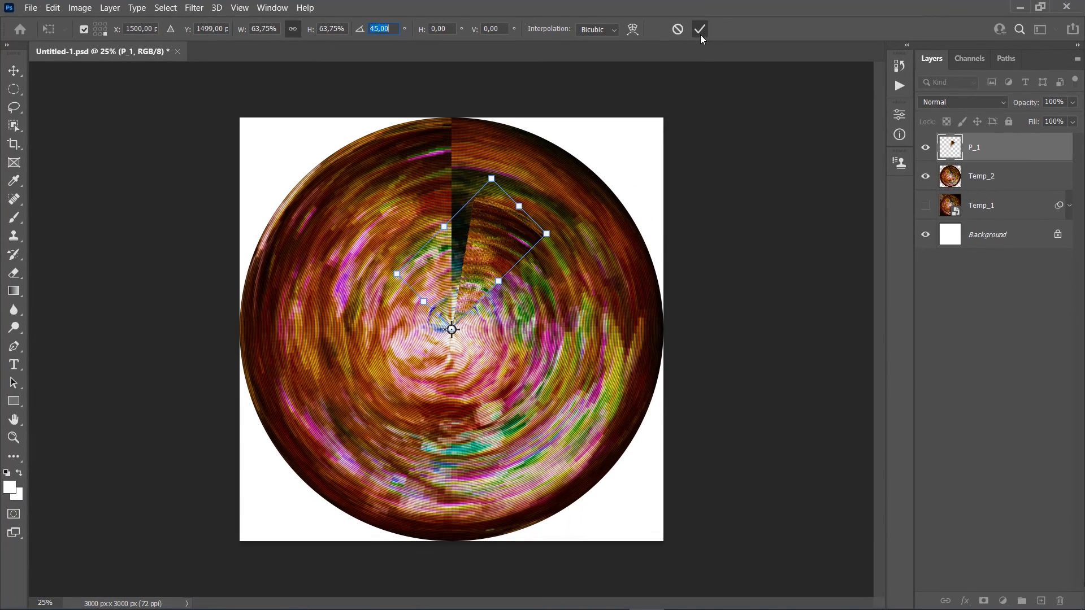
click(700, 33)
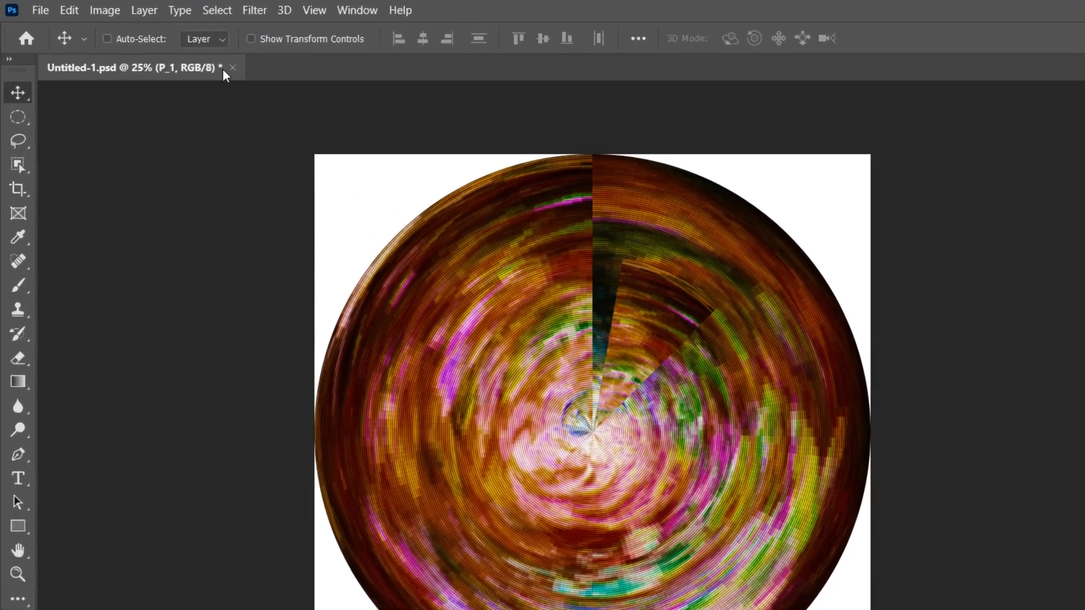
Add a Hue/Saturation adjustment layer named P_1_Color above the P_1 wedge layer
click(109, 8)
mouse_move(222, 277)
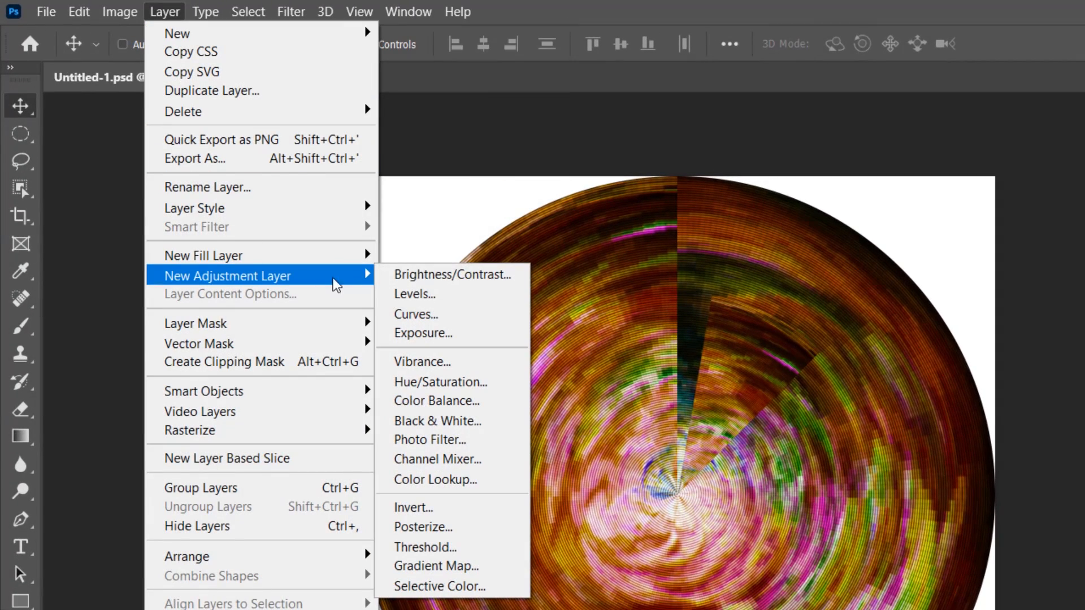
click(497, 382)
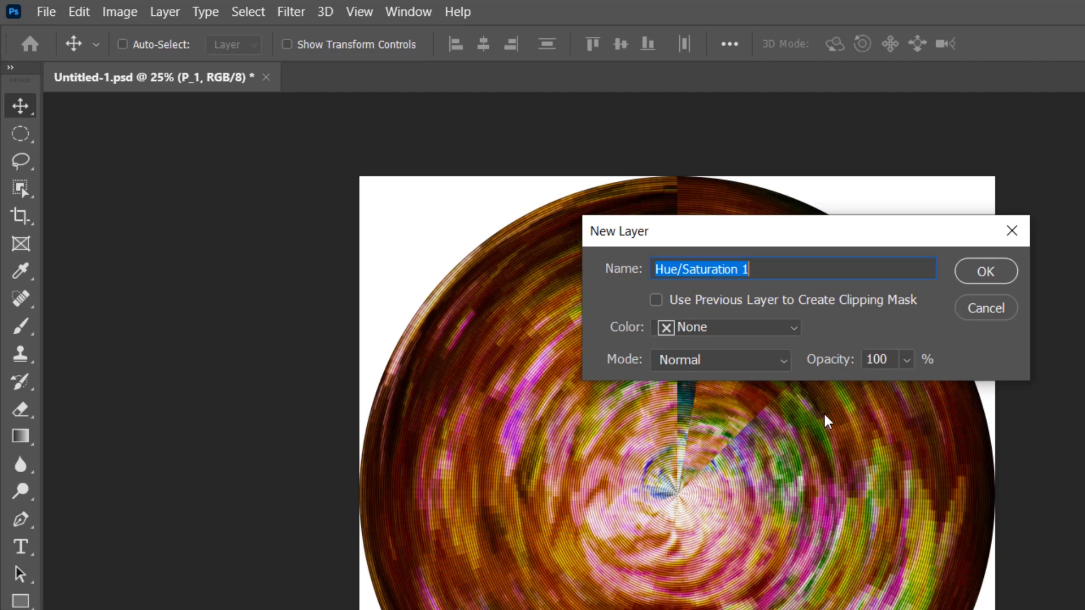
text(P_1_)
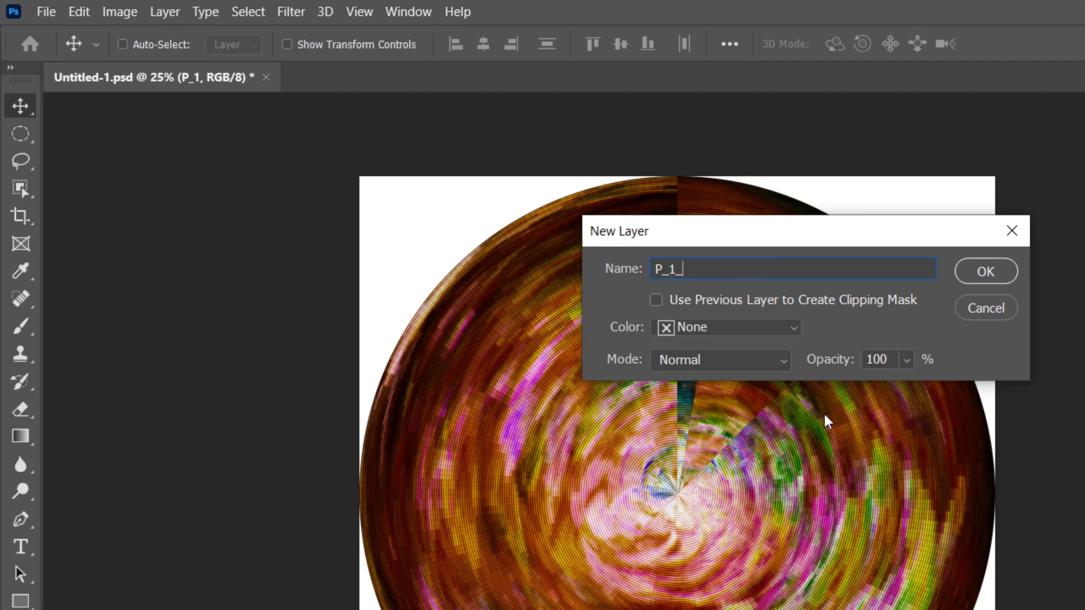
text(Color)
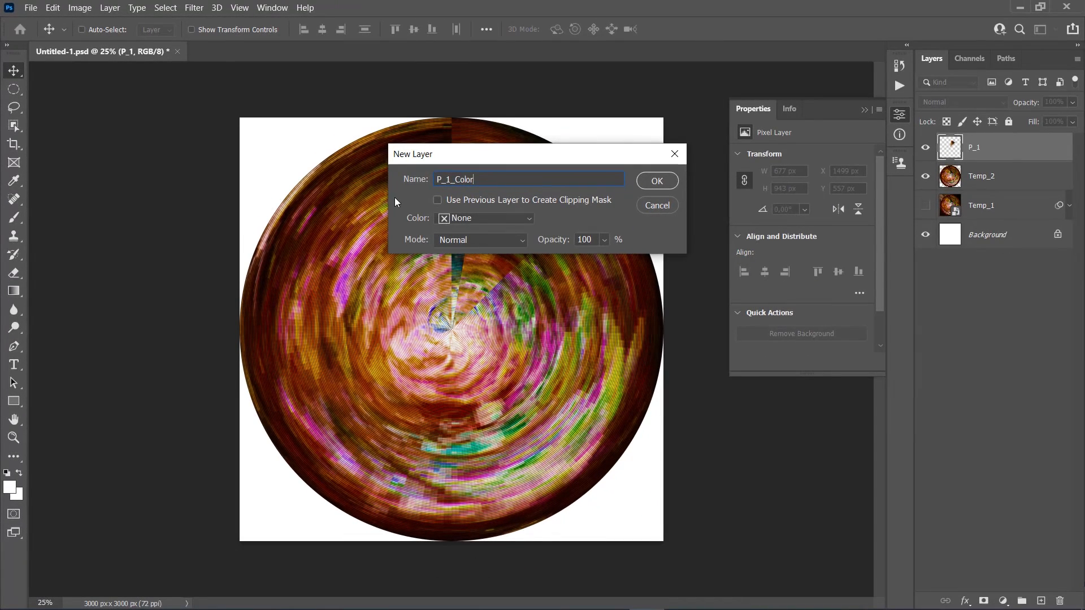
click(657, 181)
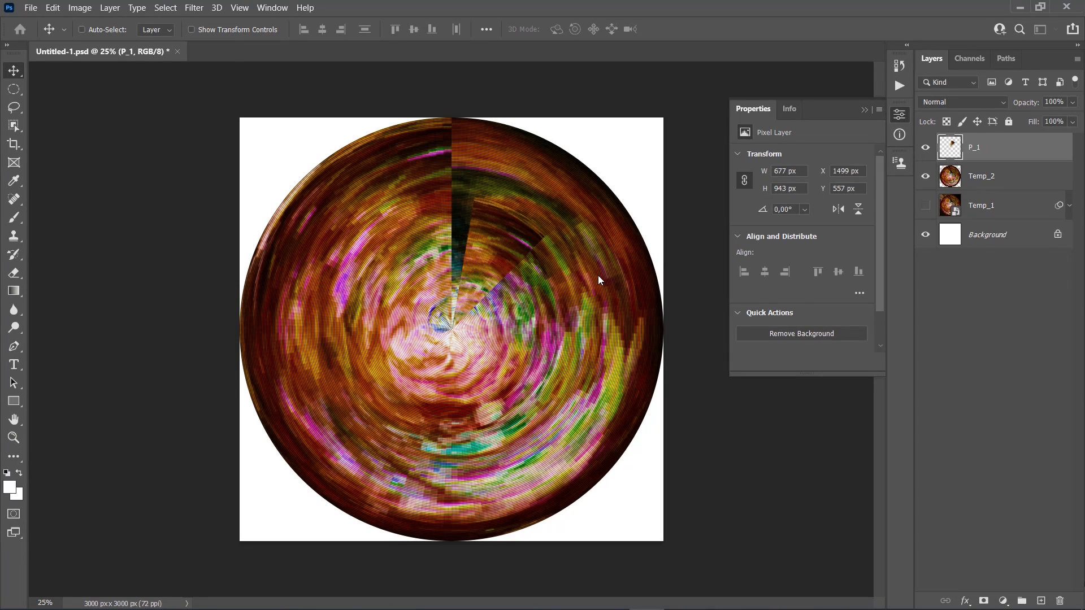
Clip the P_1_Color adjustment to the P_1 layer and set its blend mode to Color
key(ctrl+alt+g)
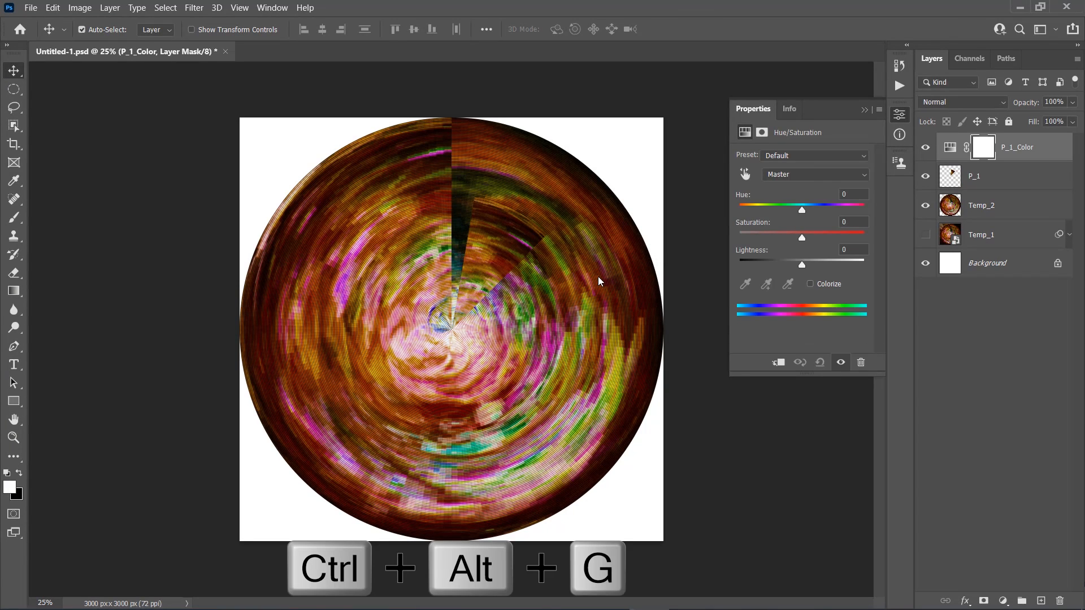
key(ctrl+alt+g)
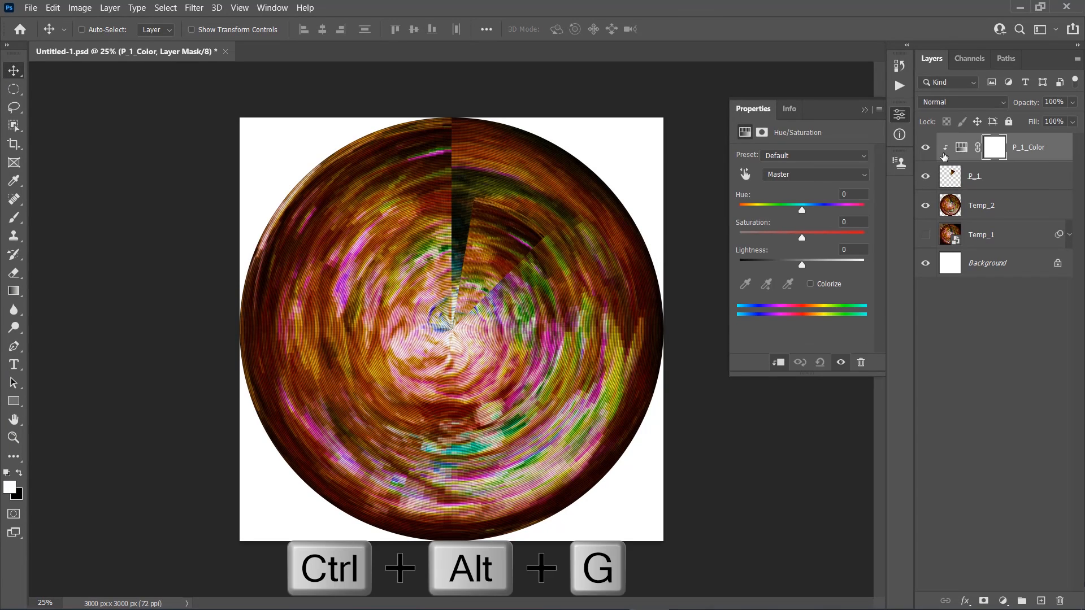
click(981, 105)
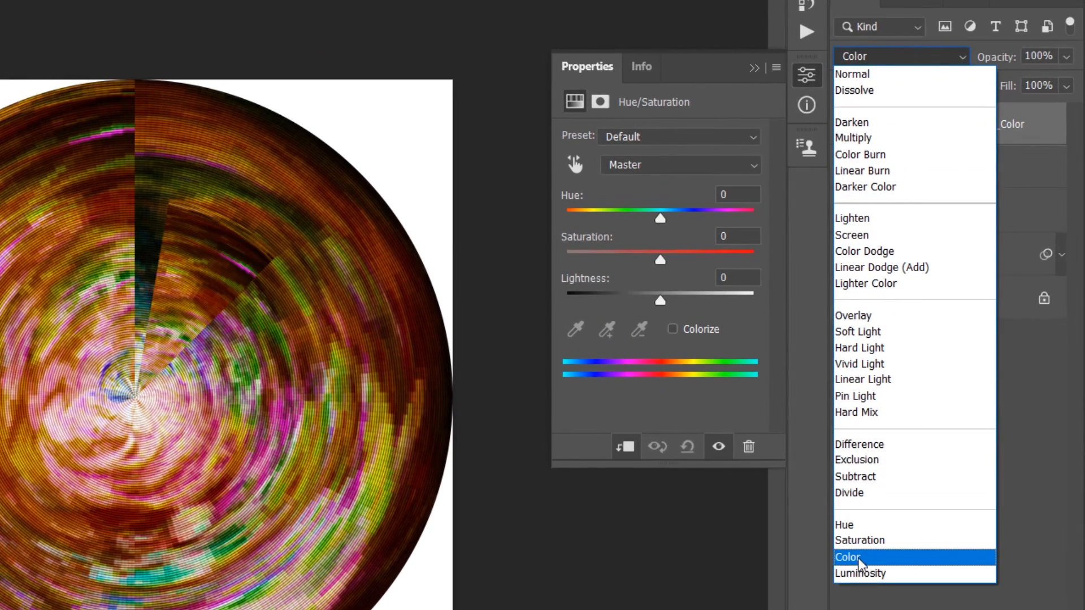
click(859, 558)
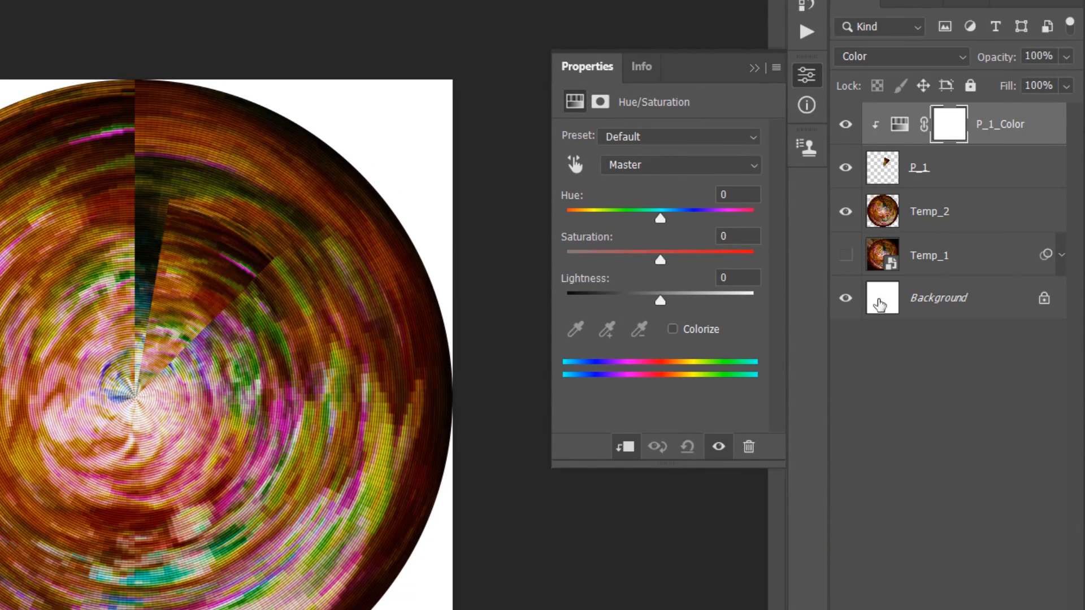
Set the hue of the P_1_Color adjustment to +140 and close its settings
click(899, 125)
text(140)
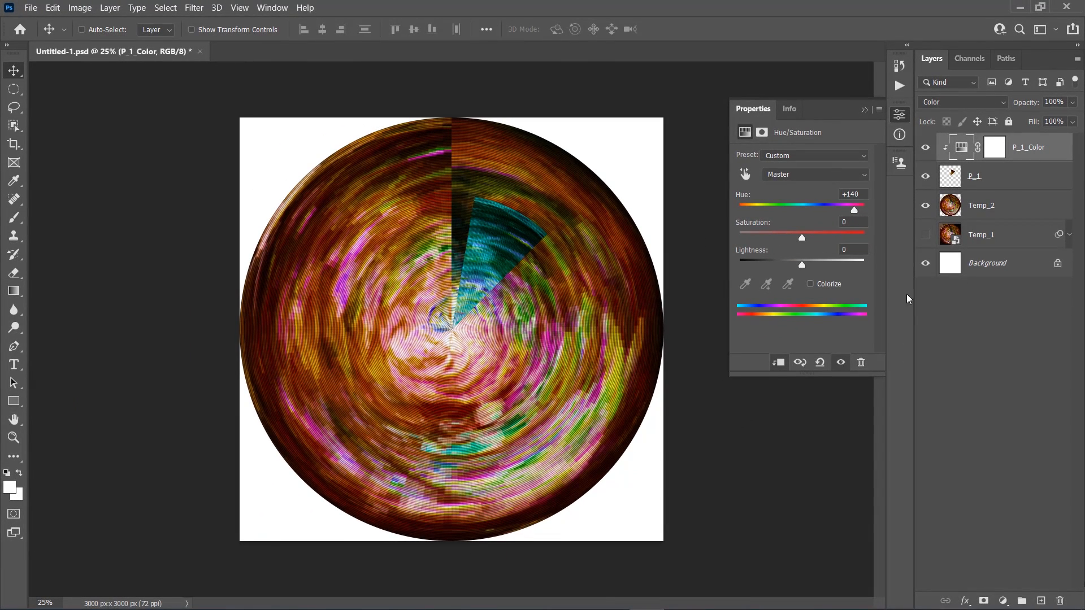
click(864, 111)
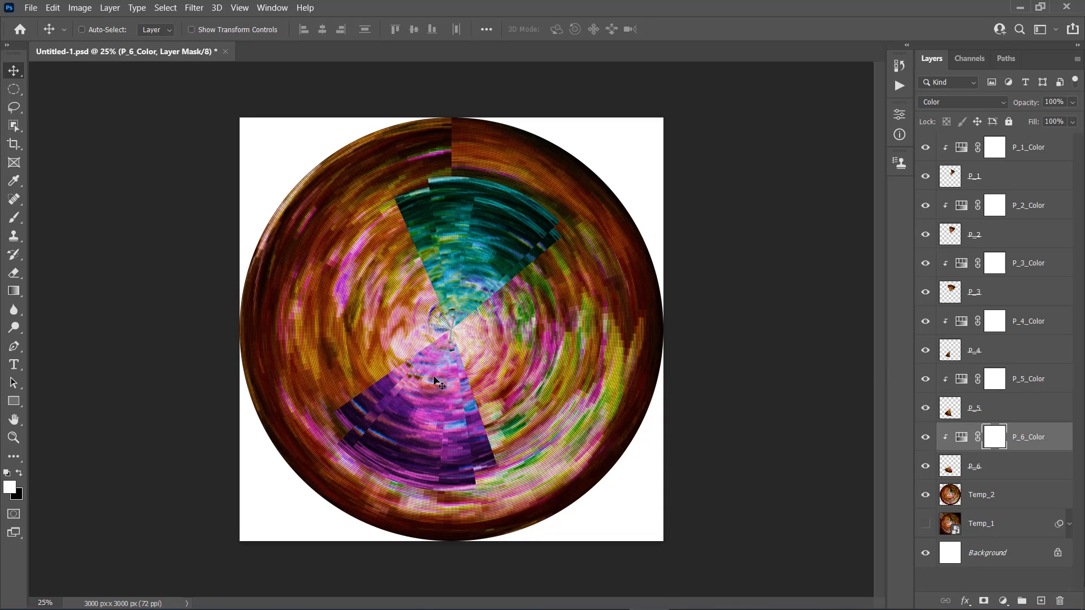
Check the hue setting of the P_6_Color adjustment, close it and hide the Temp_2 layer
double_click(962, 441)
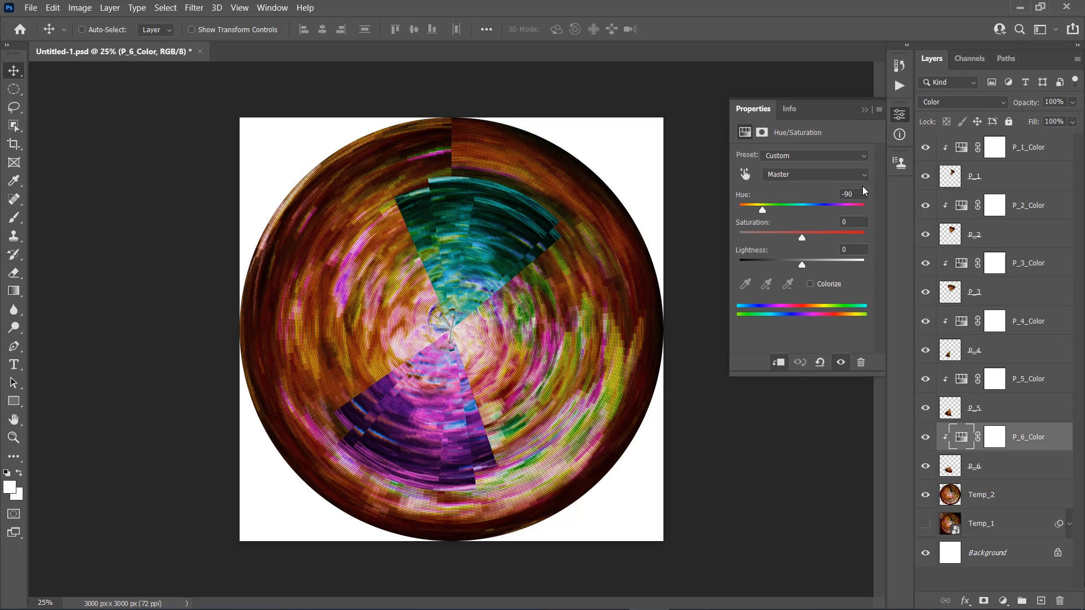
click(864, 110)
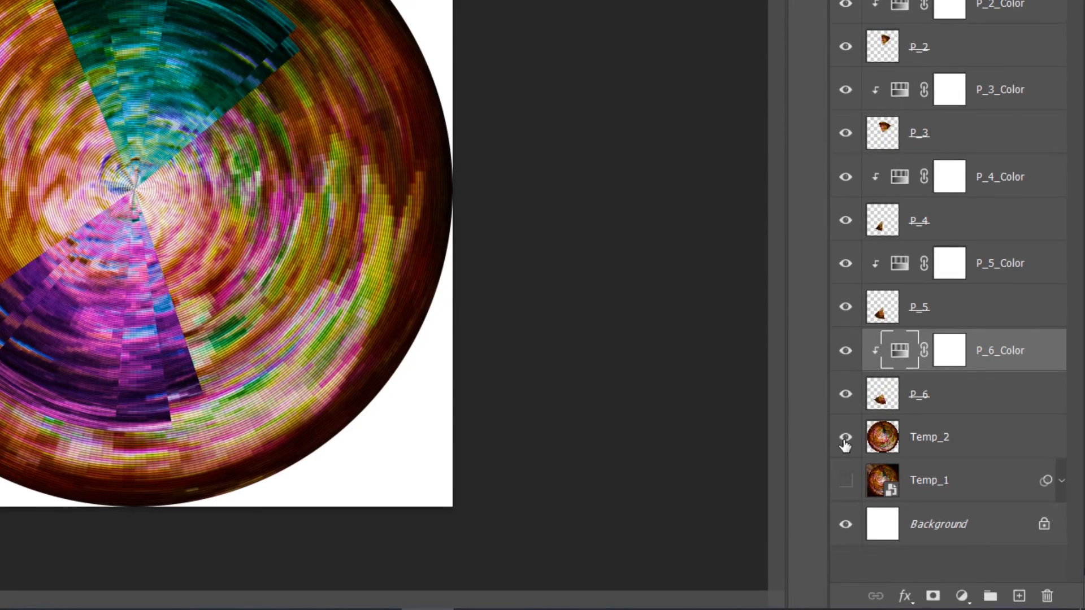
click(925, 495)
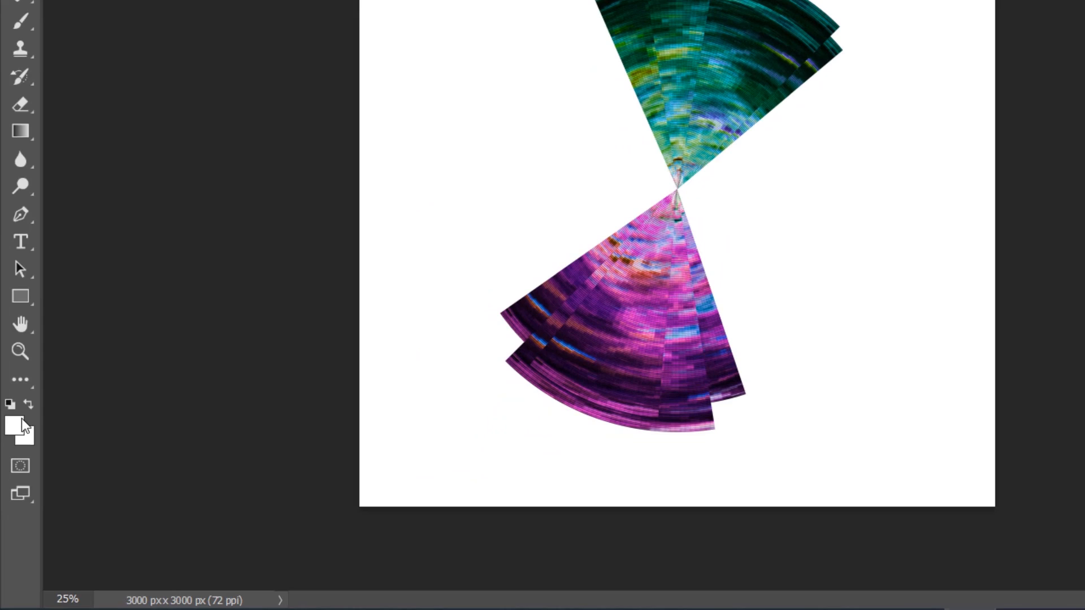
Set the foreground colour to 16111c
click(11, 465)
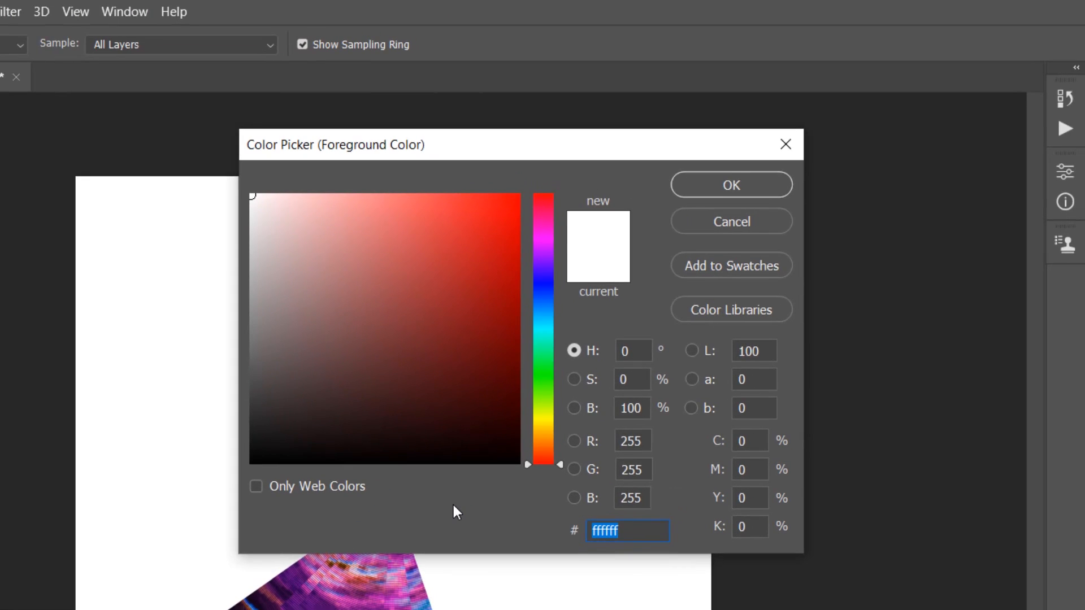
text(1)
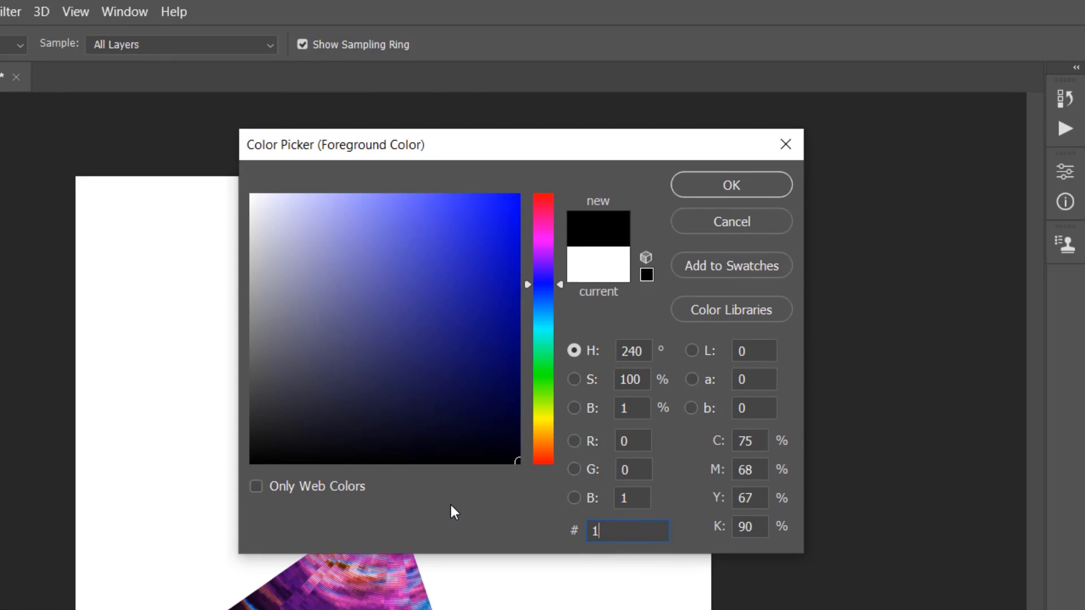
text(6111c)
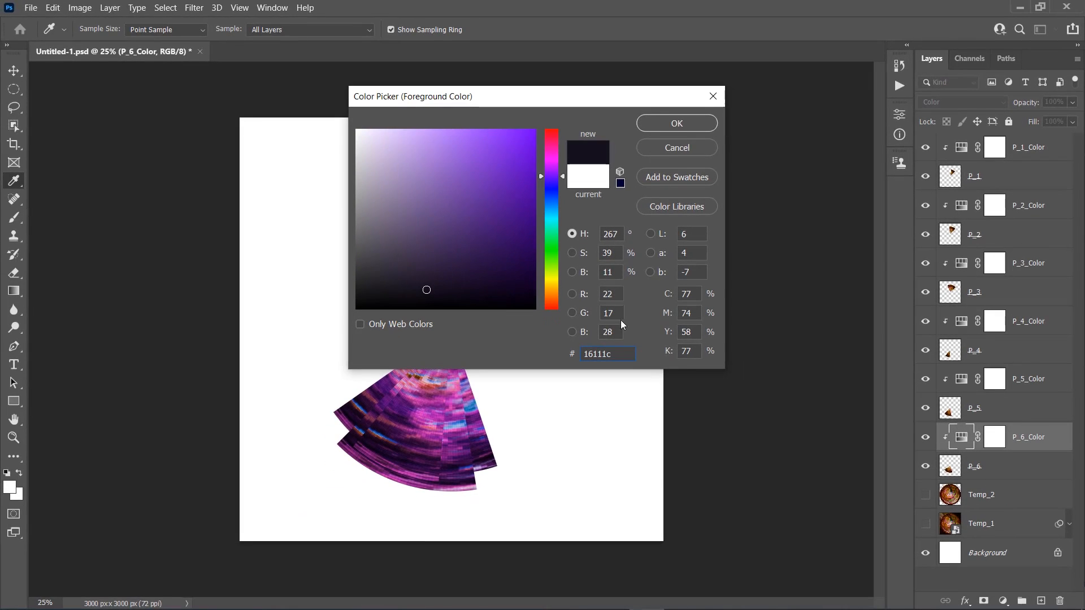
click(672, 124)
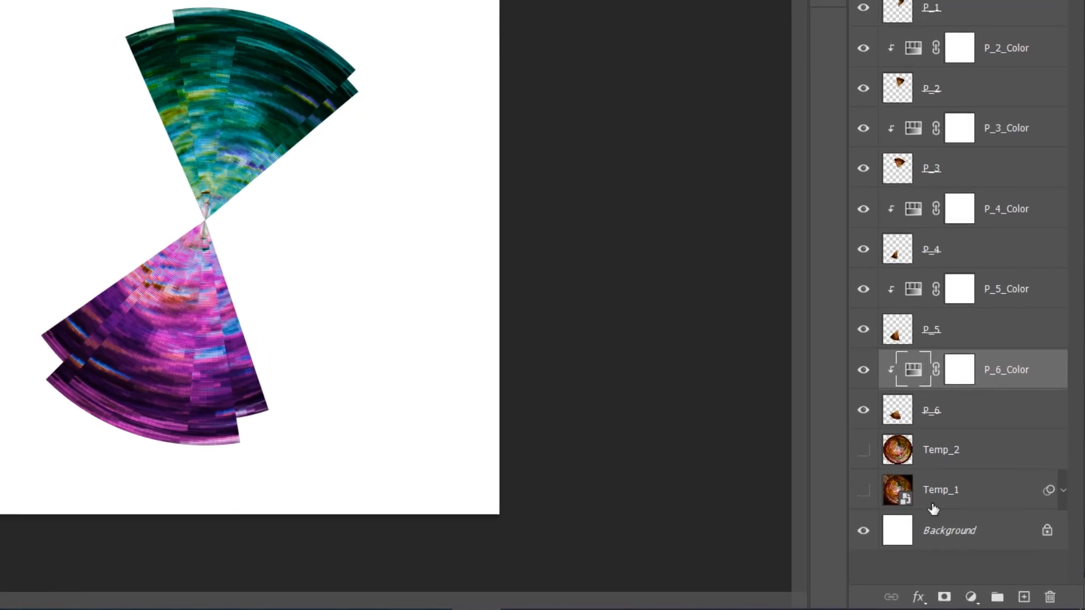
Fill the Background layer with the foreground colour in Normal mode at 100% opacity
click(939, 538)
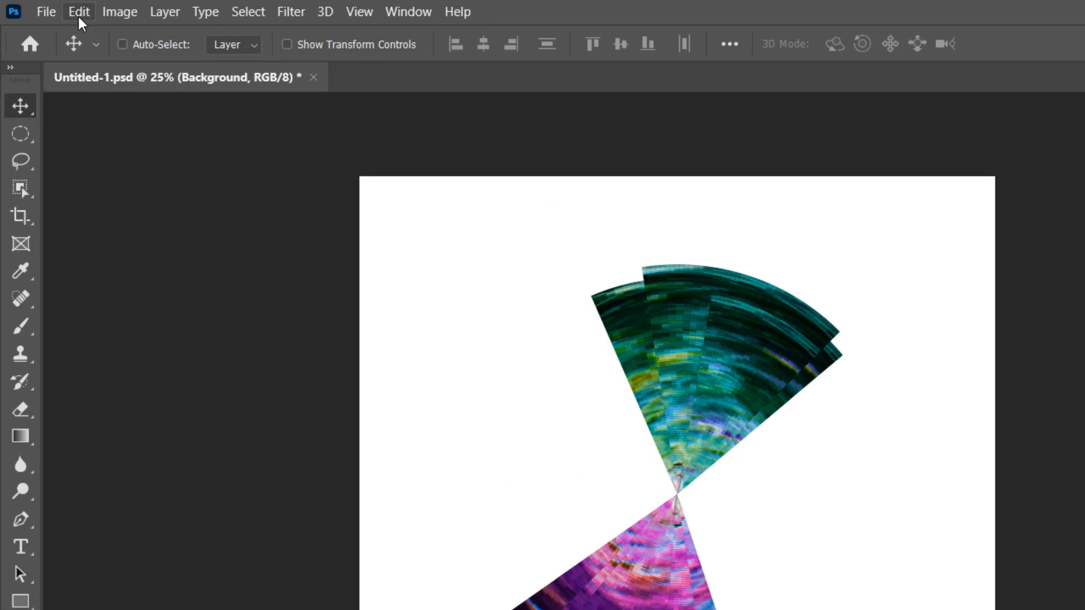
click(79, 12)
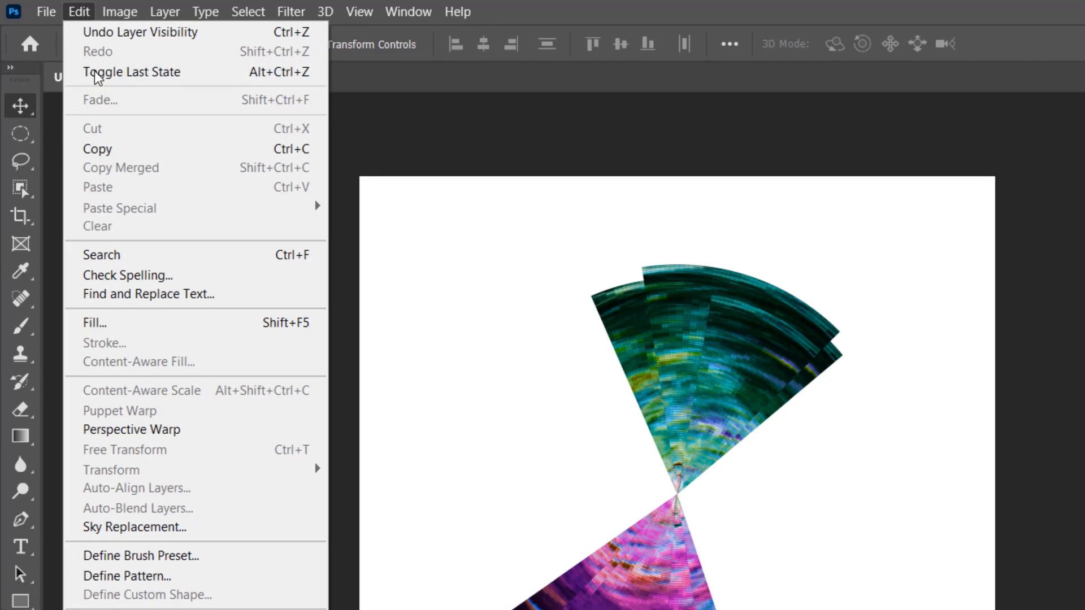
click(122, 324)
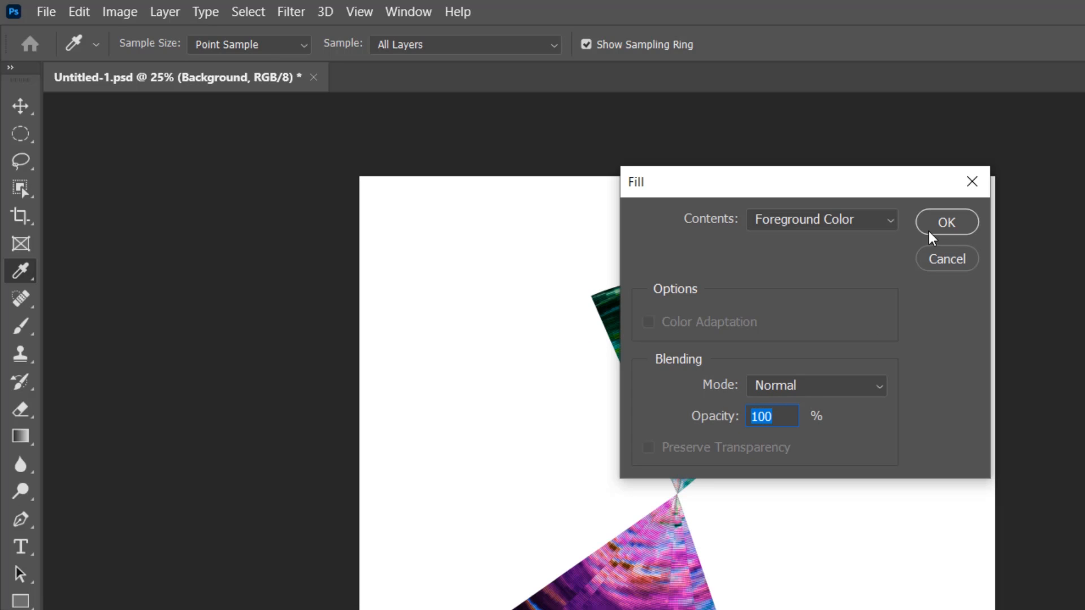
click(947, 221)
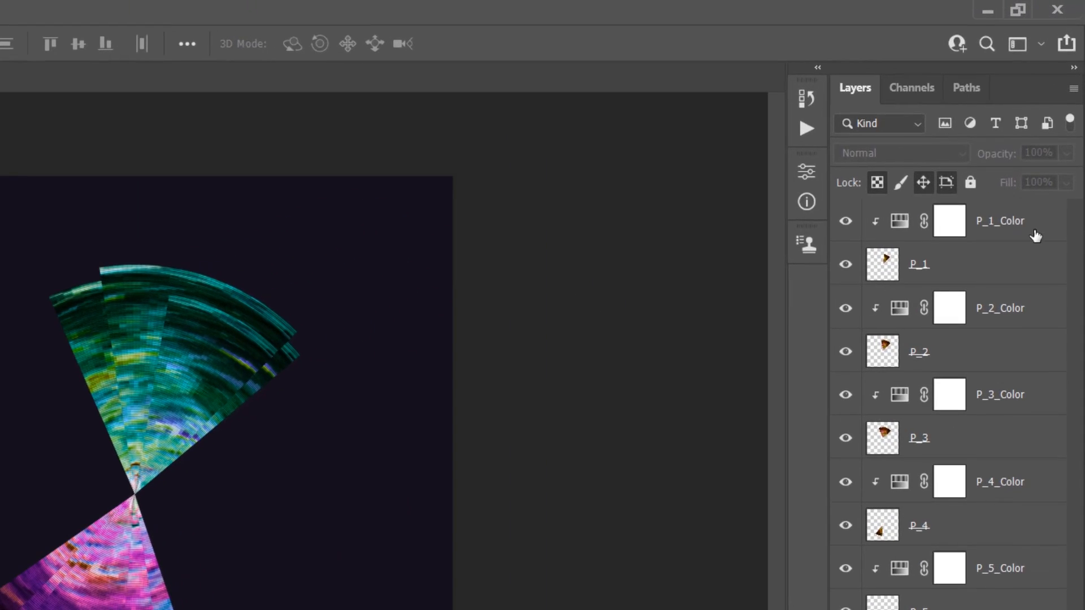
Convert the P_1_Color adjustment and the P_1 wedge together into one smart object
click(1025, 159)
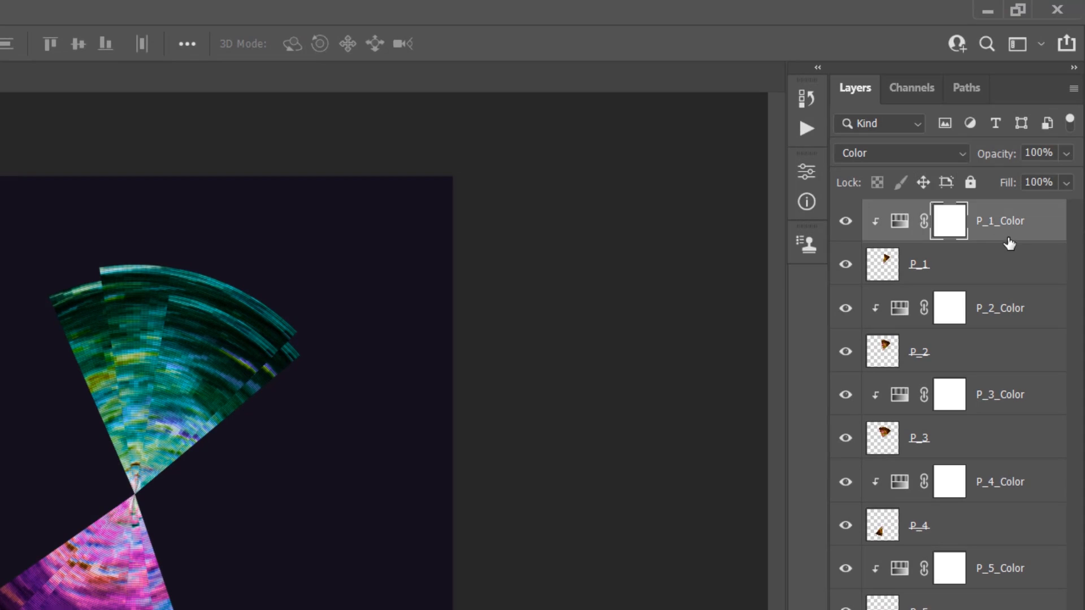
shift+click(992, 277)
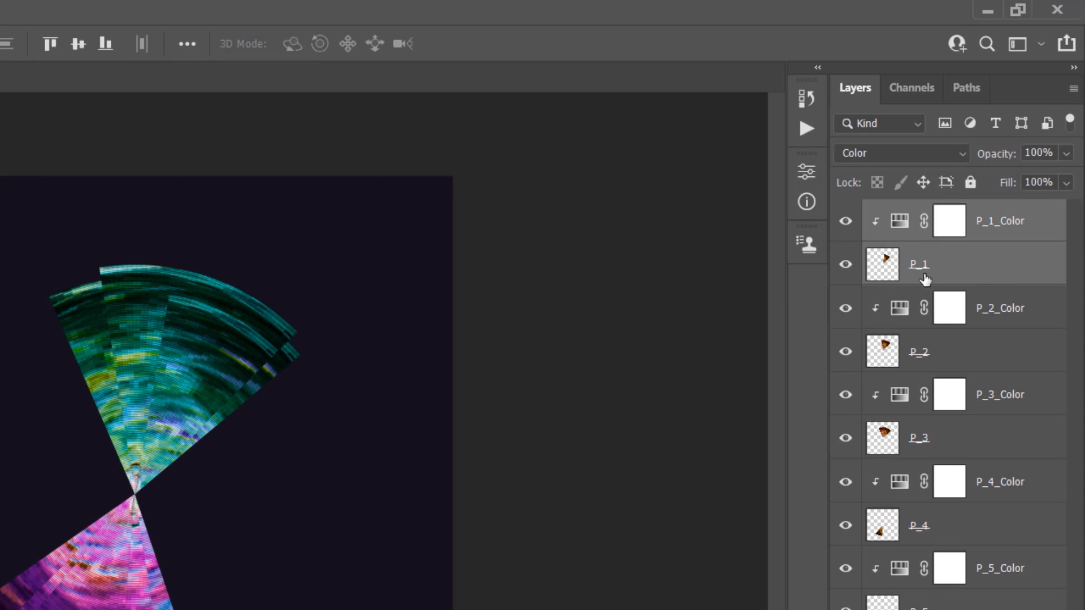
right_click(986, 266)
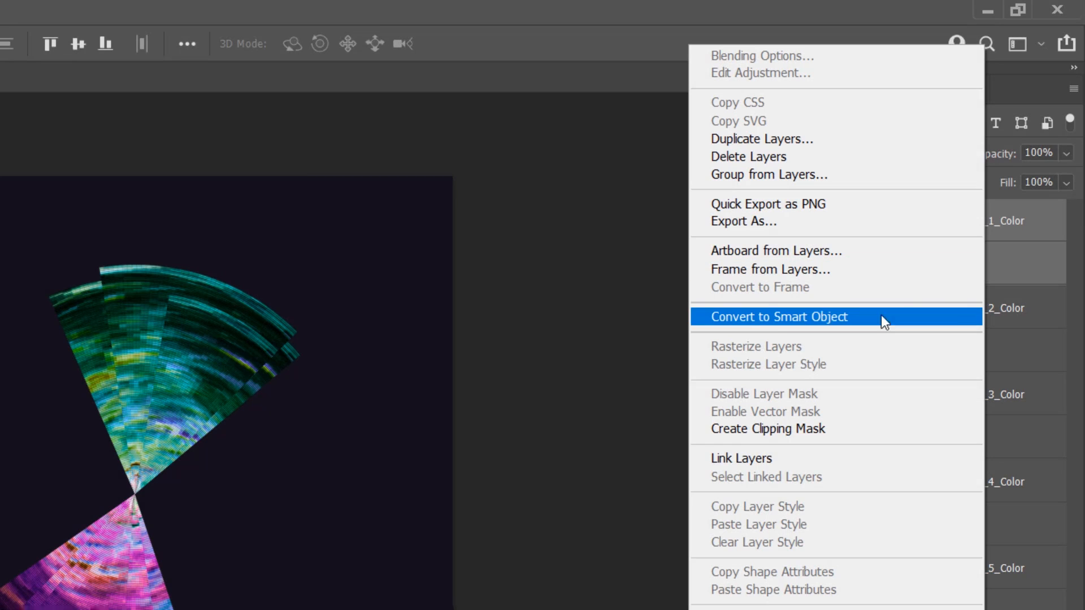
click(886, 319)
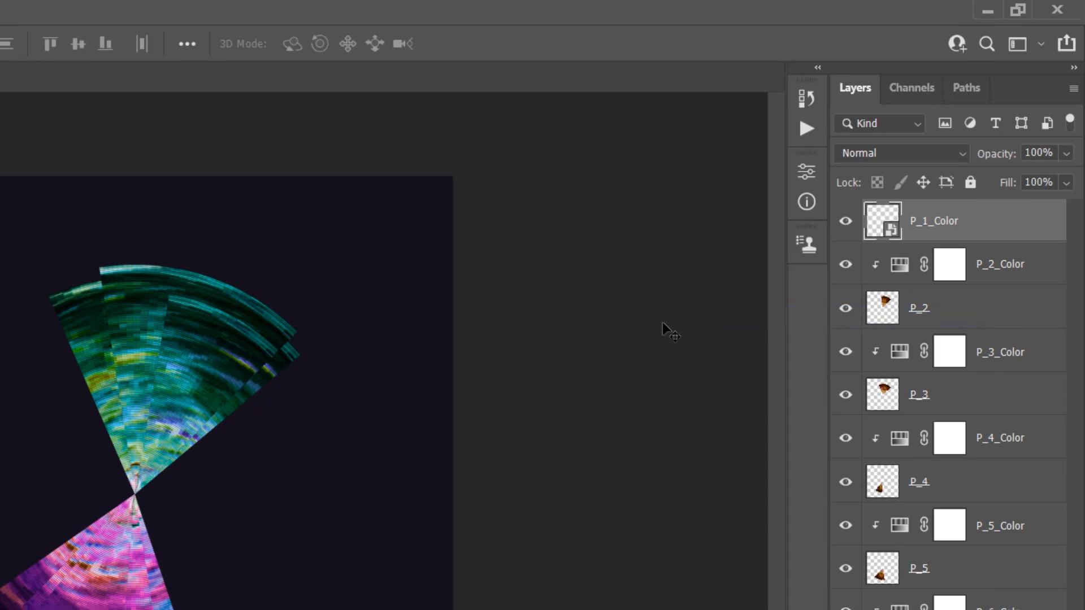
Set the blend mode of the P_1_Color smart object to Screen and rename it P_1
click(879, 160)
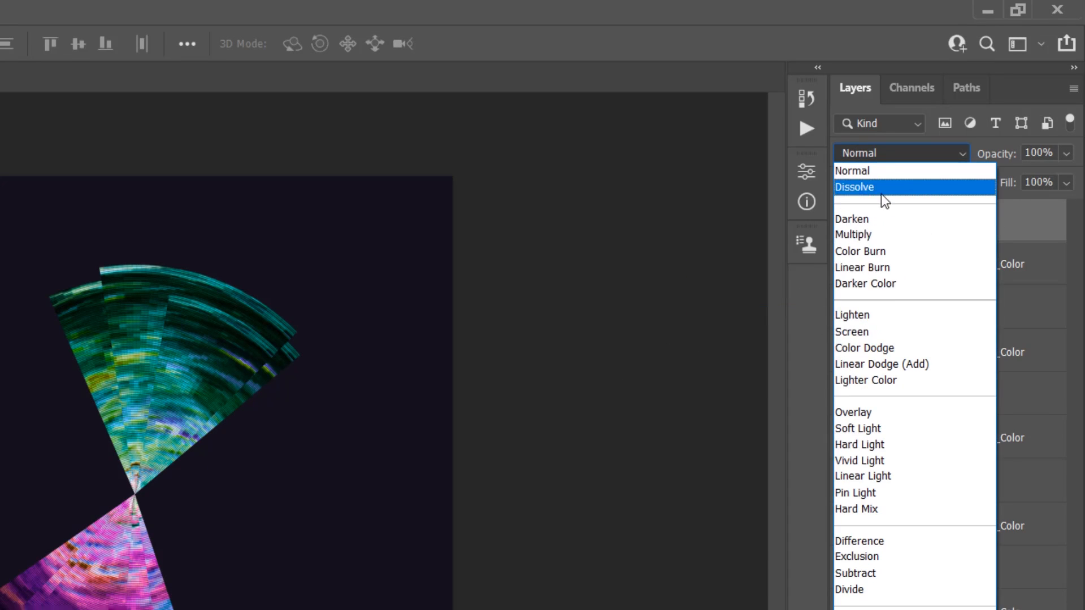
click(890, 333)
double_click(939, 222)
drag(934, 221, 982, 223)
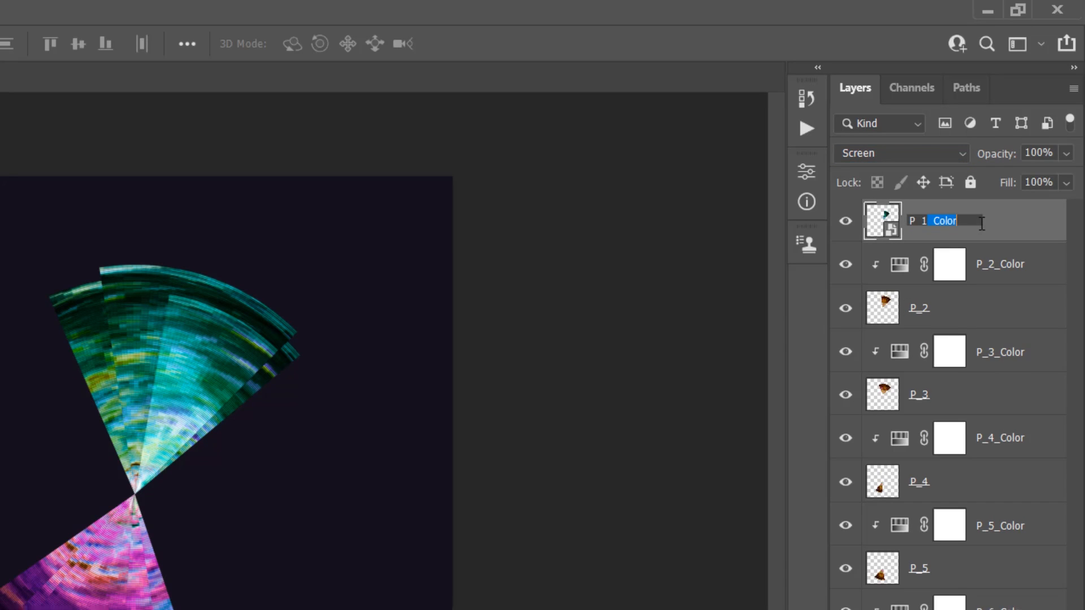
key(BackSpace)
key(Return)
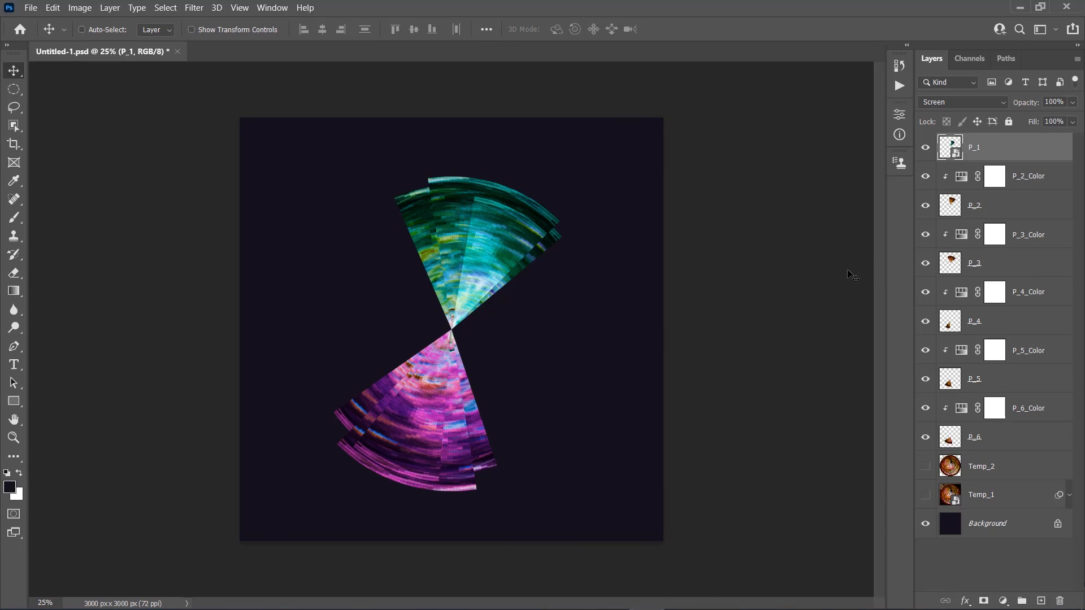
Combine P_2_Color and P_2 into one smart object, blended with Screen and named P_2
click(1023, 176)
shift+click(1026, 206)
right_click(1025, 206)
click(950, 211)
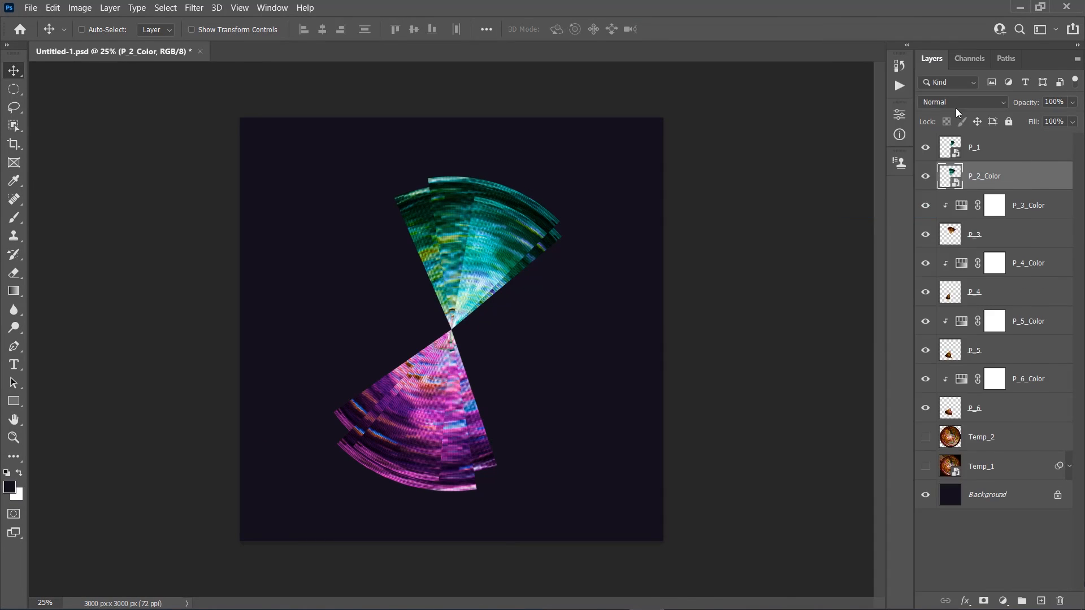
Combine P_3_Color and P_3 into one smart object, blended with Screen and named P_3
click(1026, 206)
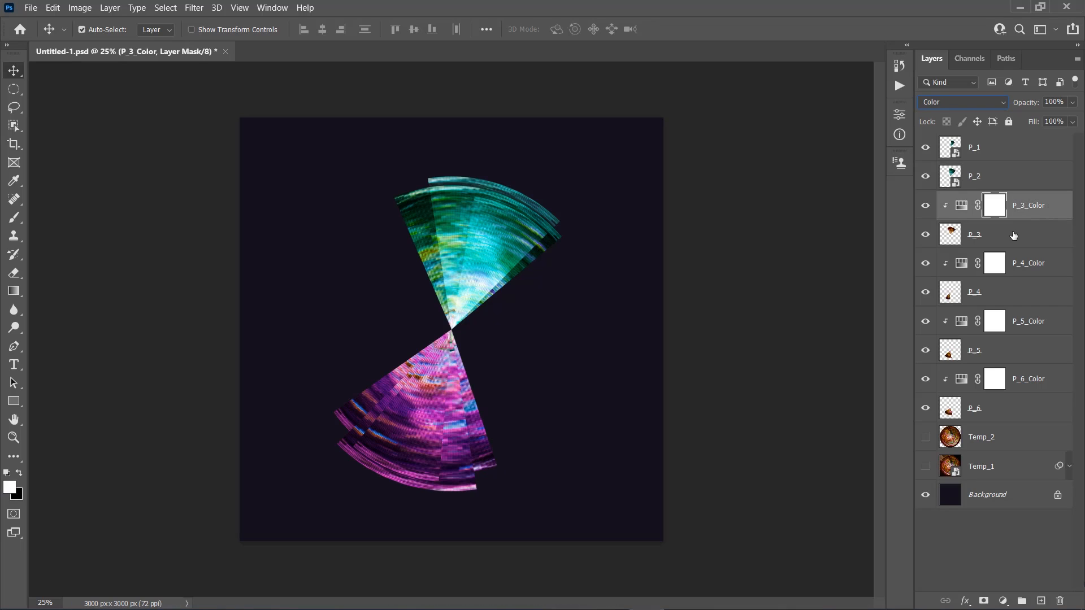
shift+click(1012, 234)
right_click(1011, 234)
click(976, 212)
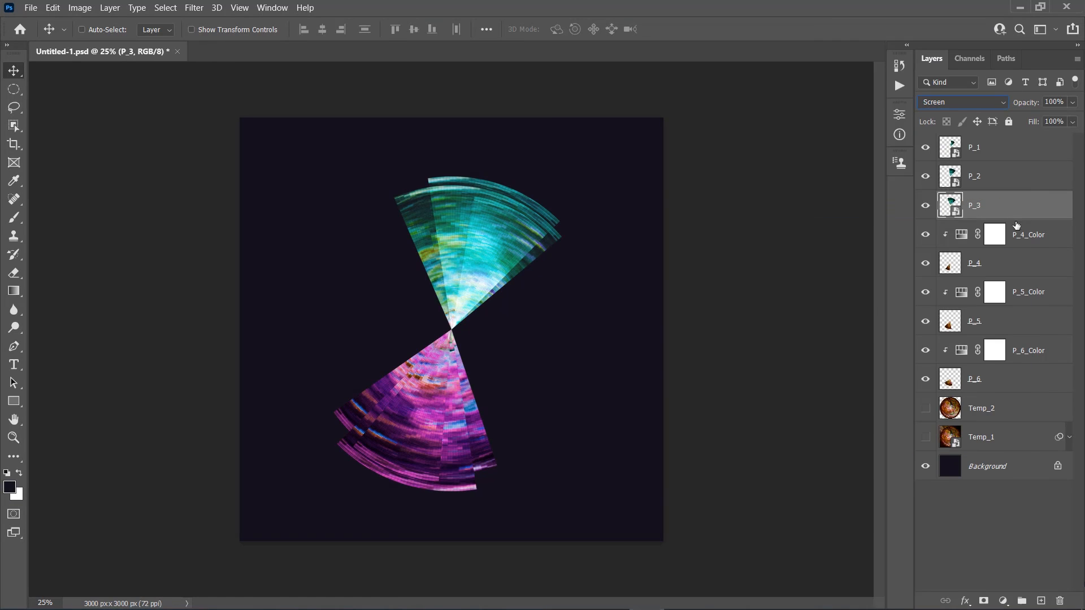
Combine P_4_Color and P_4 into one smart object, blended with Screen and named P_4
click(1016, 233)
shift+click(1016, 264)
right_click(1016, 265)
click(969, 213)
click(963, 102)
click(940, 220)
double_click(982, 235)
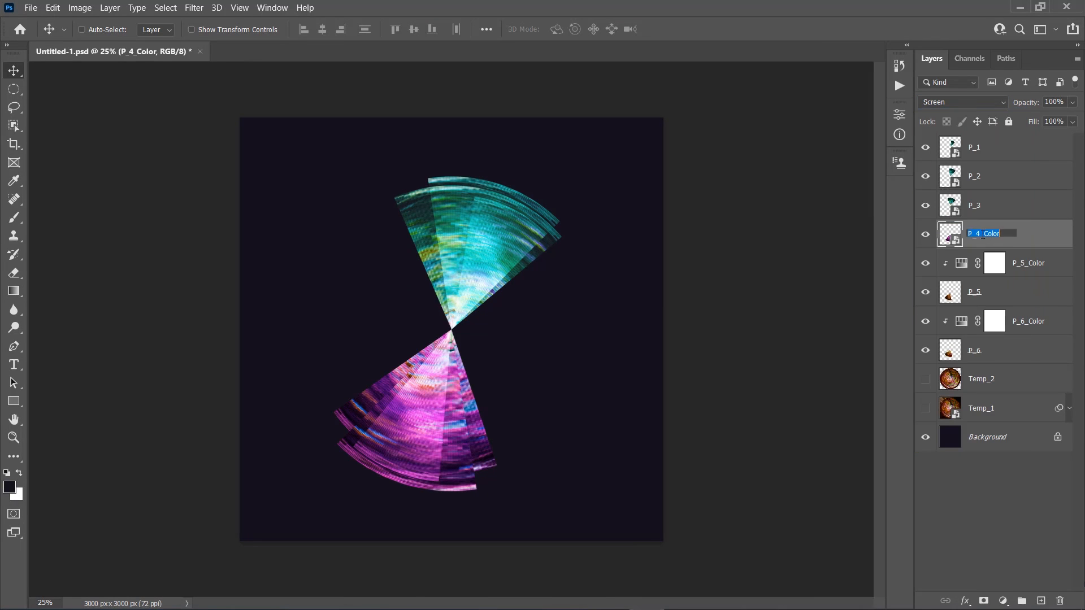
text(P_4)
key(Return)
Combine P_5_Color and P_5 into one smart object, blended with Screen and named P_5
click(1017, 266)
shift+click(1009, 289)
right_click(1009, 290)
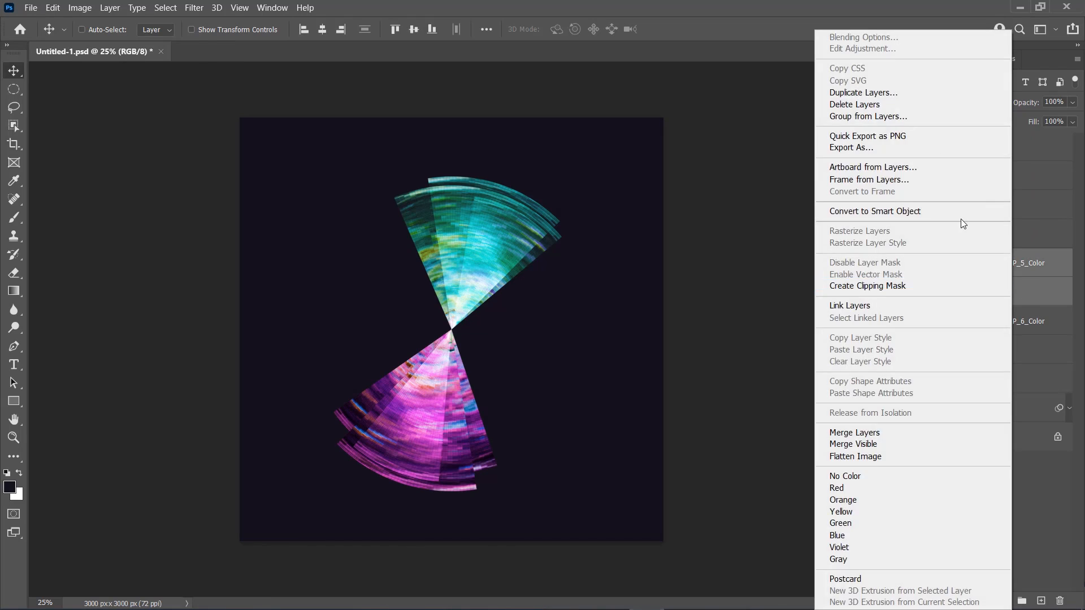
click(961, 218)
click(962, 102)
click(950, 221)
double_click(988, 263)
text(P_5)
key(Return)
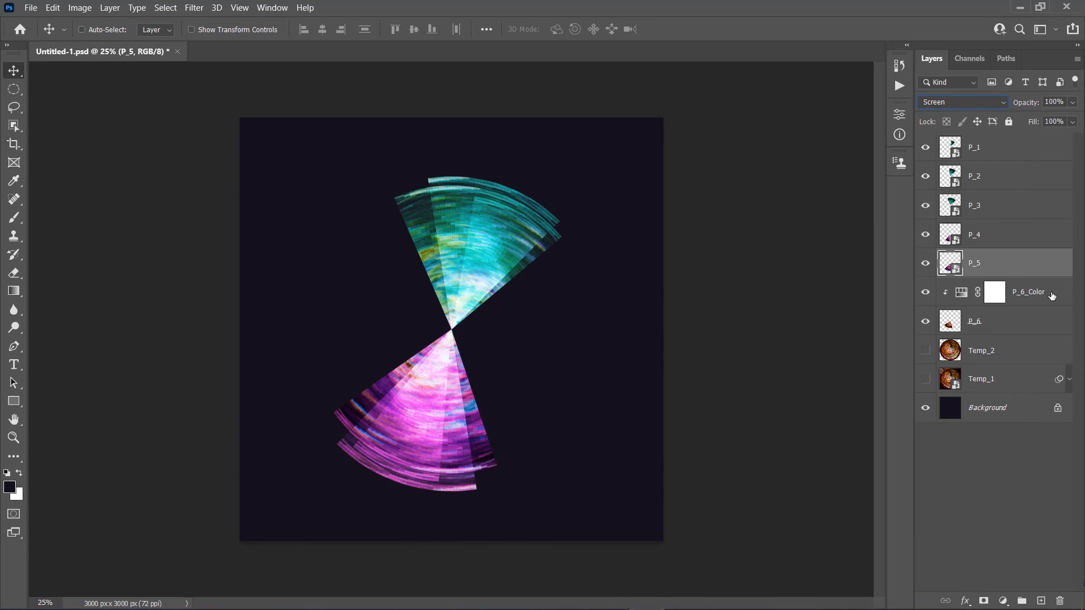
Combine P_6_Color and P_6 into one smart object, blended with Screen and named P_6
click(1053, 294)
shift+click(1013, 318)
right_click(1011, 318)
click(874, 210)
click(962, 103)
click(949, 221)
double_click(988, 291)
text(P_6)
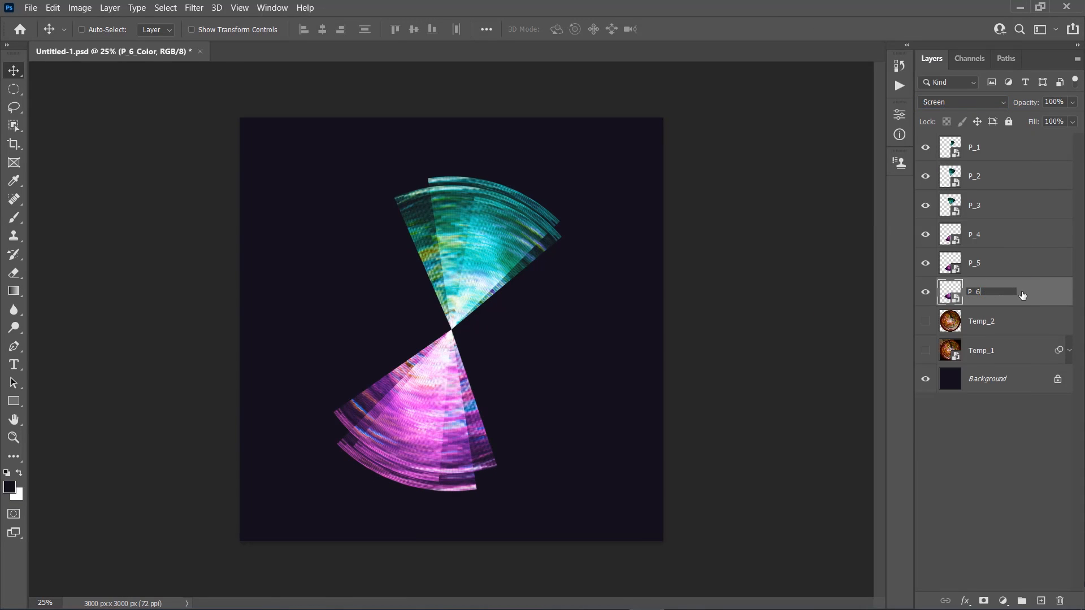
key(Return)
Duplicate the P_1 layer and apply a Gaussian Blur with a 20-pixel radius to the copy
key(alt+period)
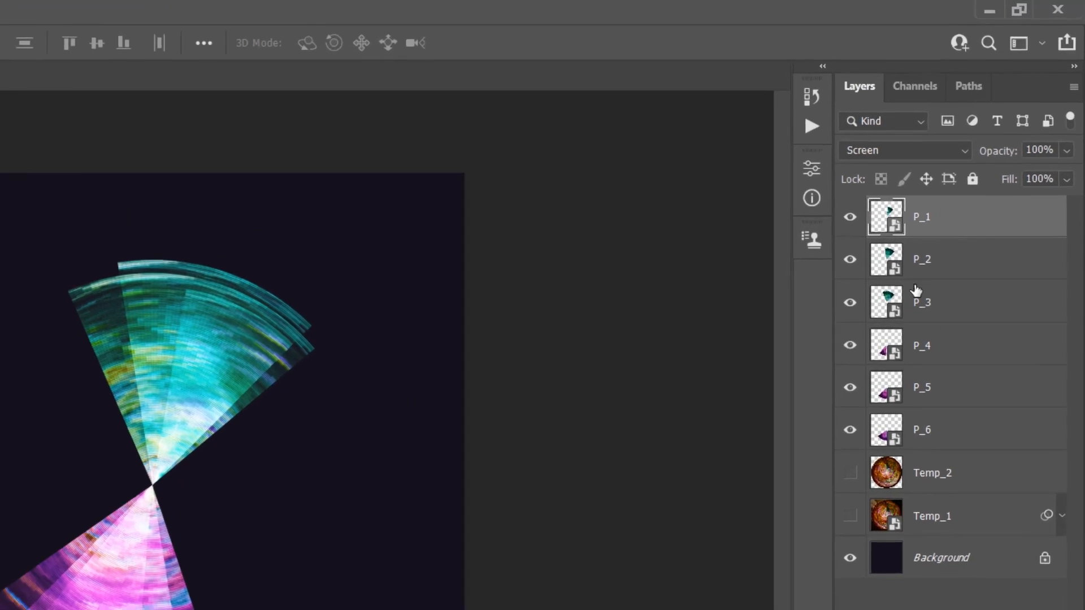
key(ctrl+j)
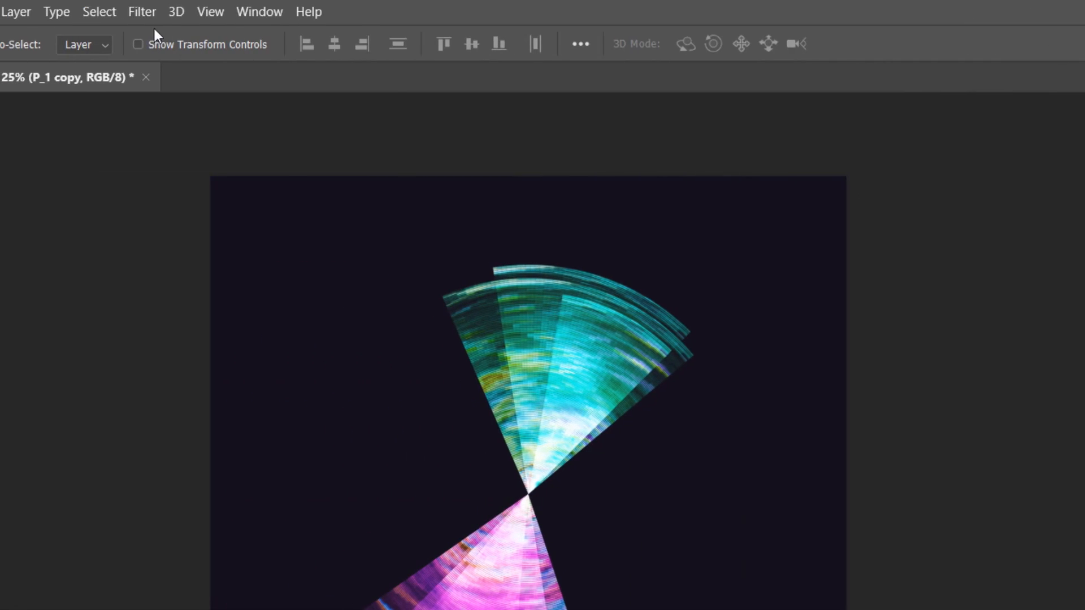
click(144, 14)
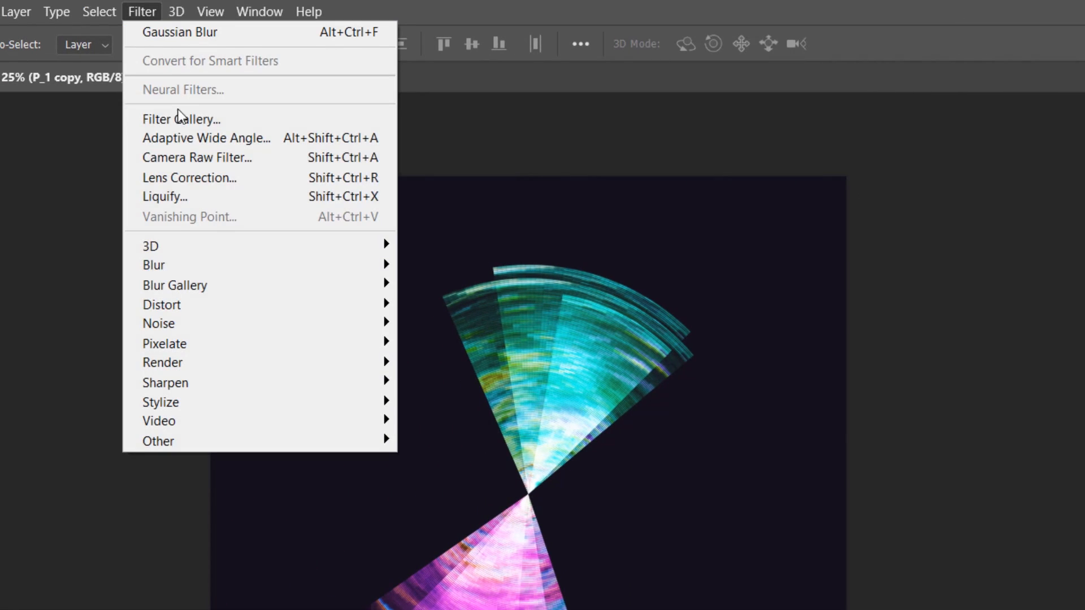
mouse_move(165, 266)
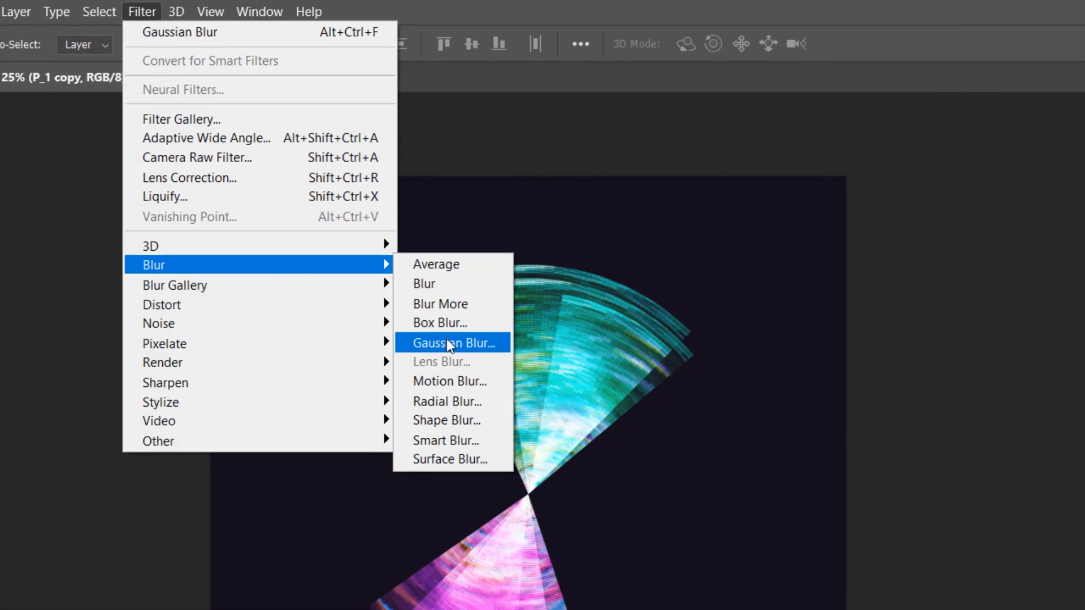
click(464, 346)
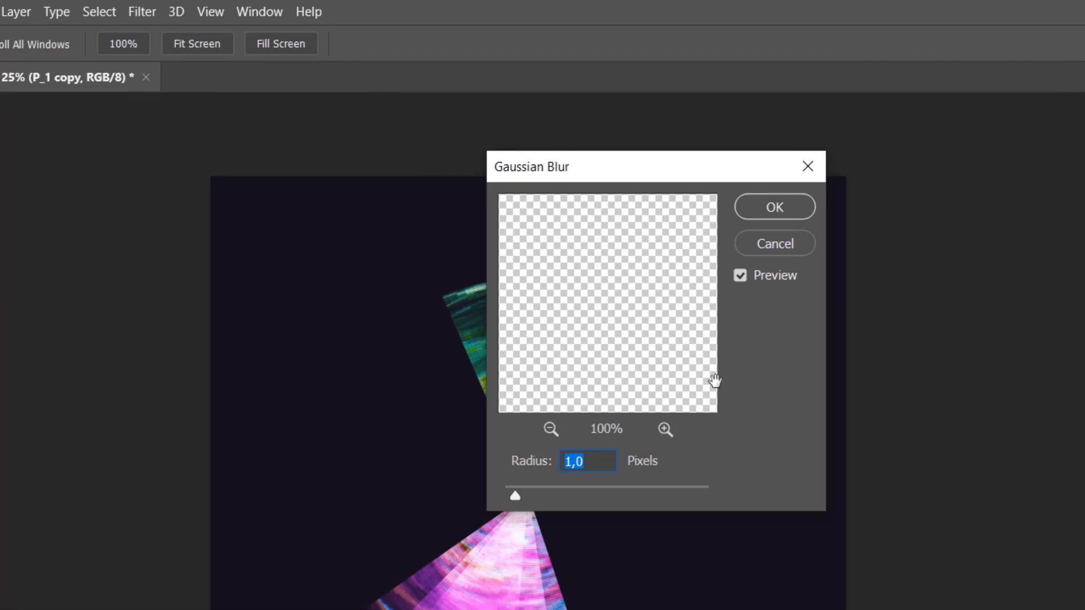
text(20)
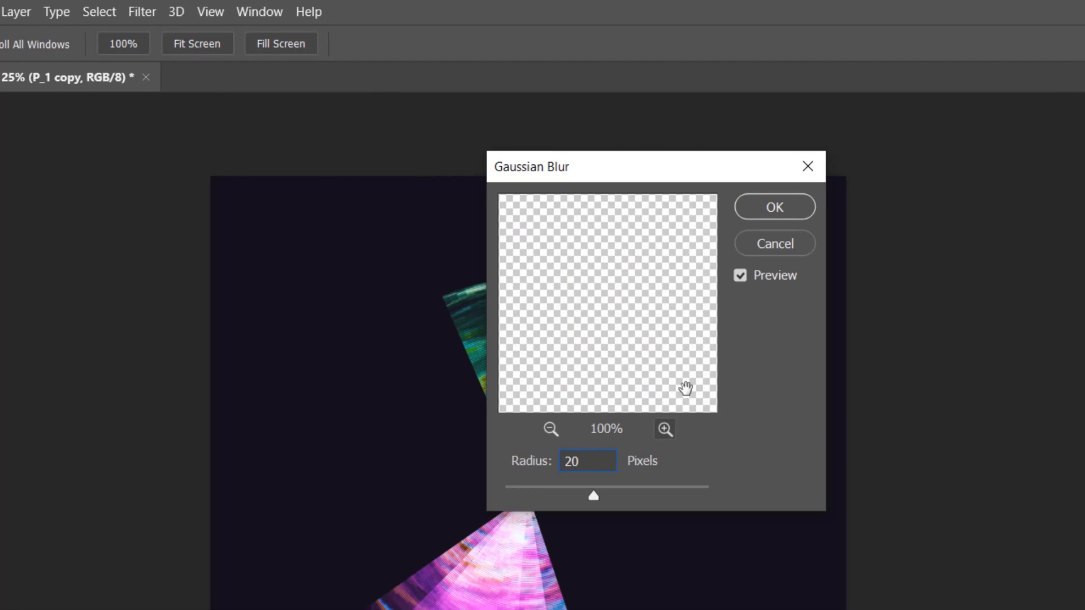
click(787, 205)
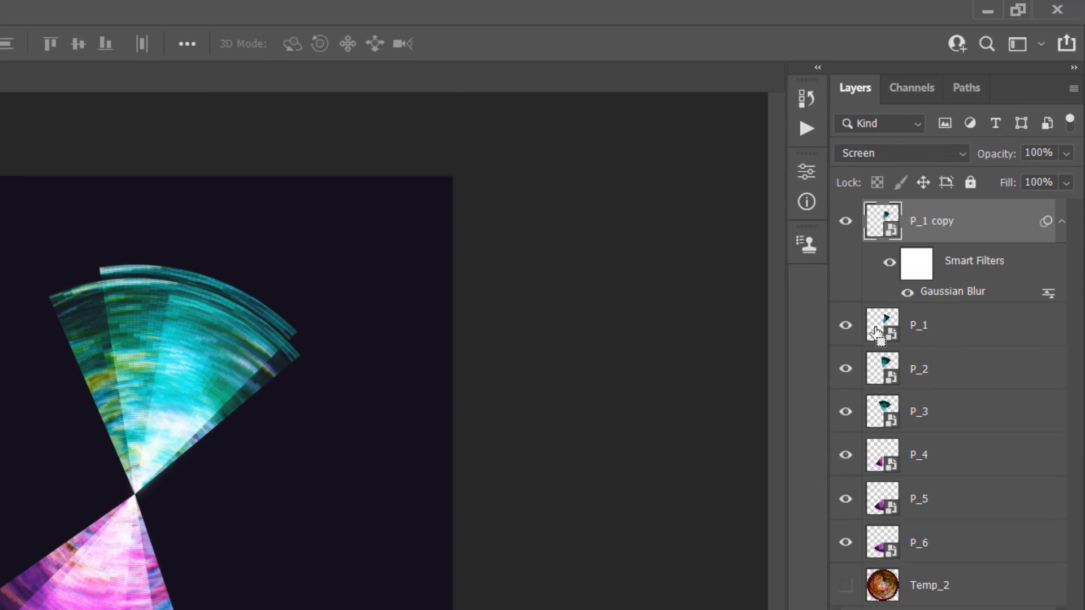
Load the outline of P_1 as a selection and contract it by 35 pixels
ctrl+click(876, 334)
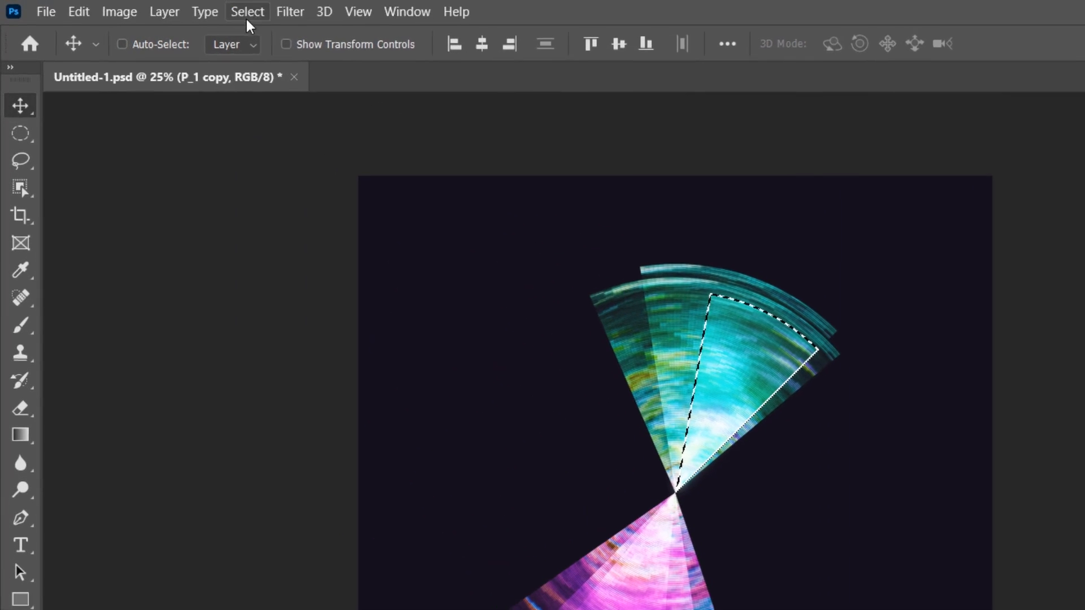
click(247, 16)
mouse_move(356, 315)
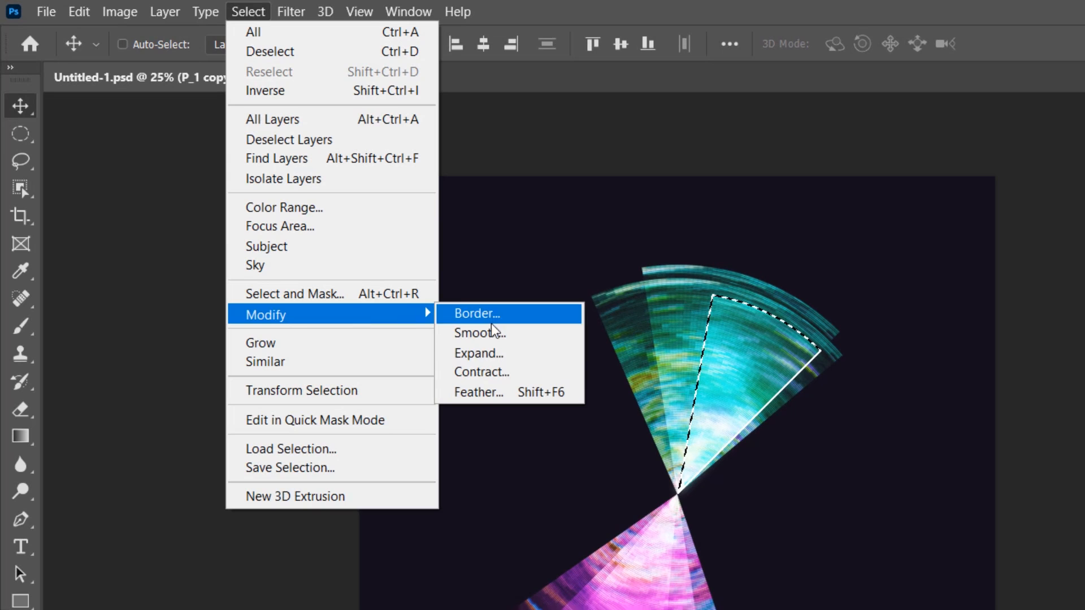
click(482, 373)
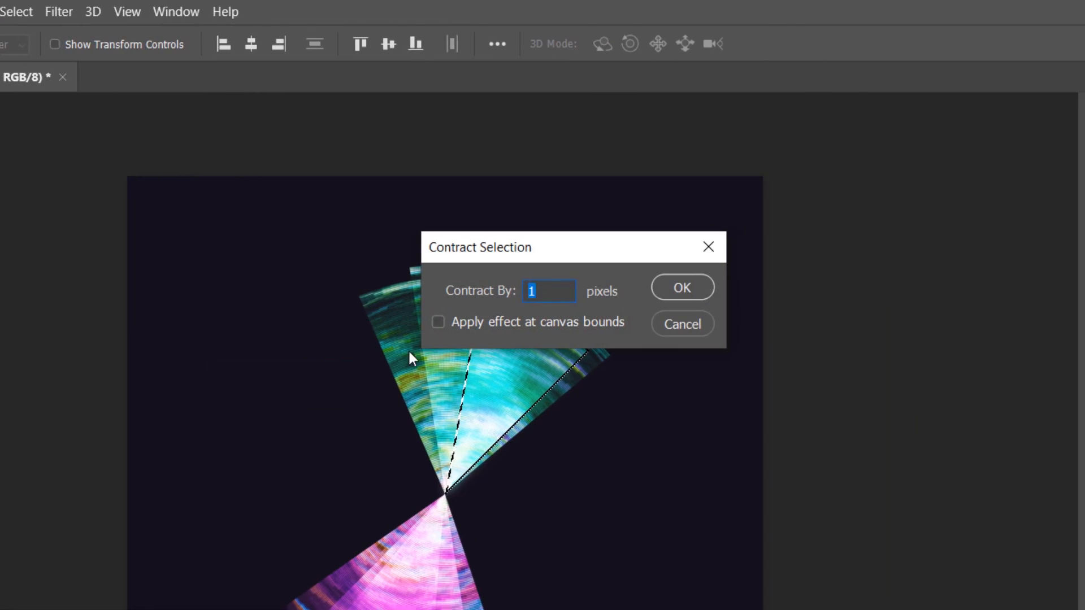
text(35)
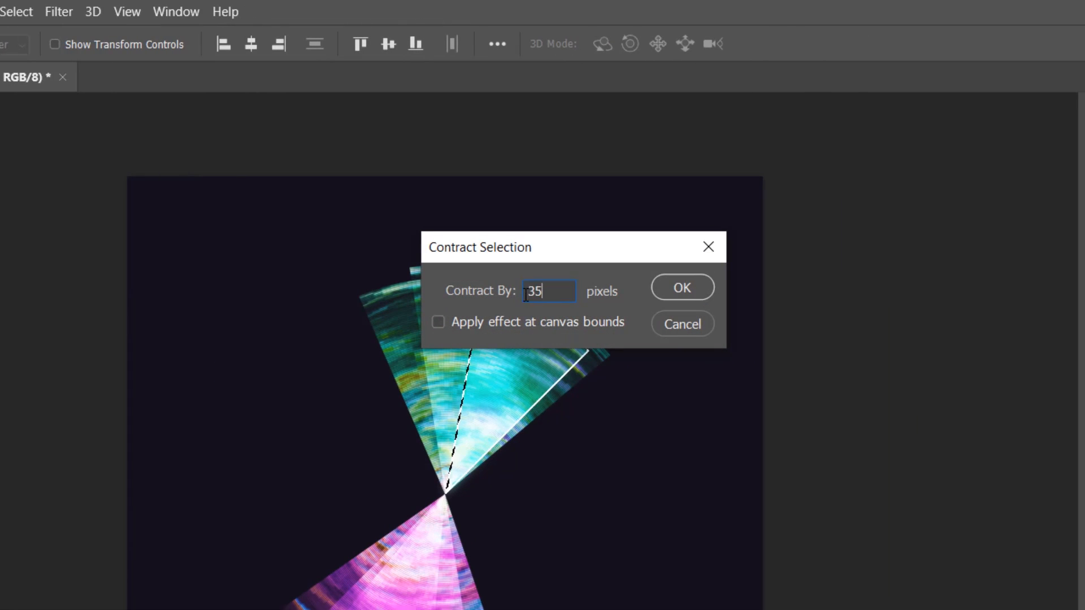
click(667, 286)
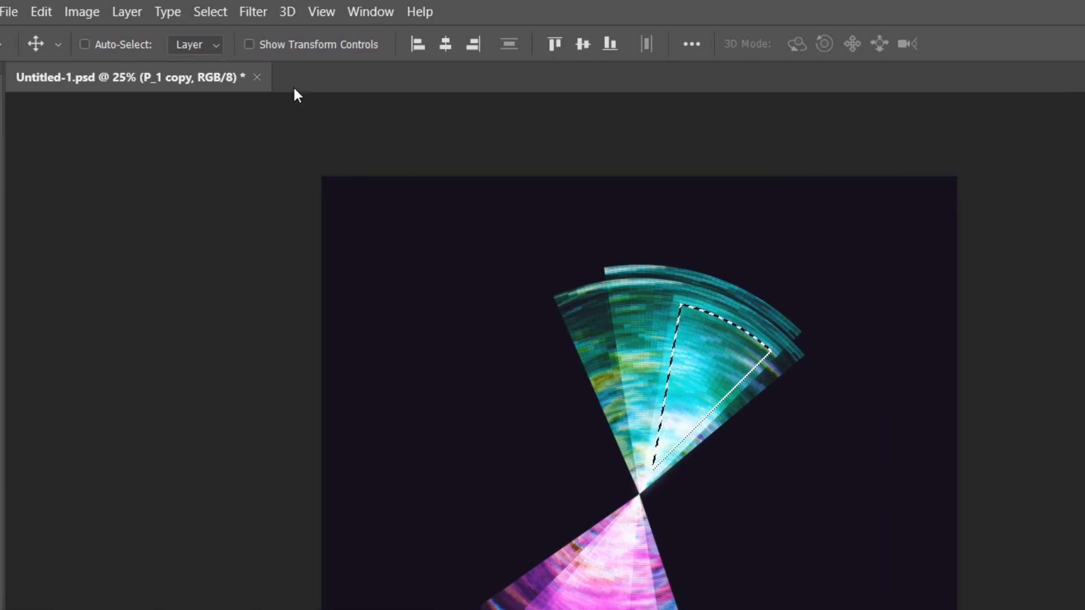
Feather the wedge selection by 15 pixels and add a layer mask to P_1 copy that hides the selection
click(210, 11)
mouse_move(266, 315)
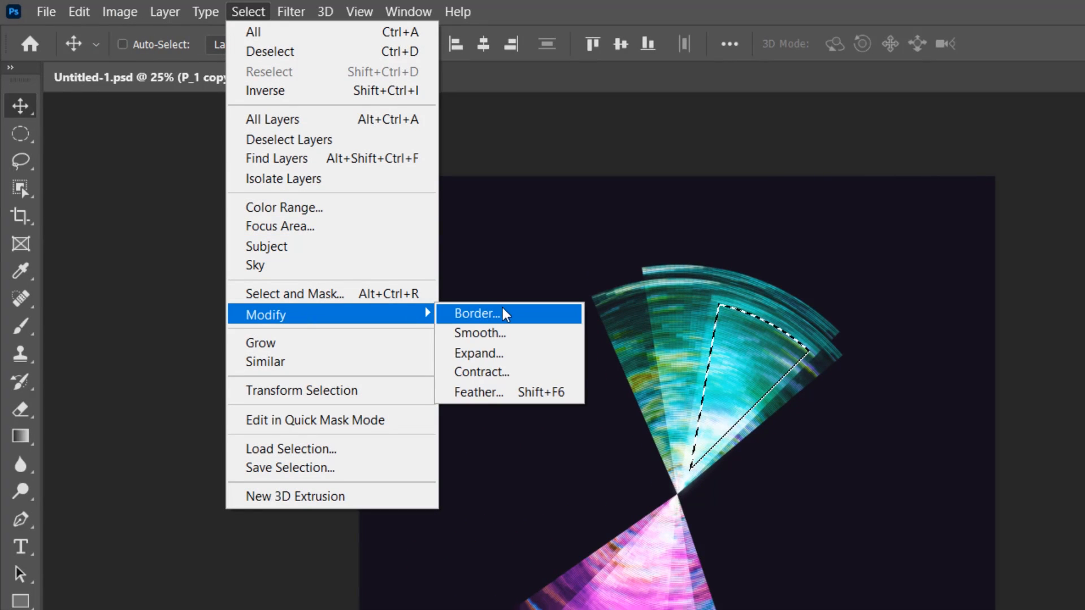
click(512, 396)
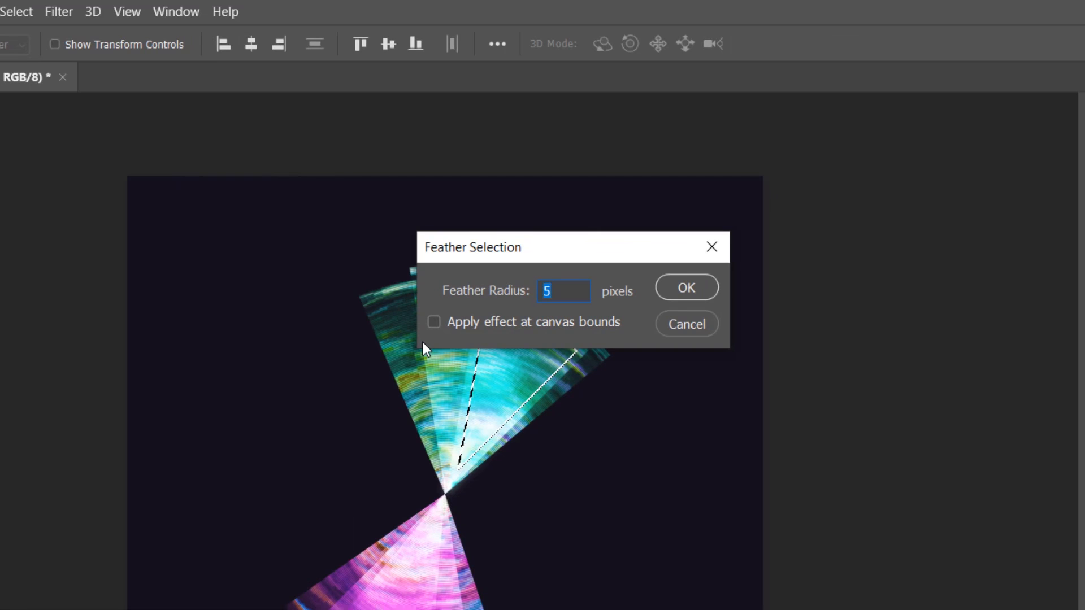
text(15)
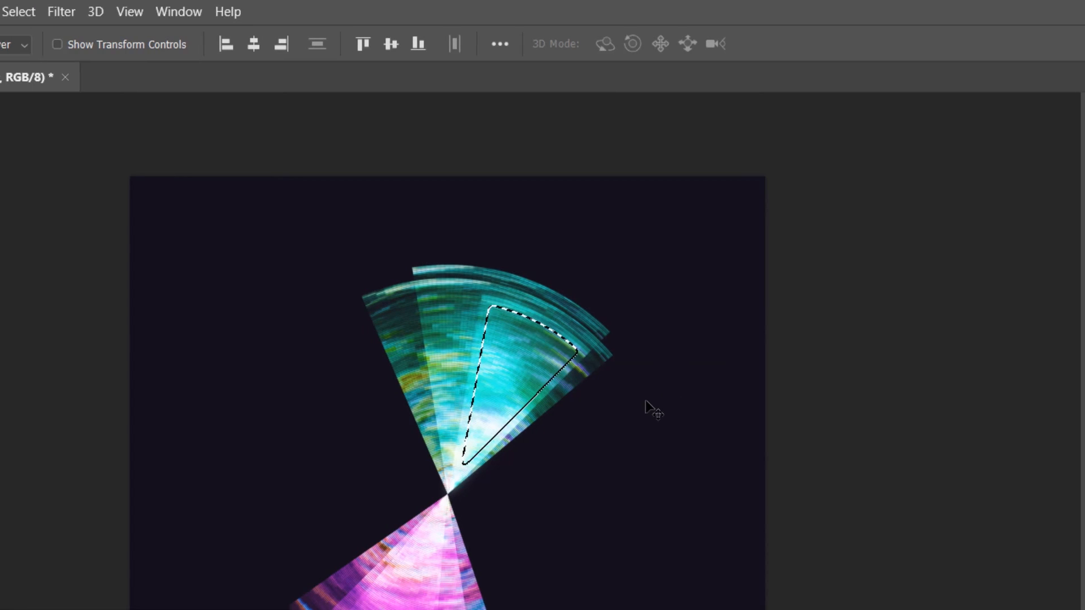
click(165, 12)
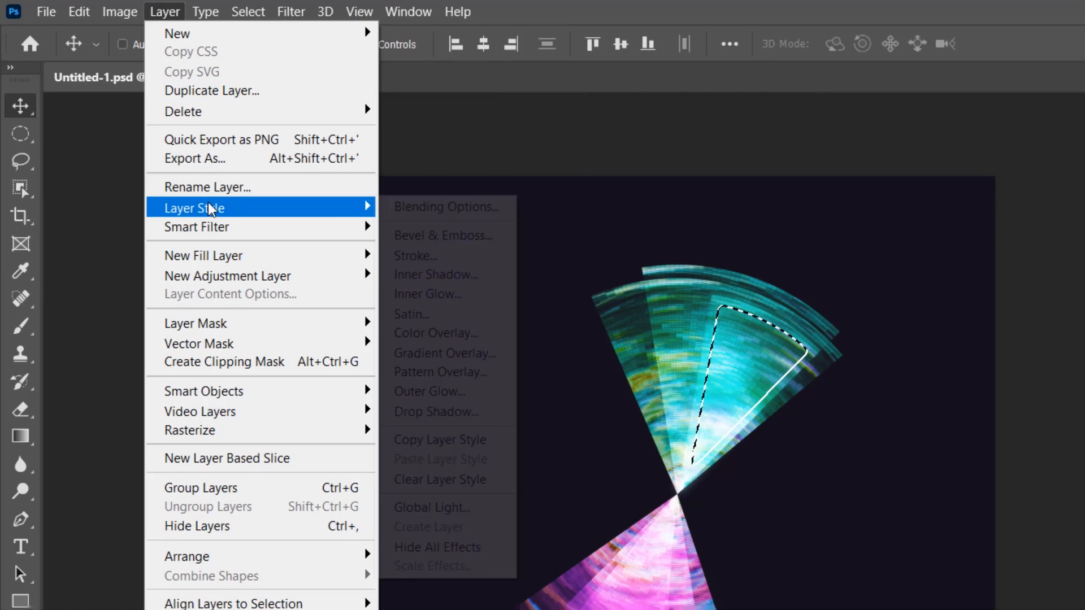
mouse_move(326, 324)
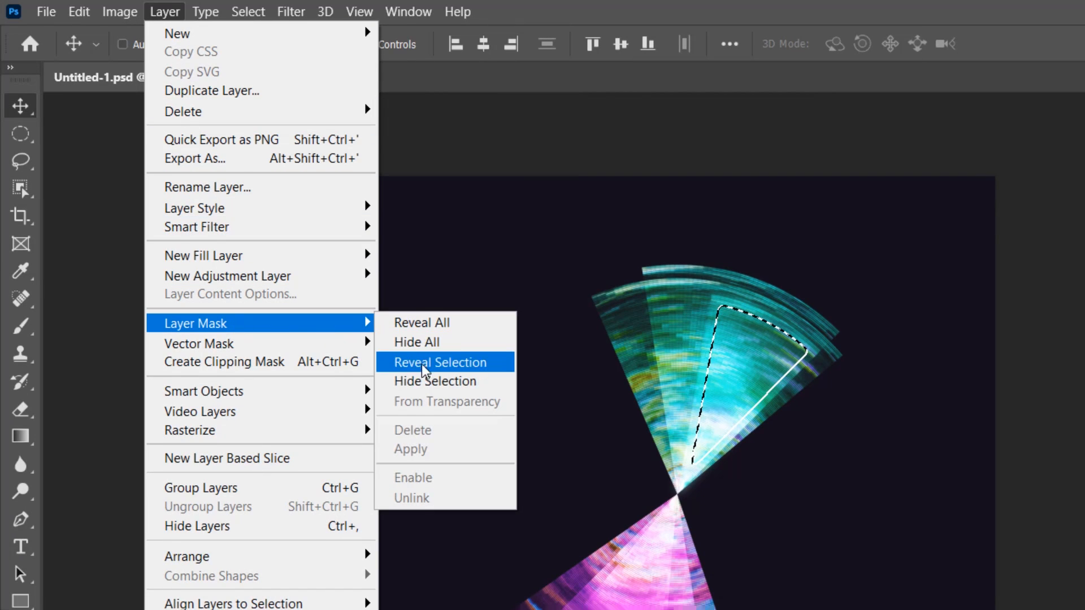
click(431, 385)
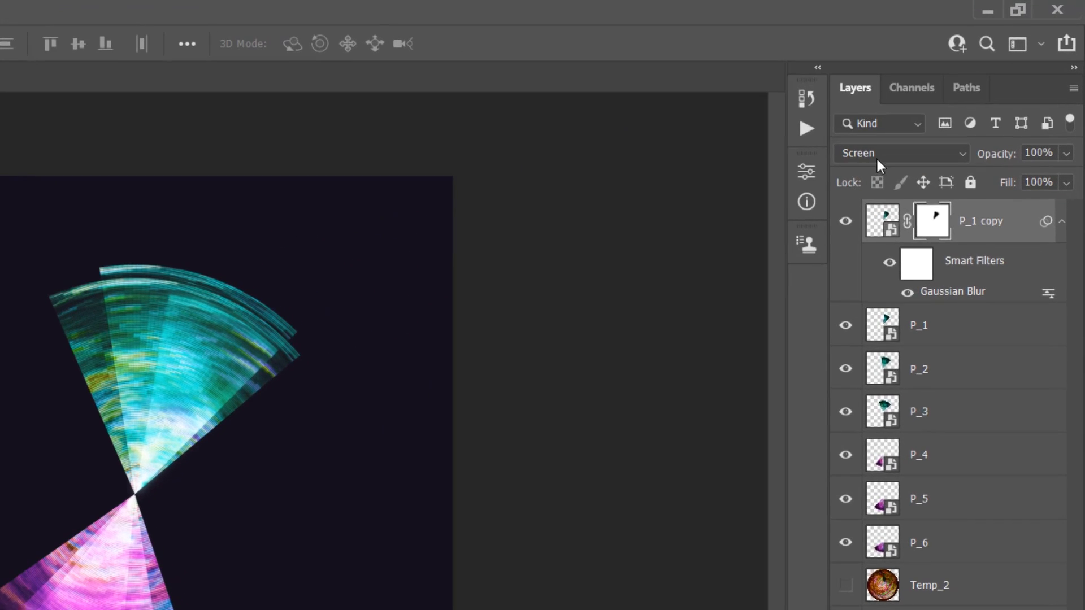
Set P_1 copy to Linear Dodge (Add) at 80% opacity and rename it P_1_Glow
click(942, 102)
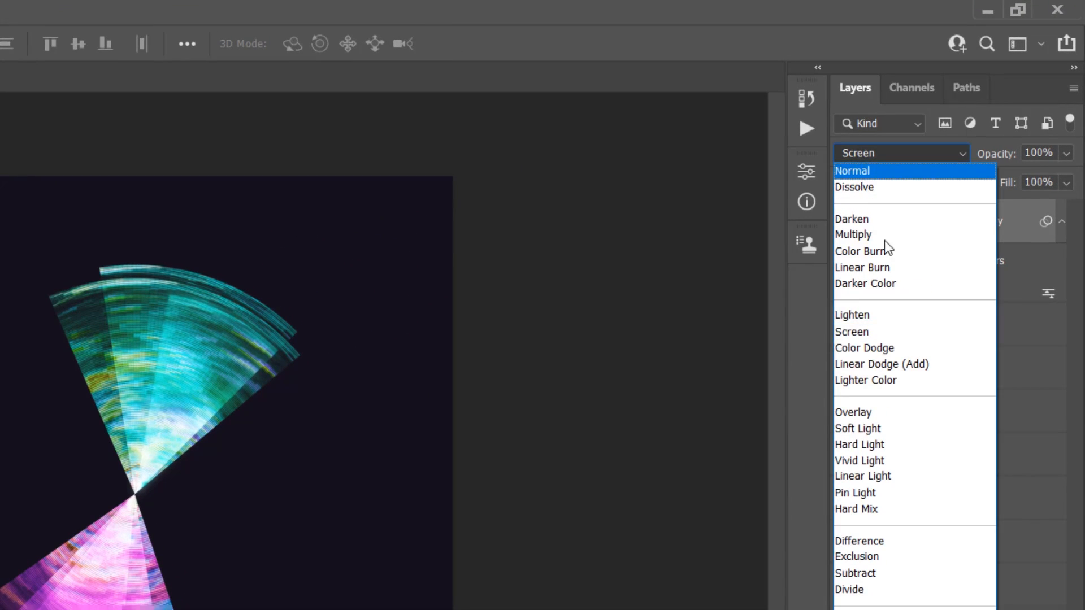
click(857, 366)
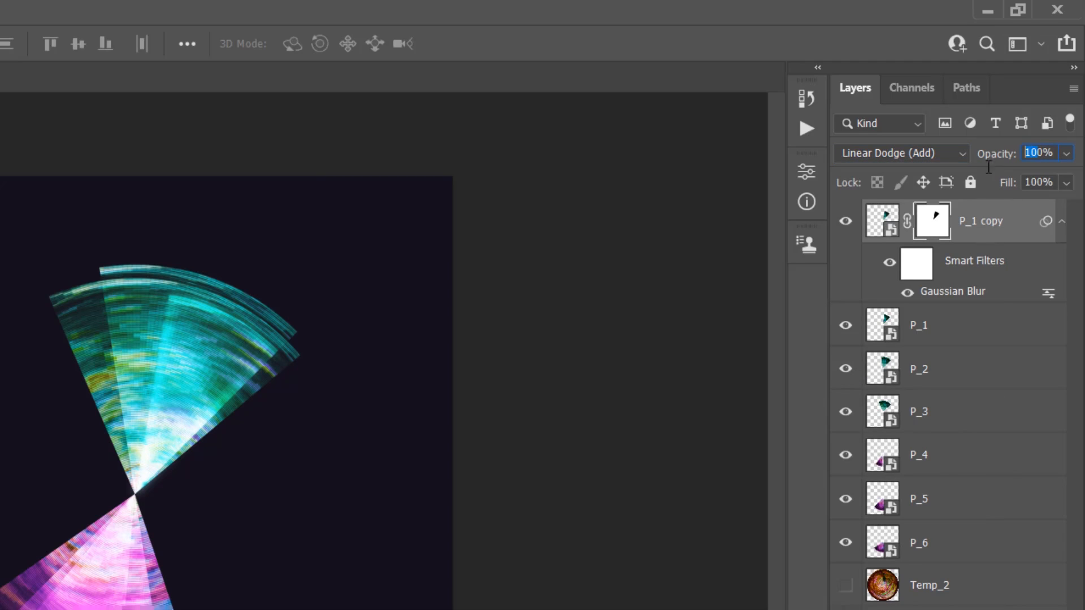
text(80)
double_click(986, 226)
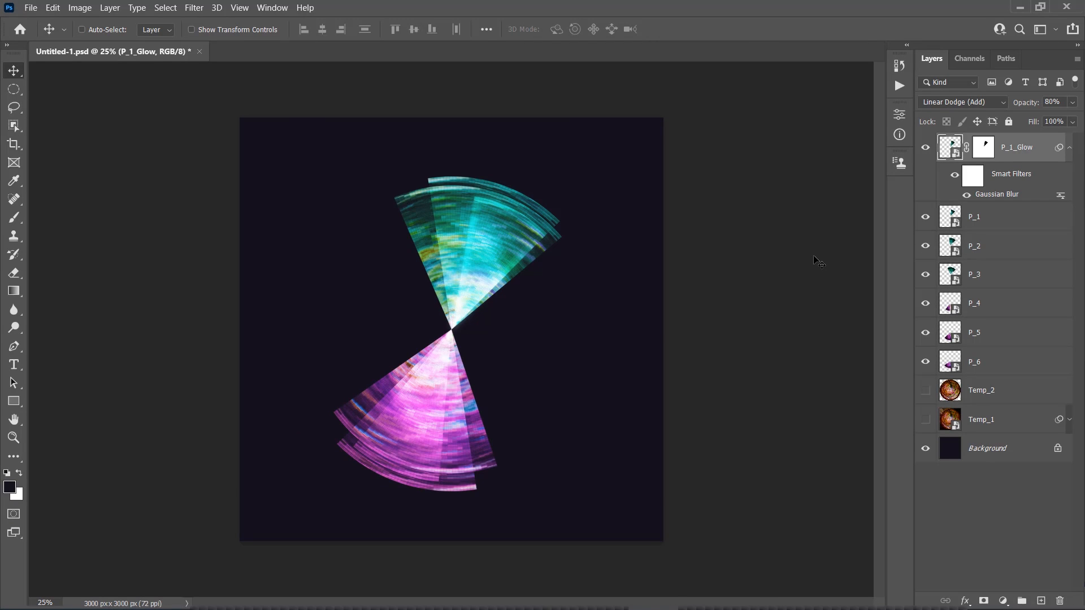
Duplicate the P_2 layer and apply the same Gaussian Blur as on P_1_Glow to the copy
click(1001, 255)
key(ctrl+j)
click(194, 8)
mouse_move(272, 176)
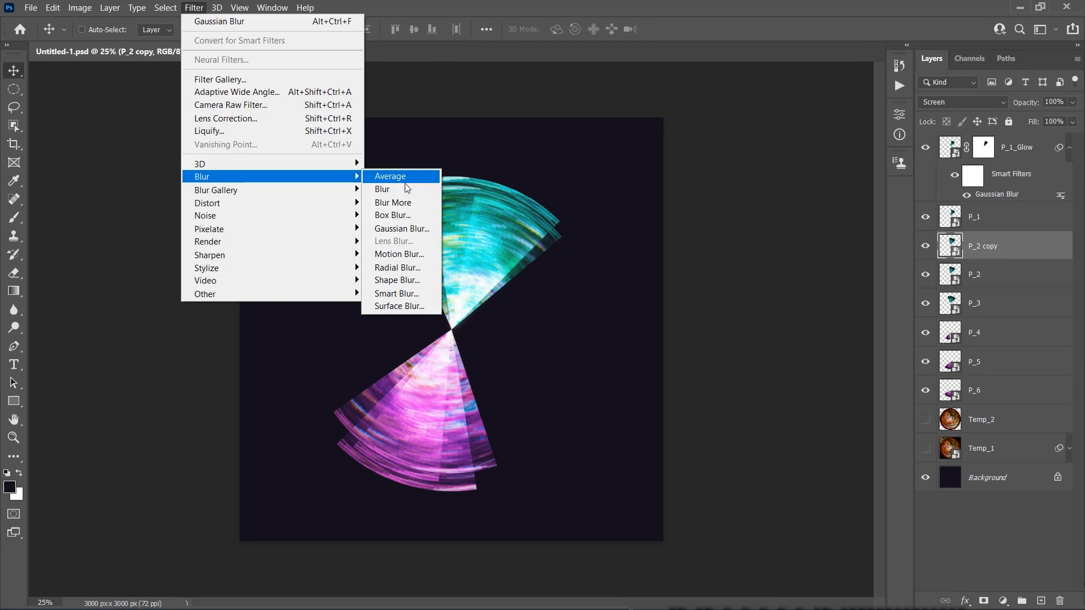
click(400, 228)
click(601, 141)
Load the outline of P_2 as a selection and contract it by the same amount as for P_1
ctrl+click(950, 314)
click(166, 8)
click(325, 246)
click(608, 192)
Feather the P_2 selection as before and mask P_2 copy so that the selected area is hidden
click(166, 8)
mouse_move(207, 211)
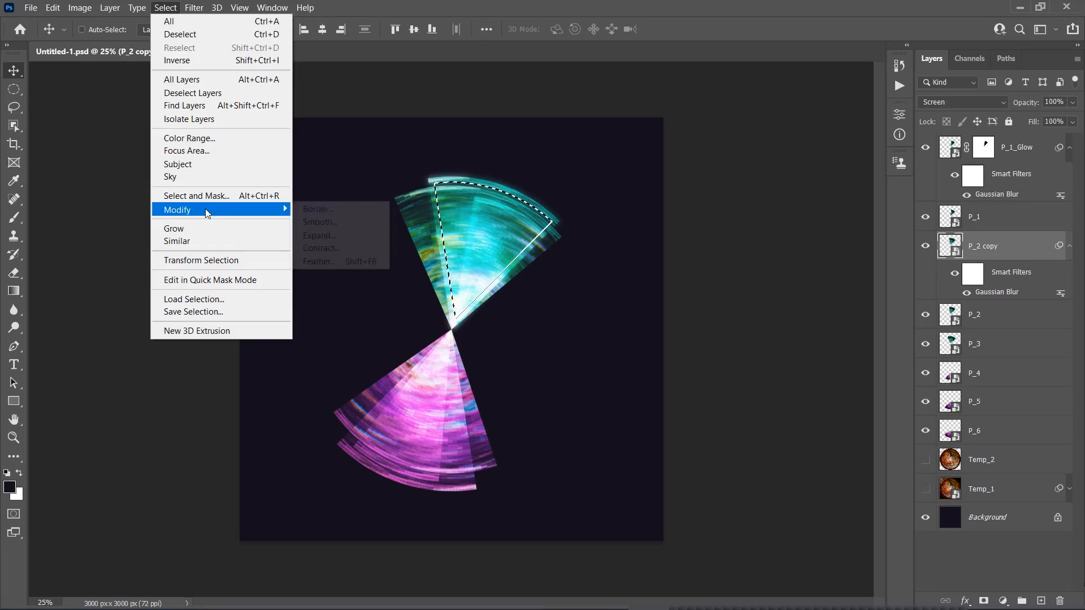
click(325, 262)
click(612, 192)
click(110, 8)
mouse_move(130, 215)
click(350, 254)
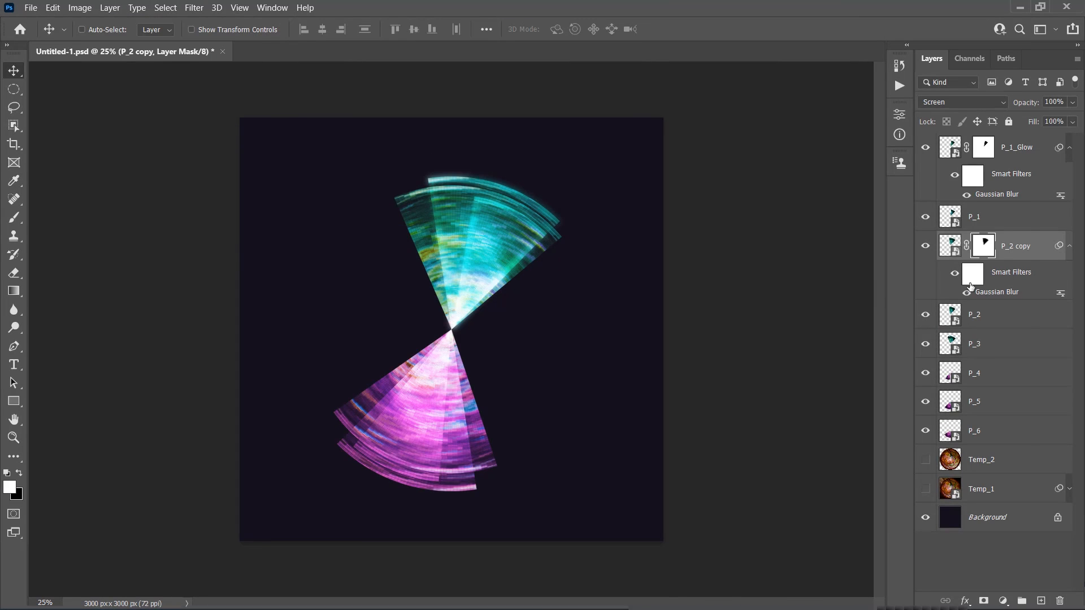
Set P_2 copy to Linear Dodge (Add) at 80% opacity and rename it P_2_Glow
click(961, 102)
click(956, 239)
click(1023, 105)
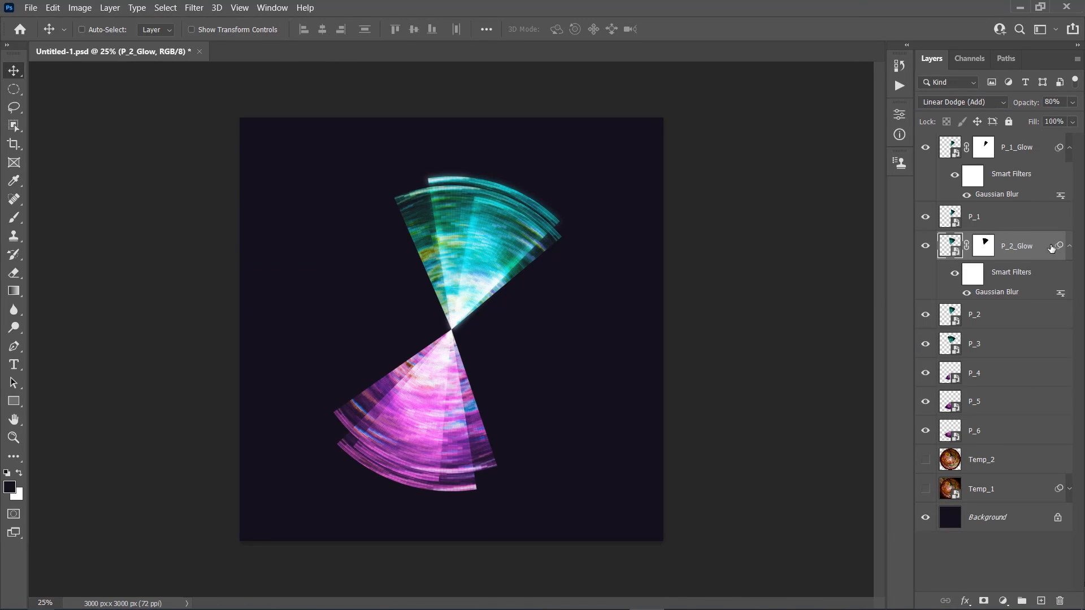
Duplicate the P_3 layer and apply the same Gaussian Blur as on the other glow layers to the copy
click(990, 351)
key(ctrl+j)
click(194, 8)
mouse_move(215, 175)
click(460, 223)
click(600, 141)
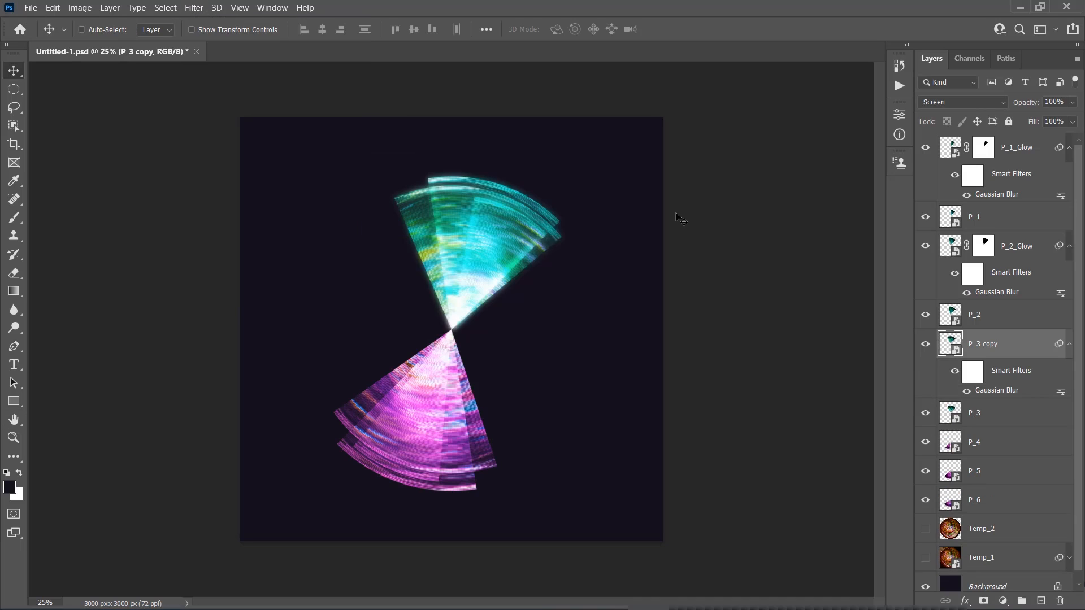
Load the outline of P_3 as a selection and contract it by the same amount as the previous wedges
ctrl+click(950, 412)
click(166, 8)
mouse_move(207, 211)
click(325, 247)
click(611, 192)
Feather the P_3 selection by 15 pixels and add a mask to P_3 copy that hides the selection
click(166, 8)
click(325, 263)
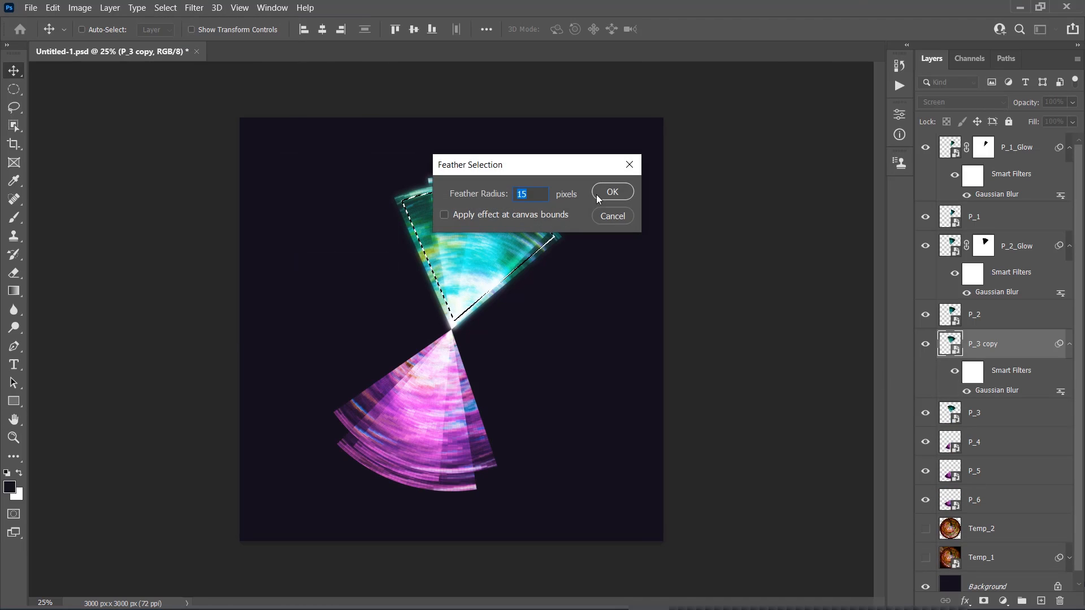
click(613, 192)
click(109, 8)
click(322, 239)
Set P_3 copy to Linear Dodge (Add) with the same opacity as the other glow layers and rename it P_3_Glow
click(961, 101)
click(957, 240)
click(1029, 104)
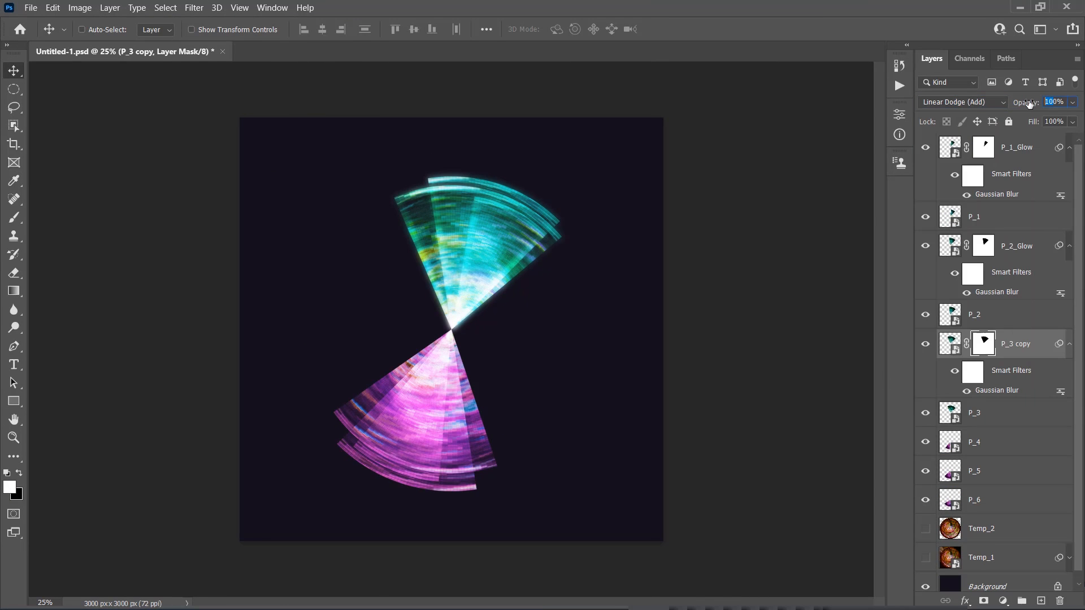
Duplicate the P_4 layer and apply the same Gaussian Blur as on the other glow layers to the copy
click(994, 442)
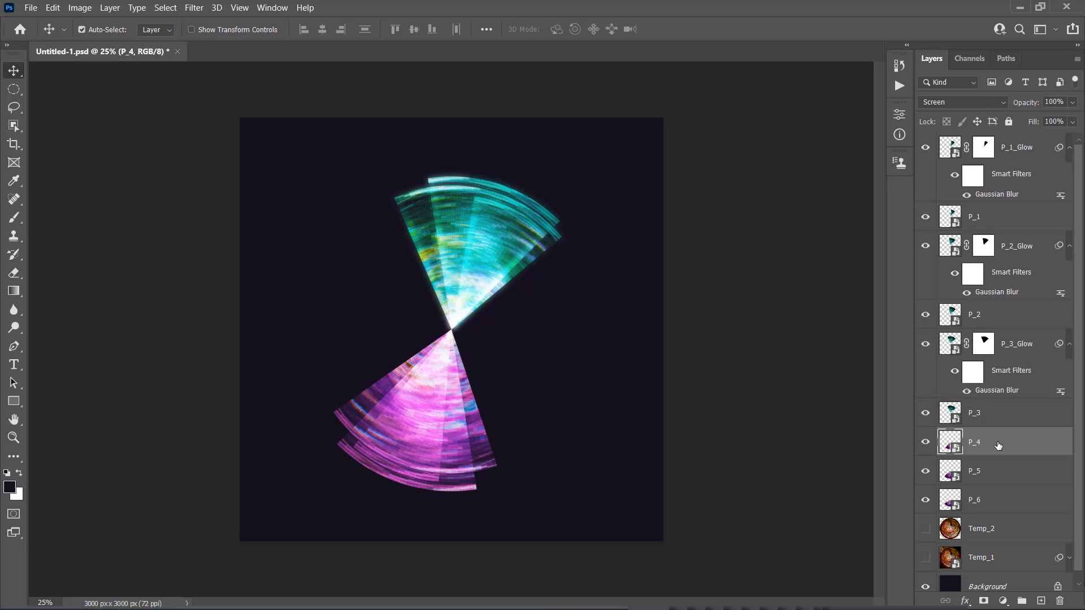
key(ctrl+j)
click(193, 8)
mouse_move(215, 174)
click(460, 223)
key(Return)
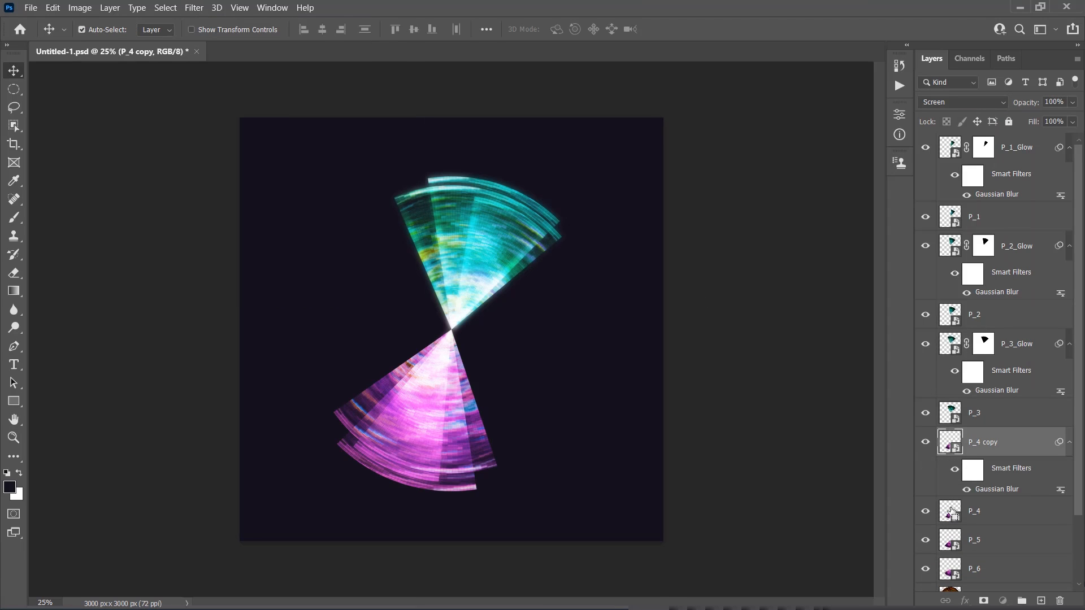
Load the outline of P_4 as a selection and contract it by the same amount as the previous wedges
ctrl+click(953, 512)
click(166, 8)
click(327, 246)
key(Return)
Feather the P_4 selection as before and mask P_4 copy so that the selected area is hidden
click(166, 8)
click(345, 247)
key(Return)
click(110, 8)
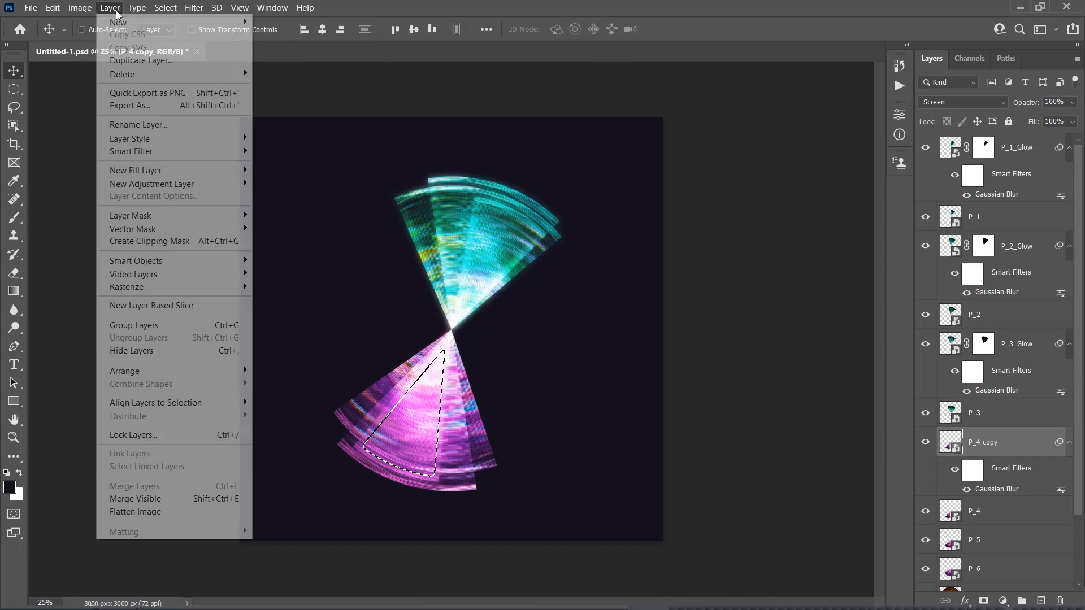
mouse_move(130, 215)
click(298, 254)
Set P_4 copy to Linear Dodge (Add) at 80% opacity and rename it P_4_Glow
click(961, 102)
click(956, 240)
key(8)
double_click(1016, 442)
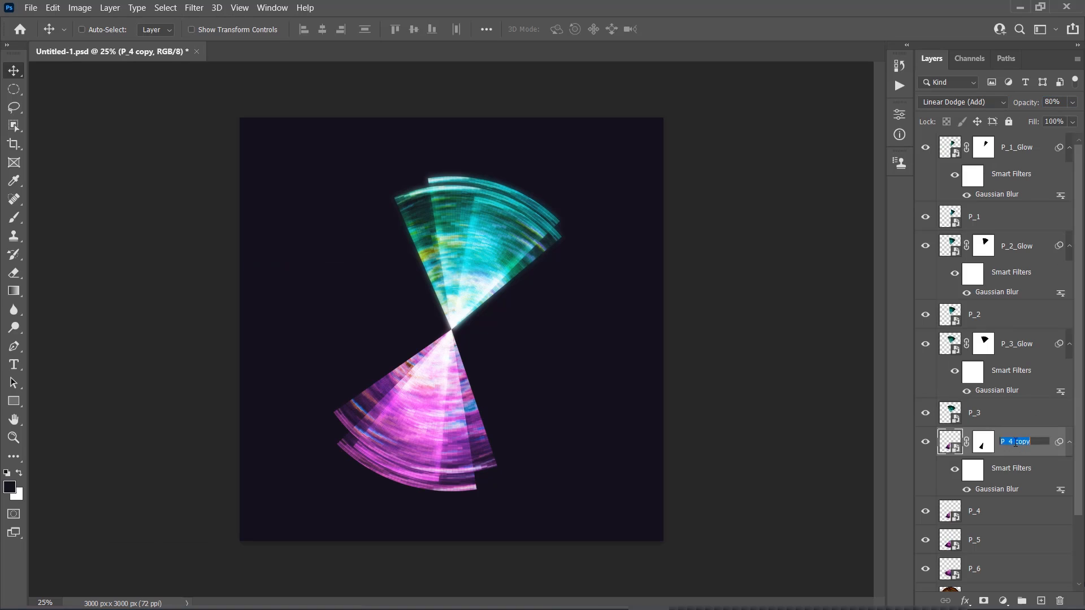
Duplicate the P_5 layer and apply the same Gaussian Blur as on the other glow layers to the copy
click(1004, 541)
key(ctrl+j)
click(194, 8)
mouse_move(226, 175)
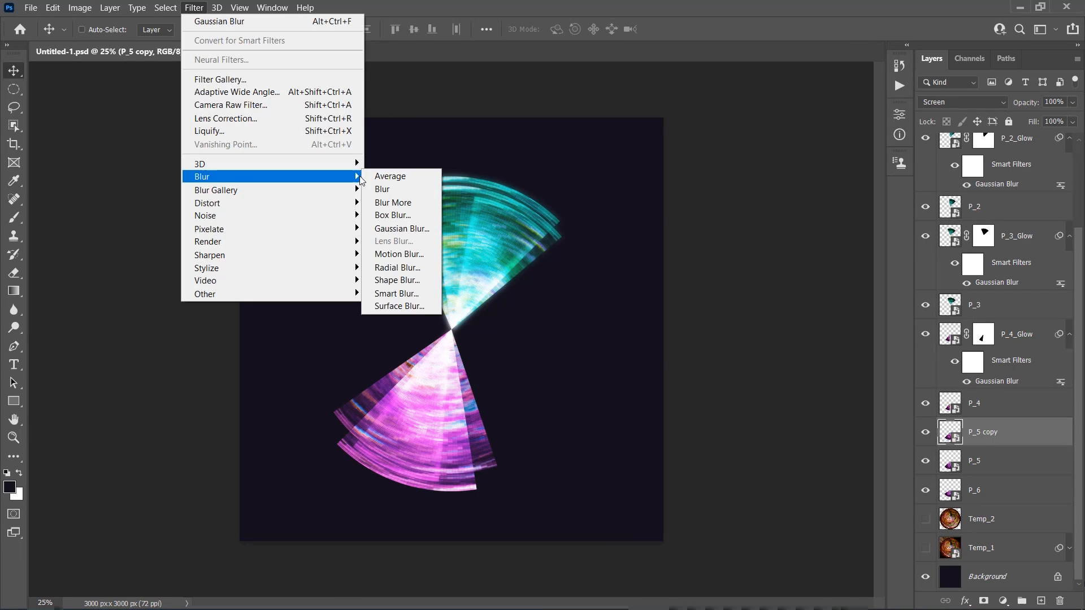
click(390, 223)
key(Return)
Load the outline of P_5 as a selection and contract it by 35 pixels
click(165, 8)
click(326, 246)
key(Return)
Feather the P_5 selection by 15 pixels and mask P_5 copy so that the selected area is hidden
click(165, 8)
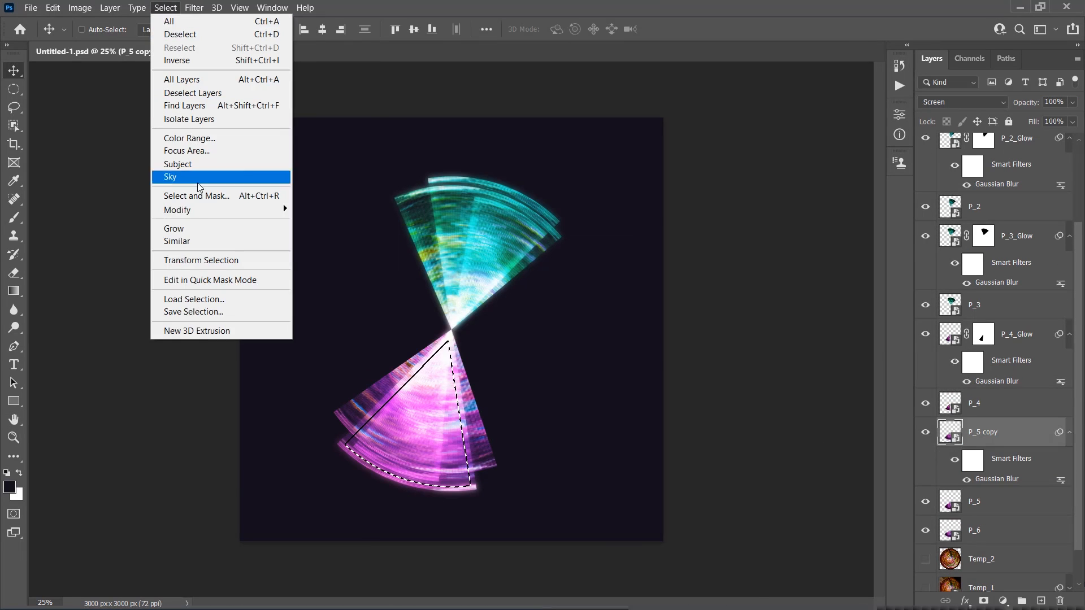
click(327, 246)
key(Return)
click(110, 8)
mouse_move(130, 216)
click(290, 254)
Set P_5 copy to Linear Dodge (Add) at 80% opacity and rename it P_5_Glow
click(961, 102)
click(957, 243)
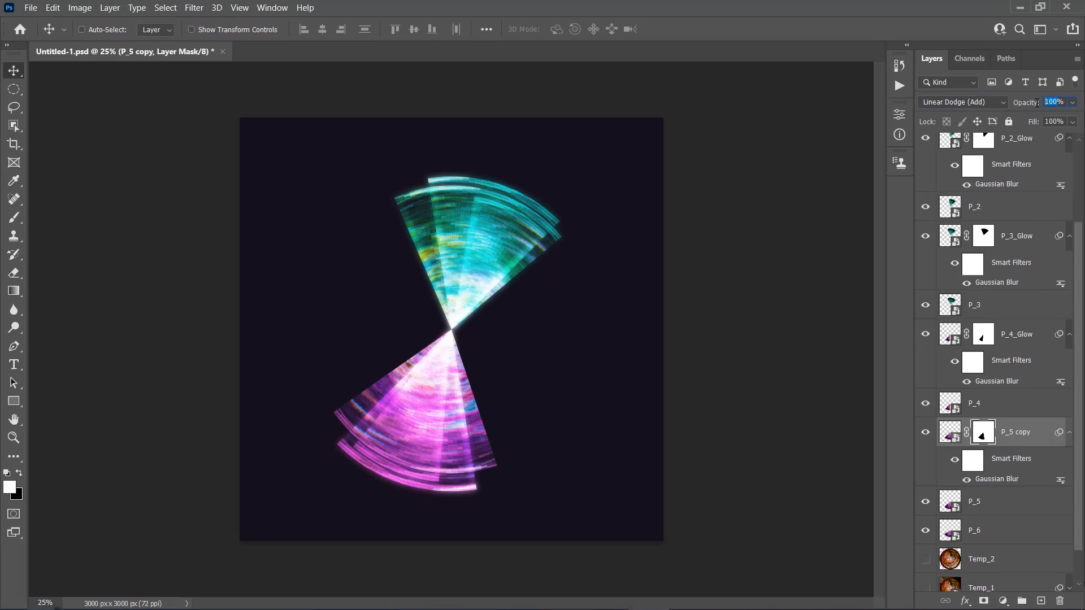
text(8)
text(low)
key(Return)
Duplicate the P_6 layer and apply the same Gaussian Blur as on the other glow layers to the copy
click(1005, 530)
key(ctrl+j)
click(194, 8)
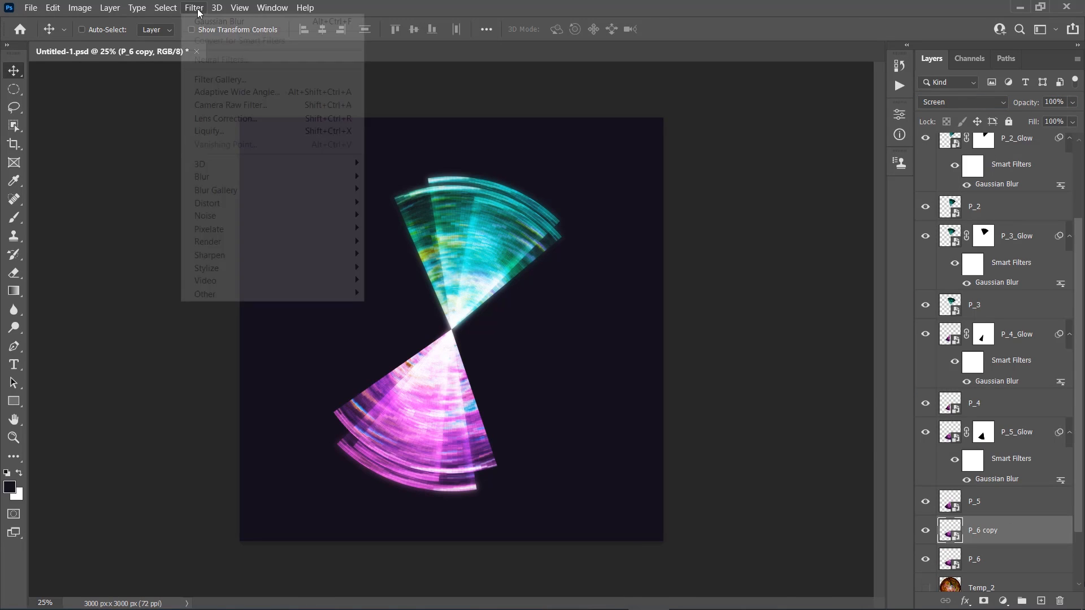
click(395, 228)
key(Return)
Load the outline of P_6 as a selection and contract it by 35 pixels
scroll(984, 506, down, 3)
ctrl+click(950, 490)
click(166, 8)
click(327, 247)
click(603, 191)
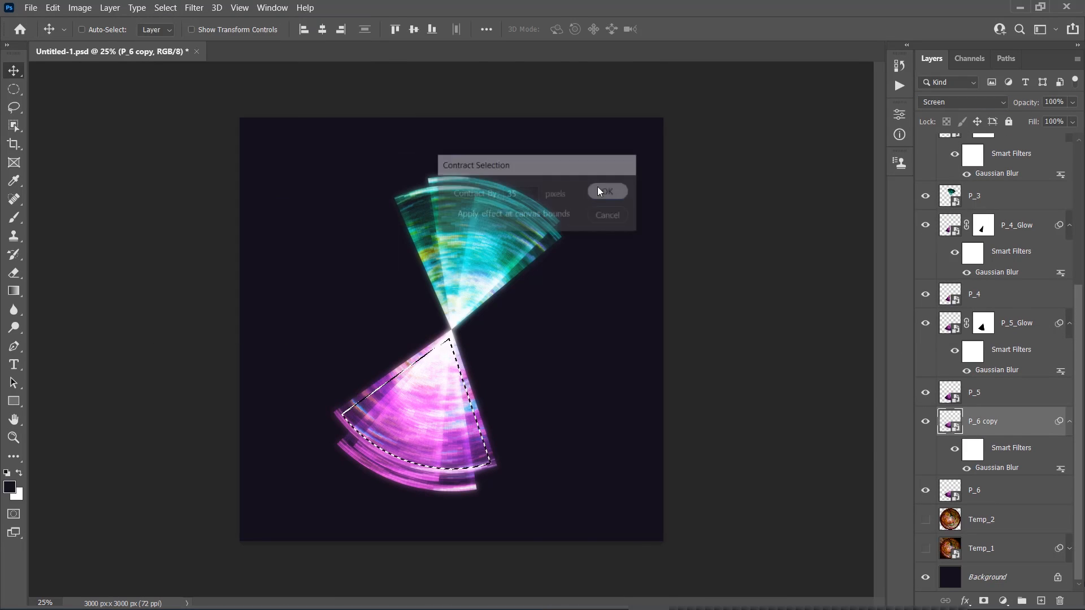
Feather the P_6 selection by 15 pixels and mask P_6 copy so that the selected area is hidden
click(165, 8)
click(326, 261)
click(602, 191)
click(110, 8)
mouse_move(135, 215)
click(294, 256)
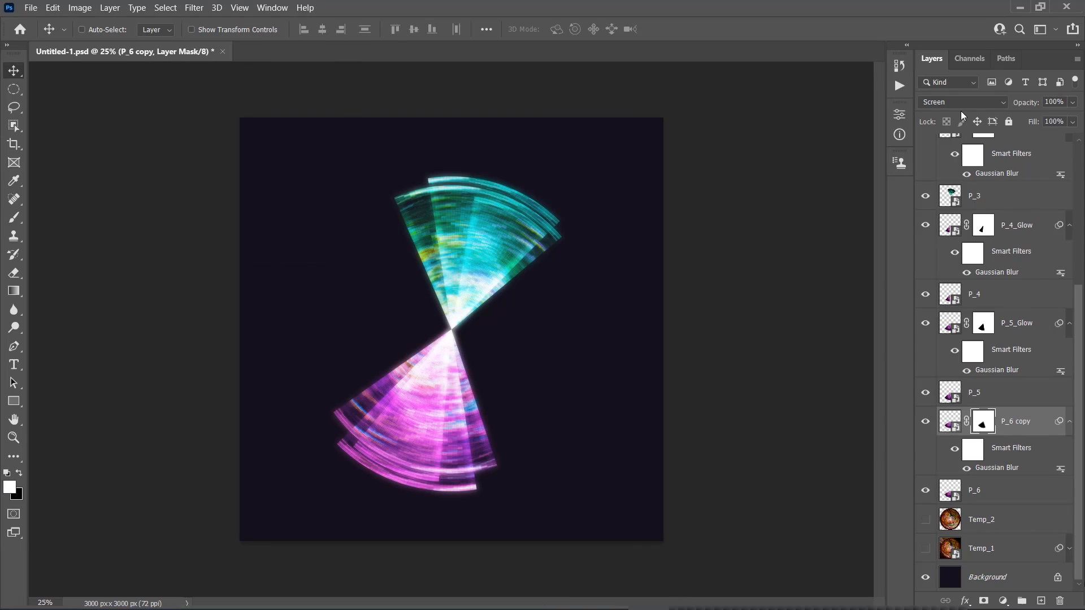
Set P_6 copy to Linear Dodge (Add) at 80% opacity, rename it P_6_Glow and collapse its smart filter list
click(961, 102)
click(956, 243)
double_click(1002, 419)
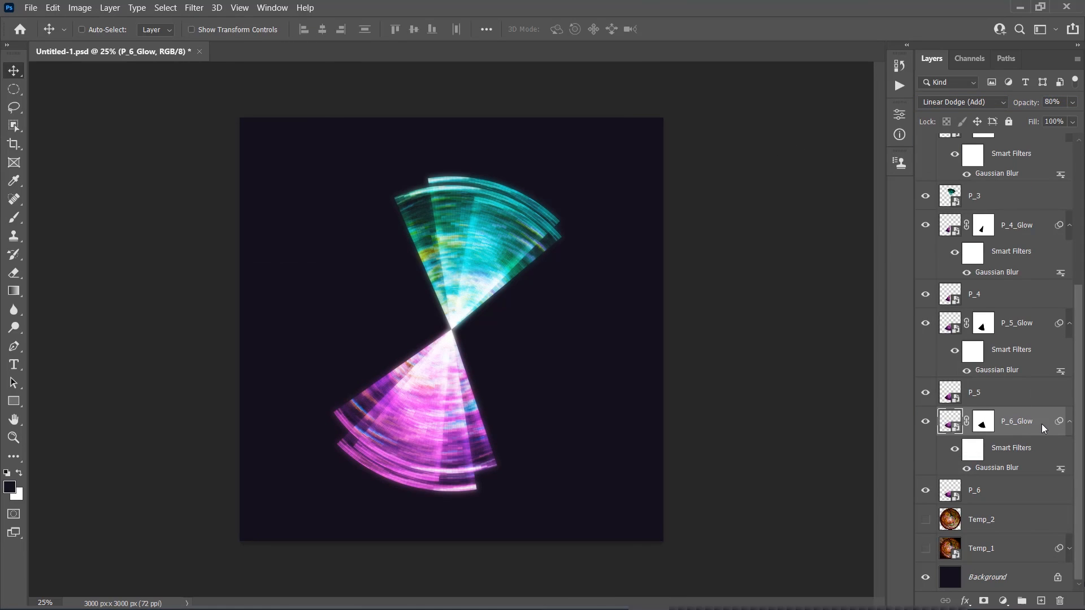
alt+click(1071, 424)
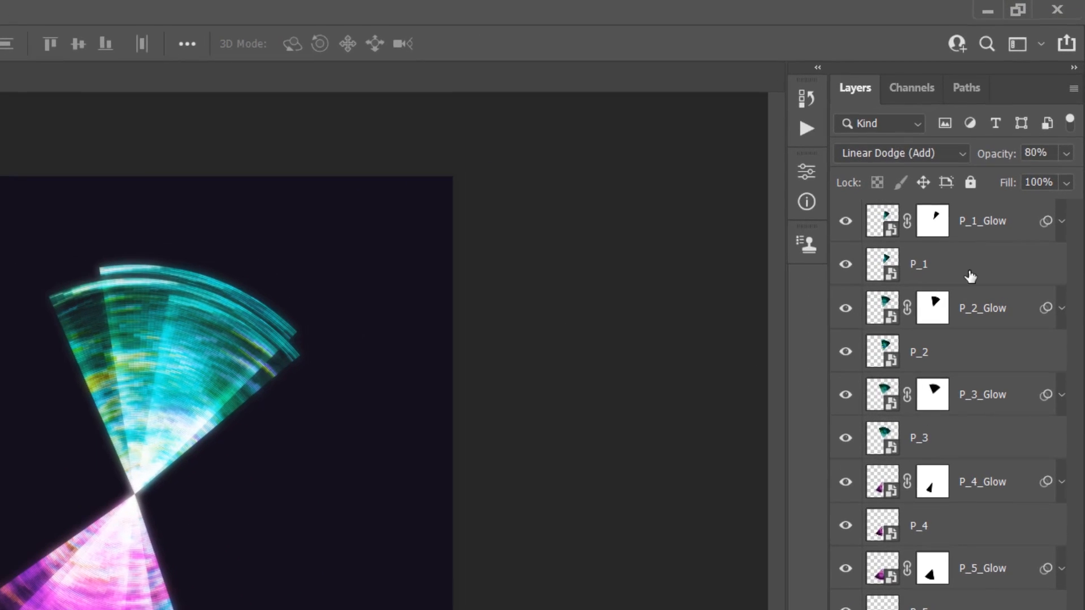
Load the outline of P_1 as a selection and contract it by 7 pixels
click(968, 276)
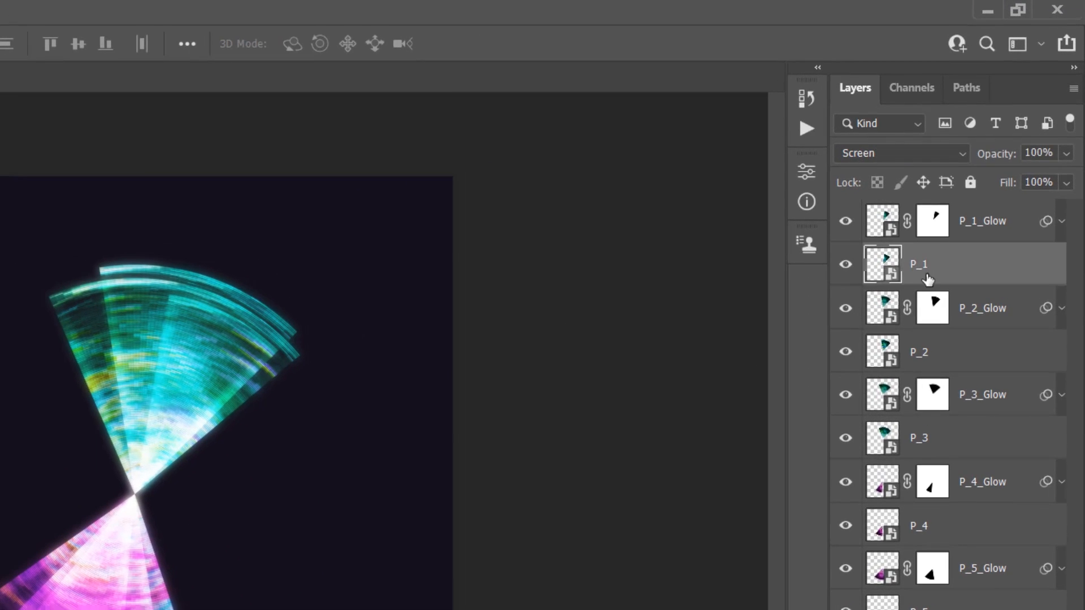
ctrl+click(885, 265)
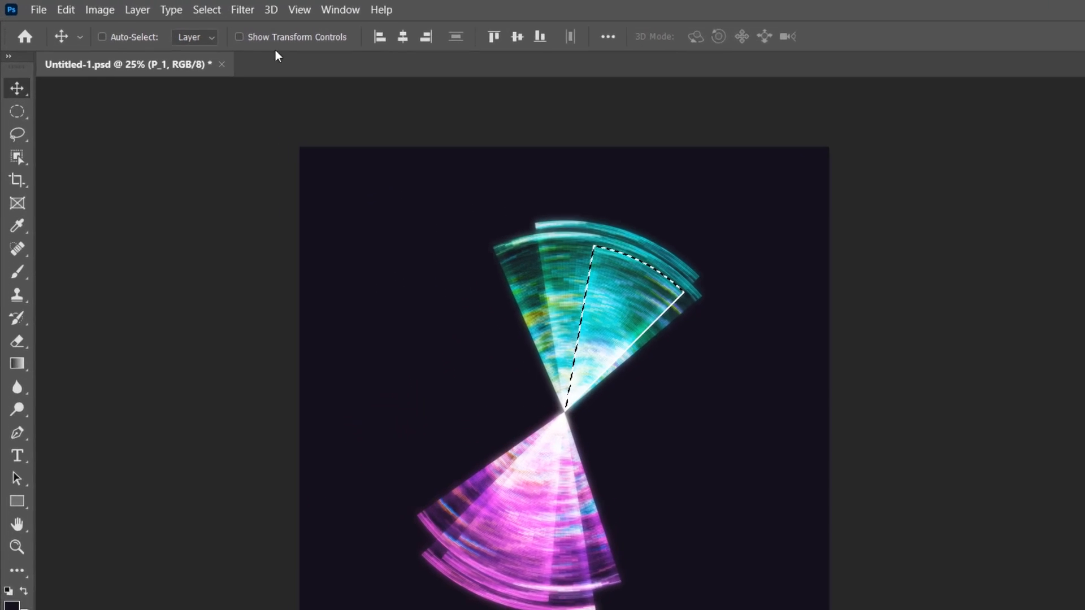
click(166, 7)
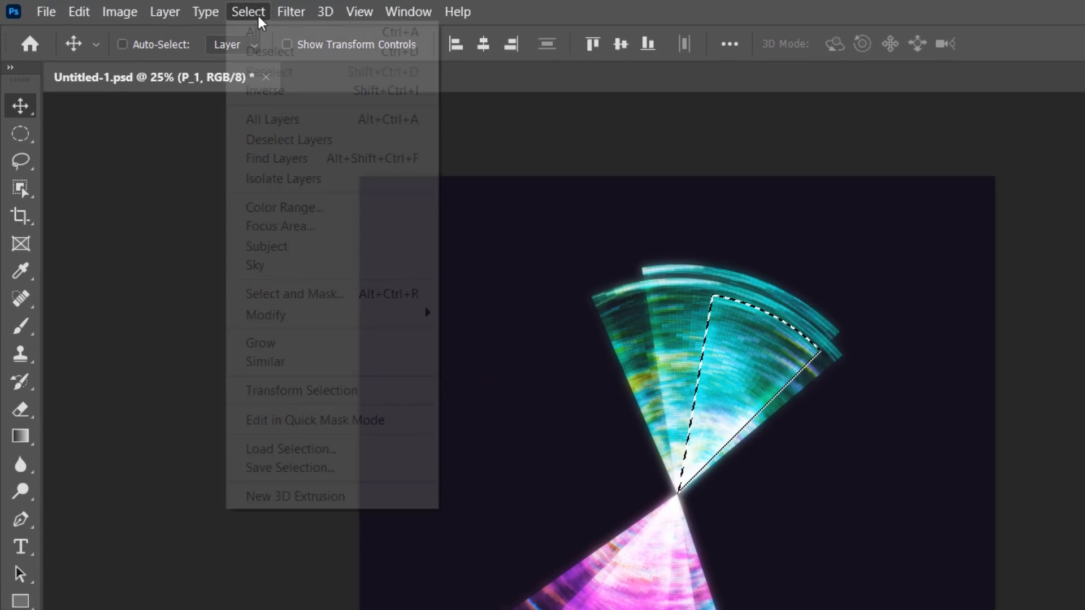
mouse_move(218, 209)
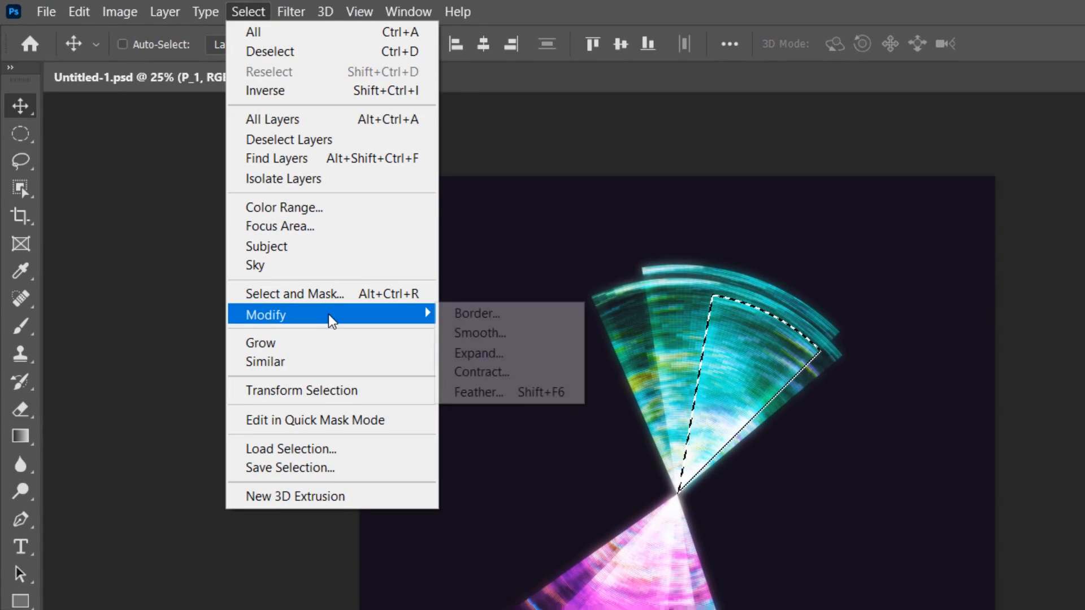
click(503, 372)
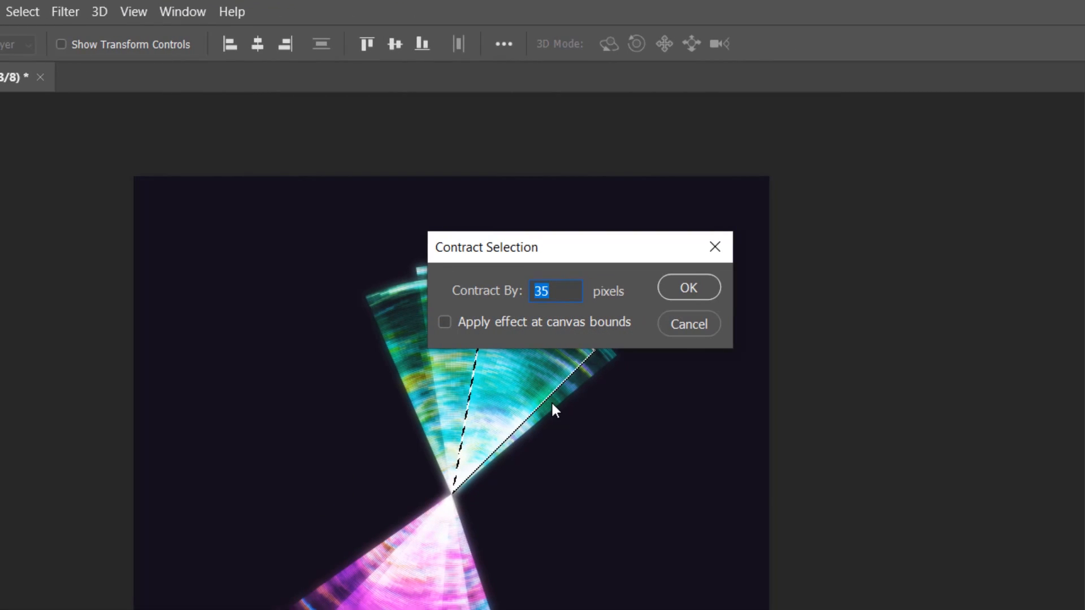
text(7)
click(681, 288)
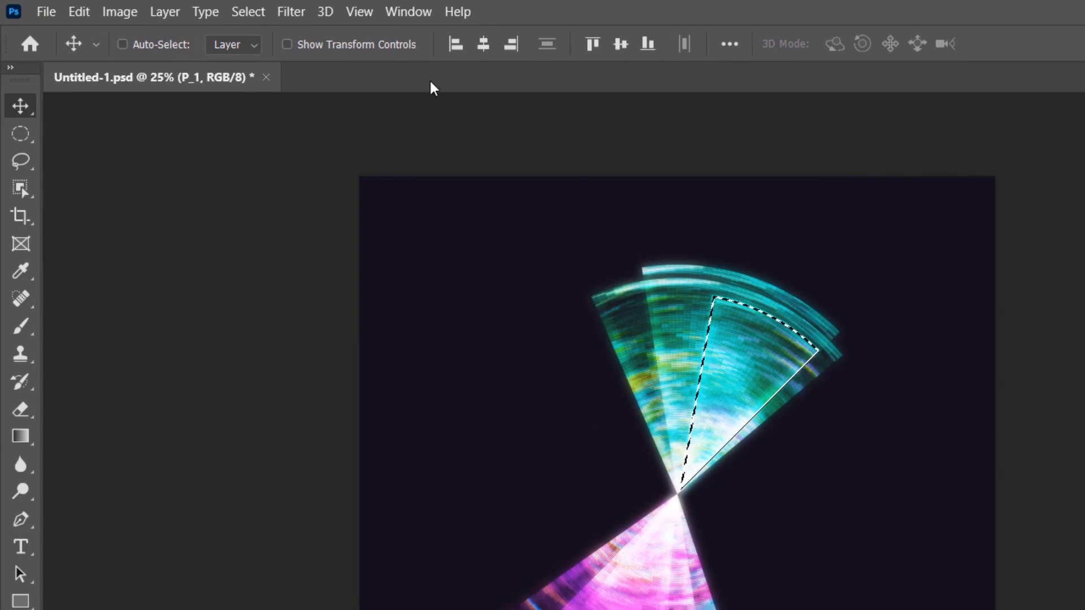
Feather the P_1 selection by 7 pixels and mask the P_1 layer so that only the selected area is revealed
click(246, 12)
mouse_move(395, 315)
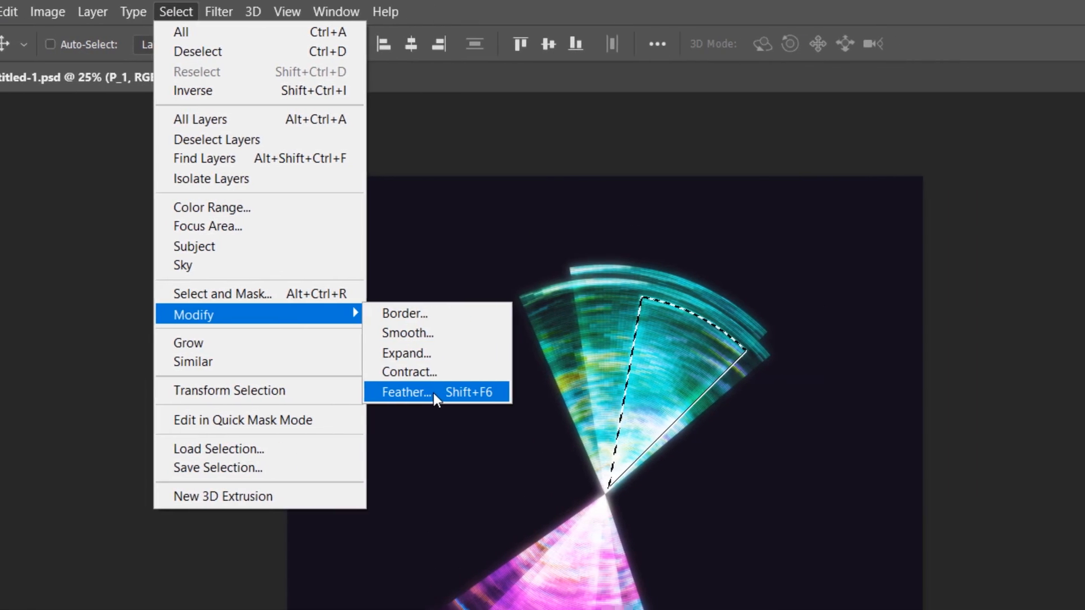
click(475, 392)
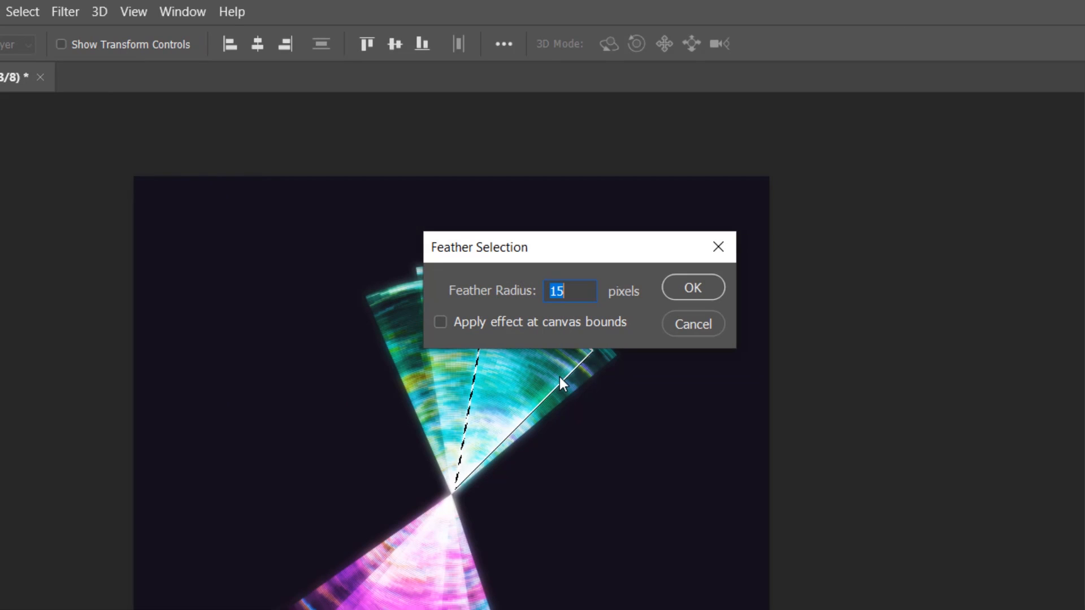
text(7)
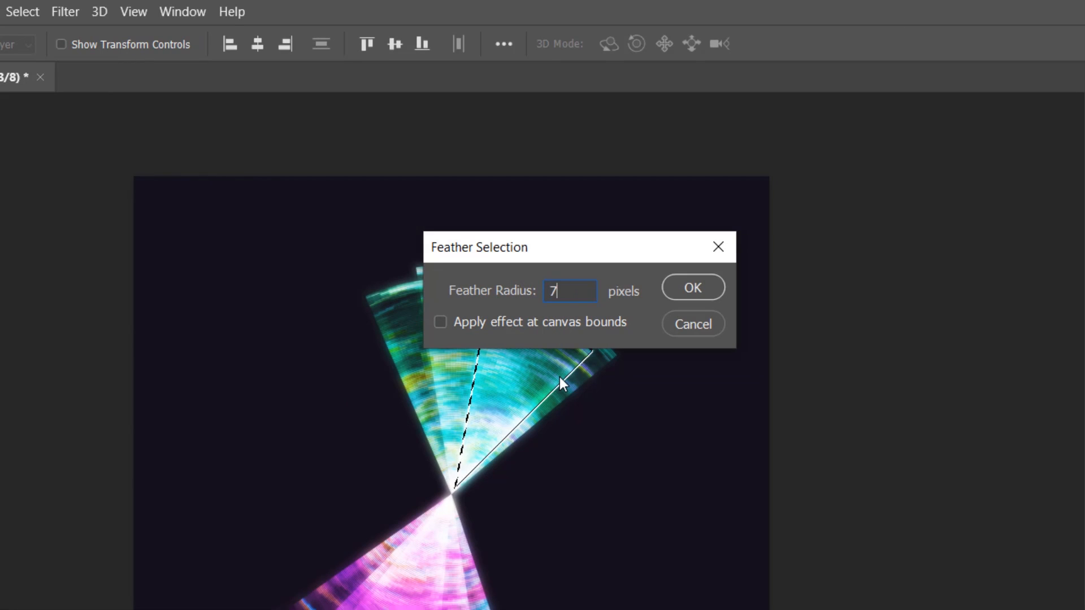
click(686, 288)
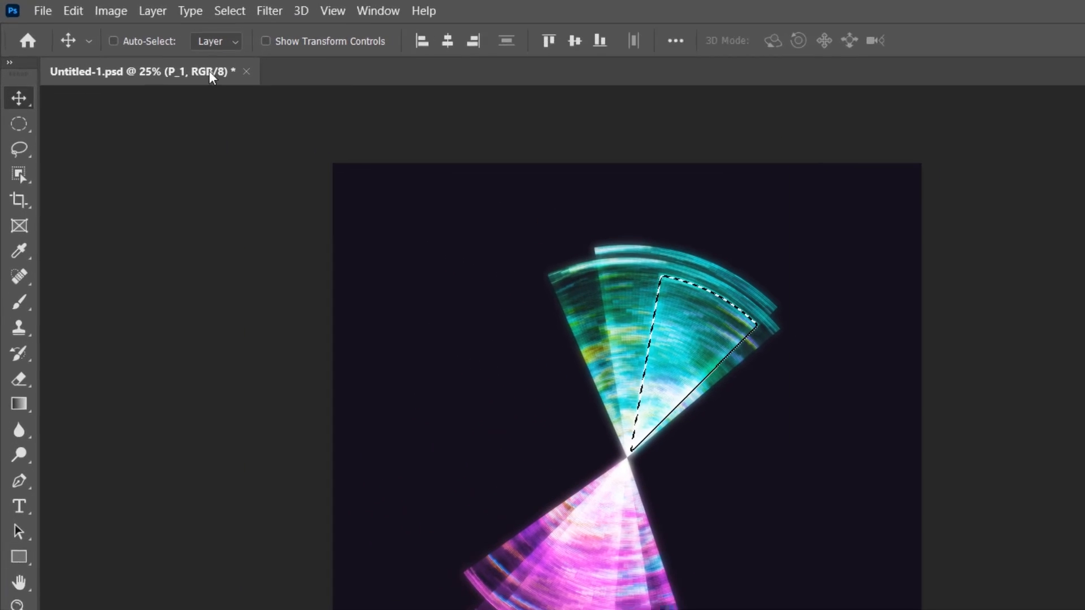
click(113, 8)
mouse_move(163, 194)
mouse_move(221, 324)
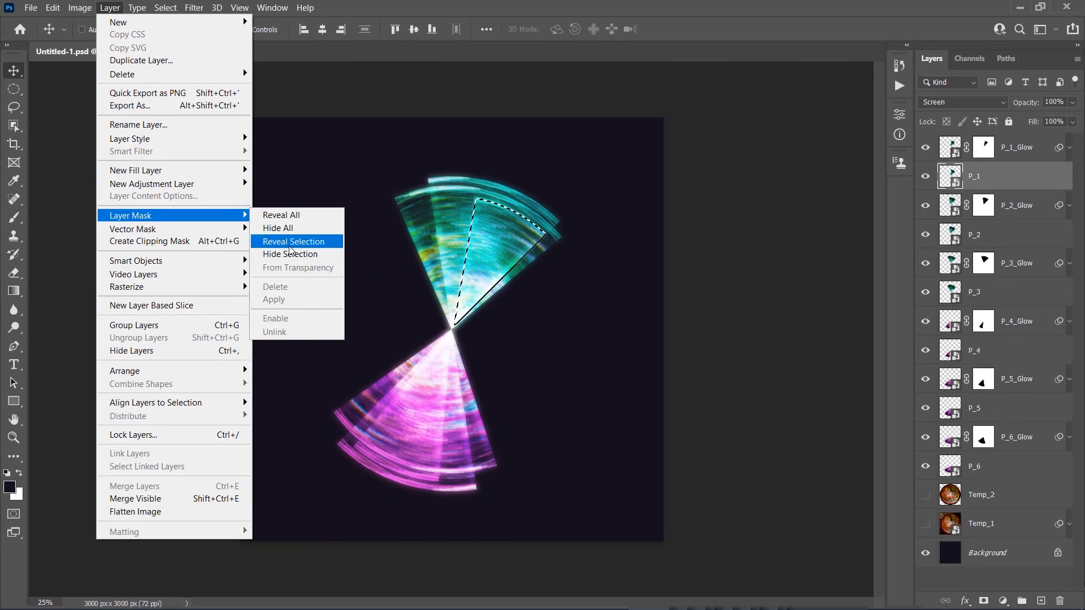
click(441, 362)
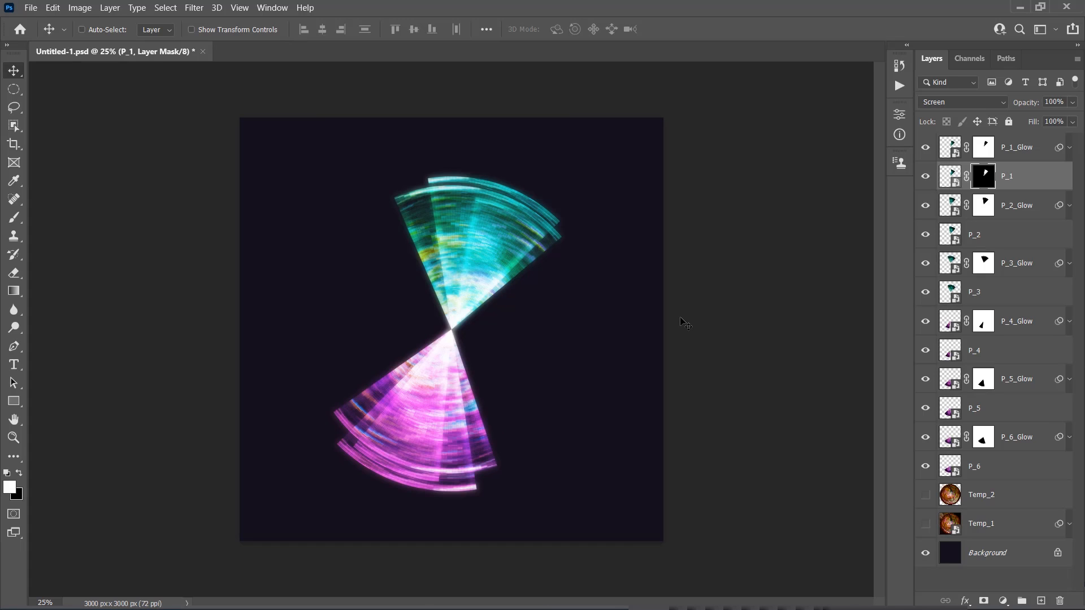
Load the outline of P_2 as a selection and contract it by 7 pixels
click(1002, 241)
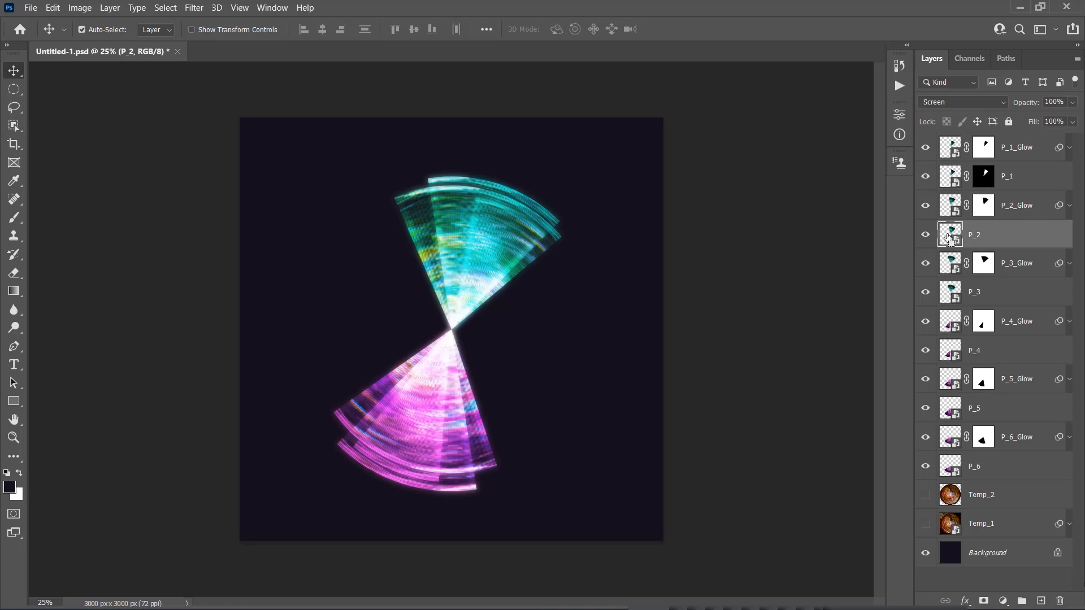
ctrl+click(950, 234)
click(165, 7)
mouse_move(177, 209)
click(316, 247)
click(609, 191)
Feather the P_2 selection by 7 pixels and mask the P_2 layer so that only the selected area is revealed
click(165, 8)
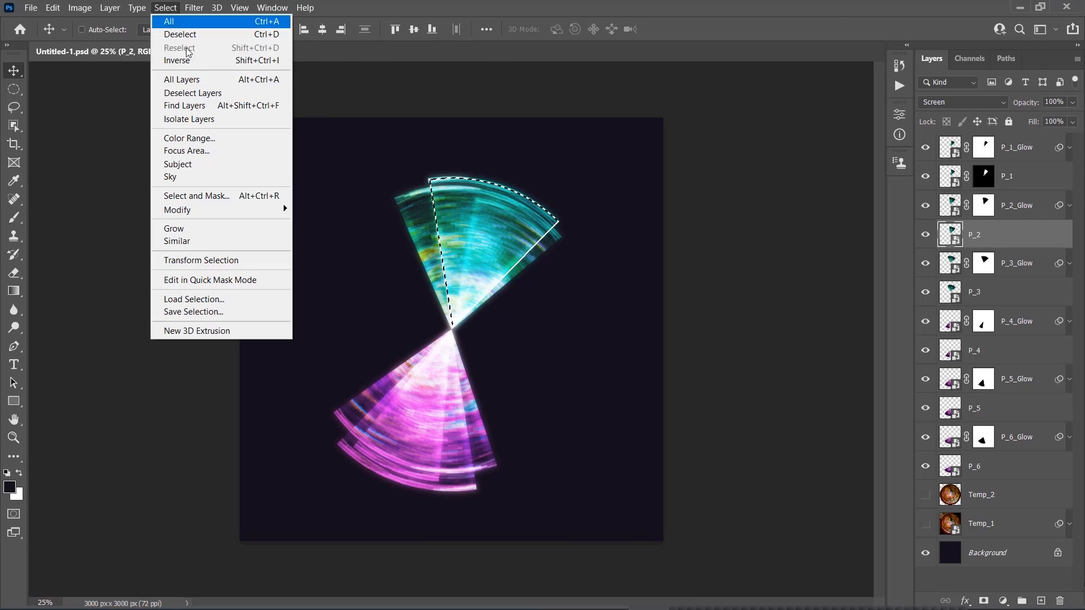
click(424, 191)
key(Return)
click(107, 9)
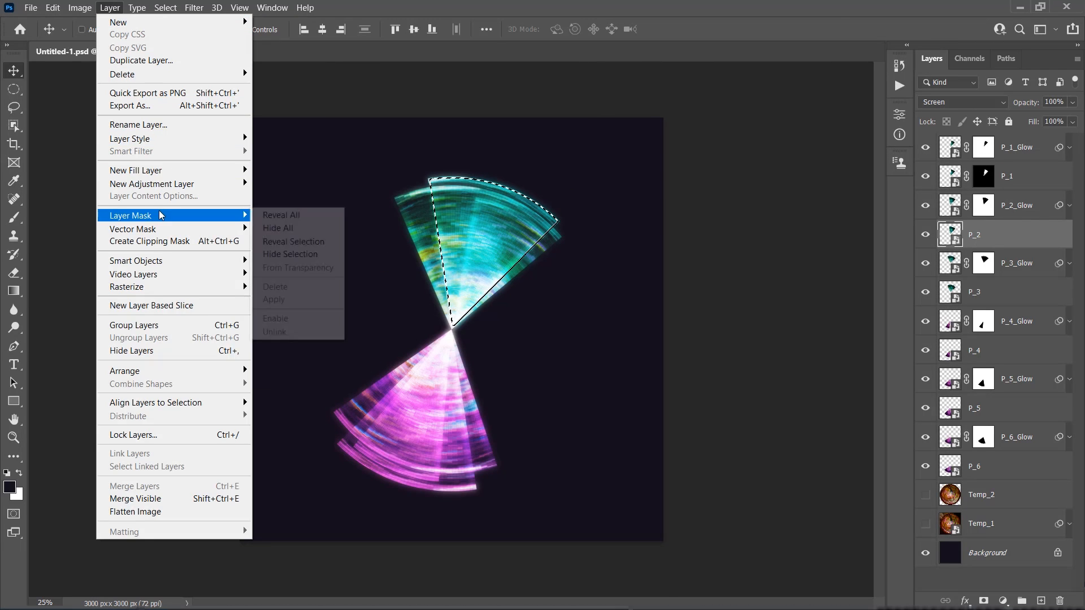
click(295, 243)
Load the outline of P_3 as a selection and contract it by 7 pixels
click(1002, 291)
ctrl+click(950, 291)
click(165, 7)
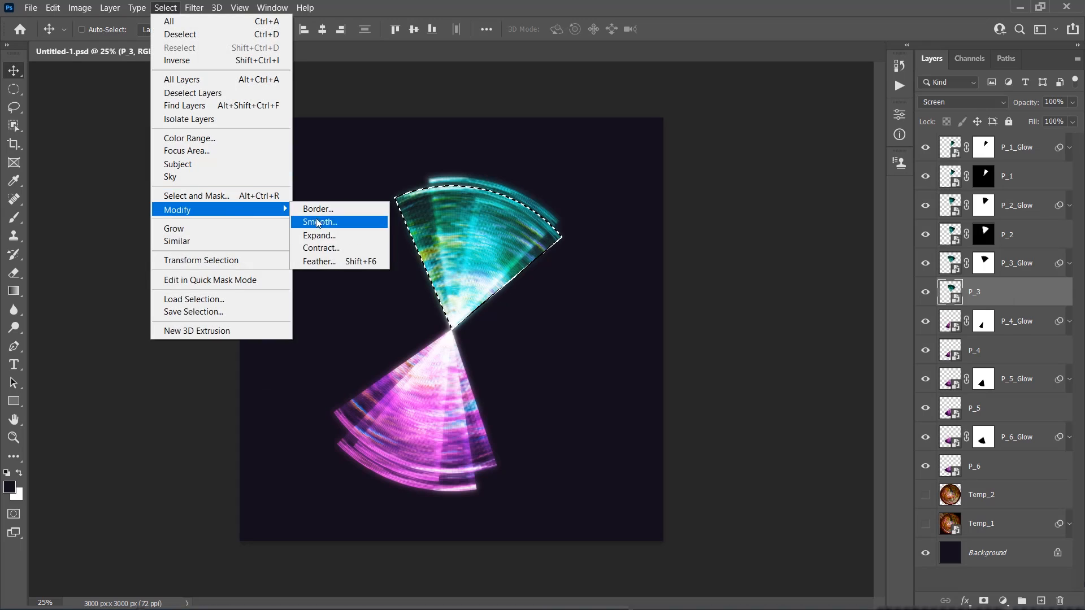
click(319, 247)
click(608, 191)
Feather the P_3 selection by 7 pixels and mask the P_3 layer so that only the selected area is revealed
click(165, 8)
click(319, 261)
key(Return)
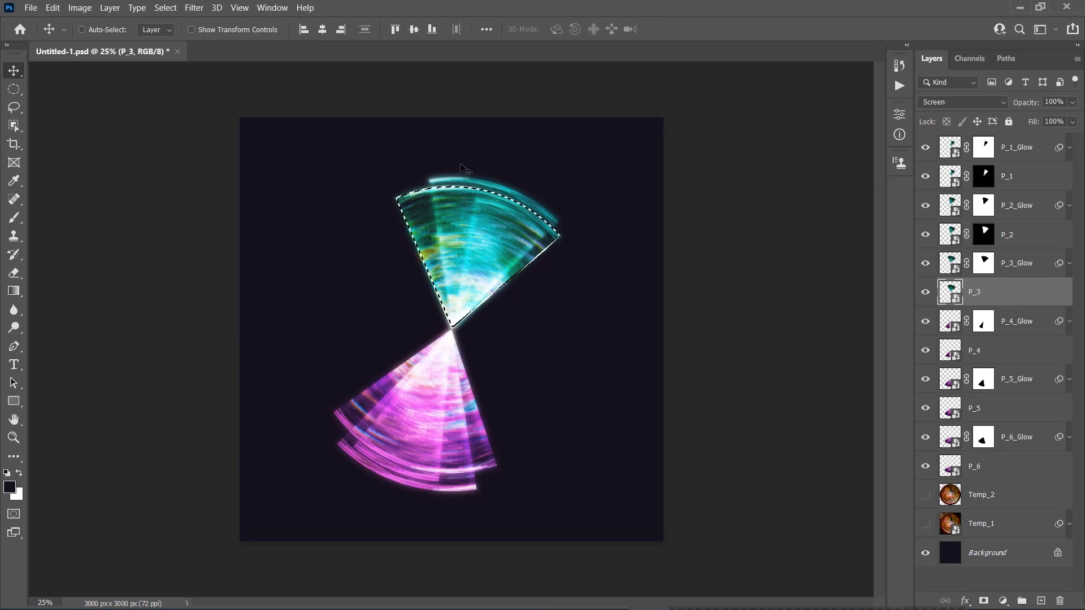
click(107, 8)
click(294, 242)
Load the outline of P_4 as a selection and contract it by 7 pixels
click(1002, 356)
ctrl+click(950, 350)
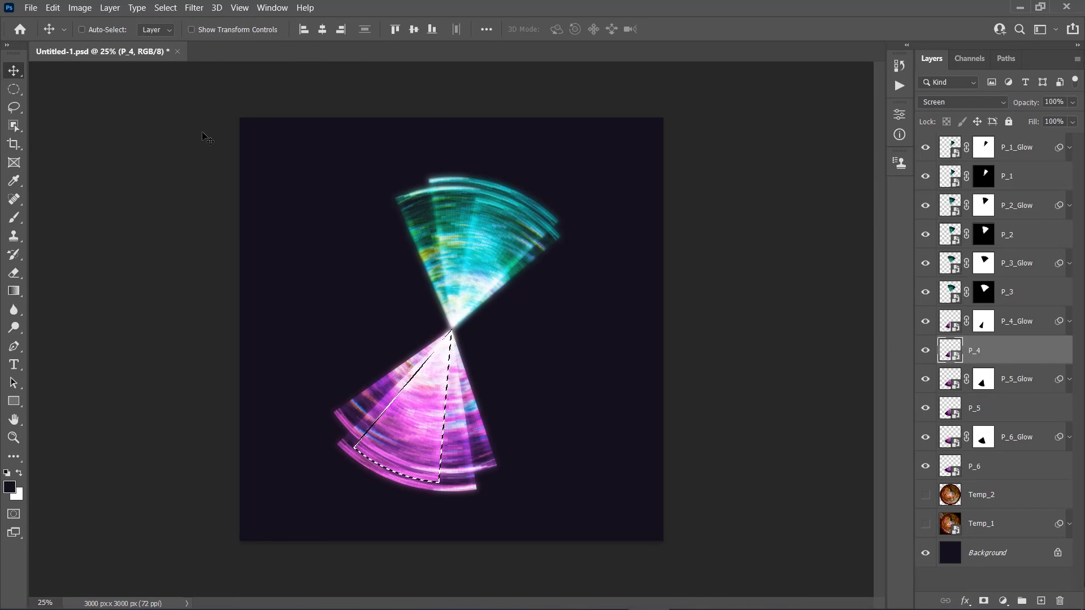
click(165, 8)
click(318, 247)
click(609, 192)
Feather the P_4 selection by 7 pixels and mask the P_4 layer so that only the selected area is revealed
click(165, 7)
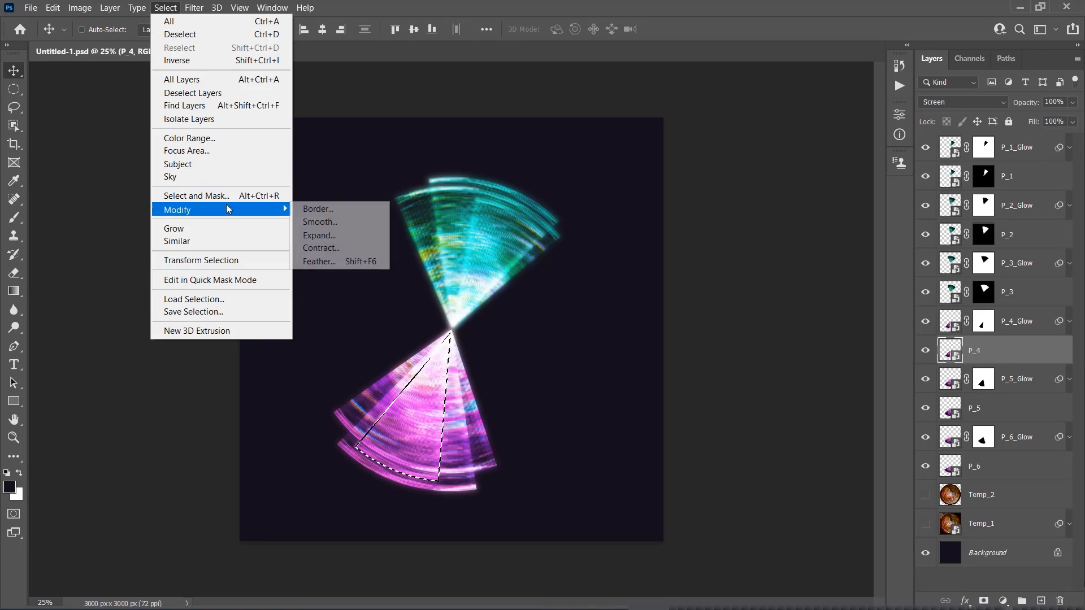
click(319, 261)
key(Return)
click(108, 8)
mouse_move(253, 217)
click(293, 241)
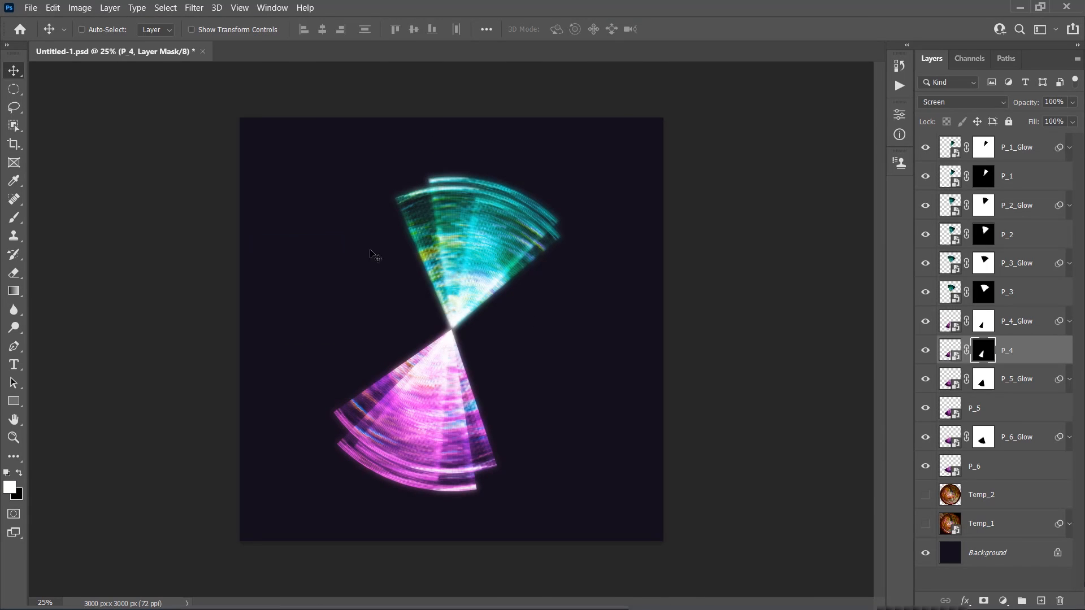
Load the outline of P_5 as a selection and contract it by 7 pixels
click(964, 415)
click(165, 7)
mouse_move(187, 209)
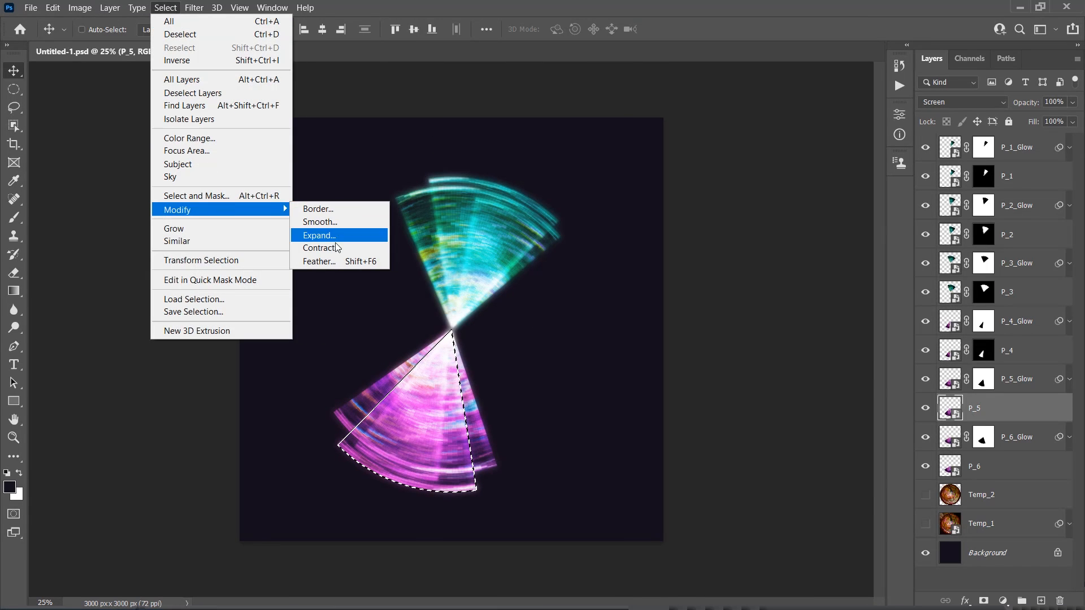
click(319, 247)
key(Return)
Feather the P_5 selection by 7 pixels and mask the P_5 layer so that only the selected area is revealed
click(165, 7)
mouse_move(233, 211)
click(319, 261)
key(Return)
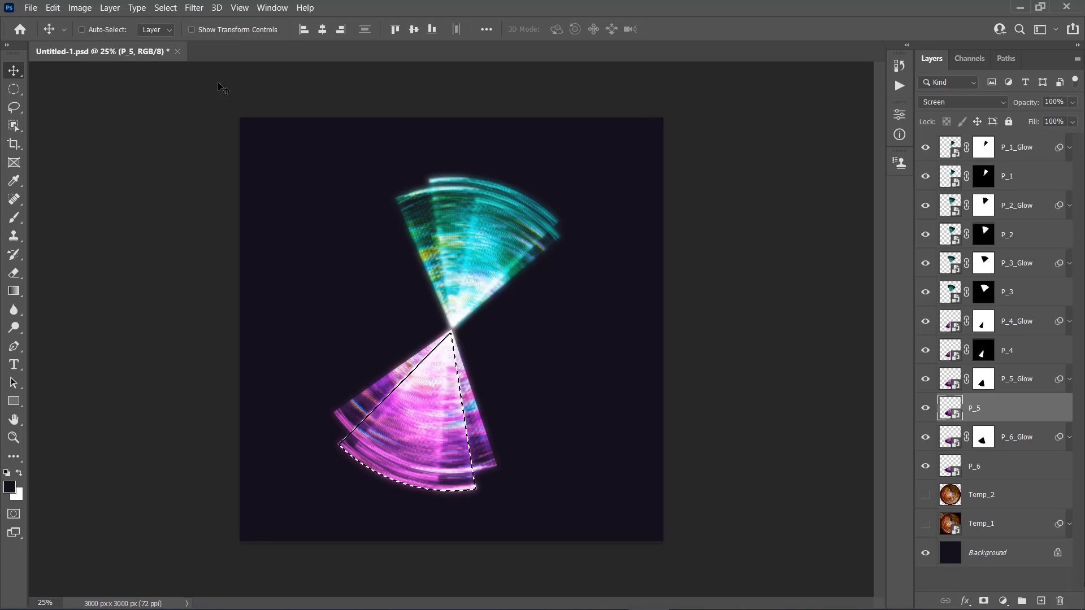
click(107, 8)
click(299, 243)
Load the outline of P_6 as a selection and contract it by 7 pixels
click(1011, 468)
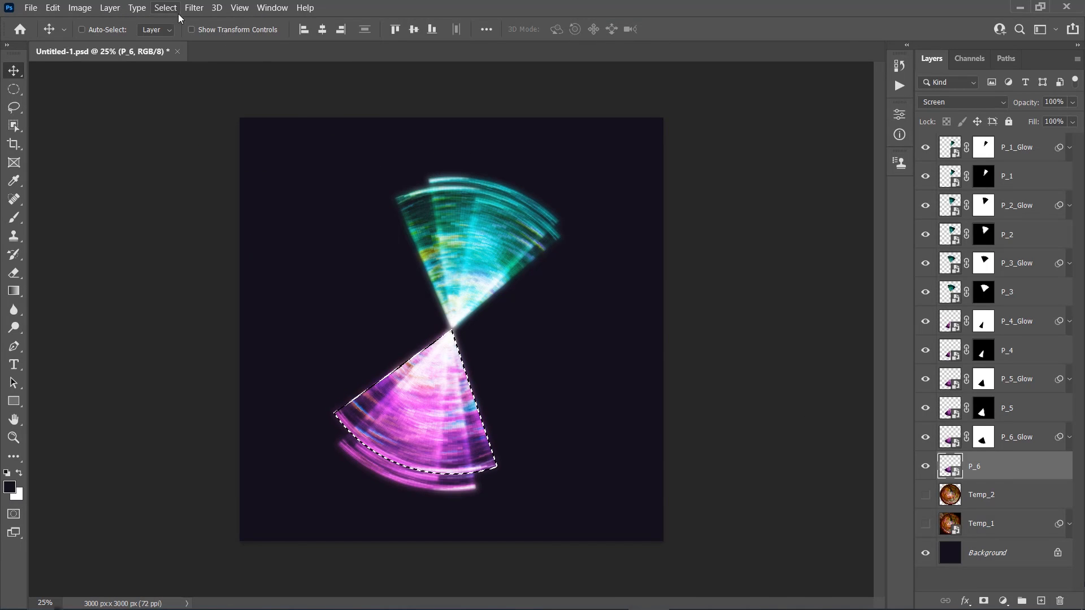
click(165, 7)
mouse_move(186, 210)
click(319, 248)
click(609, 192)
Feather the P_6 selection by 7 pixels and mask the P_6 layer so that only the selected area is revealed
click(165, 7)
mouse_move(238, 208)
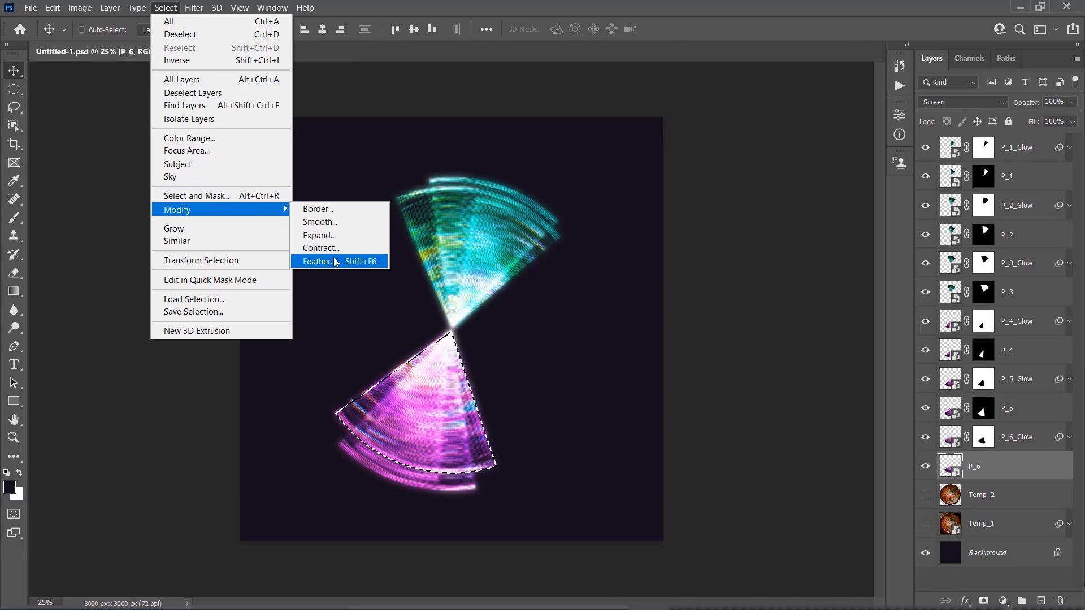
click(351, 261)
key(Return)
click(109, 7)
click(299, 241)
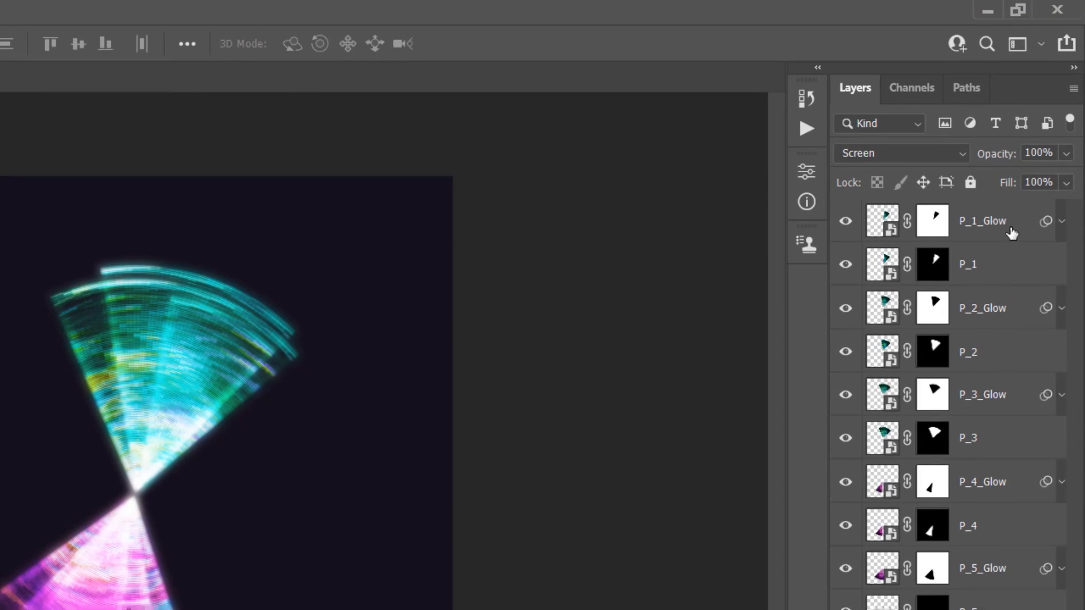
Create a new layer named Temp_3 directly above the P_1_Glow layer
click(1012, 233)
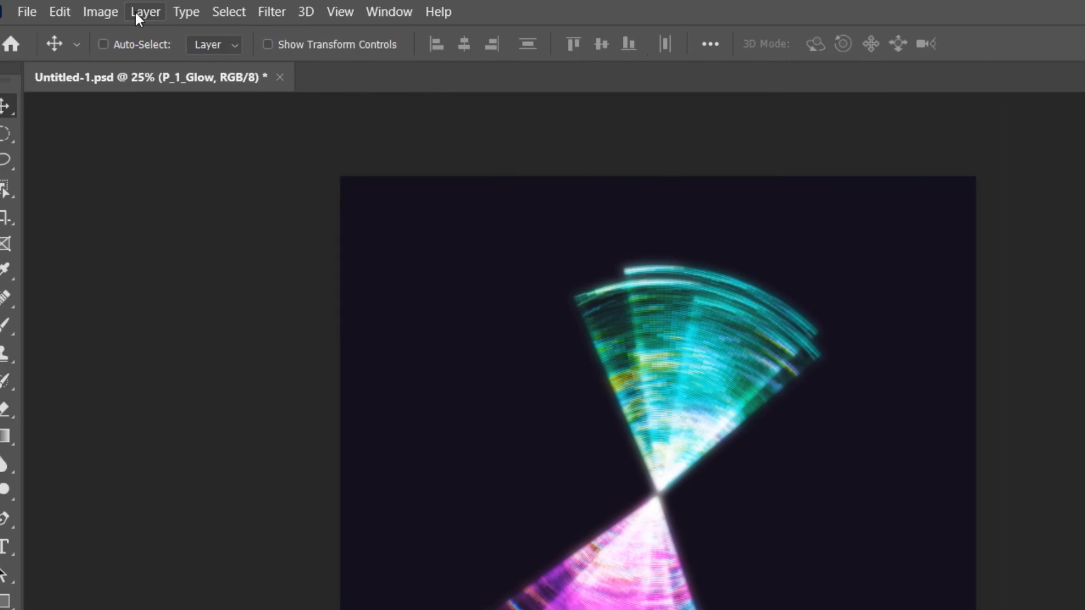
click(163, 11)
mouse_move(166, 33)
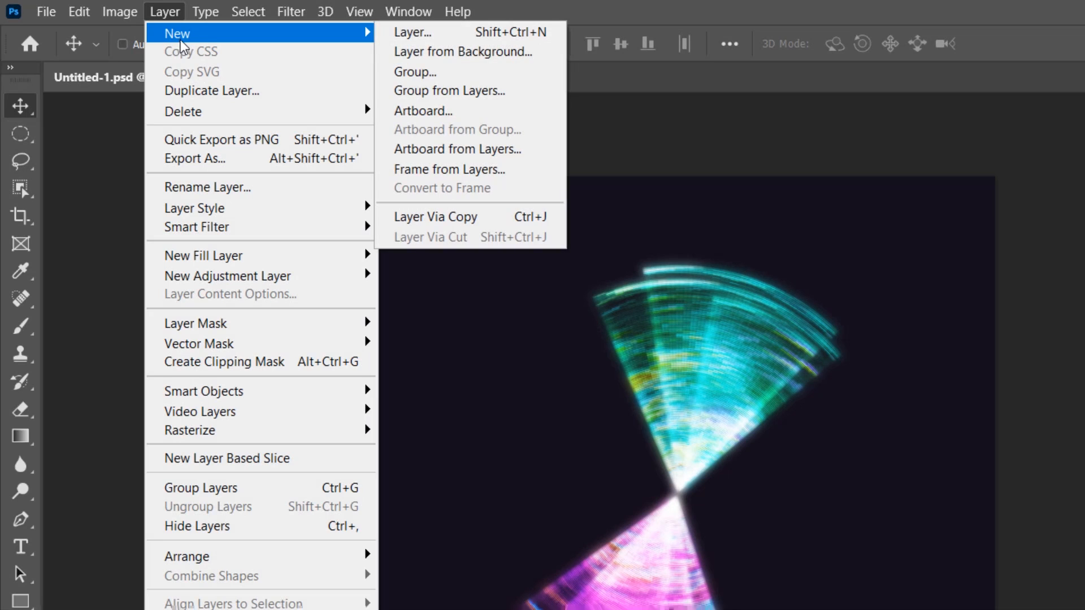
click(438, 35)
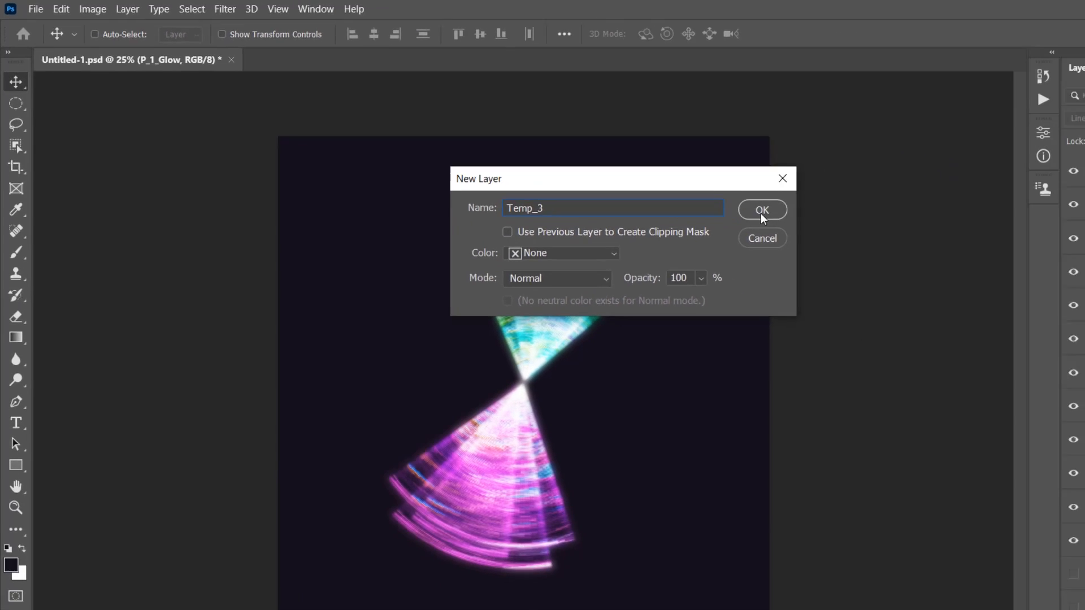
click(986, 271)
Reset the foreground and background colors to default and render Clouds on the Temp_3 layer
key(d)
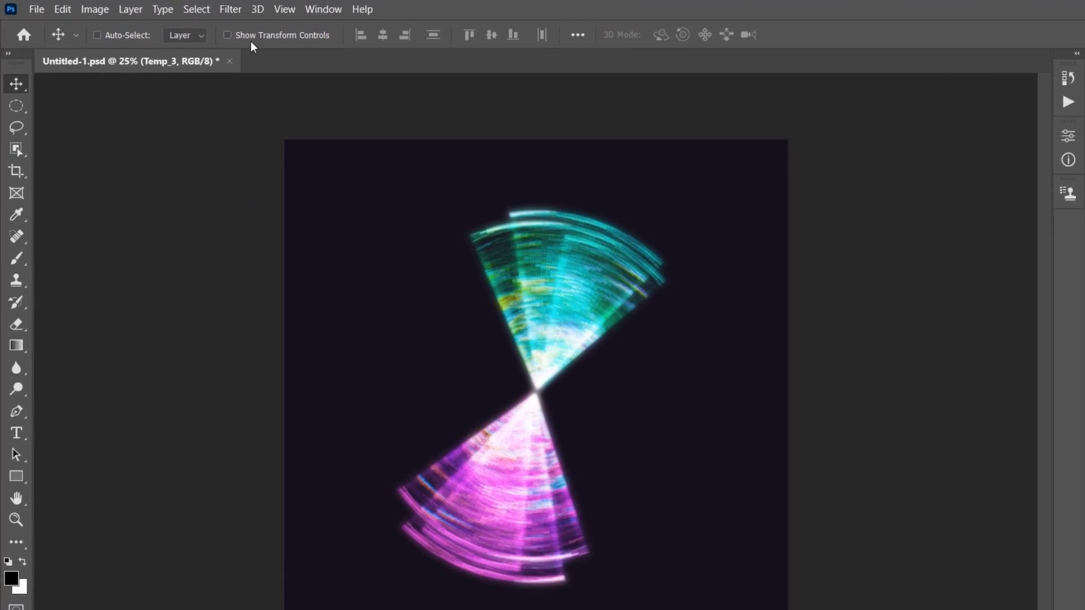
click(194, 8)
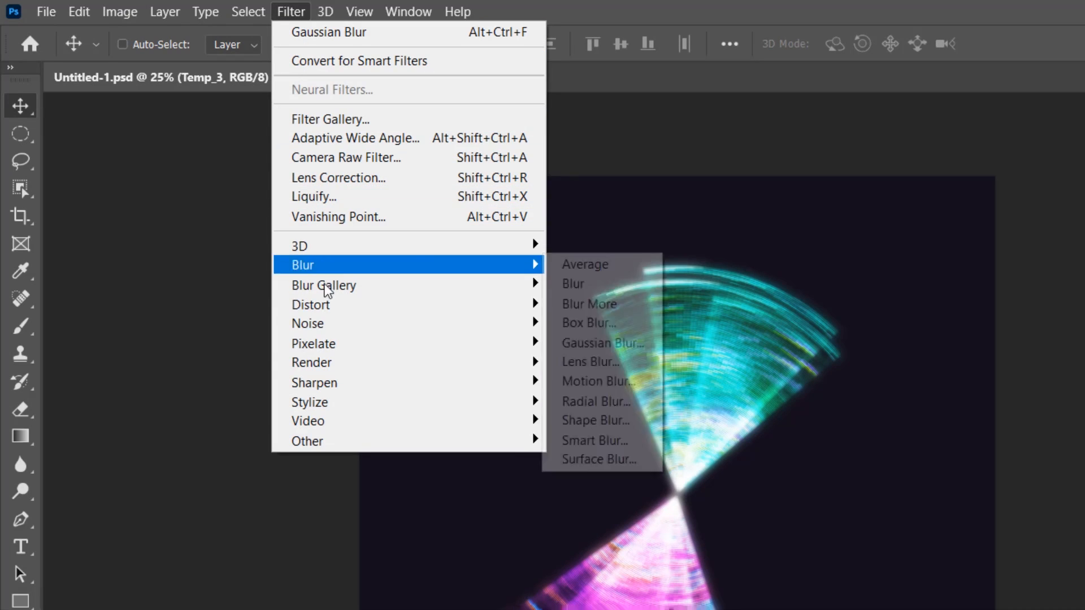
mouse_move(340, 364)
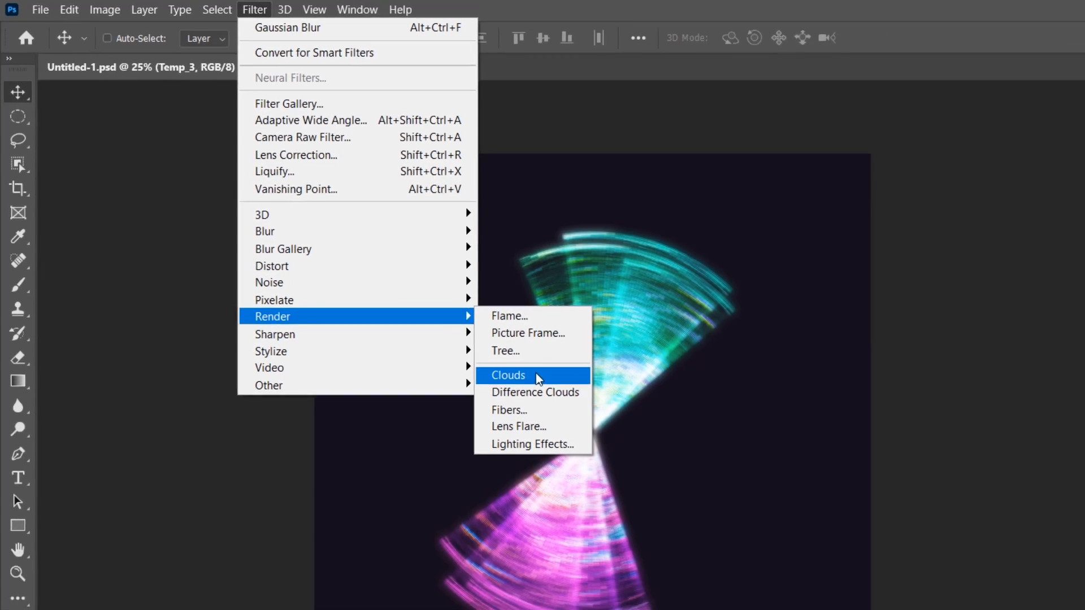
click(622, 432)
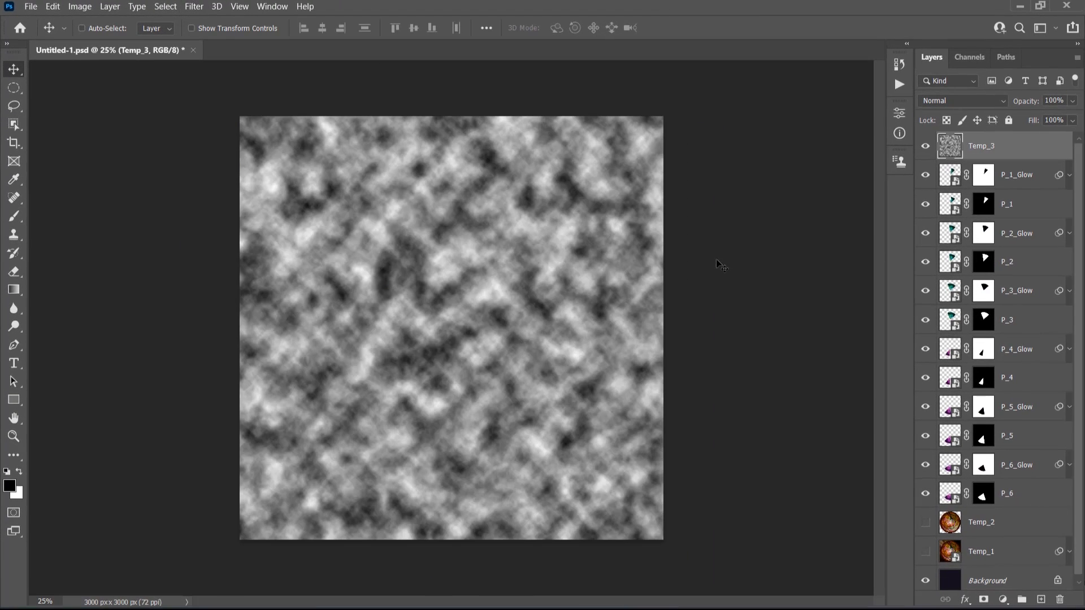
Scale the Temp_3 clouds to 200% in width and height with Free Transform
key(ctrl+t)
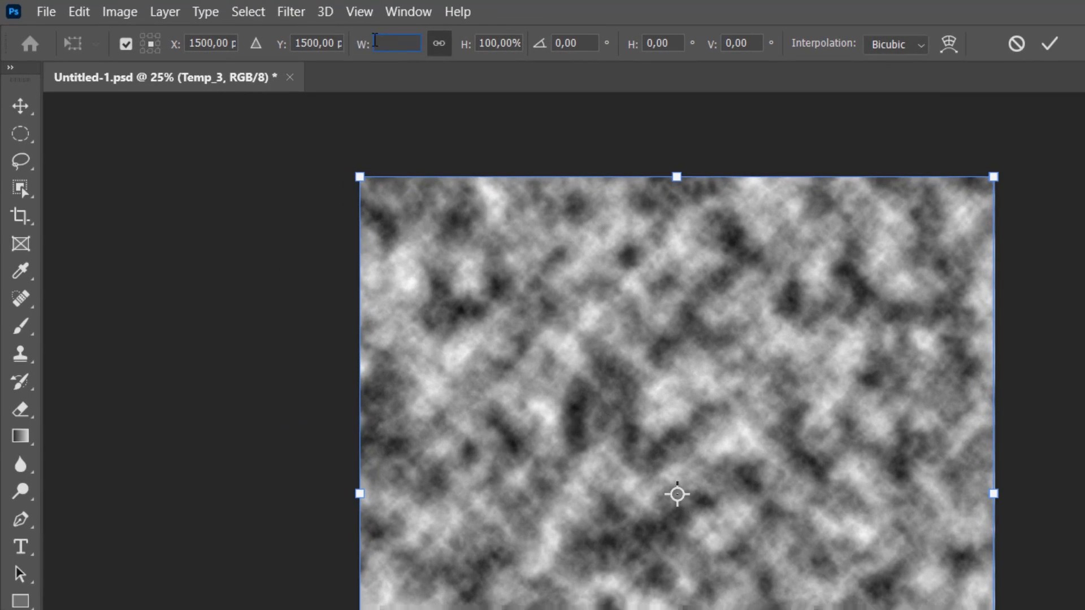
text(200)
key(Return)
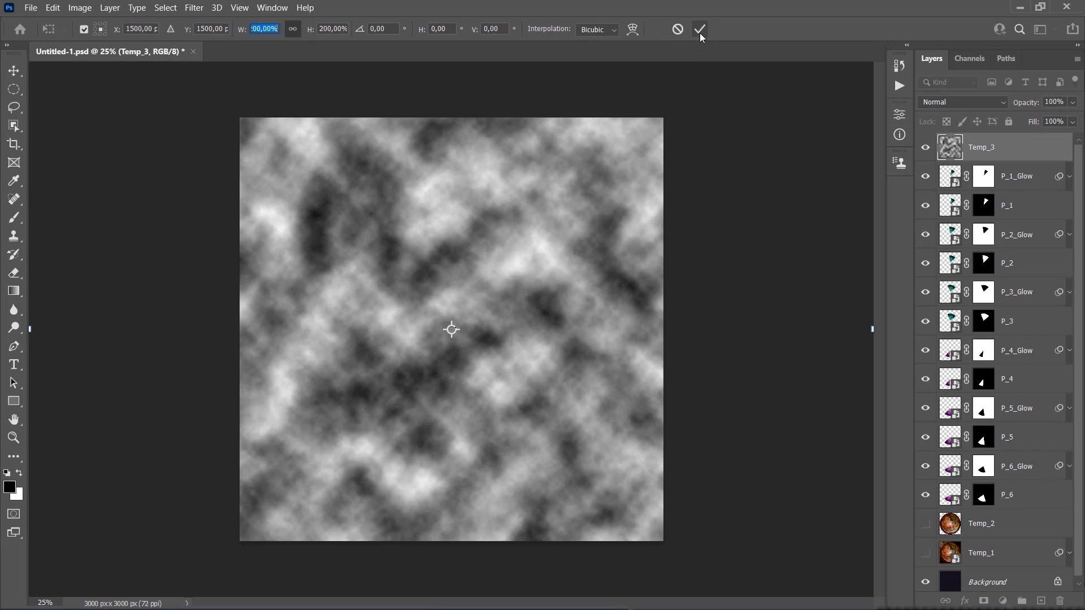
click(700, 28)
Trim Temp_3 to the canvas by selecting the whole canvas, adding a Reveal Selection mask and applying that mask
key(ctrl+a)
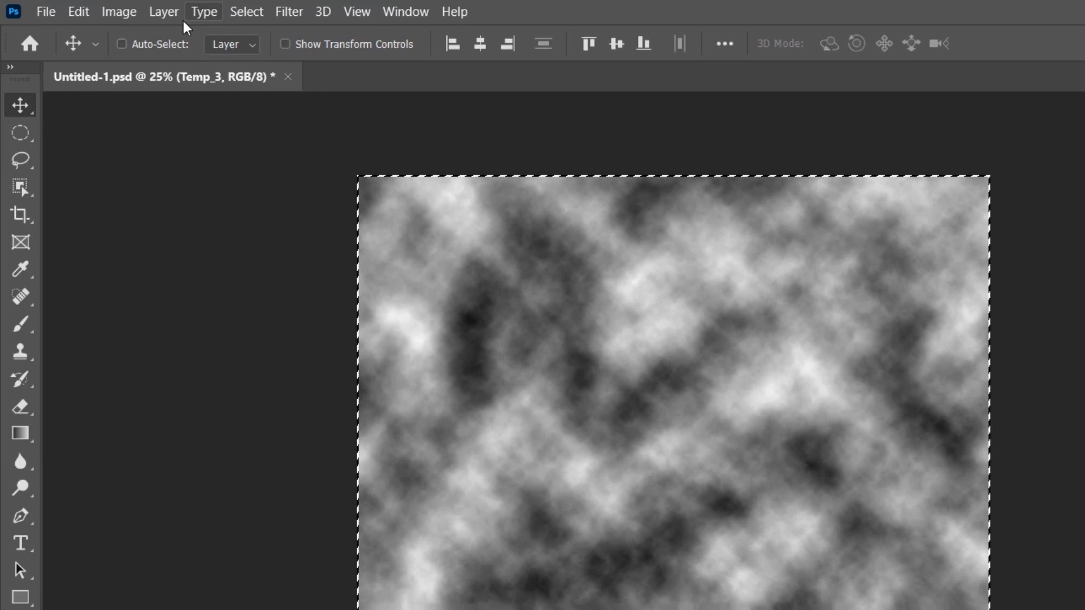
click(110, 8)
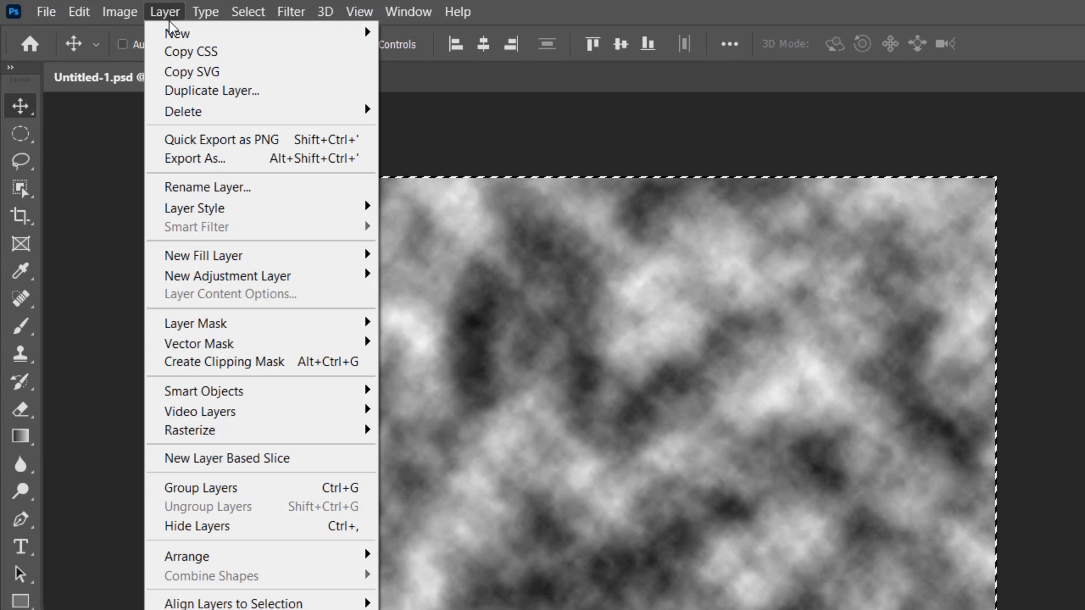
mouse_move(235, 331)
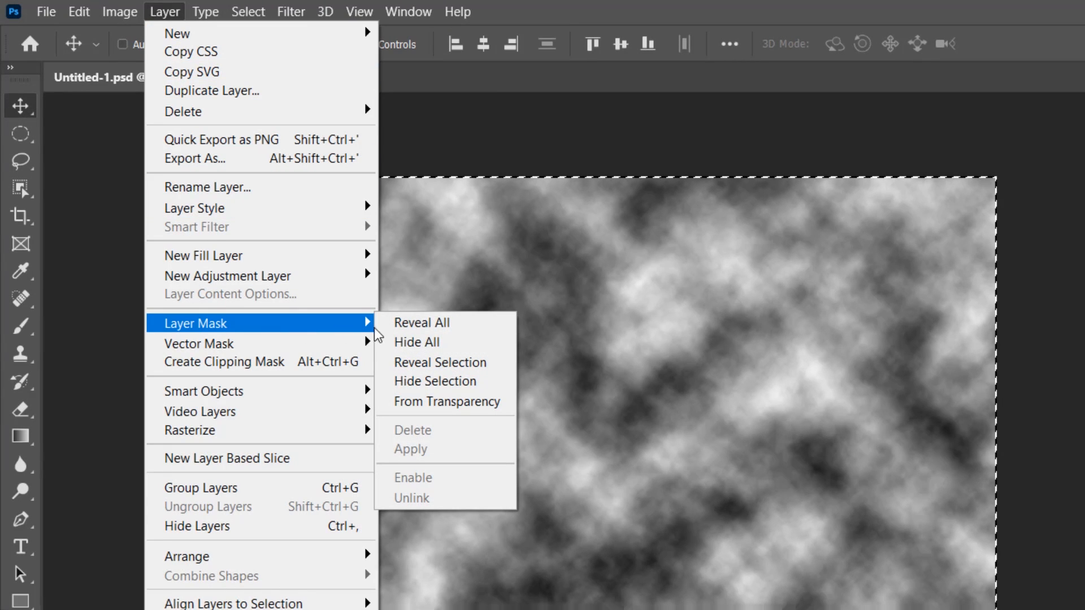
click(495, 366)
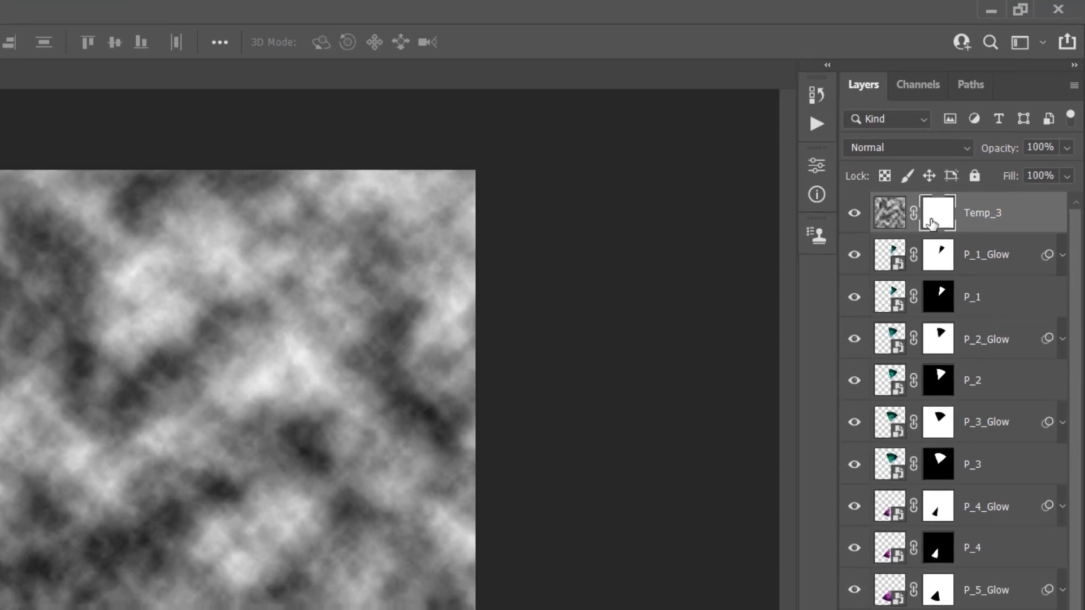
right_click(985, 149)
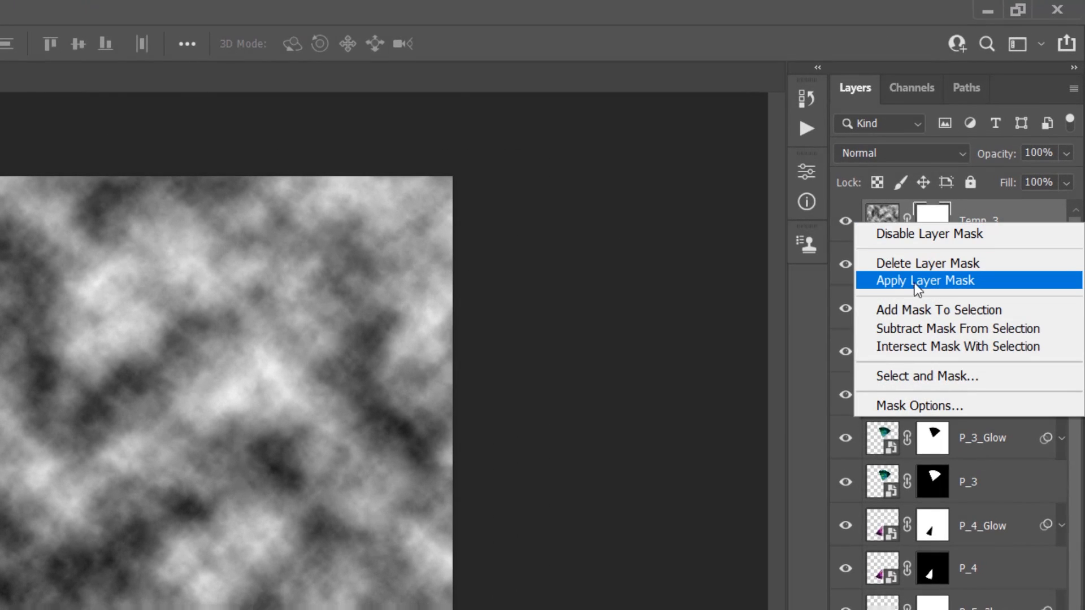
click(906, 283)
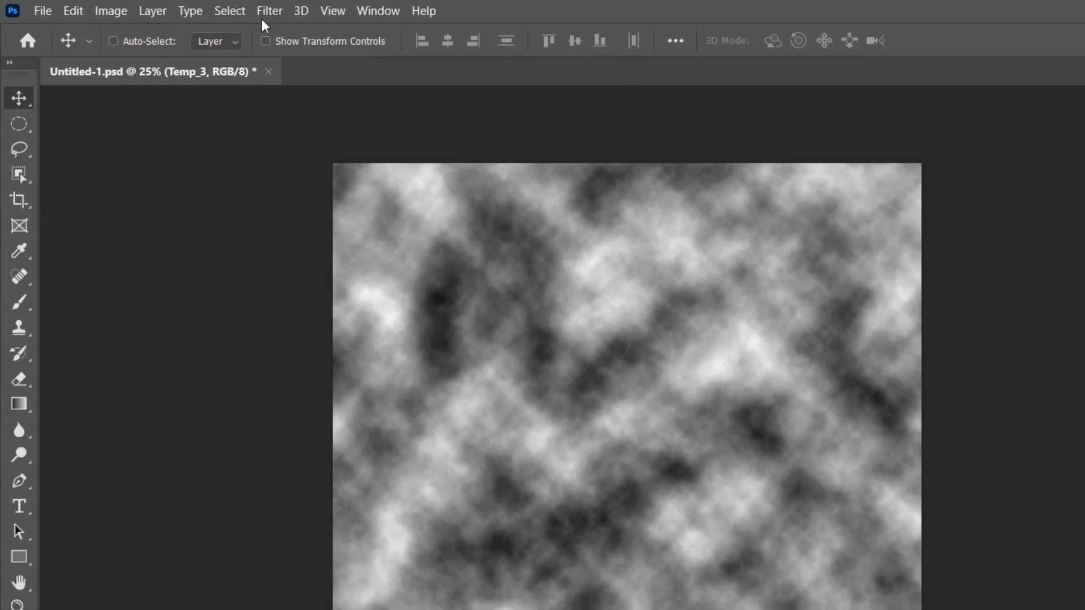
Apply a Radial Blur to the Temp_3 clouds with amount 100, Zoom method and Best quality
click(199, 8)
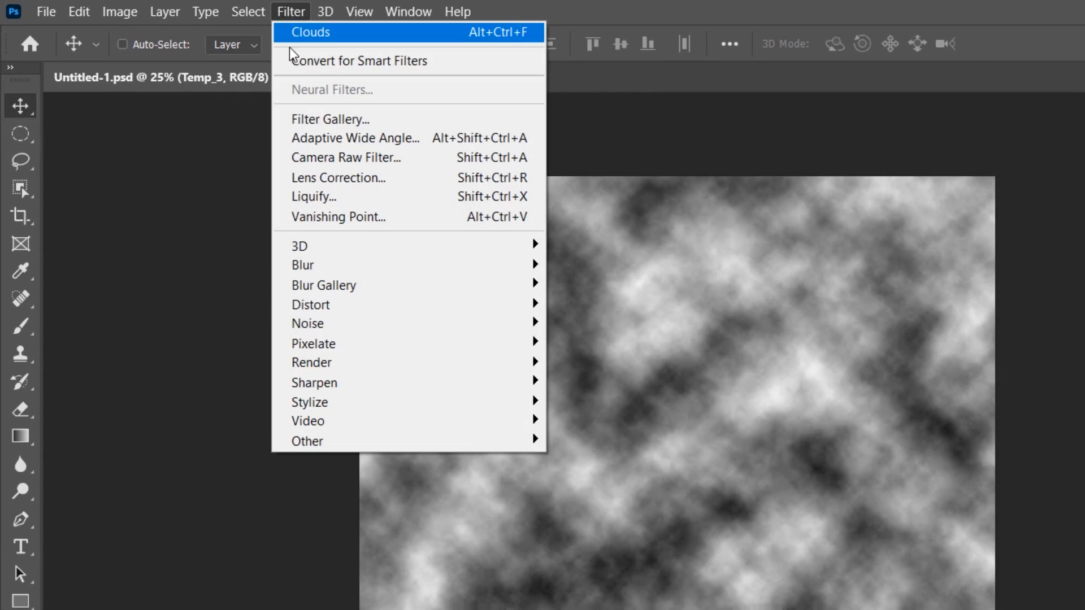
mouse_move(234, 185)
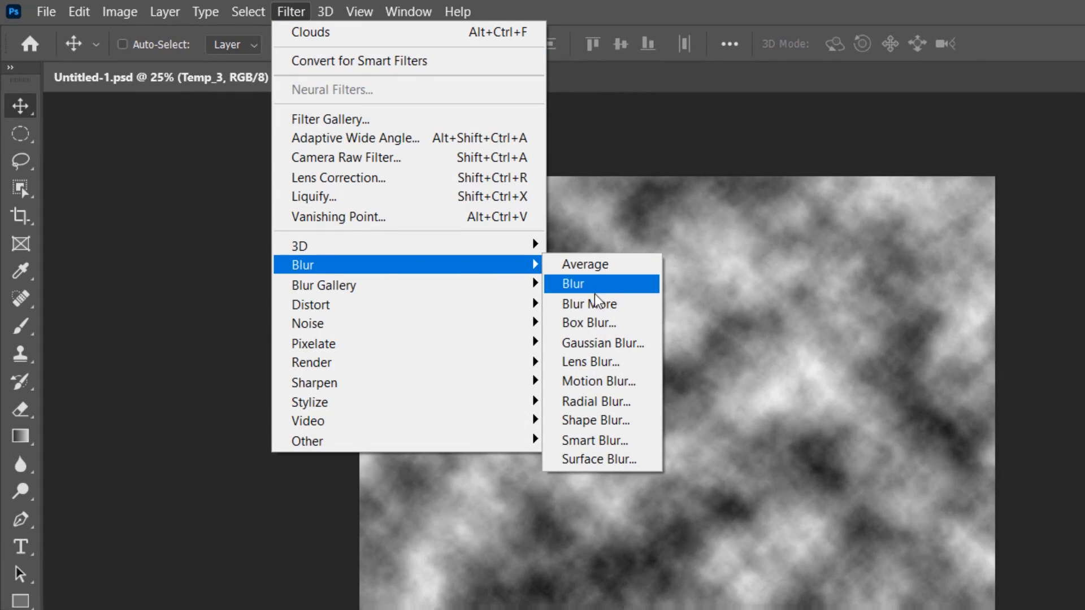
click(637, 405)
drag(175, 335, 264, 337)
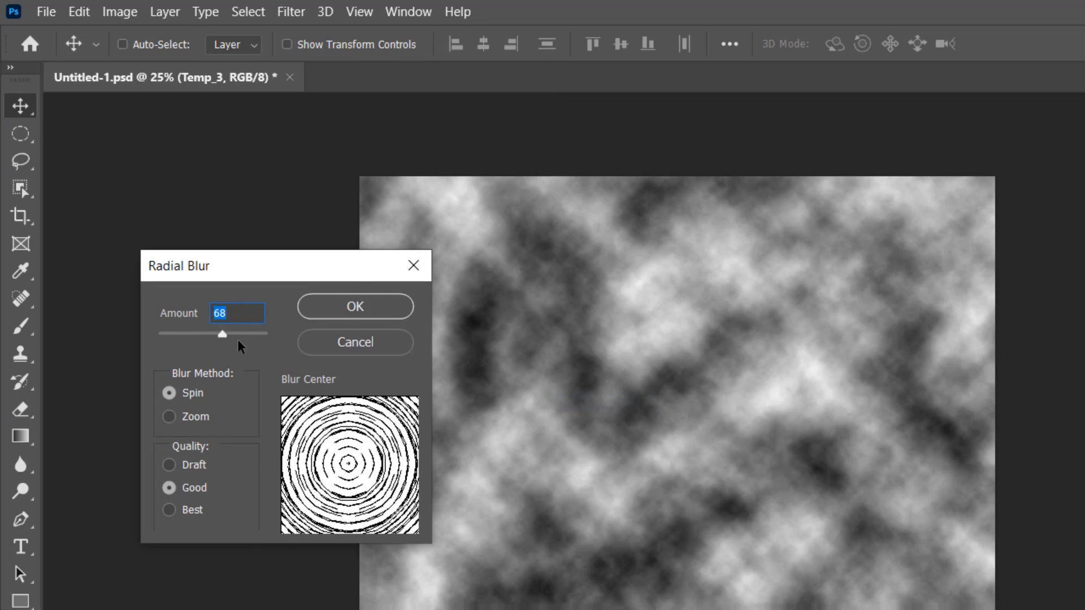
click(170, 417)
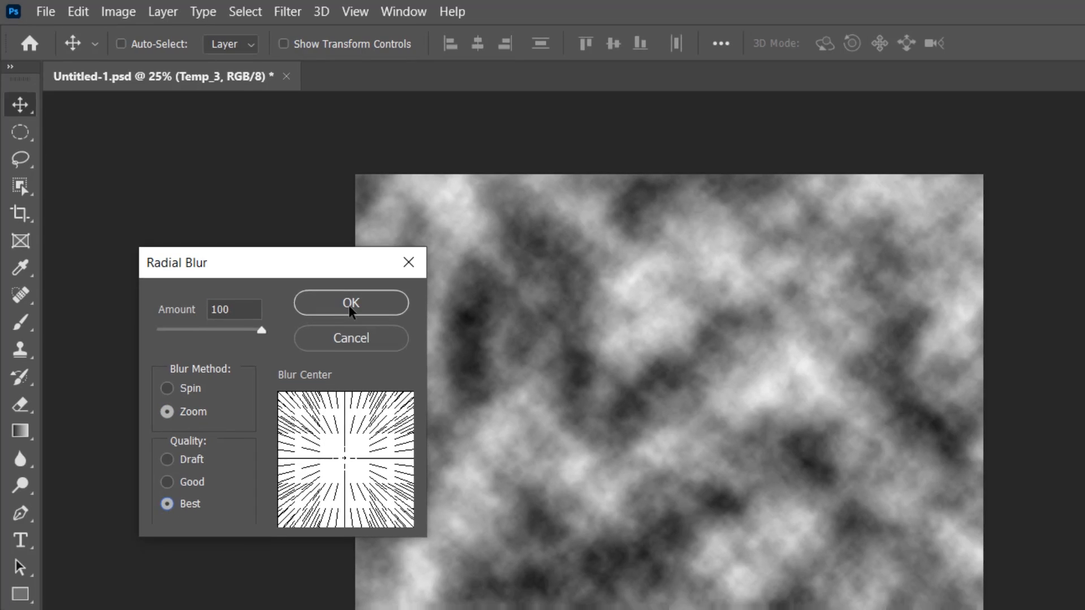
click(355, 307)
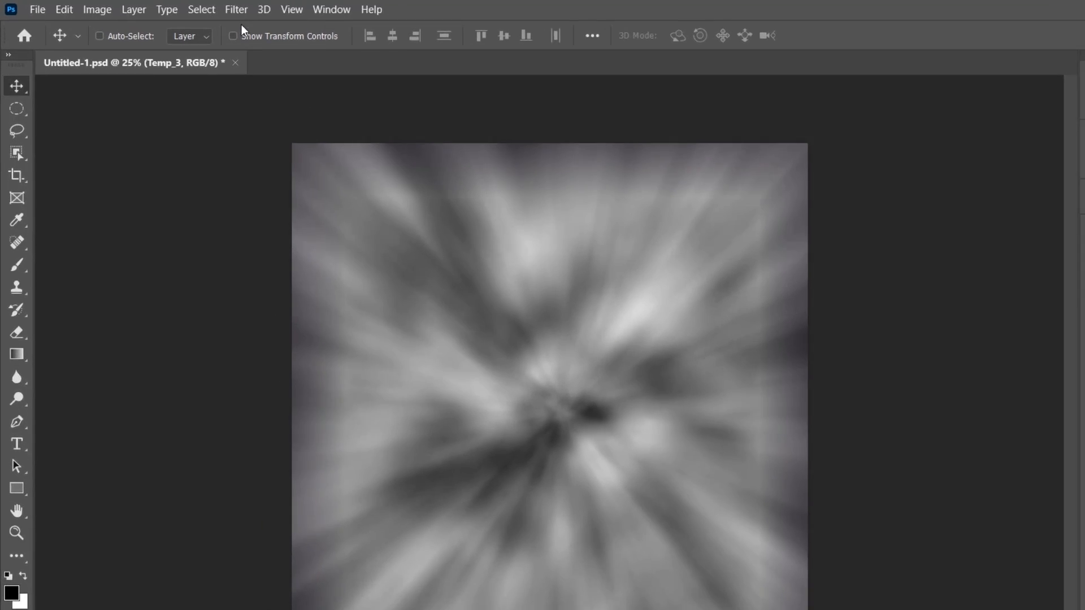
Apply the Find Edges filter to the blurred Temp_3 layer and invert its colors
click(194, 8)
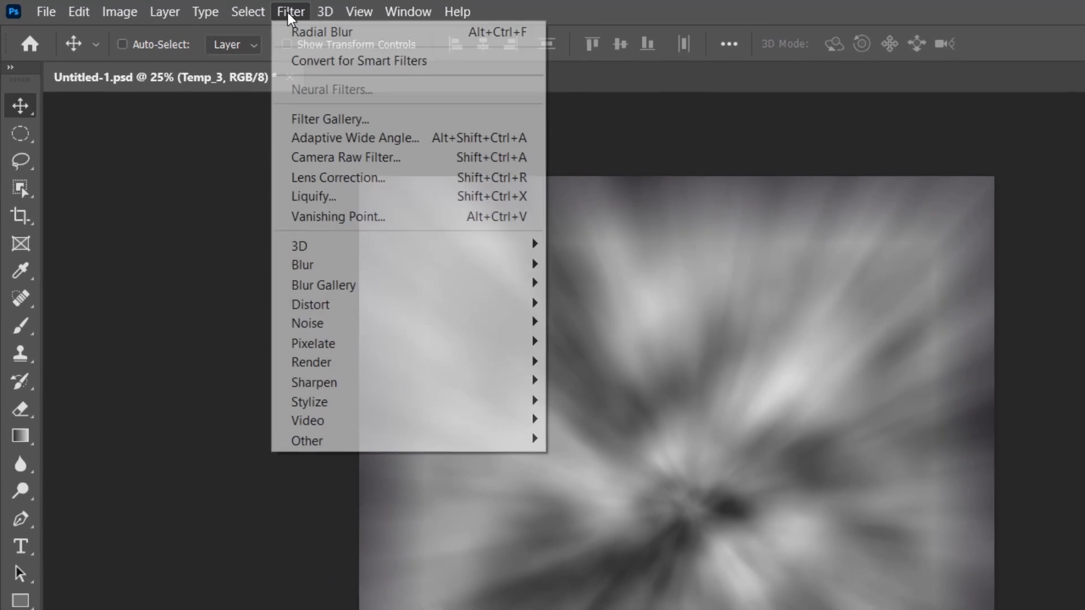
mouse_move(330, 398)
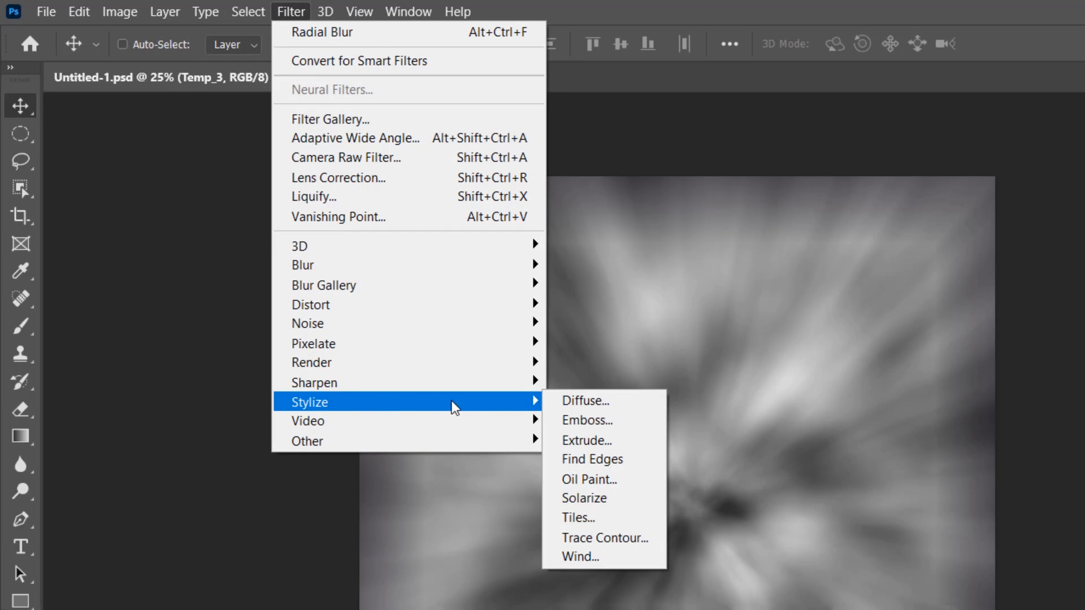
click(632, 456)
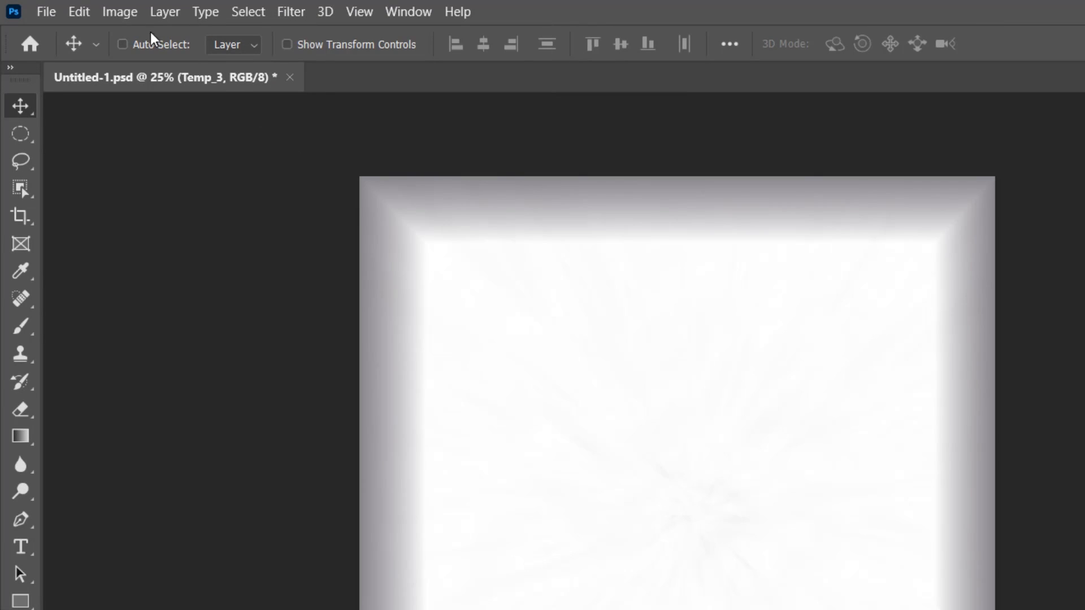
click(119, 11)
mouse_move(136, 65)
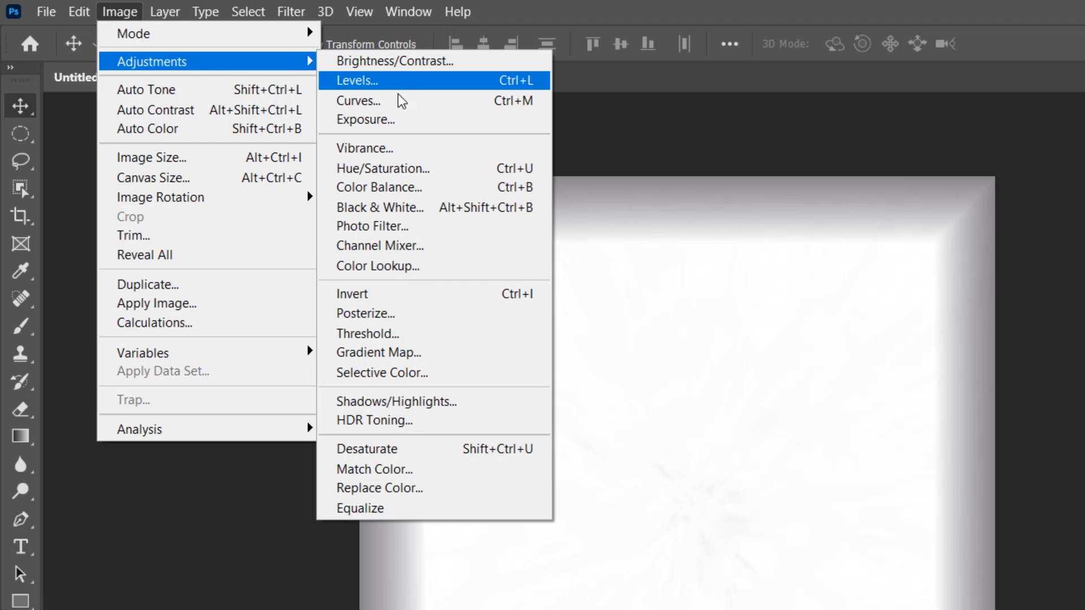
click(389, 300)
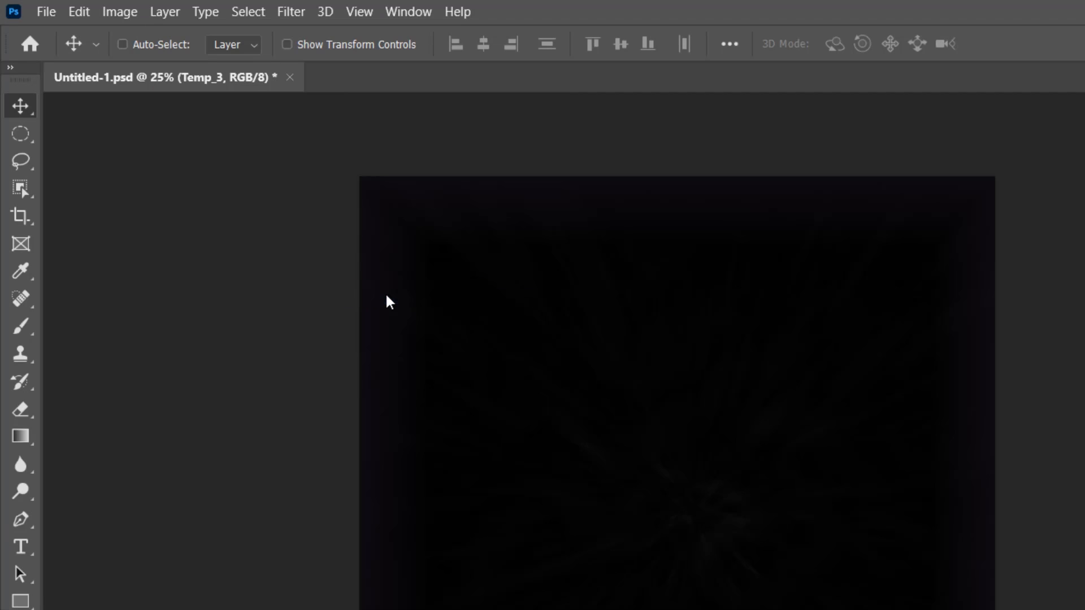
Brighten the light rays on Temp_3 with Levels, setting the white input level to 15
click(121, 16)
mouse_move(138, 66)
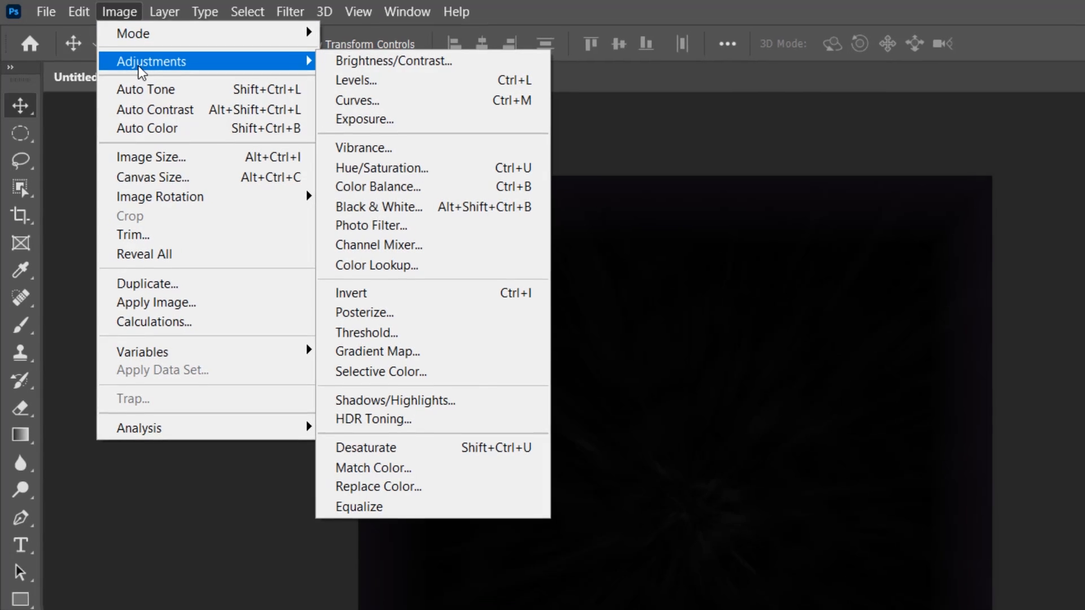
click(414, 86)
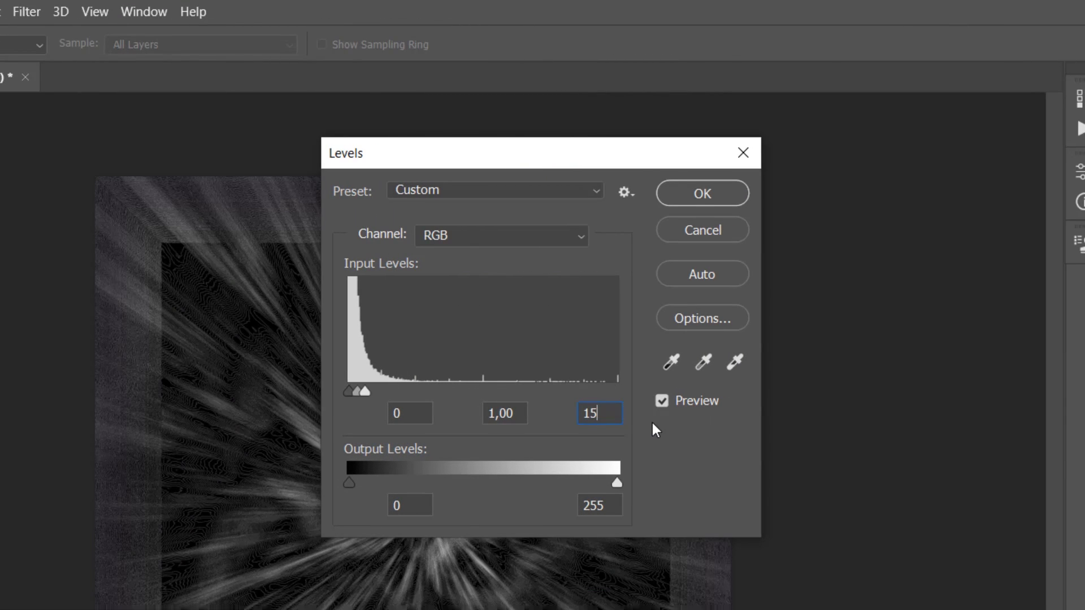
click(691, 195)
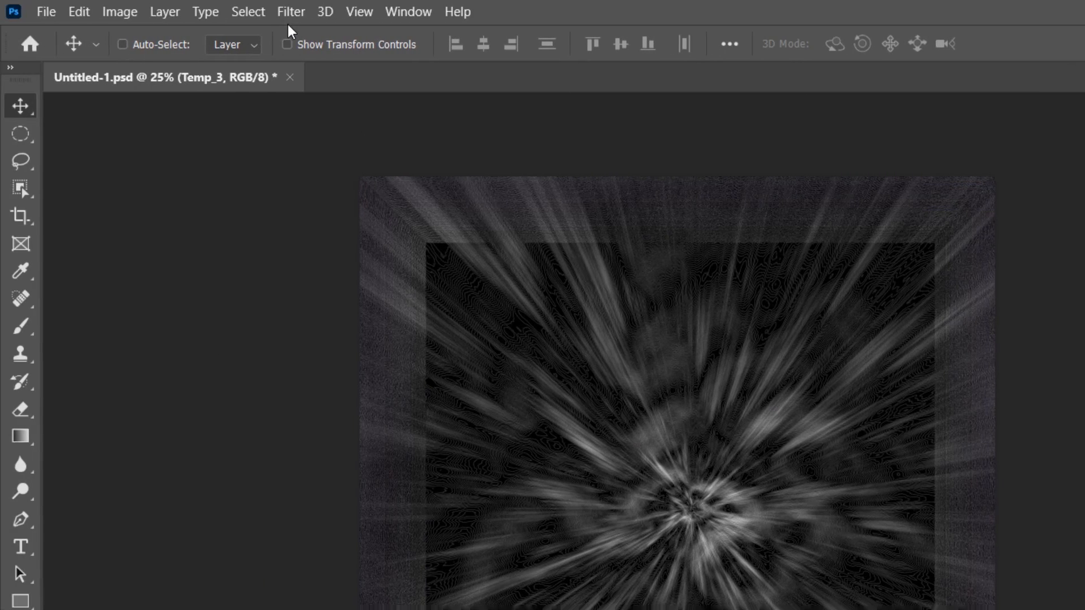
Soften the Temp_3 rays with a Gaussian Blur of 5 pixels radius
click(26, 12)
mouse_move(395, 271)
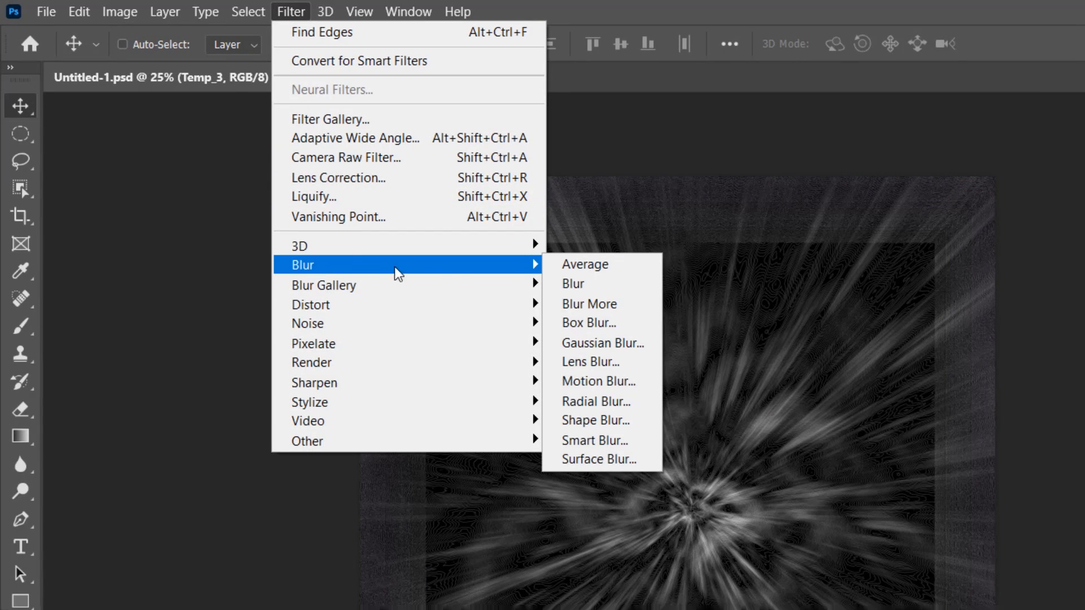
click(650, 343)
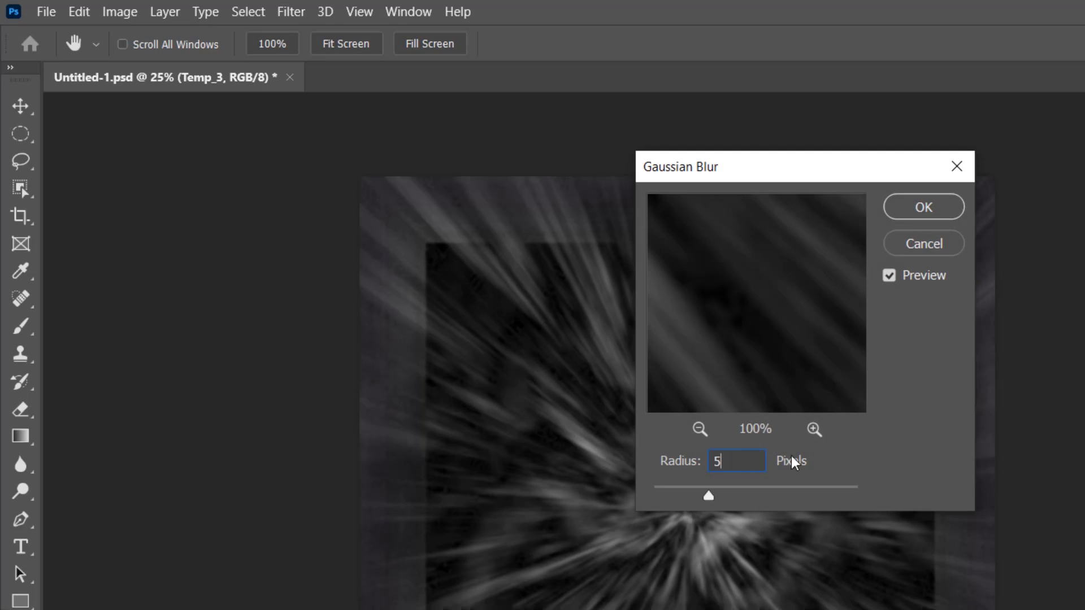
click(923, 208)
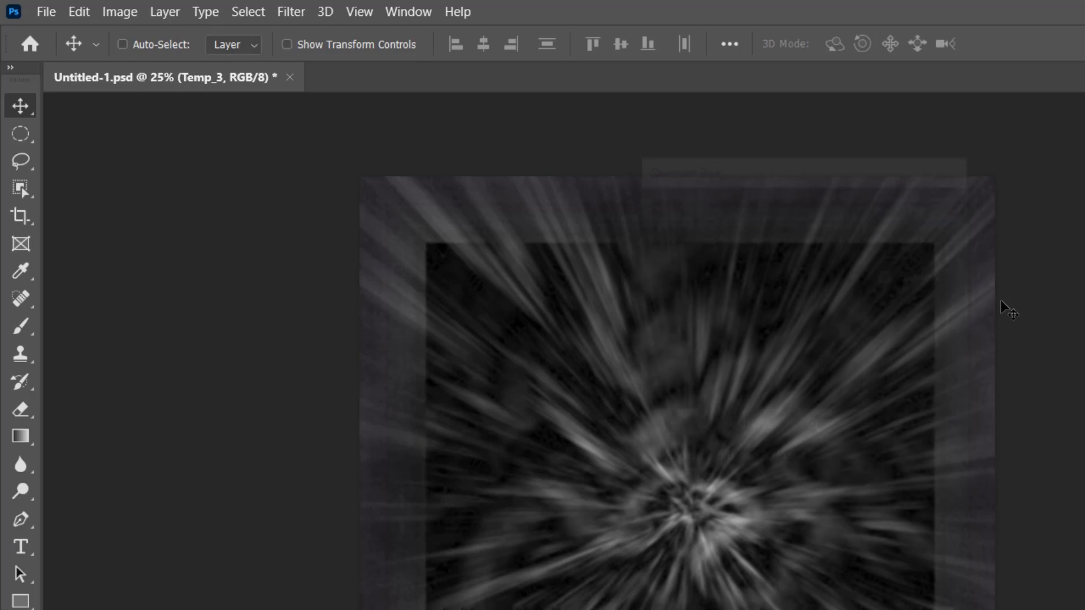
Smooth the Temp_3 rays with another Radial Blur at amount 100, Zoom method and Best quality
click(290, 20)
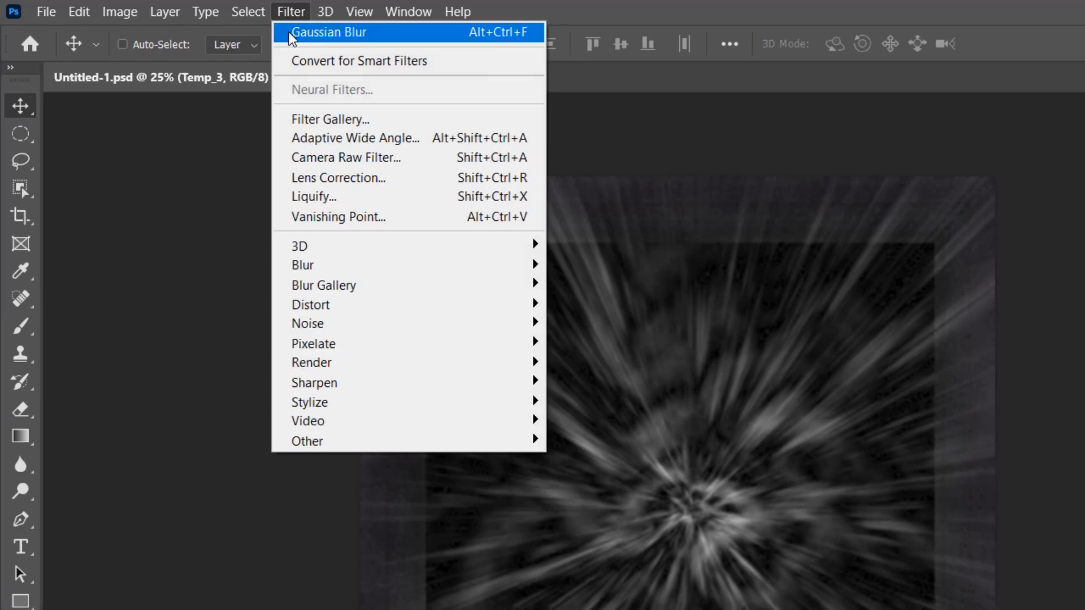
mouse_move(450, 266)
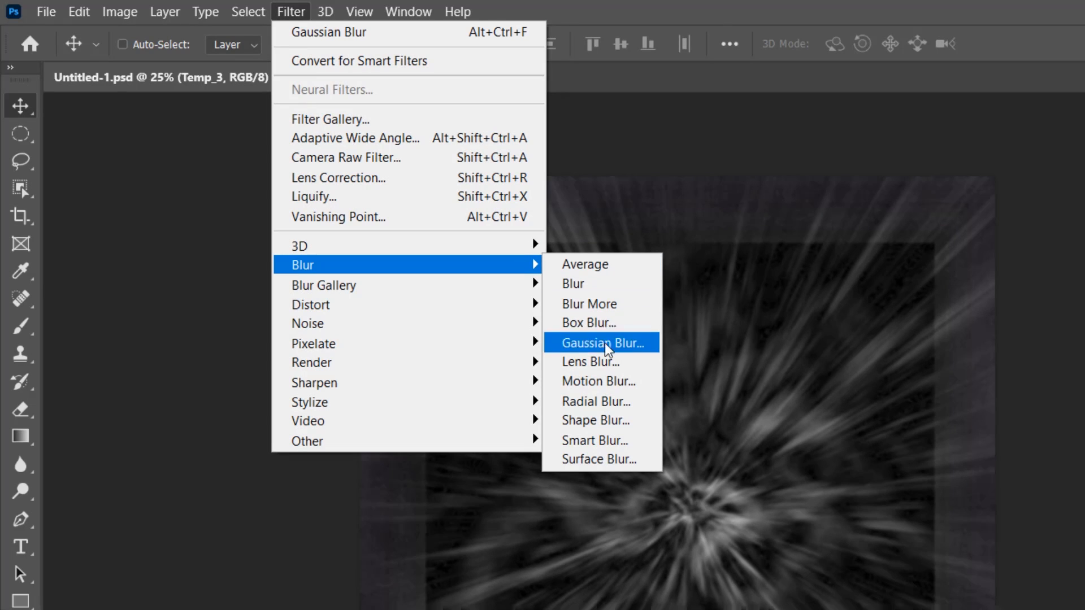
click(643, 402)
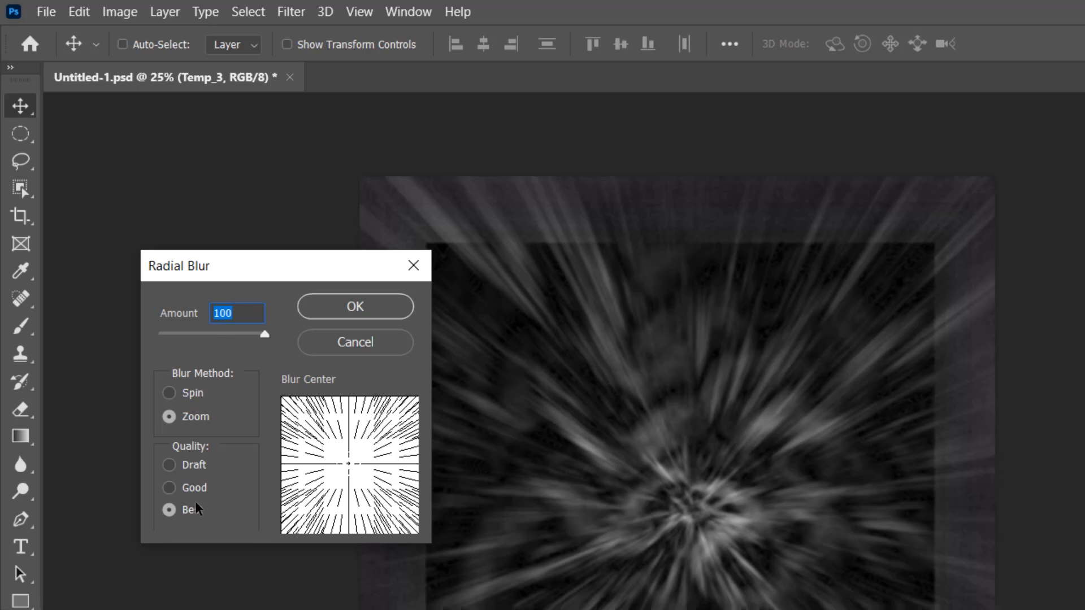
click(350, 306)
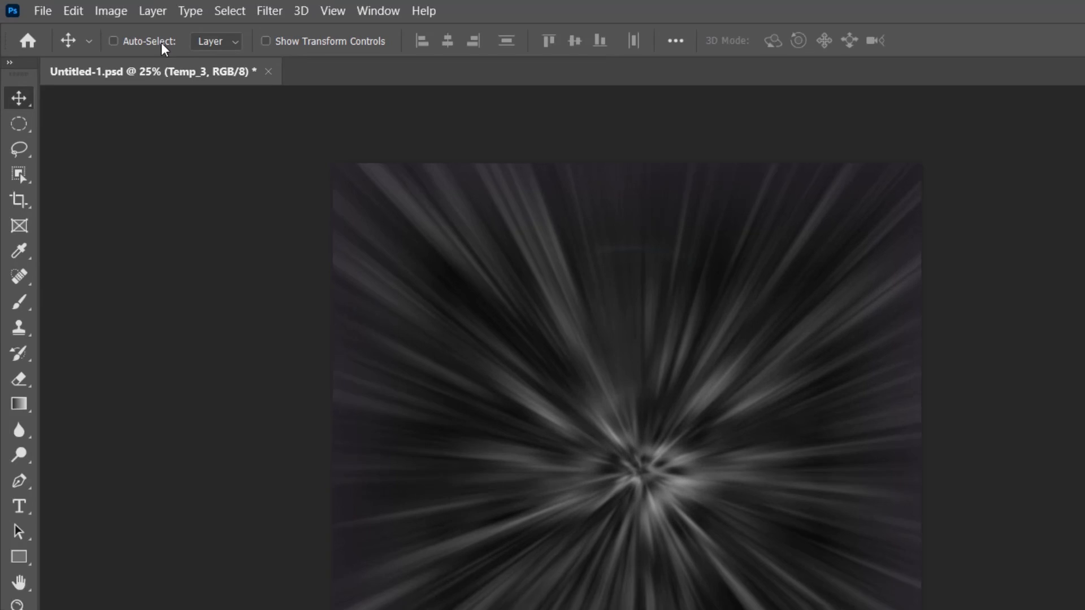
Brighten the Temp_3 rays with Levels, setting the white input level to 135
click(79, 8)
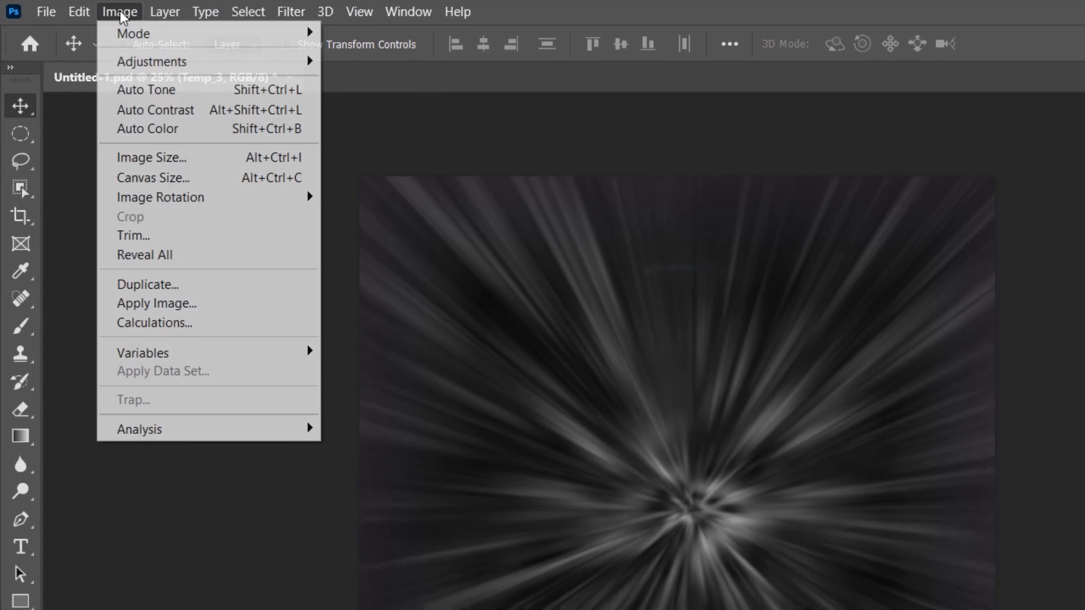
mouse_move(81, 23)
mouse_move(229, 64)
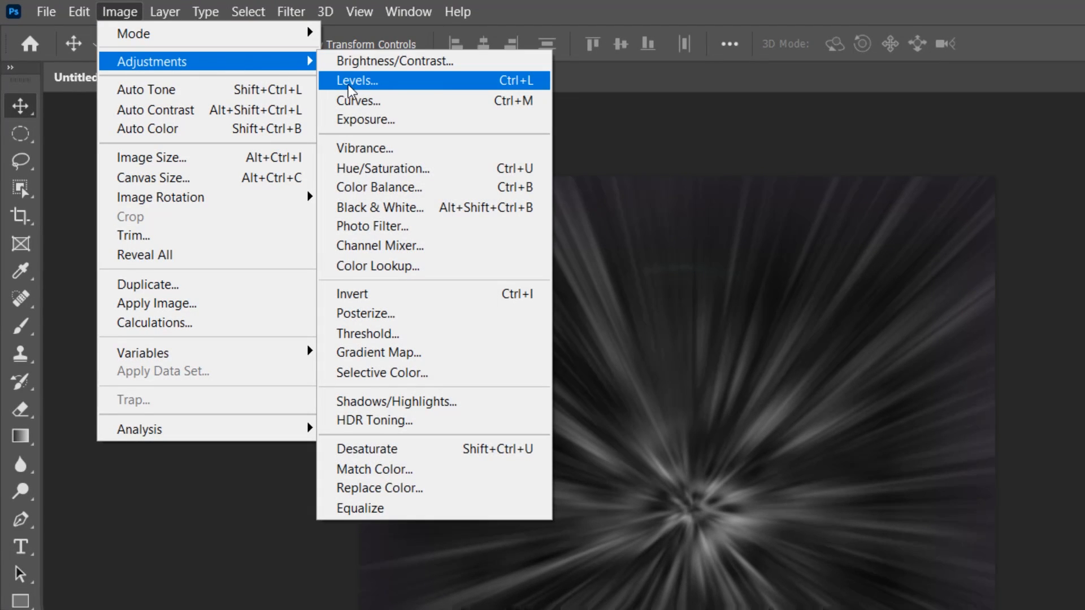
click(385, 84)
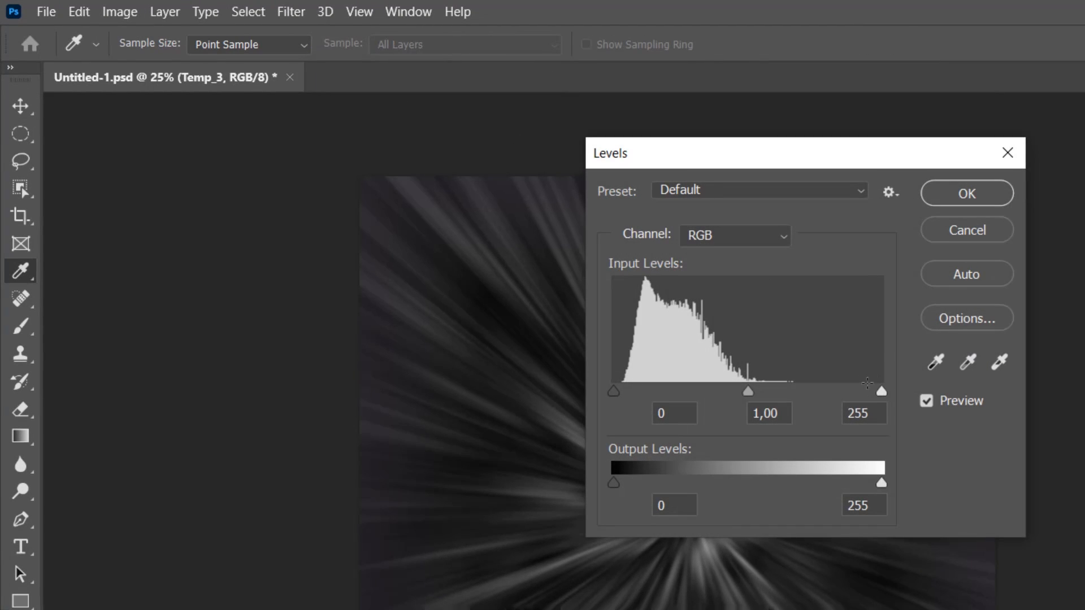
drag(851, 410, 846, 413)
text(135)
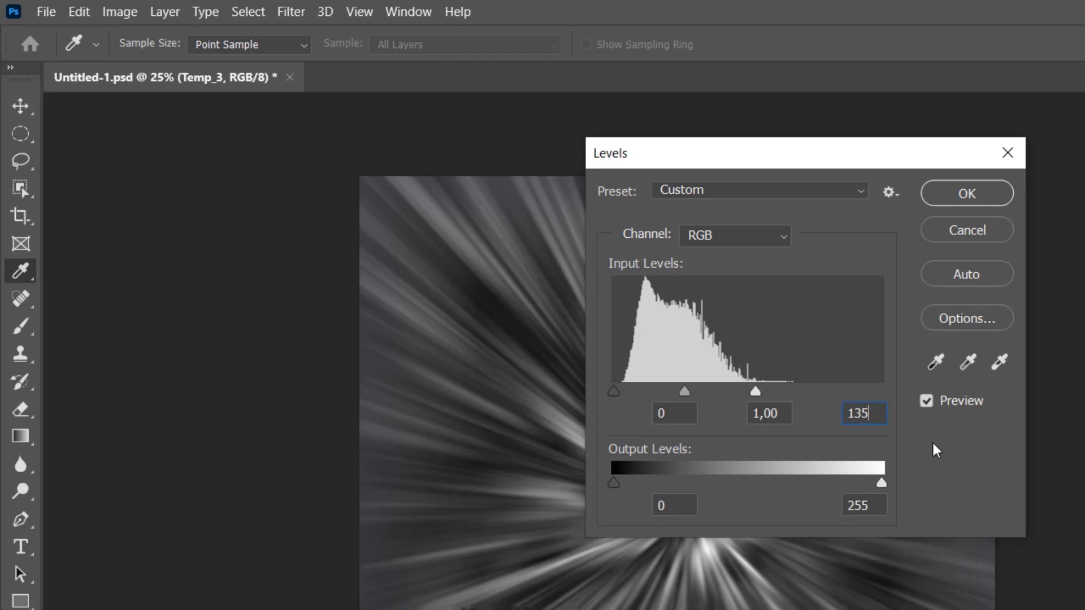
click(967, 194)
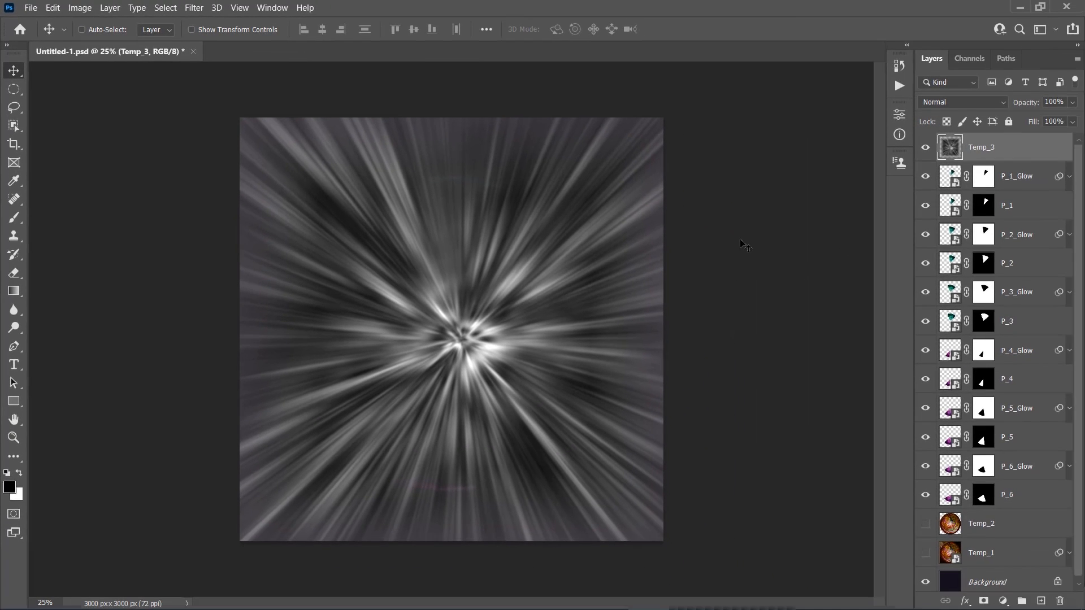
Scale the Temp_3 layer to 130% in width and height with Free Transform
key(ctrl+t)
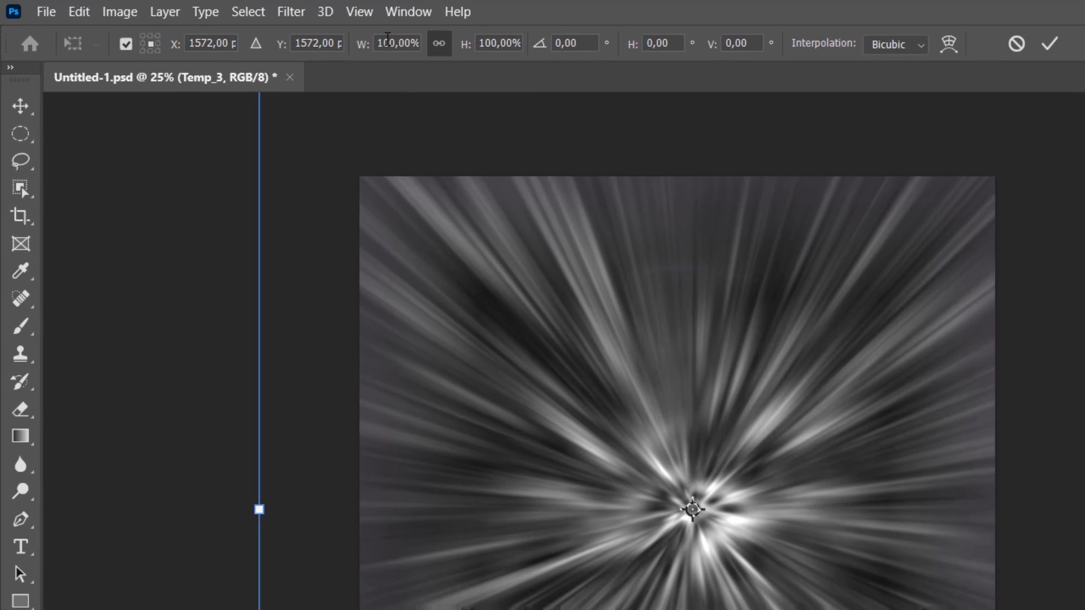
text(13)
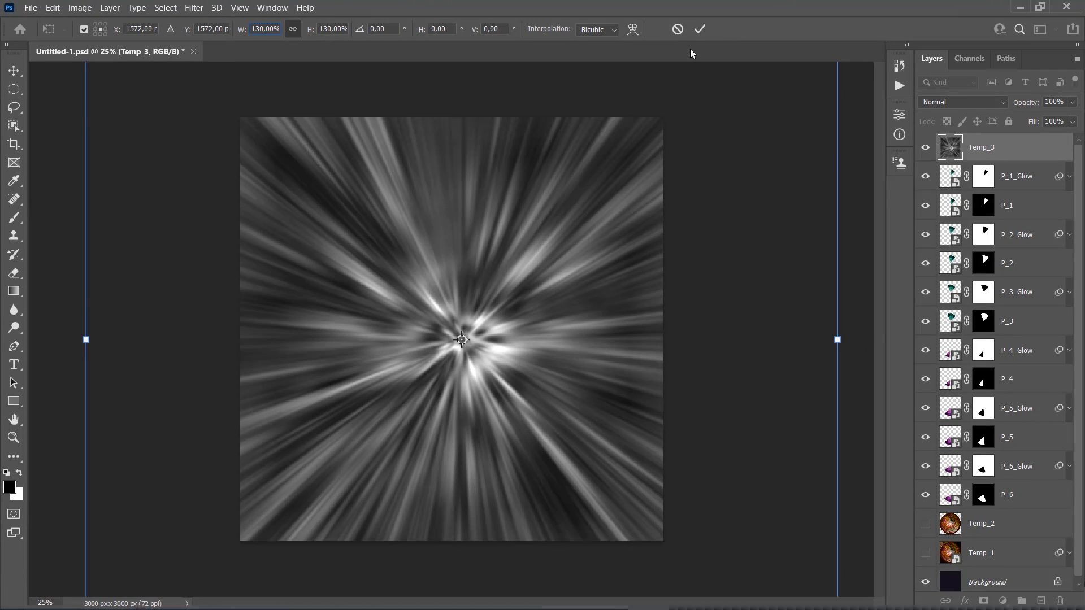
click(700, 33)
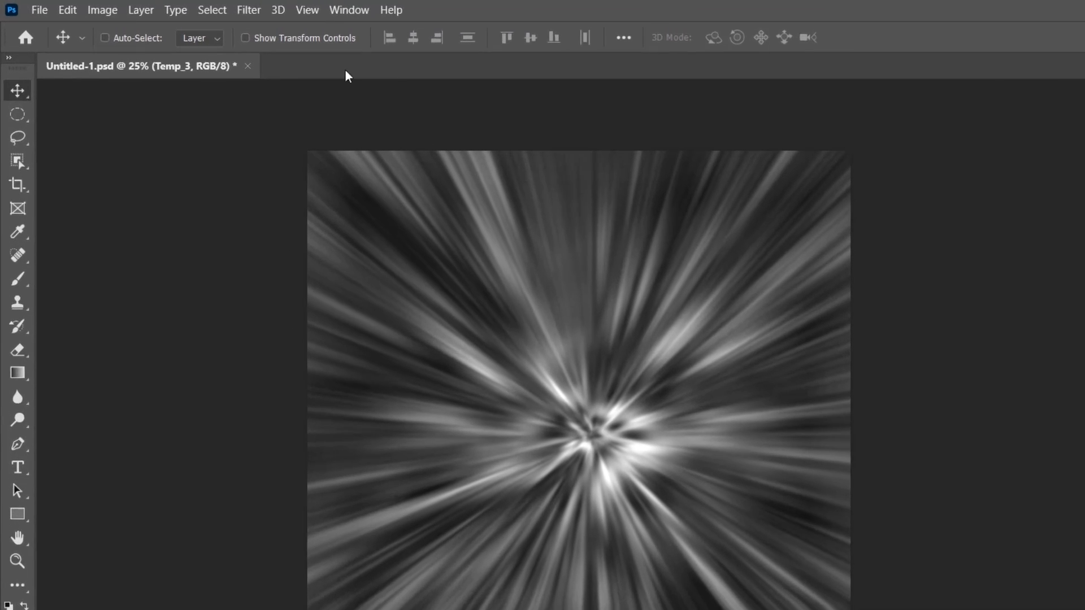
Select the midtones of the light rays with Color Range
click(165, 8)
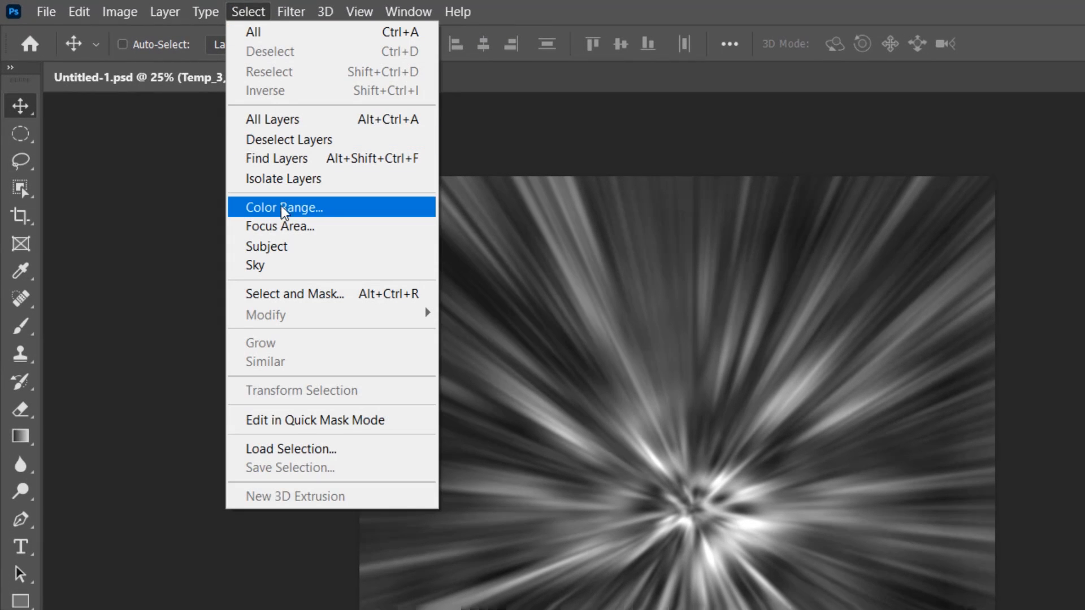
click(284, 208)
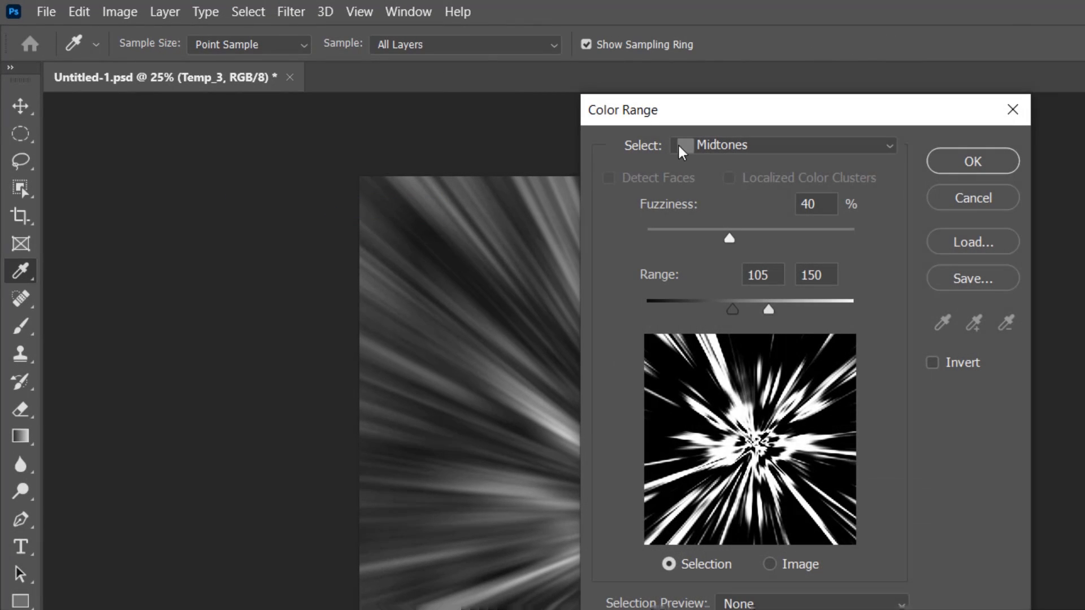
click(714, 145)
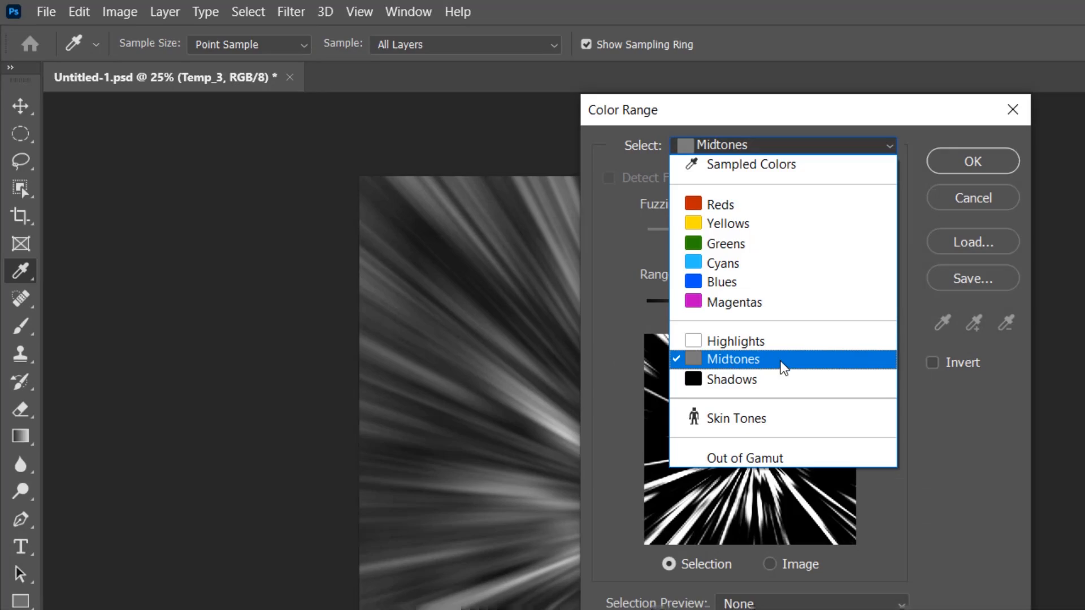
click(783, 360)
click(972, 163)
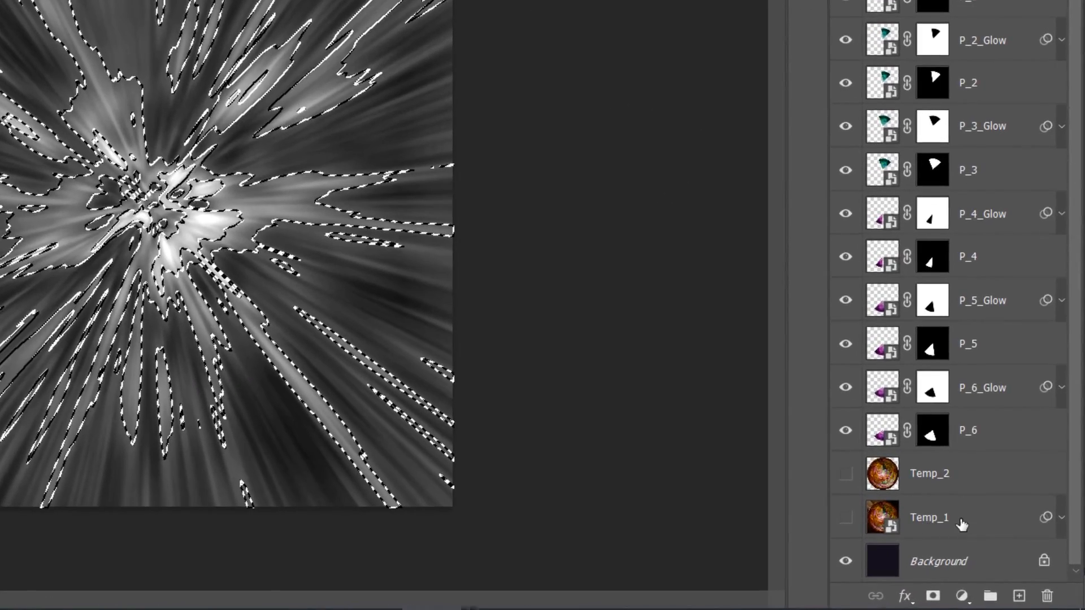
Turn off the smart filters on Temp_1 and copy its ray-shaped selected area to a new layer
click(1048, 554)
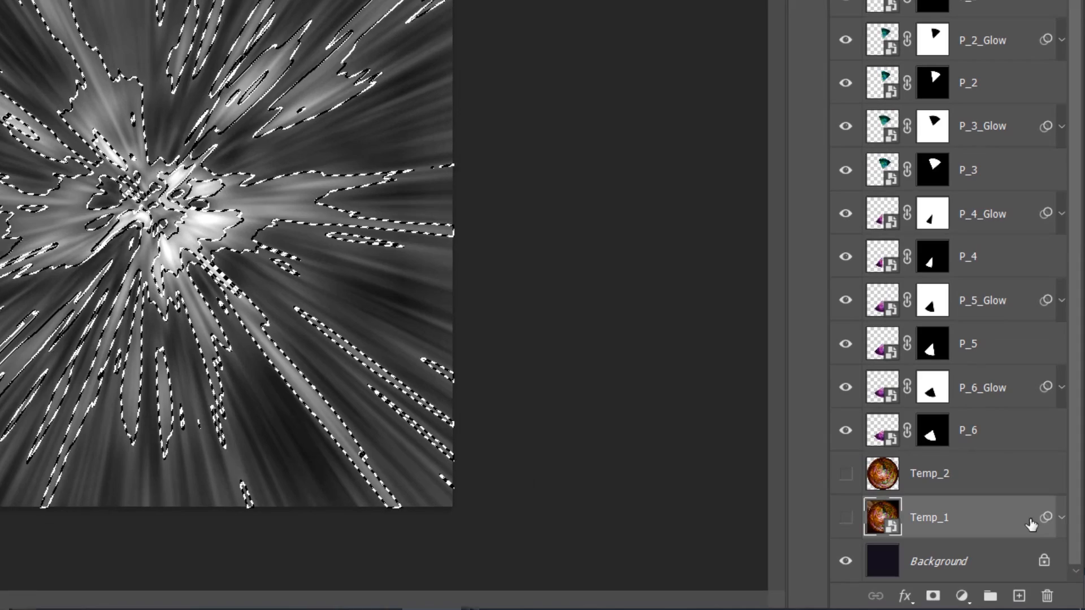
click(1061, 517)
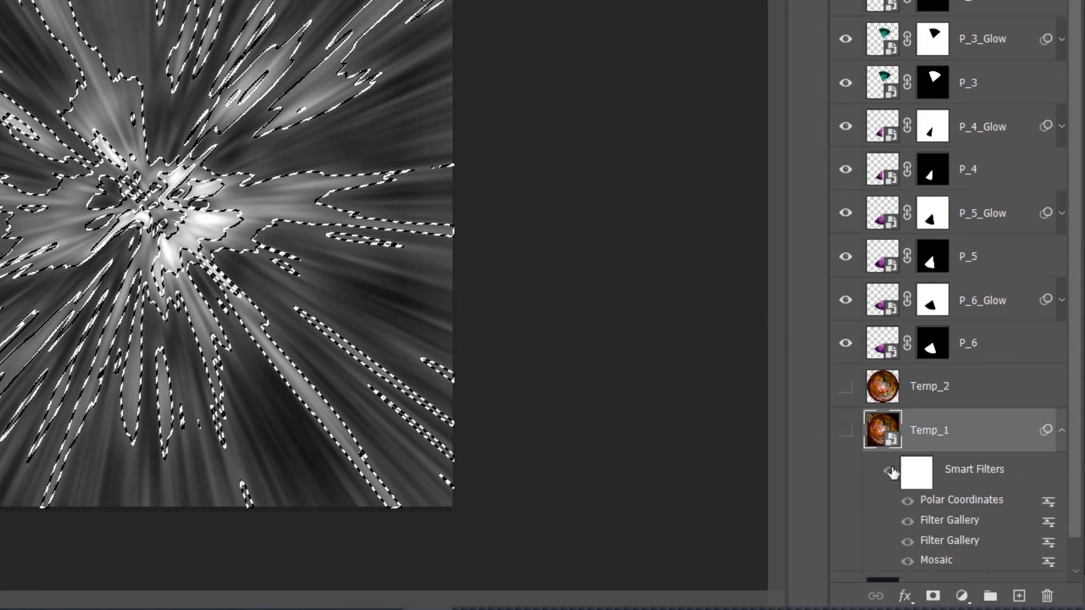
key(ctrl+j)
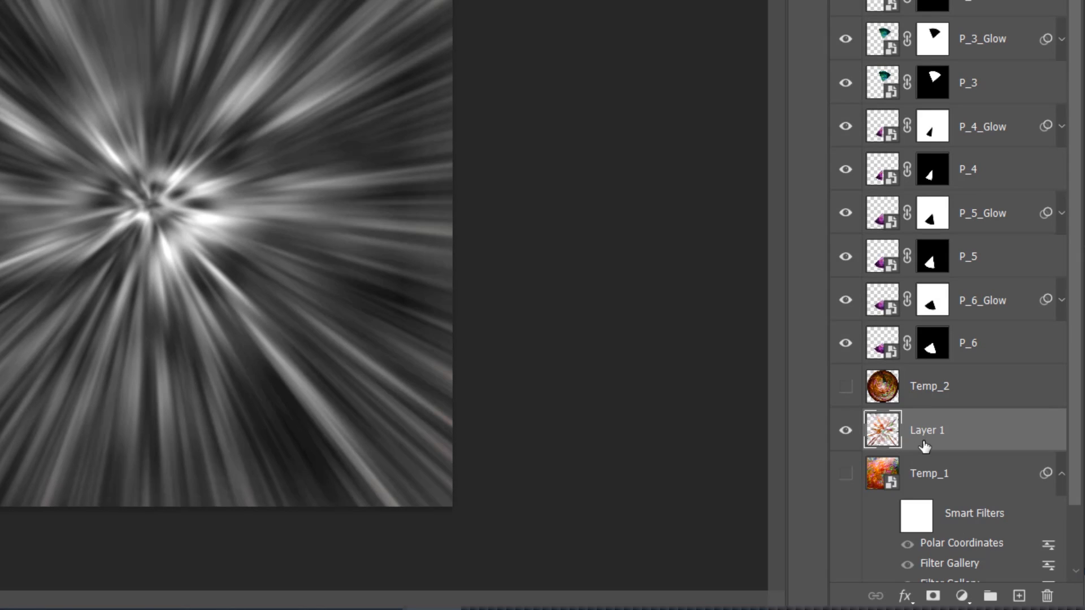
Move Layer 1 directly below Temp_3 in the layer stack and hide Temp_3
drag(944, 429, 972, 0)
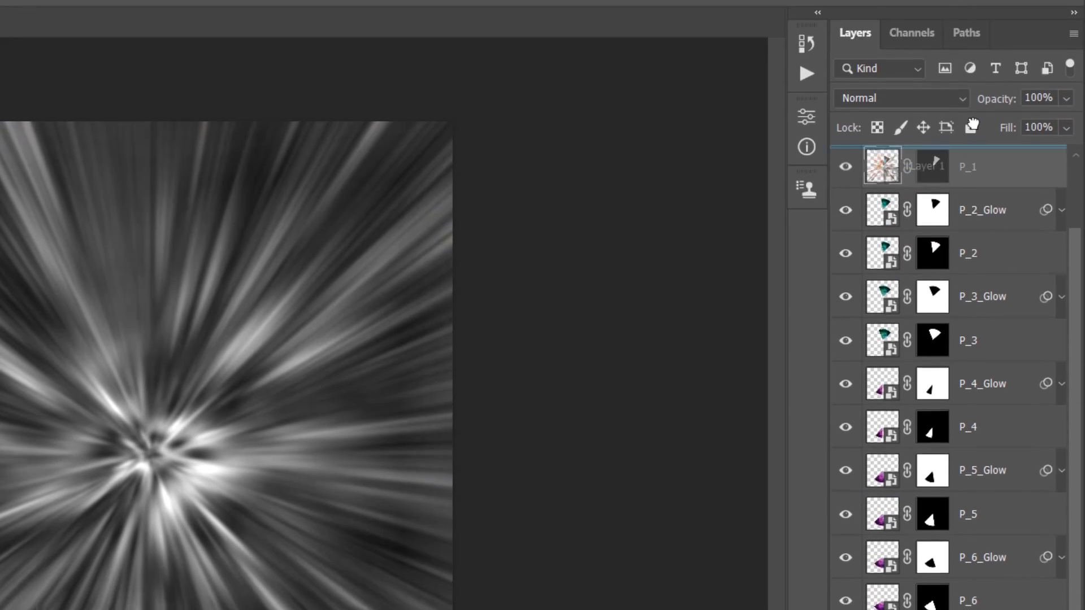
drag(971, 126, 933, 188)
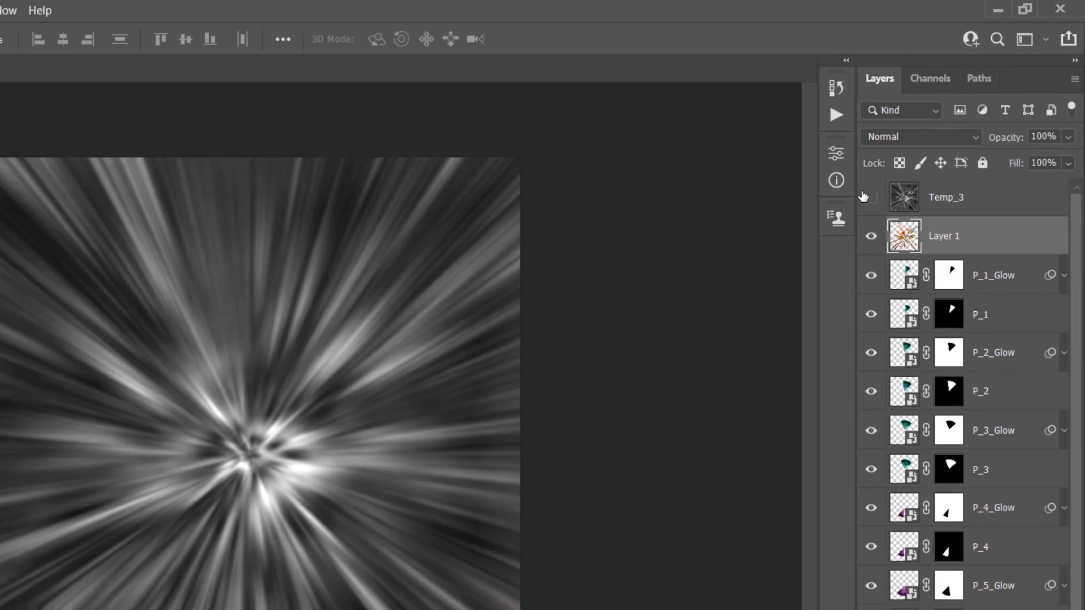
click(846, 221)
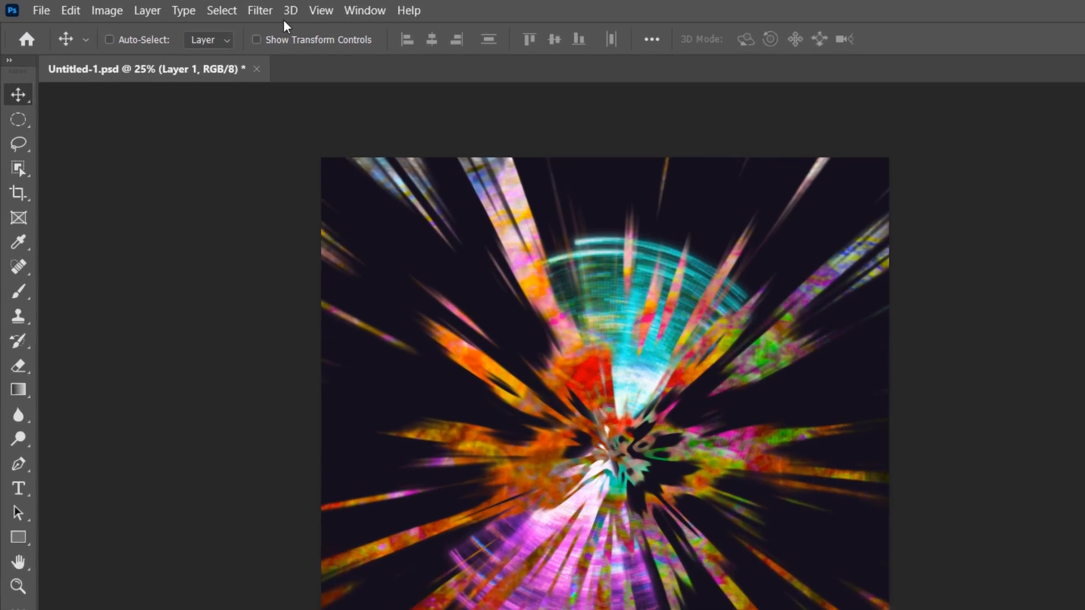
Apply a Radial Blur to Layer 1 with amount 100, Zoom method and Best quality
click(259, 11)
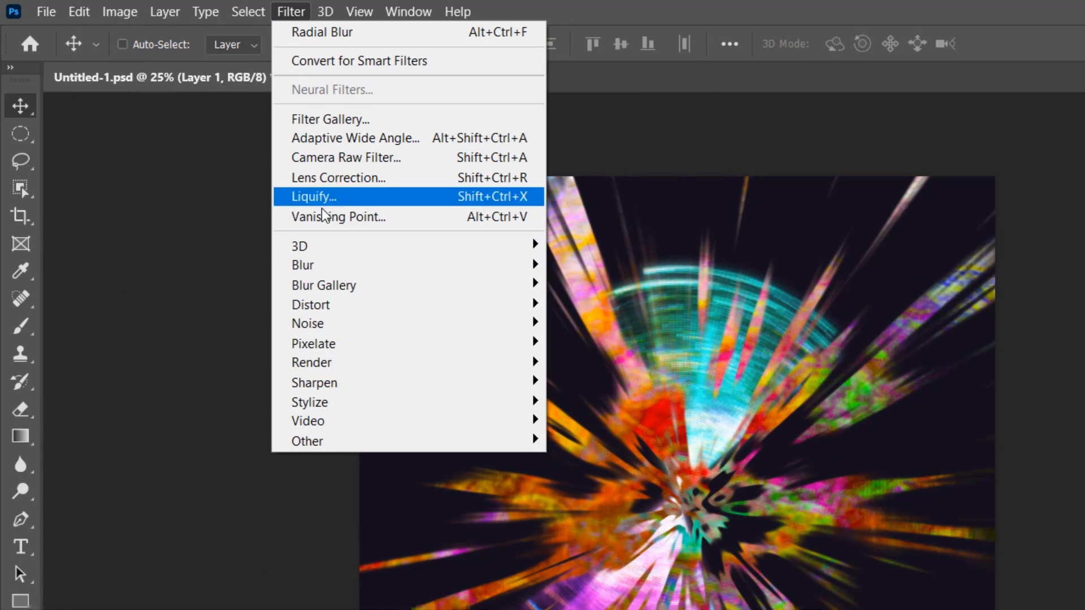
mouse_move(296, 238)
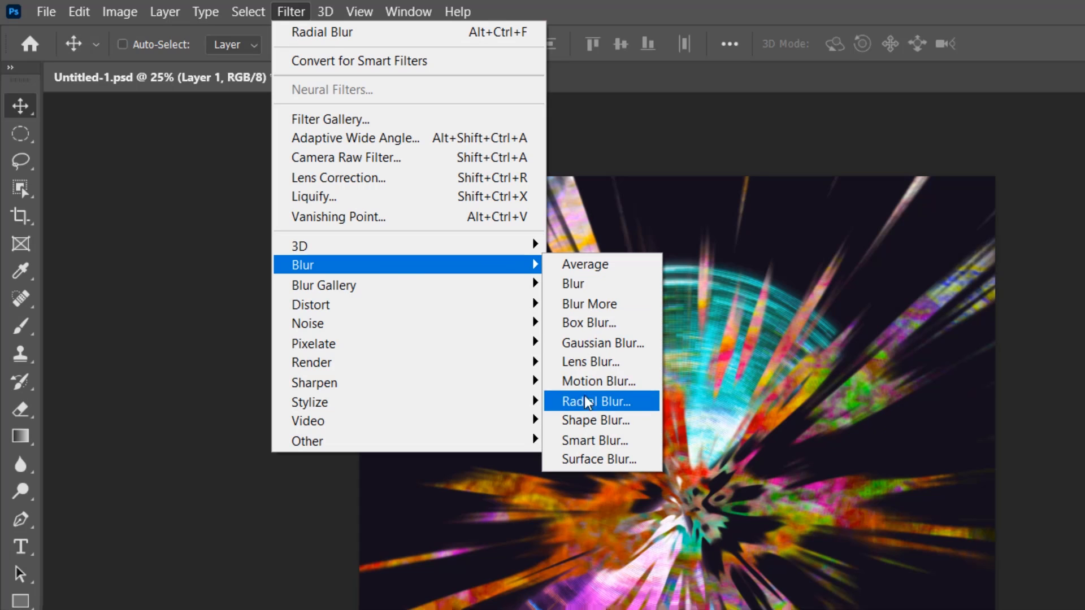
click(624, 402)
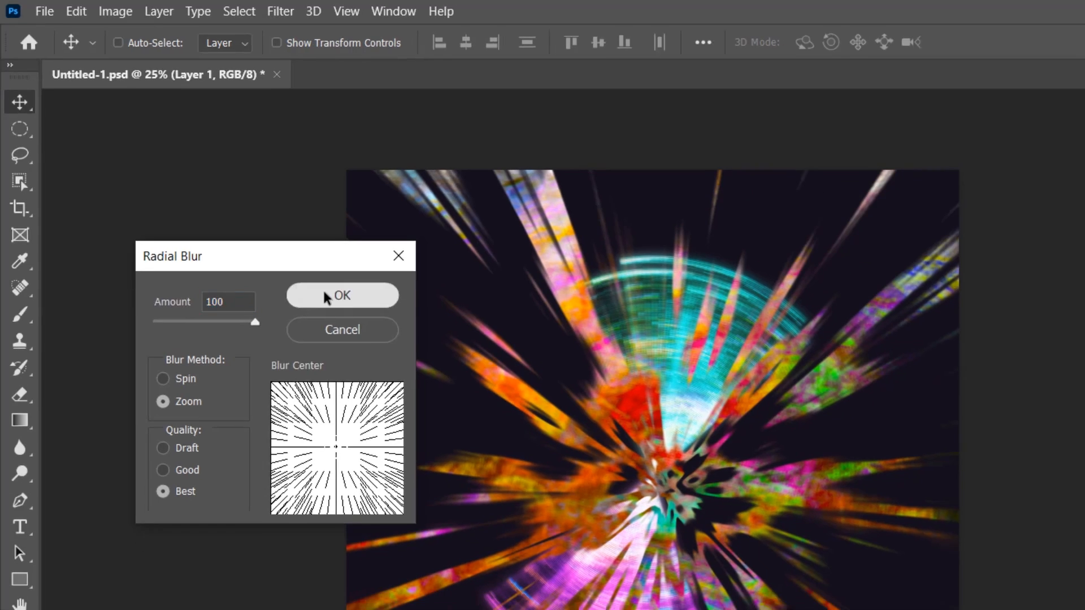
click(337, 309)
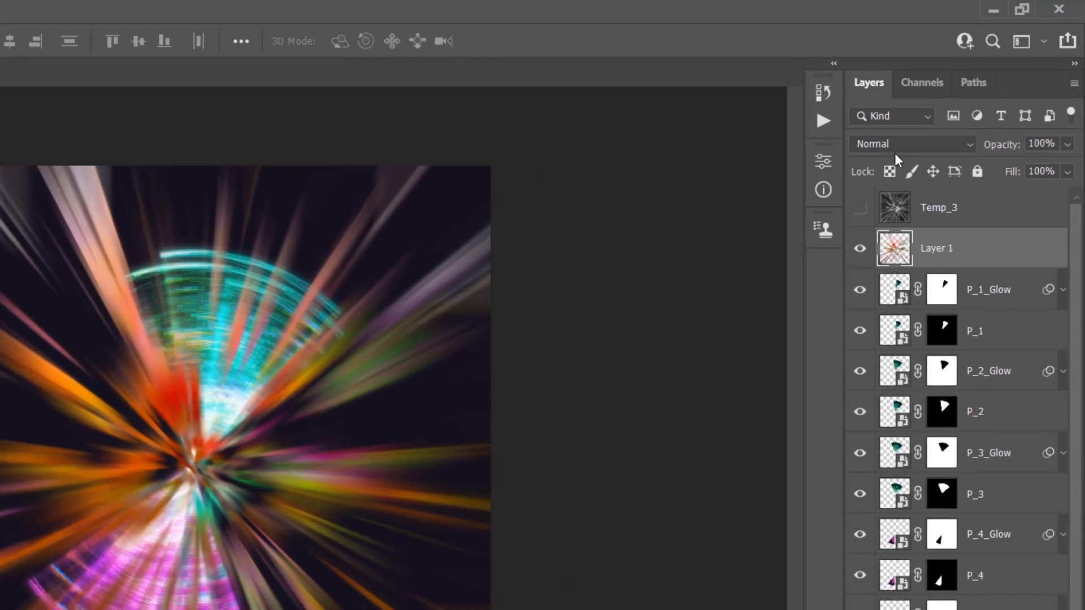
Set Layer 1's blend mode to Color Dodge and rename the layer Beams
click(955, 102)
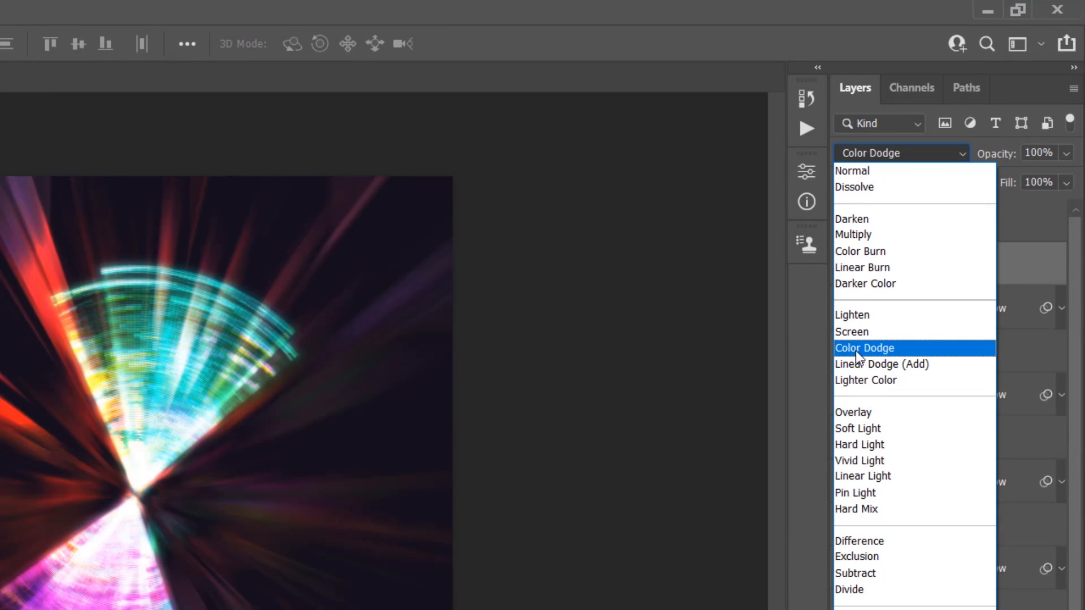
click(913, 348)
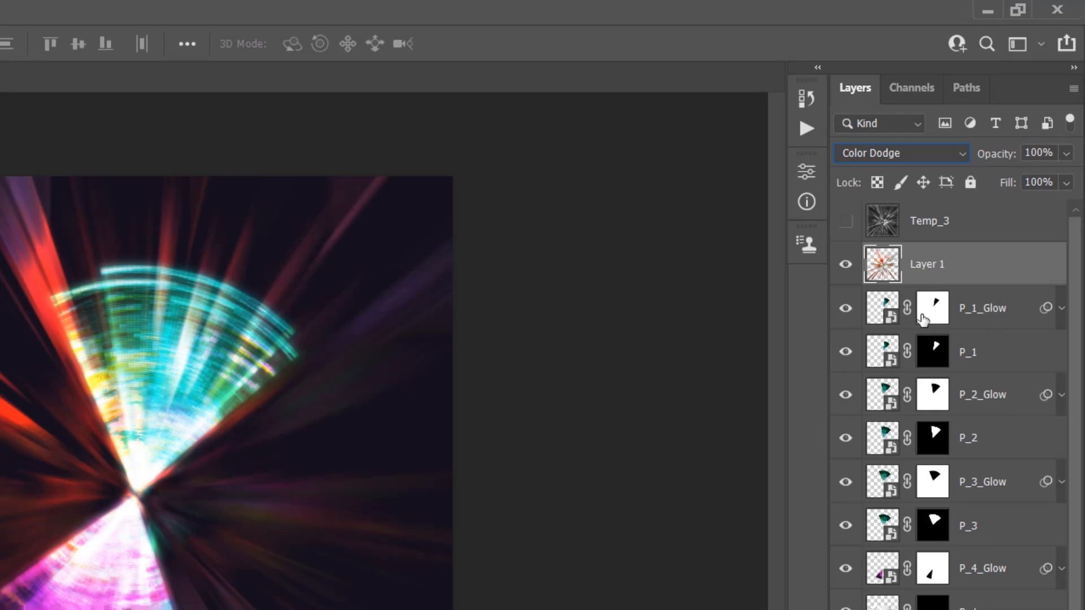
double_click(938, 264)
text(Beams)
key(Return)
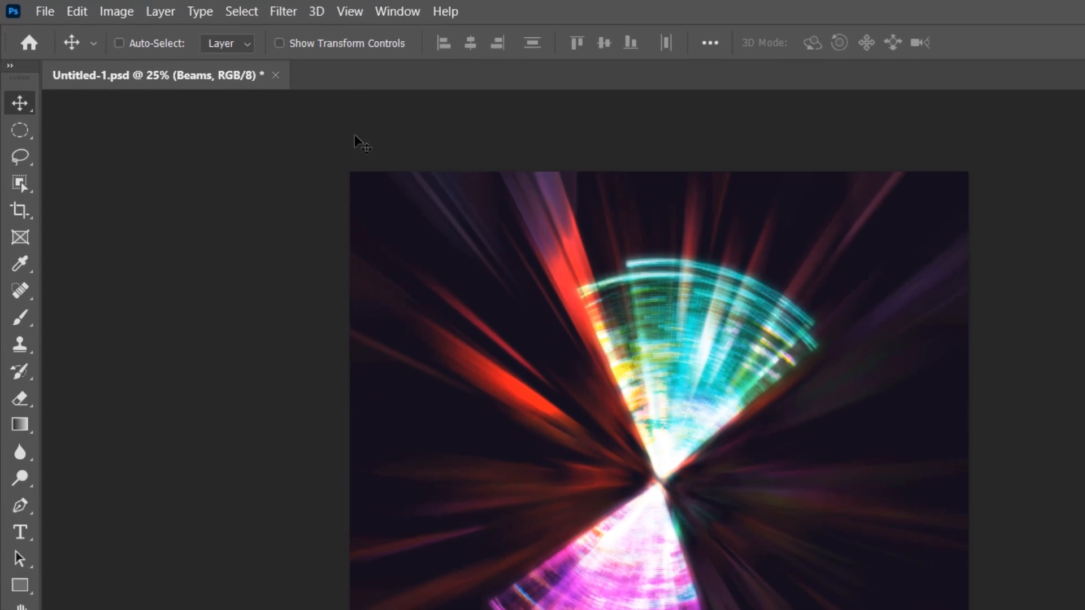
Add a Hue/Saturation adjustment layer named Beams_Color and clip it to the Beams layer
click(109, 7)
mouse_move(251, 280)
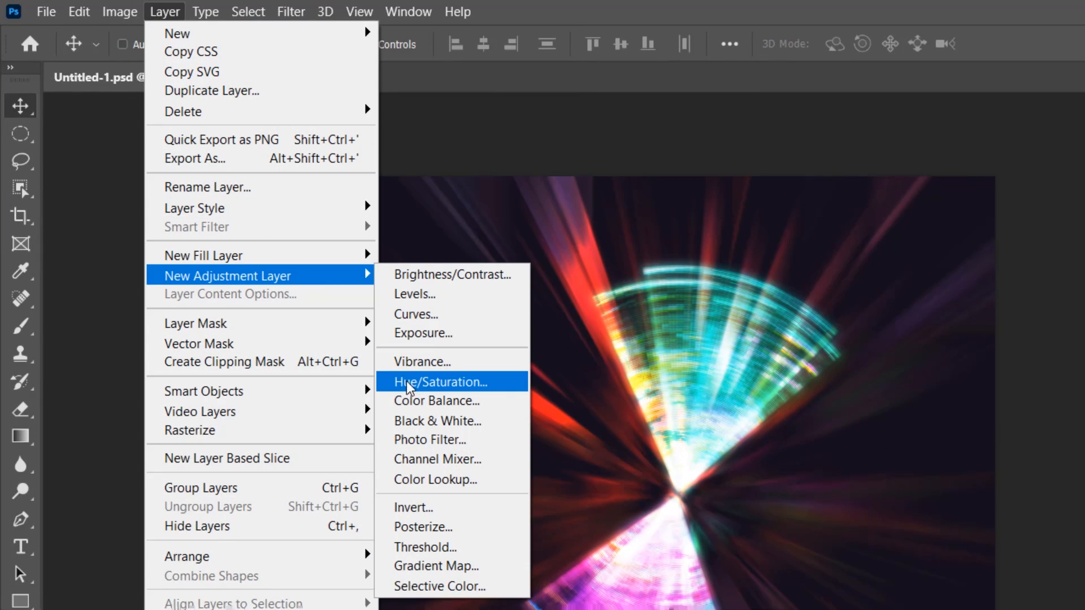
click(506, 382)
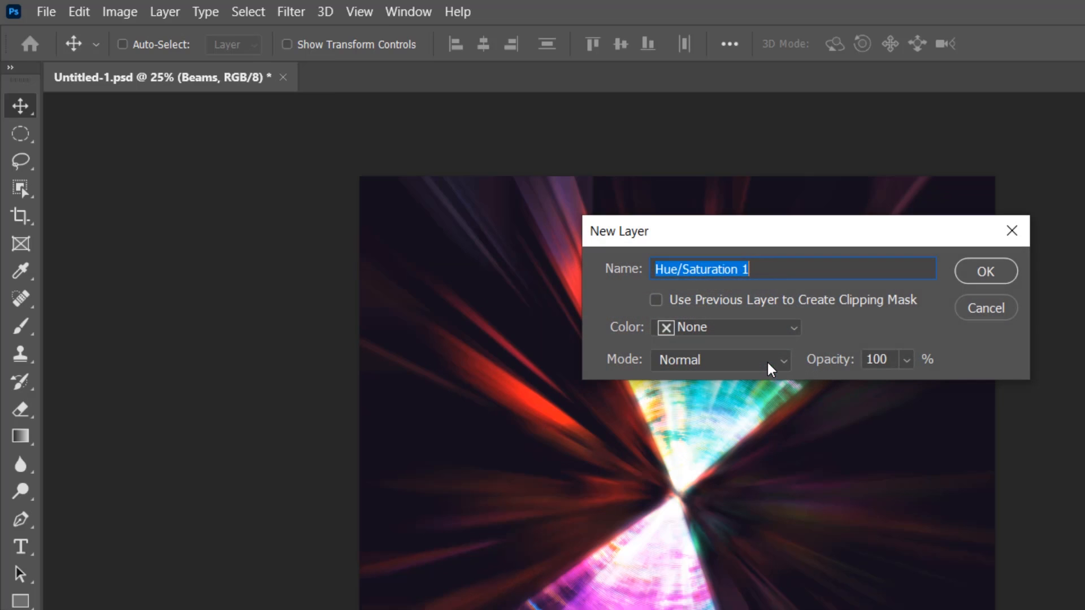
text(Beams_Color)
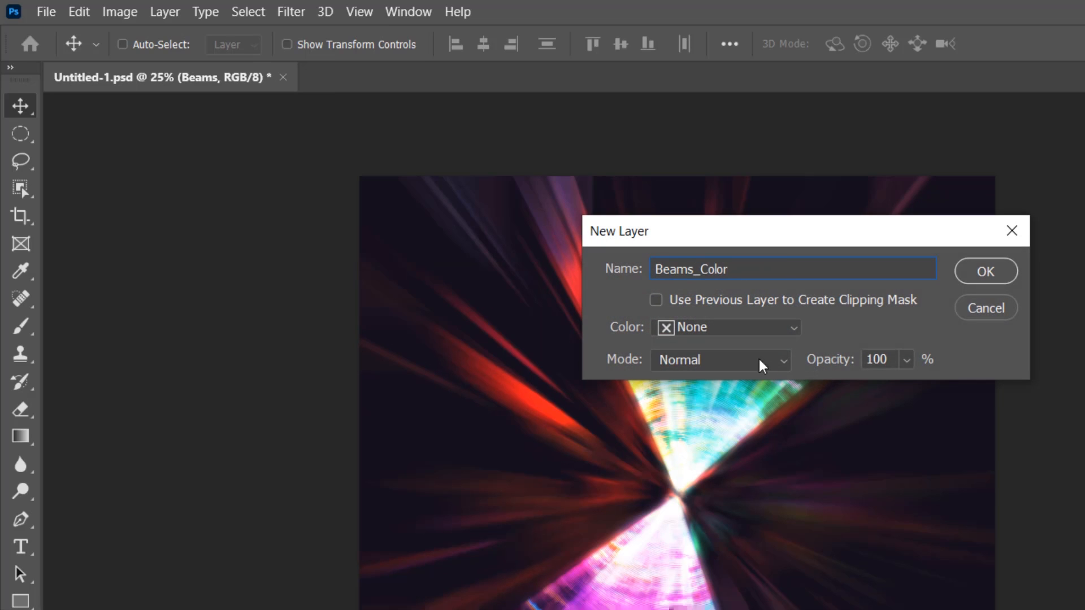
click(983, 271)
key(ctrl+alt+g)
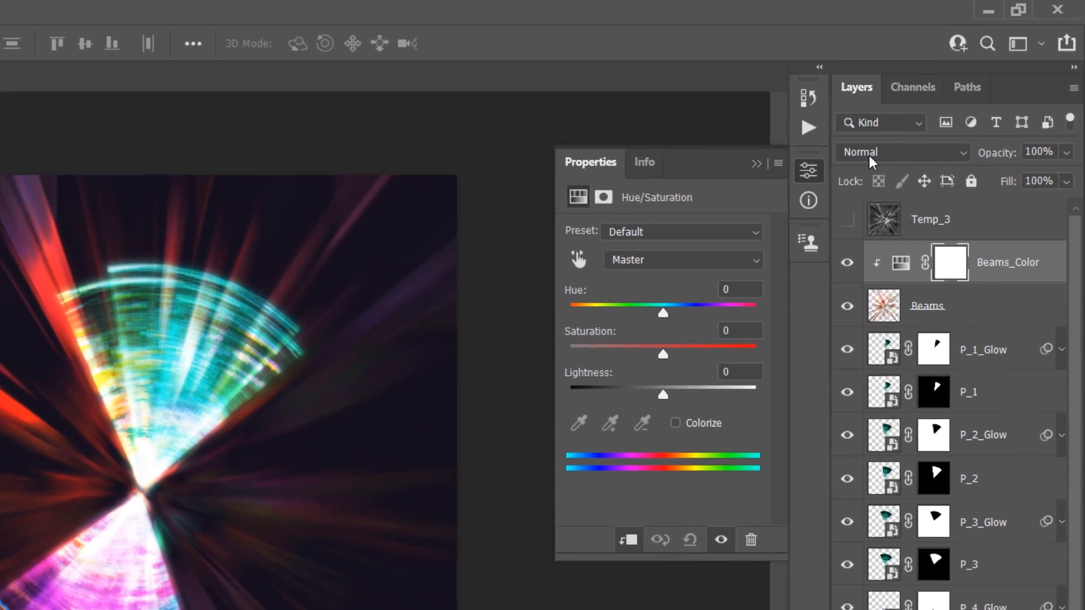
Set the Beams_Color layer's blend mode to Color and its Hue to -90
click(941, 103)
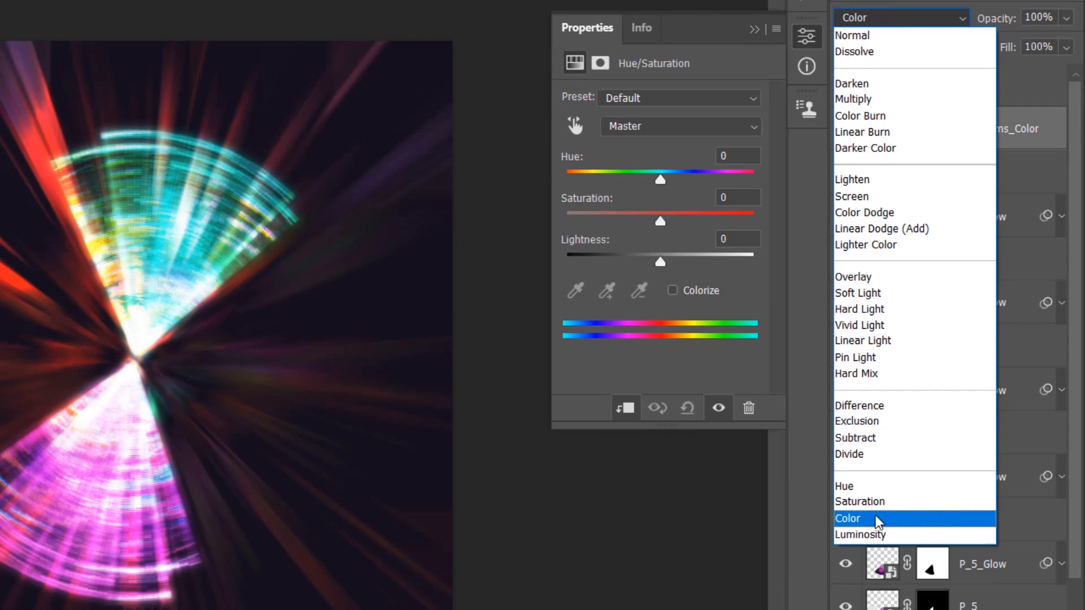
click(877, 519)
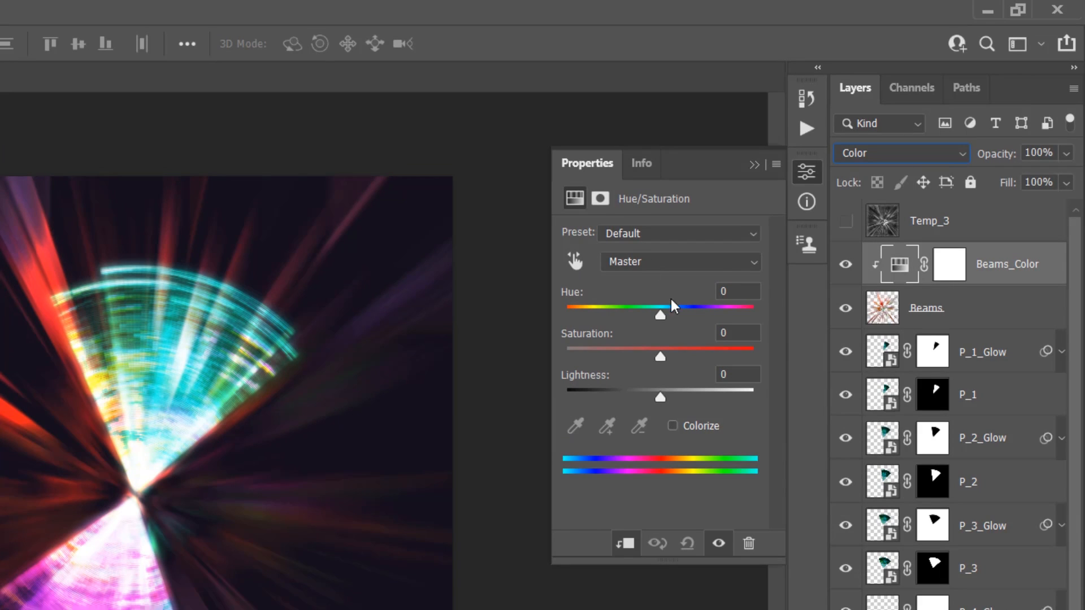
text(-90)
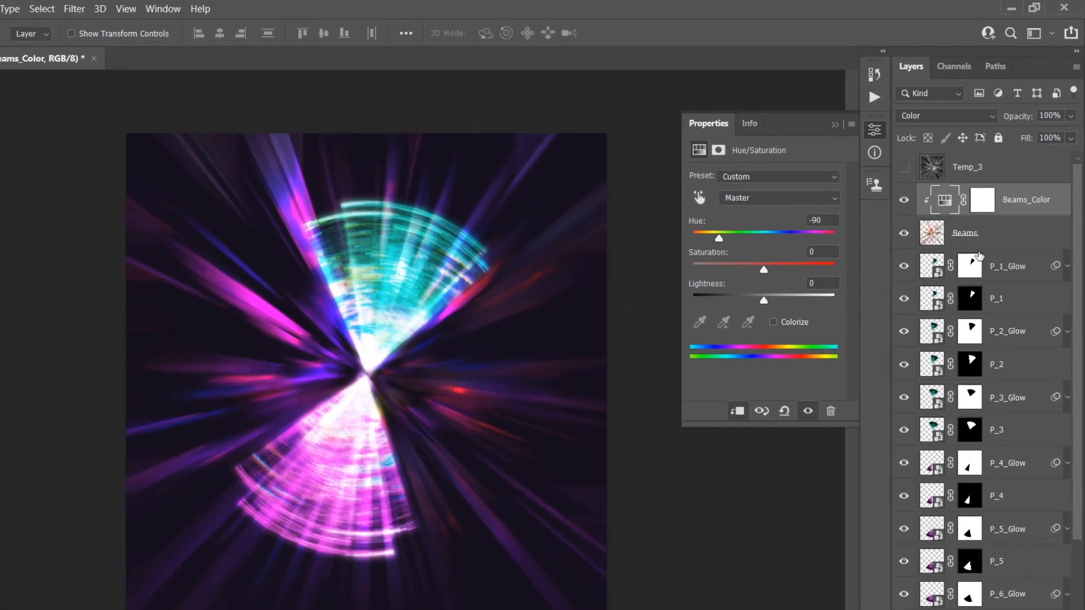
Hide the Beams layer and load its pixels as a selection
click(982, 214)
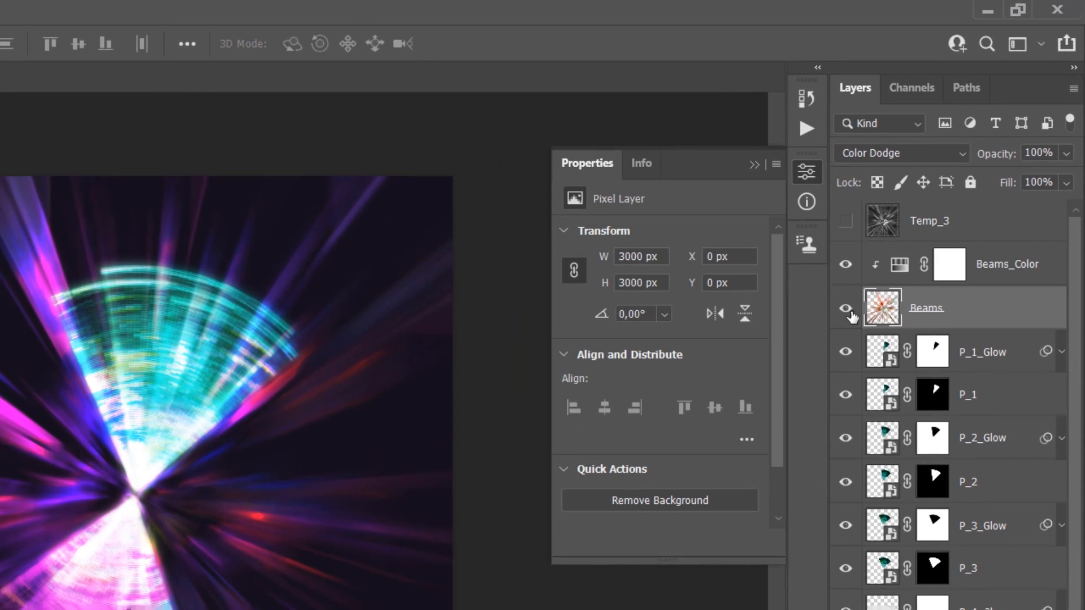
click(848, 311)
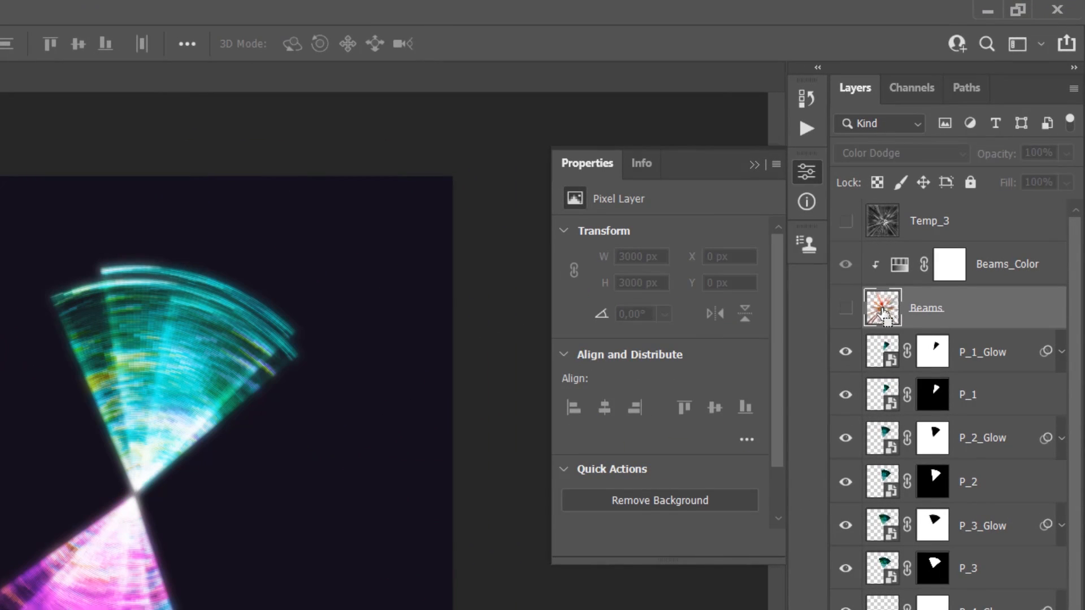
ctrl+click(884, 312)
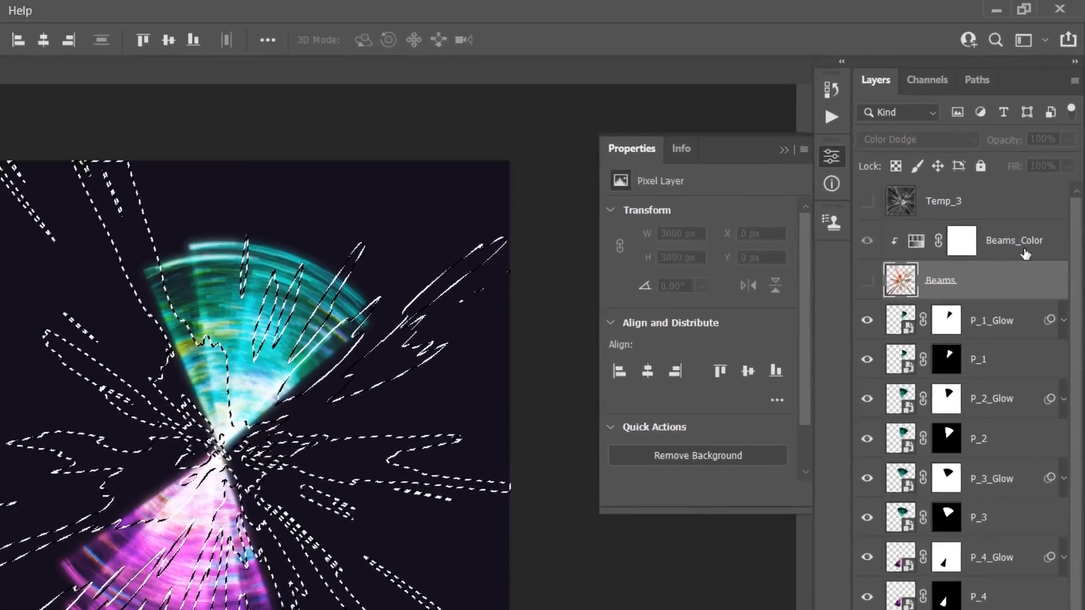
Stamp all visible layers into a new layer above Beams_Color and copy its selected area onto another layer
click(1042, 186)
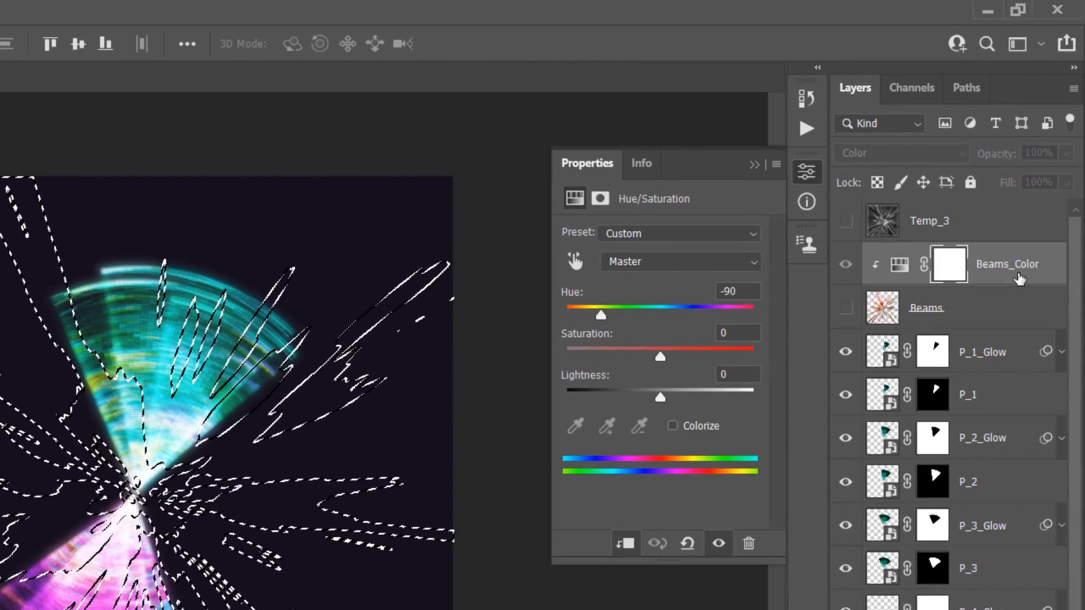
key(ctrl+alt+shift+e)
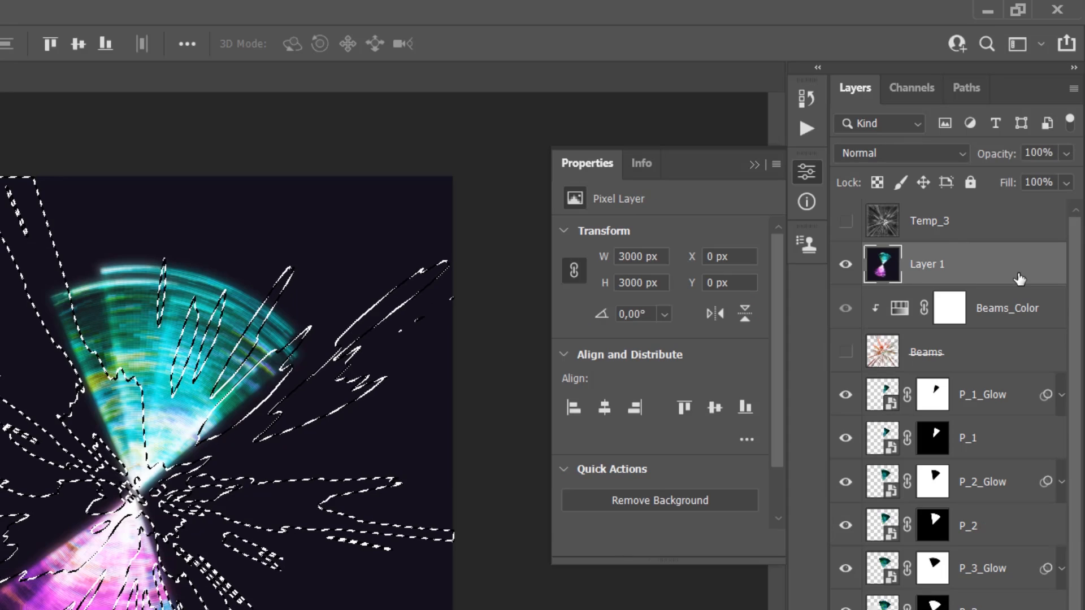
key(ctrl+j)
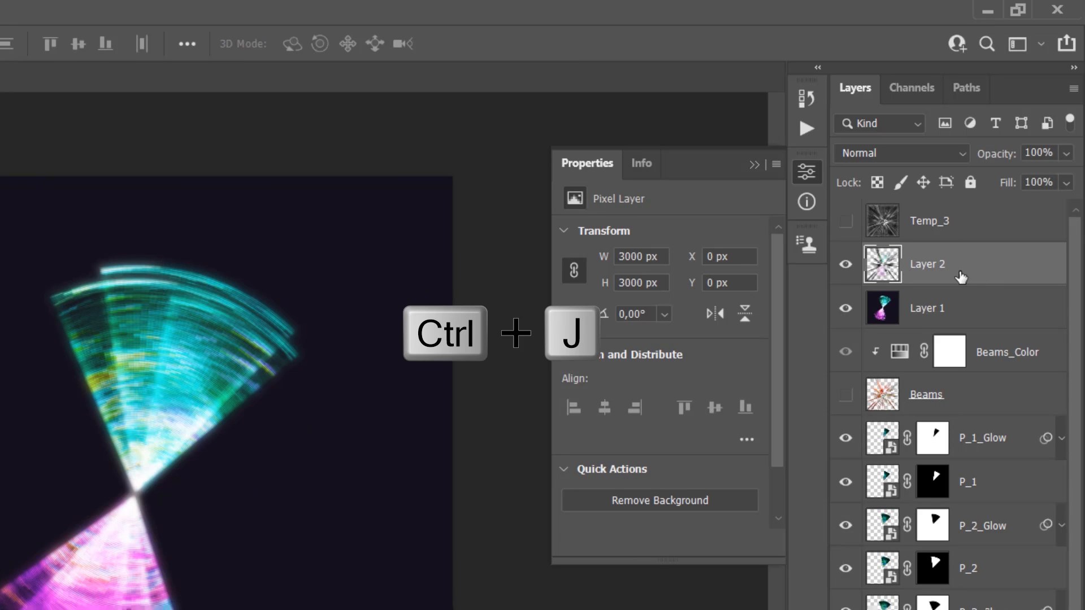
Set Layer 2's blend mode to Linear Dodge (Add) and apply a Levels adjustment with the black input level at 15
click(911, 154)
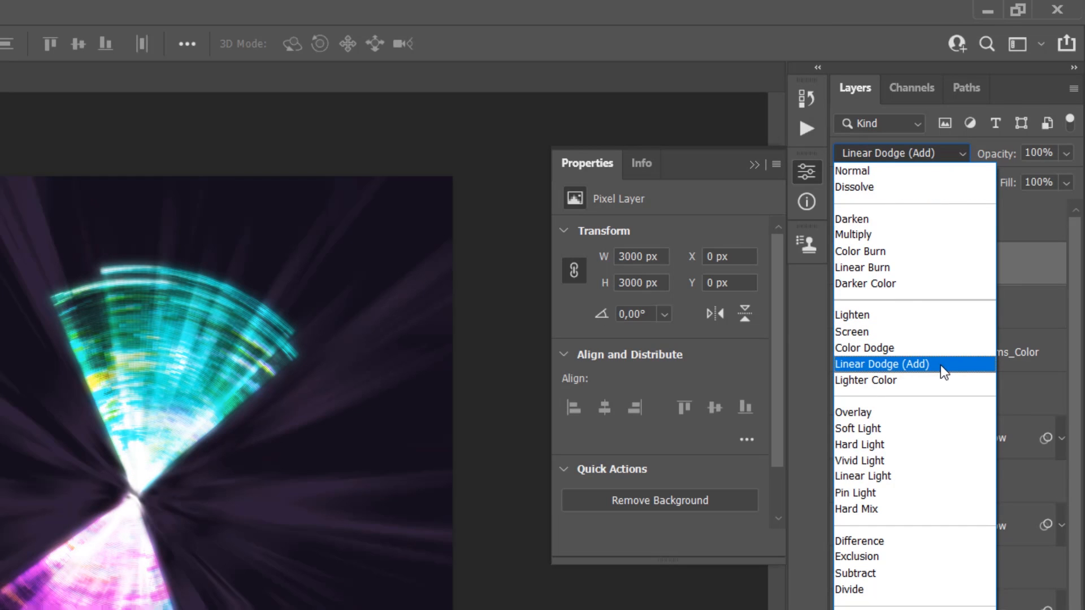
click(940, 365)
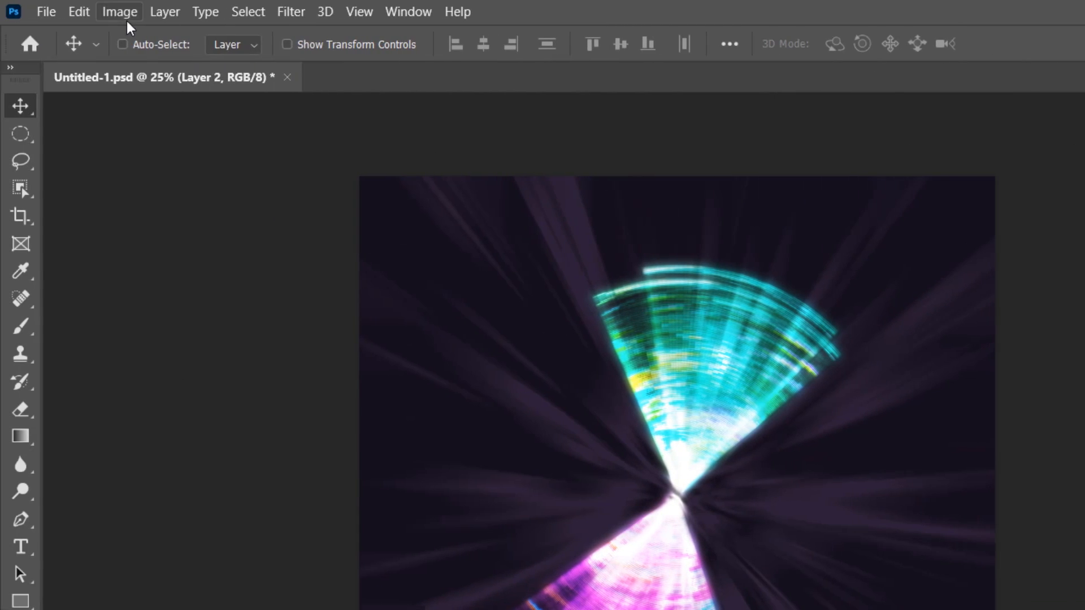
click(127, 21)
mouse_move(305, 61)
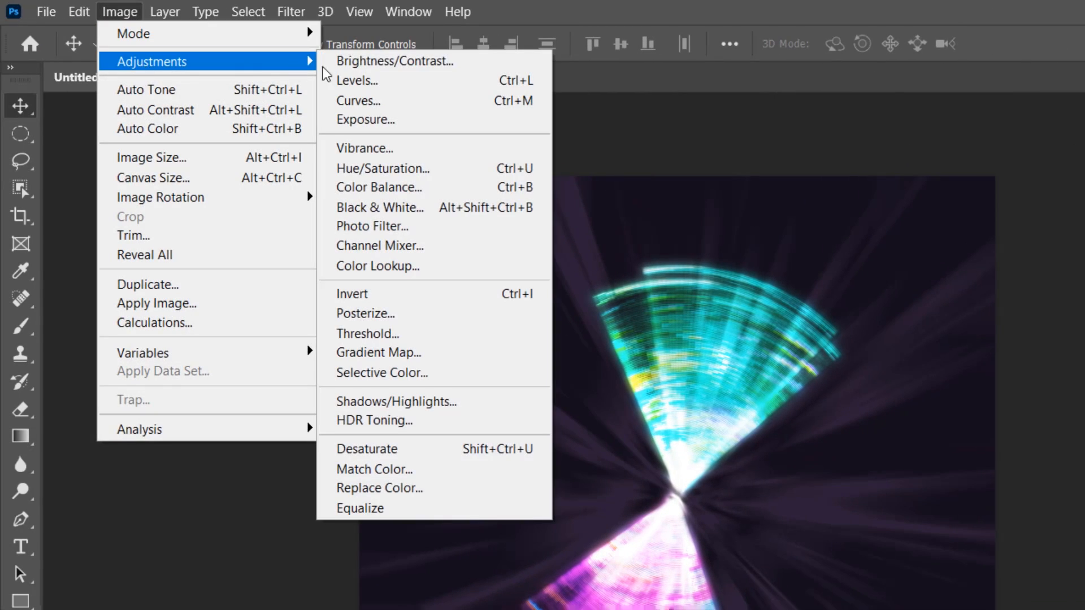
click(399, 83)
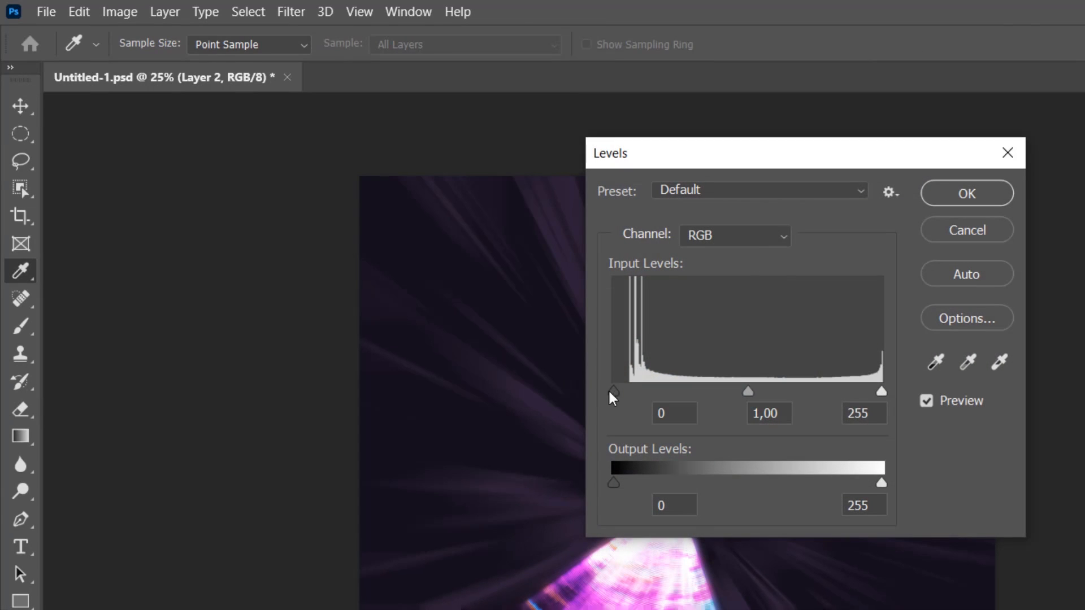
text(15)
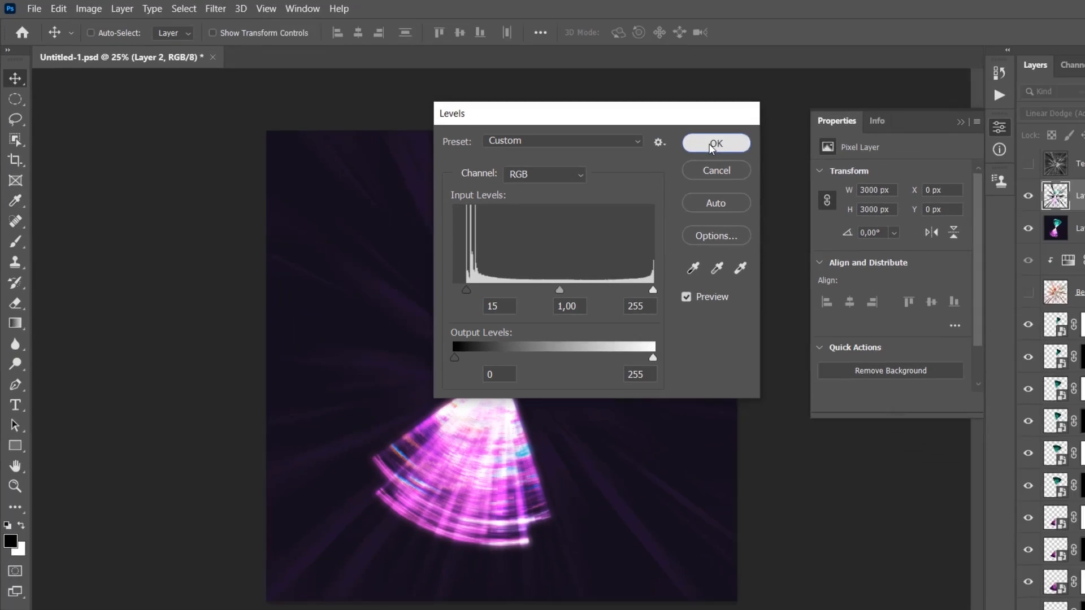
click(961, 194)
Rotate Layer 2 by 15° around its center and rename the layer SP_1
key(ctrl+t)
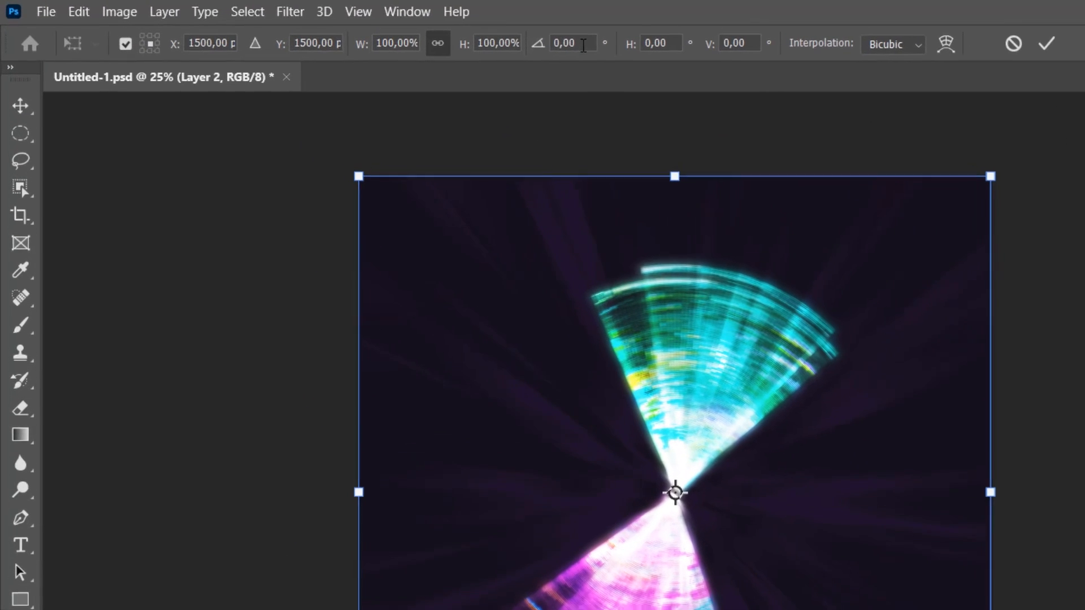
click(360, 31)
text(15)
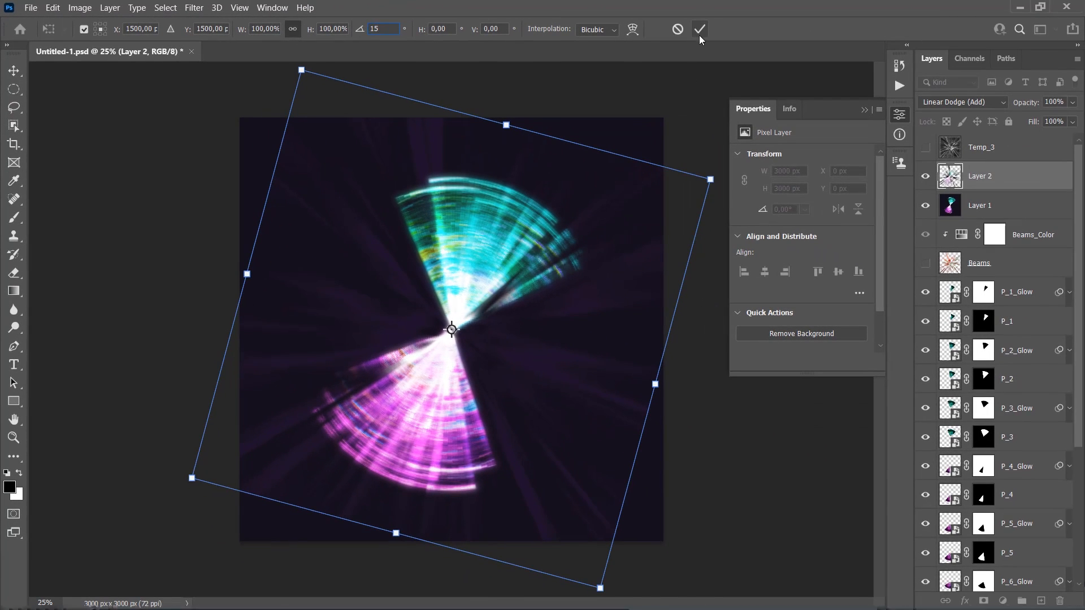
click(700, 31)
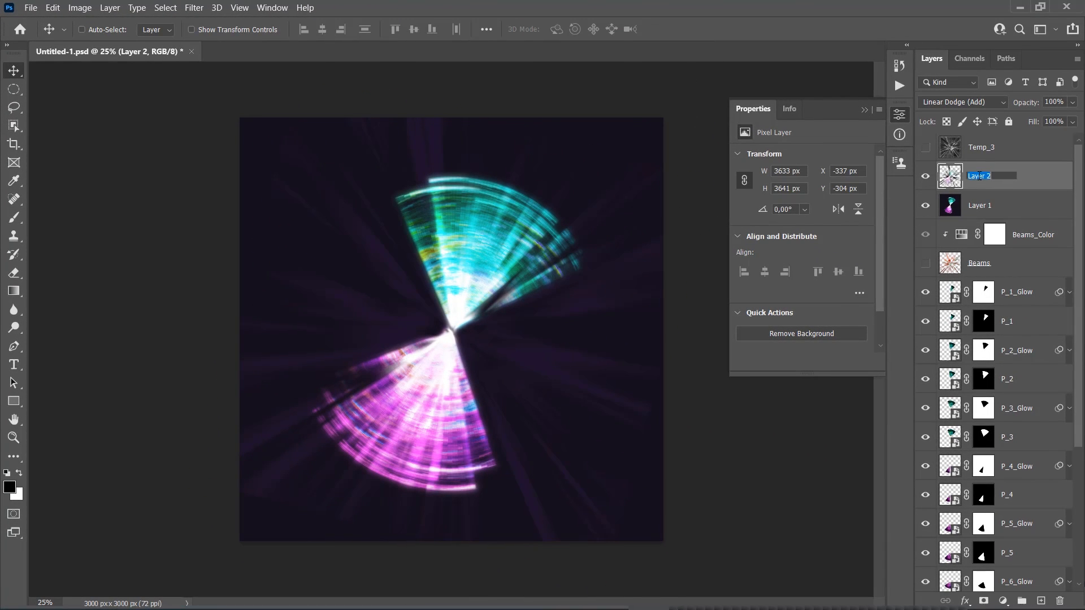
text(SP_1)
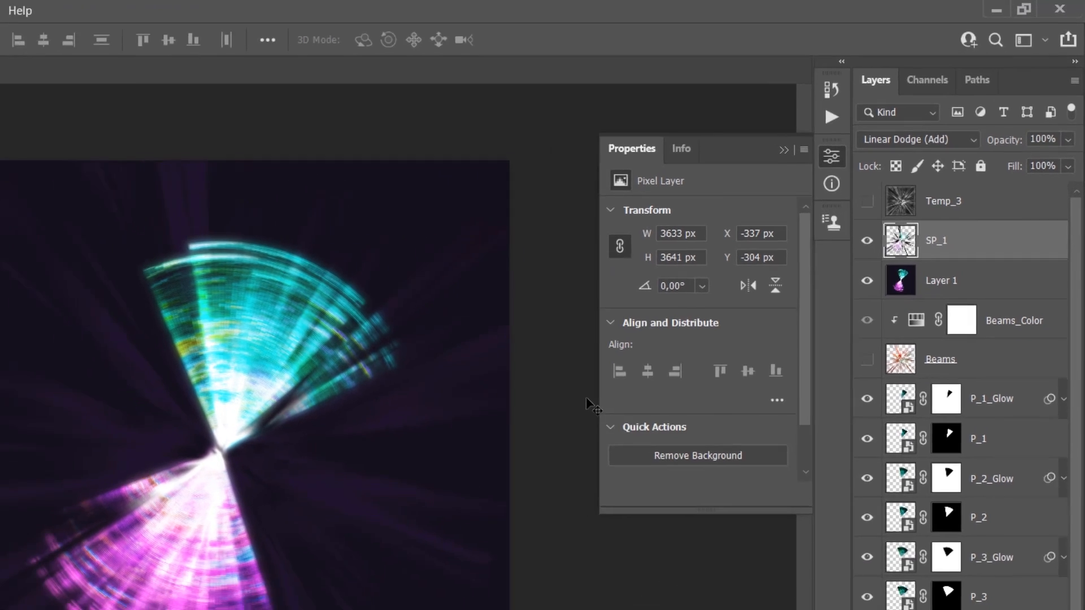
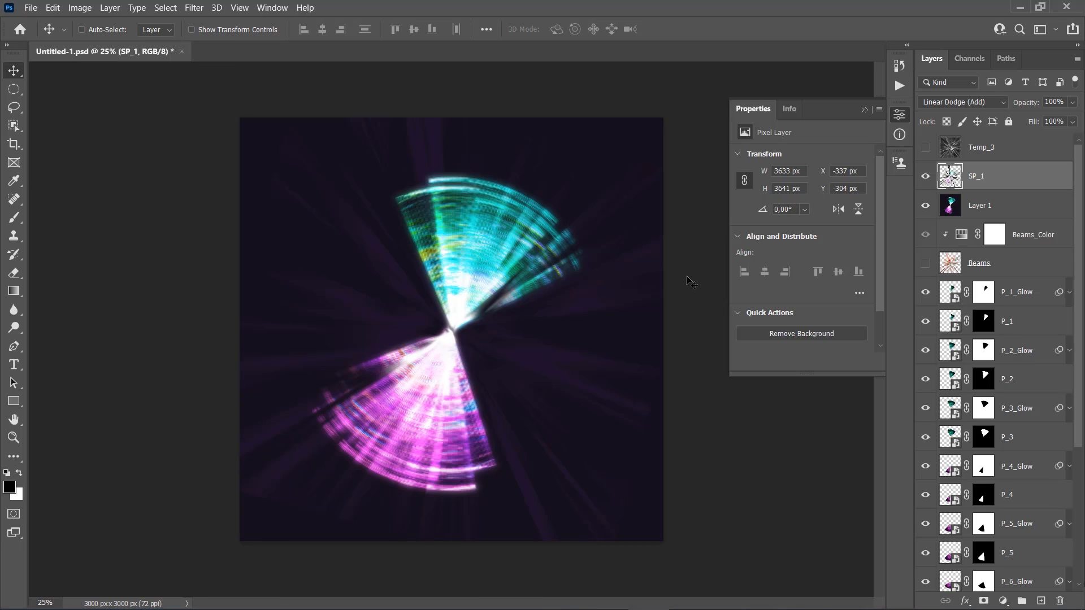
Load the Beams layer's pixels as a selection and copy that area of Layer 1 onto a new layer
click(866, 111)
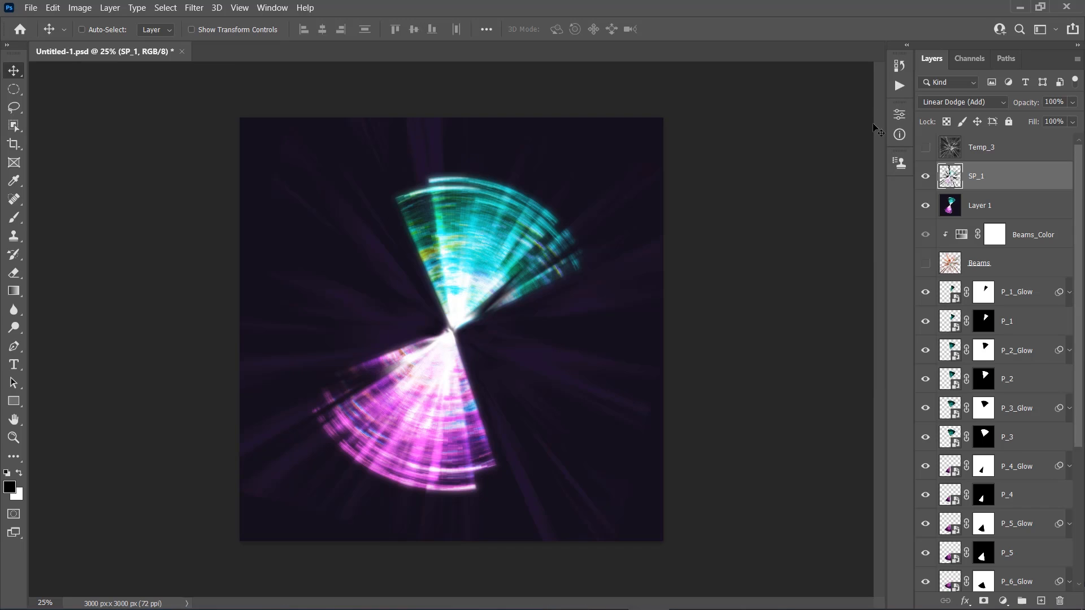
click(955, 267)
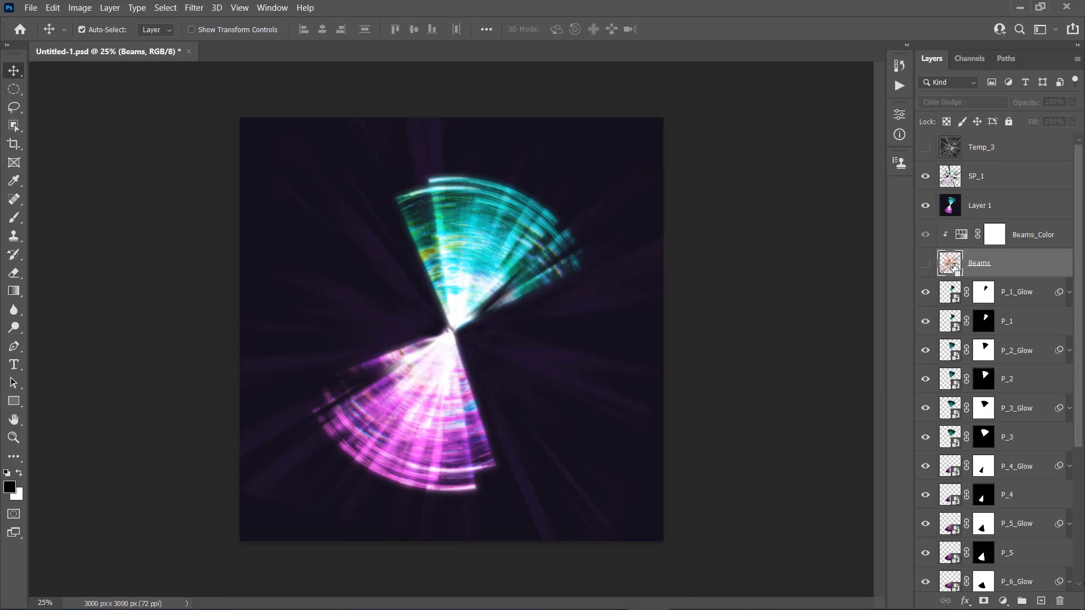
ctrl+click(955, 267)
click(988, 208)
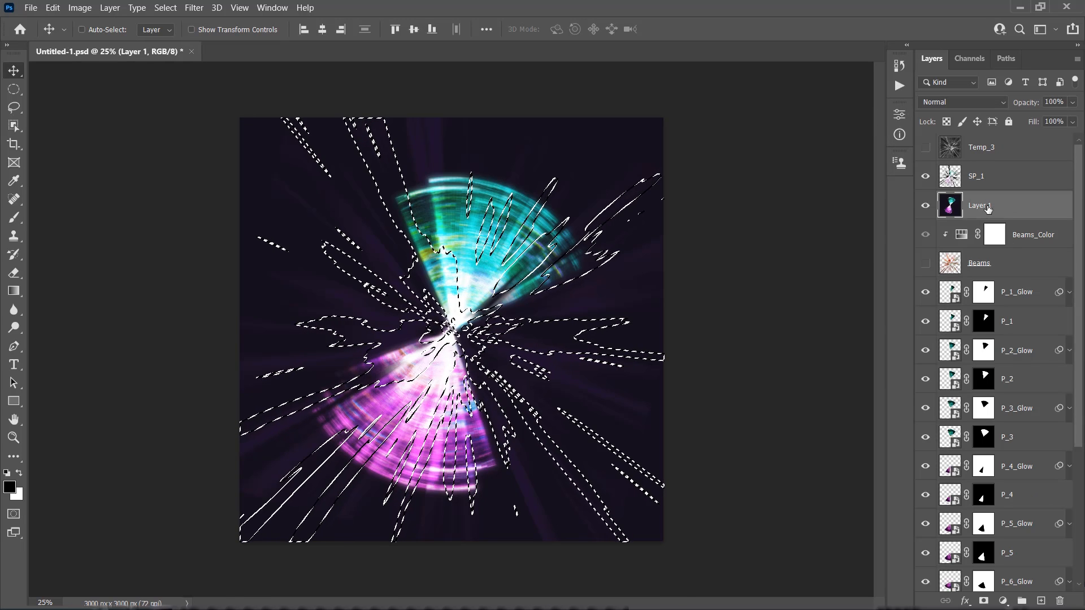
key(ctrl+j)
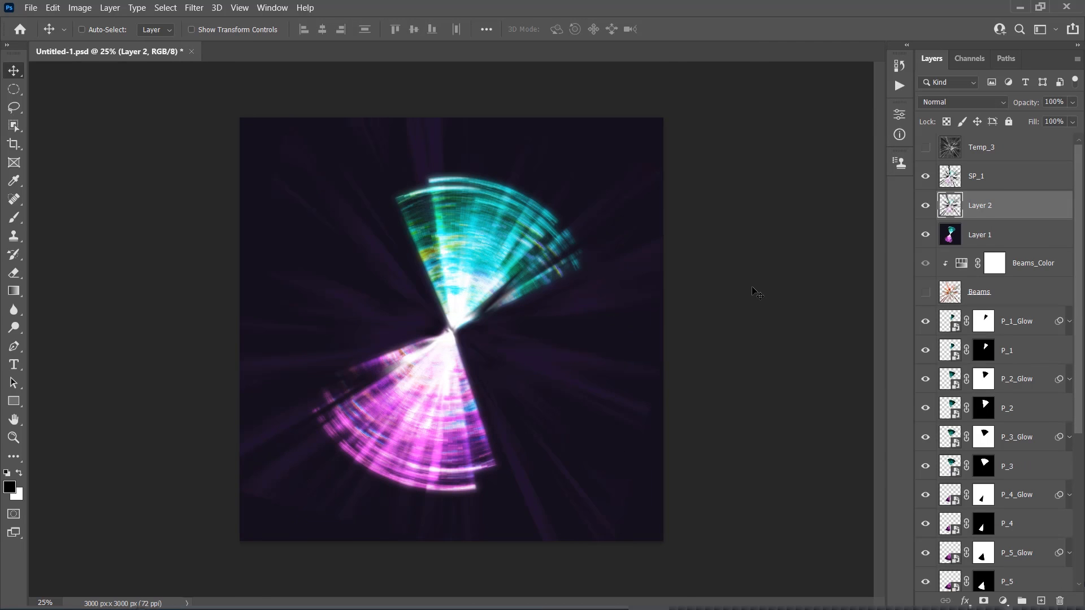
Set the new Layer 2's blend mode to Linear Dodge (Add) and apply Levels with the black input level at 15
click(943, 104)
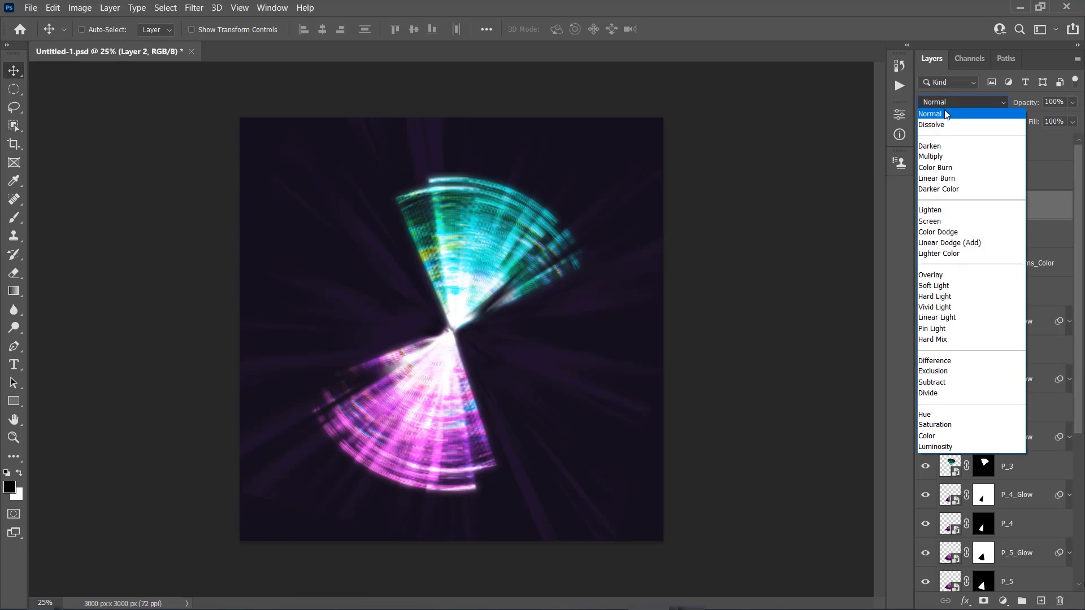
click(994, 244)
click(80, 7)
mouse_move(124, 40)
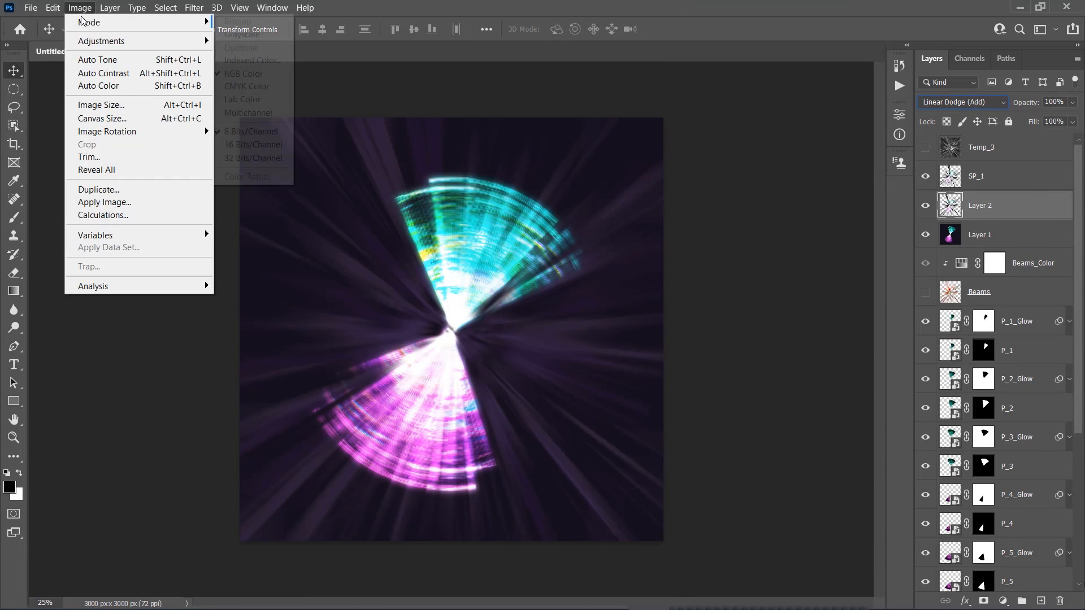
click(269, 53)
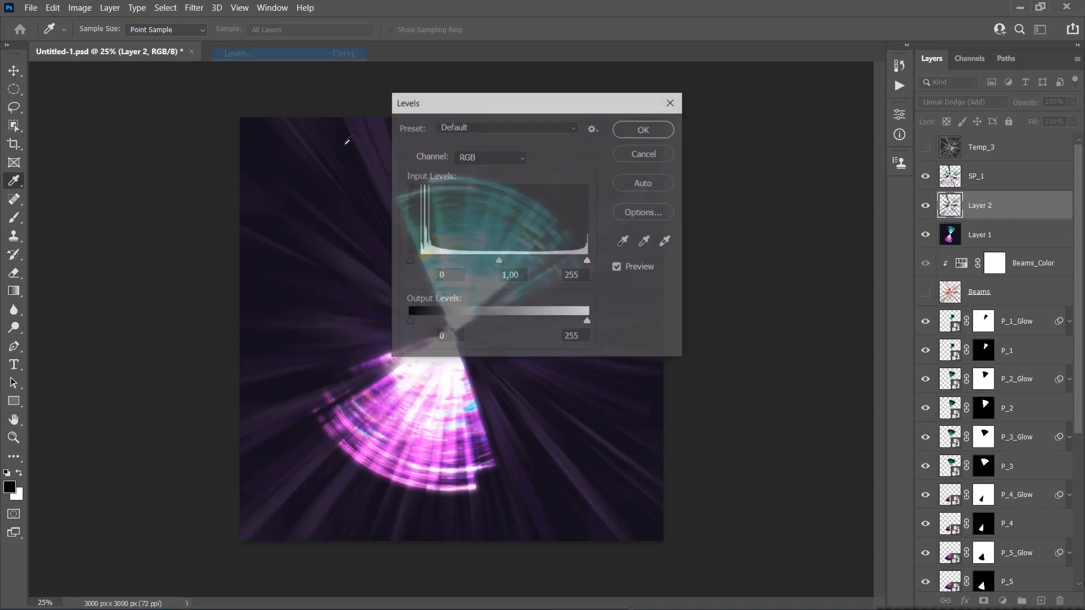
text(15)
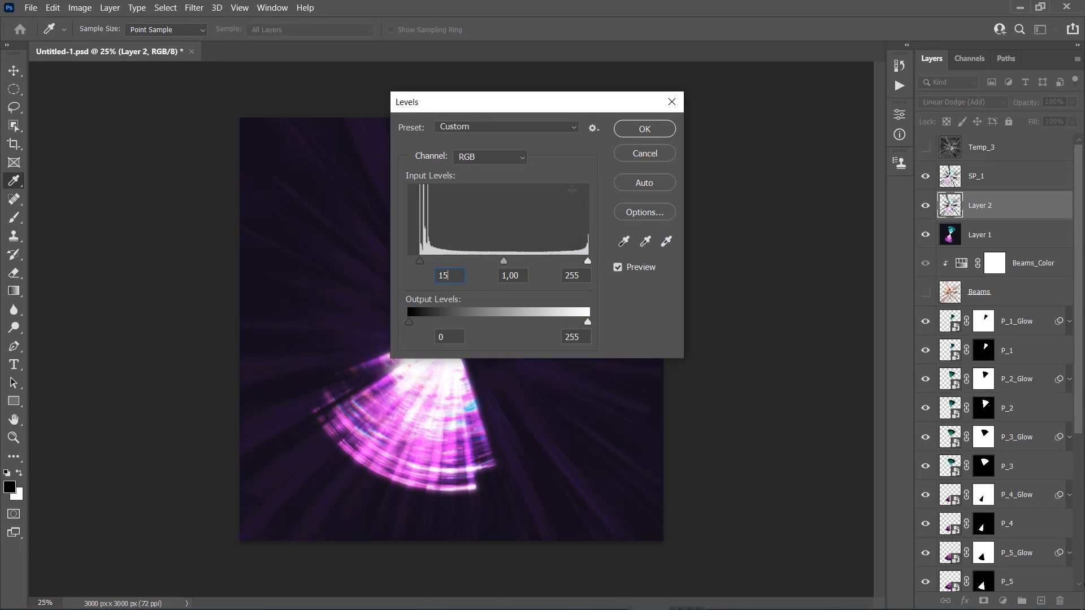
click(632, 133)
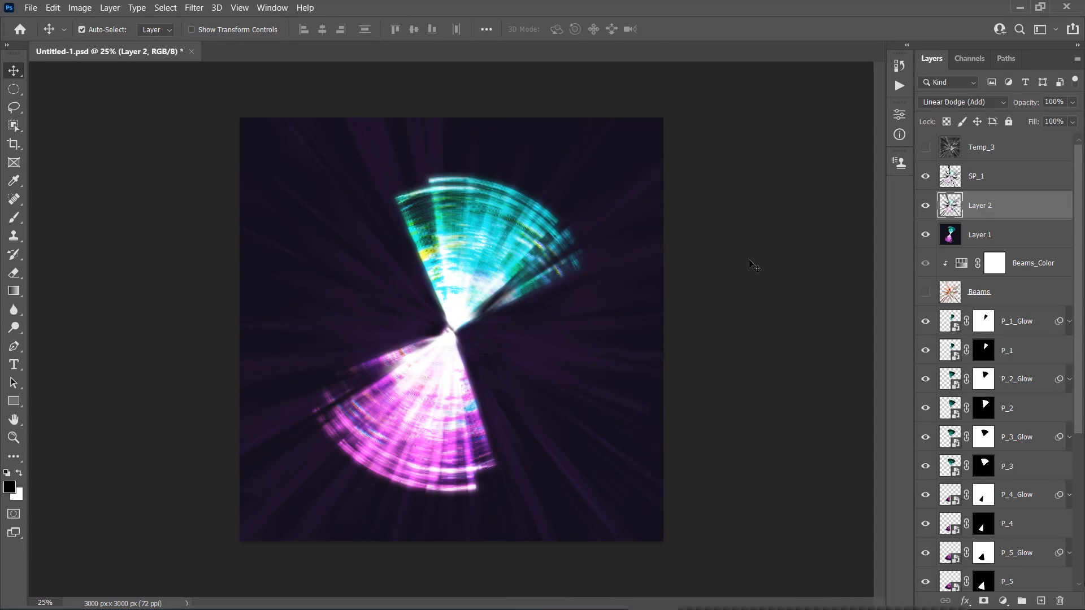
Rotate Layer 2 by 60° around its center and rename the layer SP_2
key(ctrl+t)
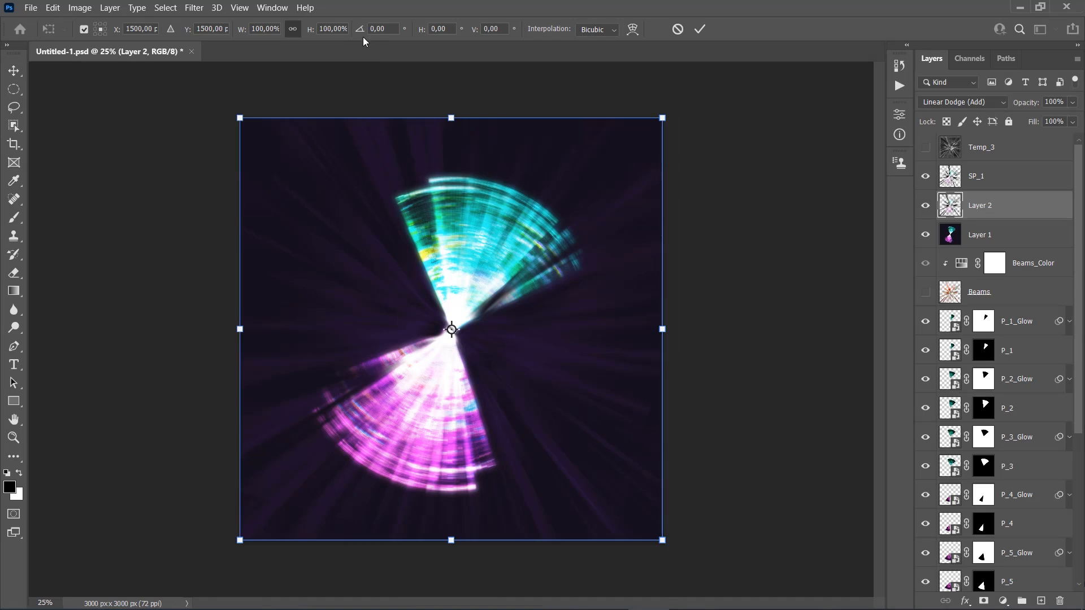
text(60)
key(Return)
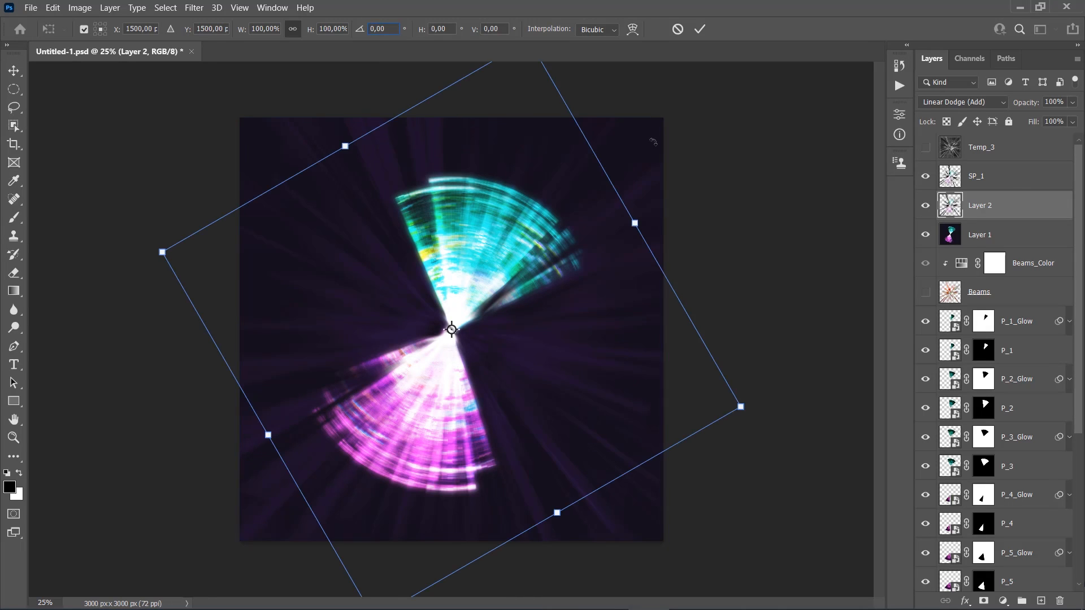
key(Return)
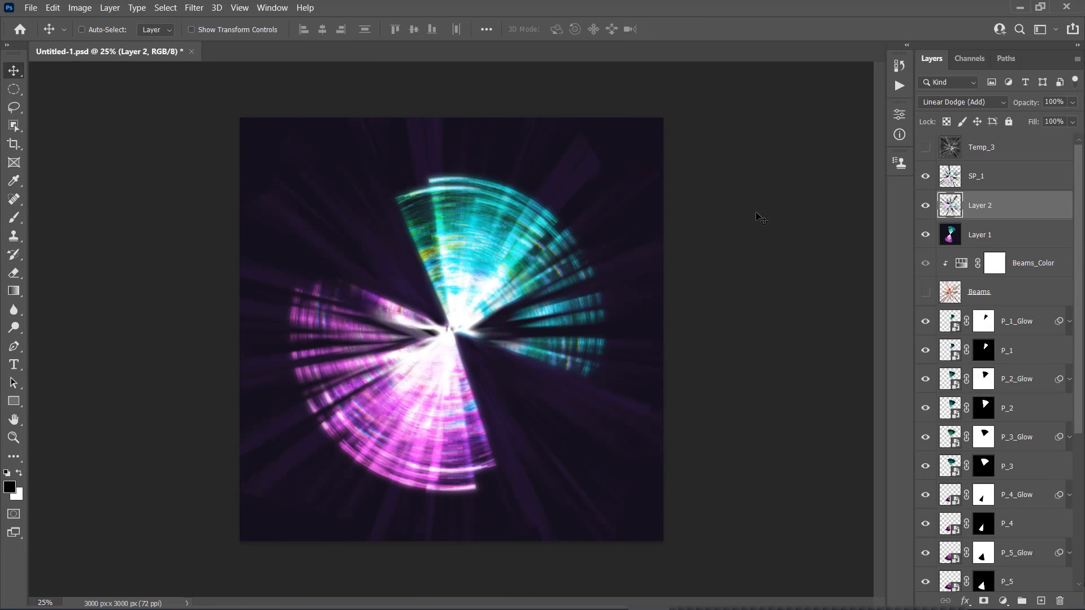
double_click(980, 207)
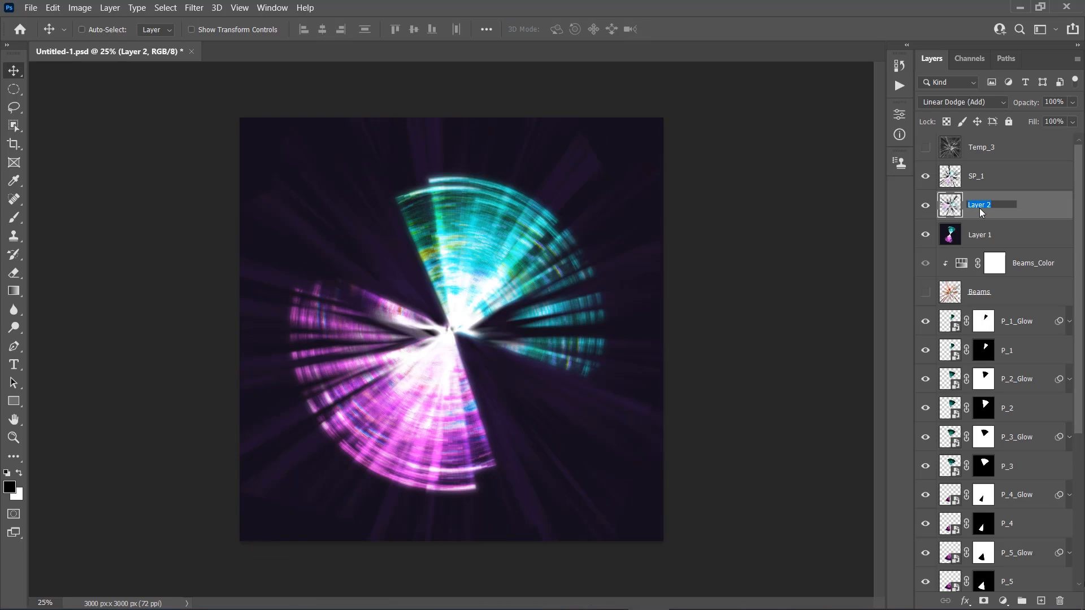
text(SP_2)
key(Return)
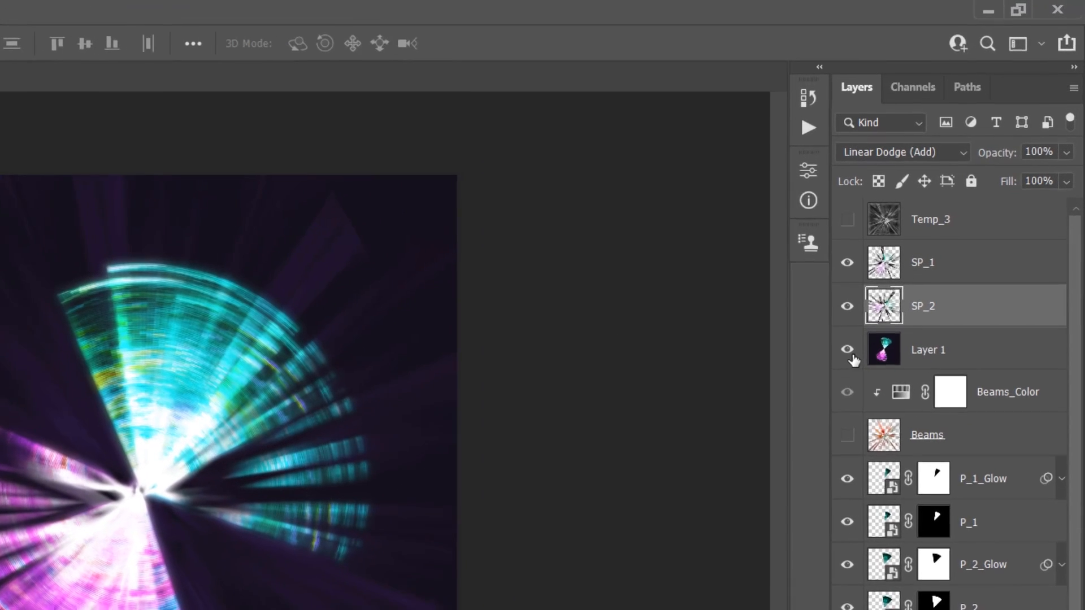
Switch visibility from Layer 1 to the Beams layer and add a Reveal All layer mask to SP_1
click(925, 235)
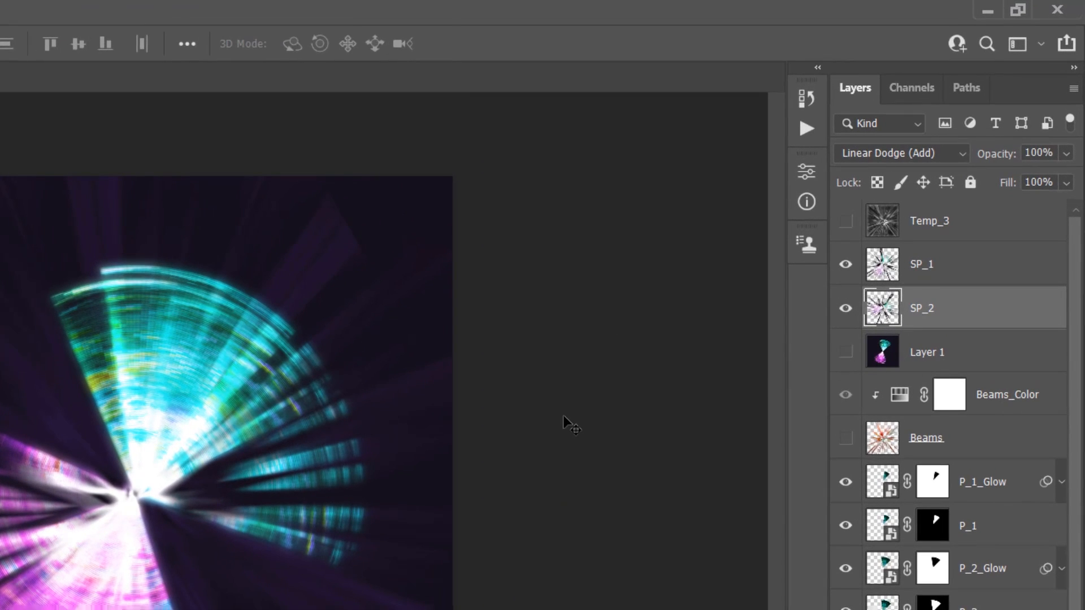
click(847, 440)
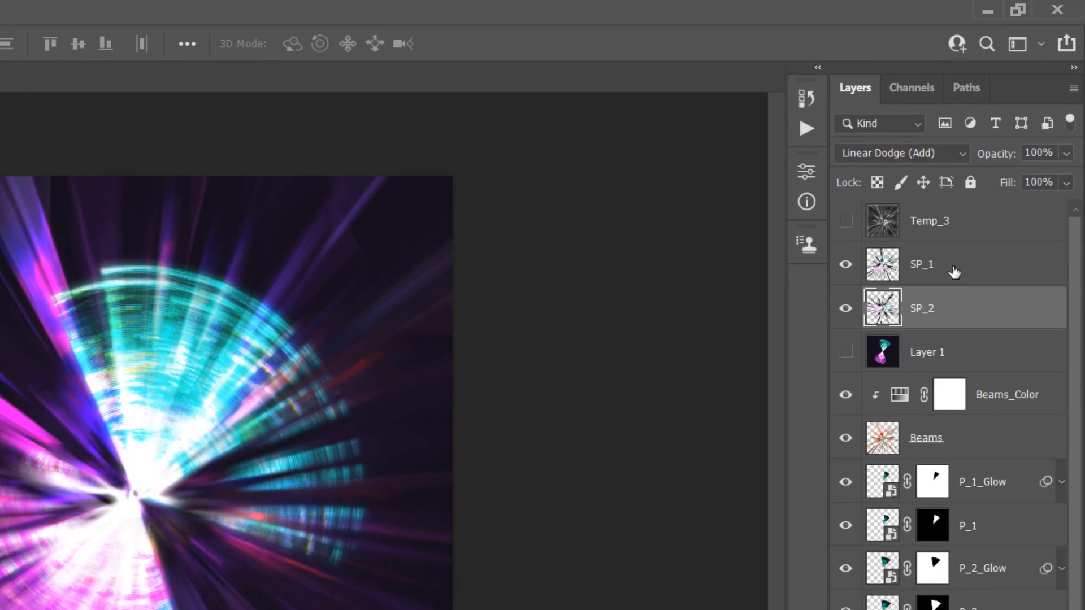
click(954, 273)
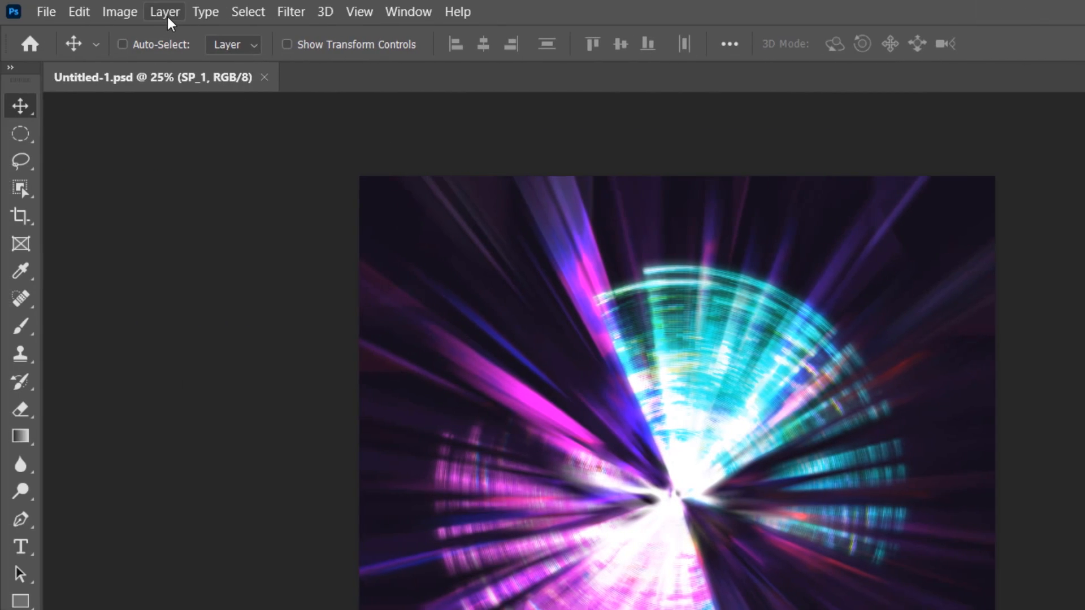
click(164, 12)
mouse_move(232, 328)
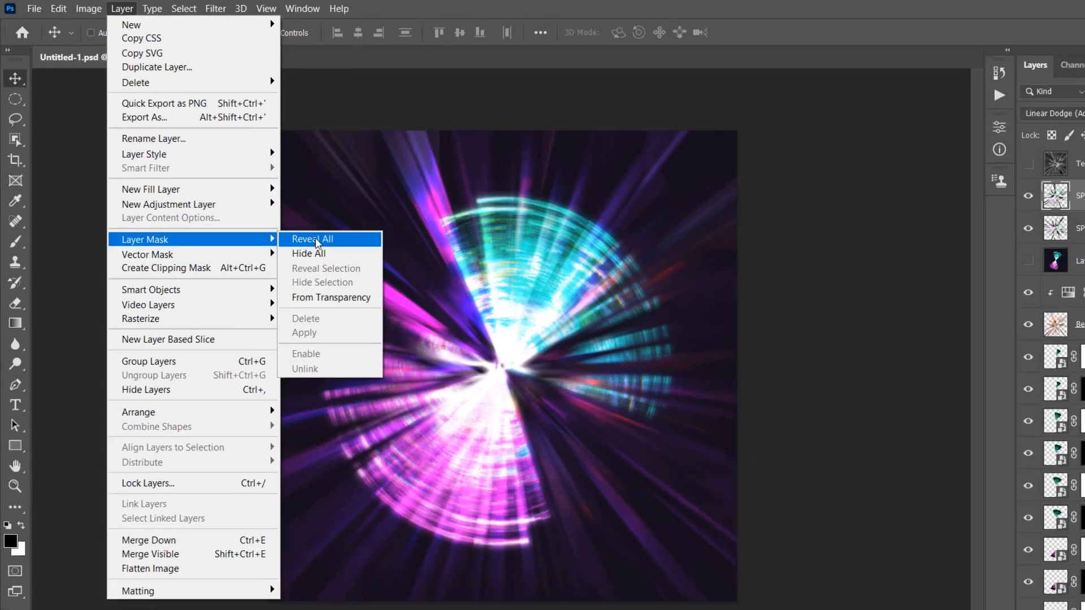
click(422, 323)
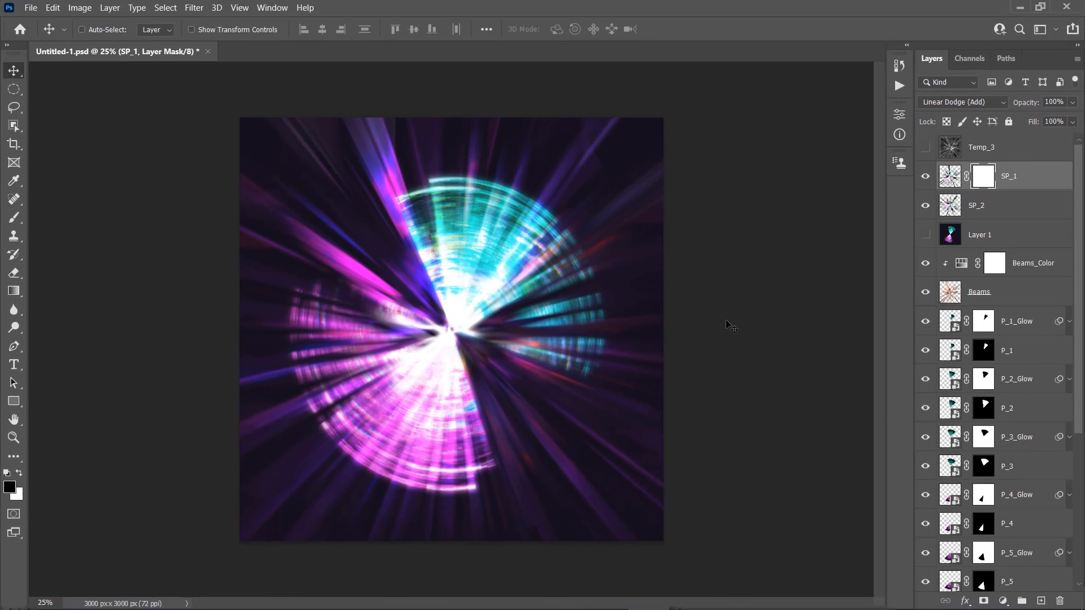
Set up a Soft Round brush at 600 px and hide the SP_2 layer
key(b)
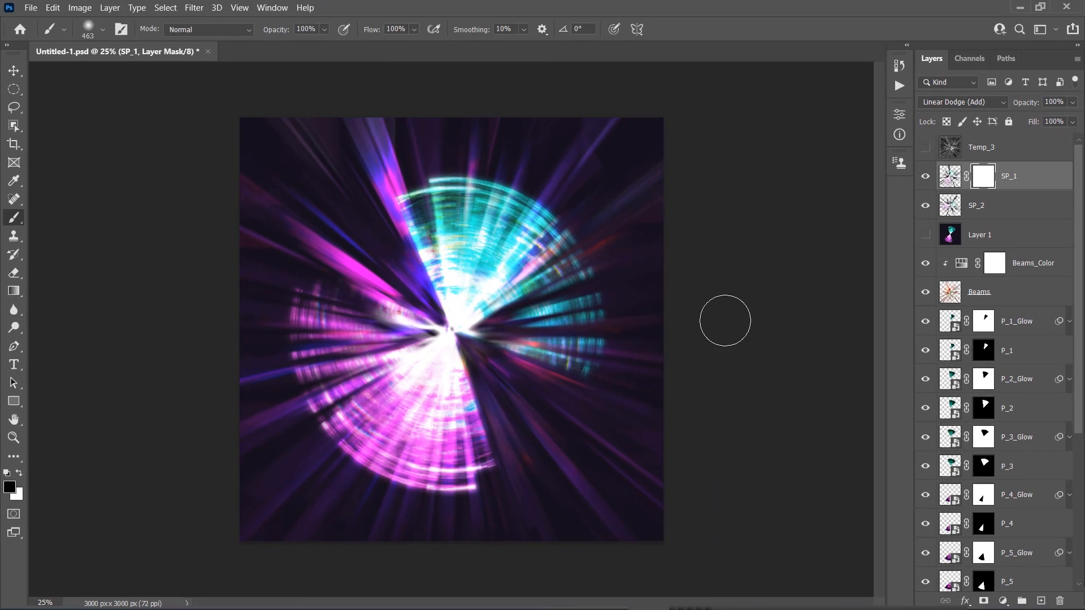
right_click(613, 296)
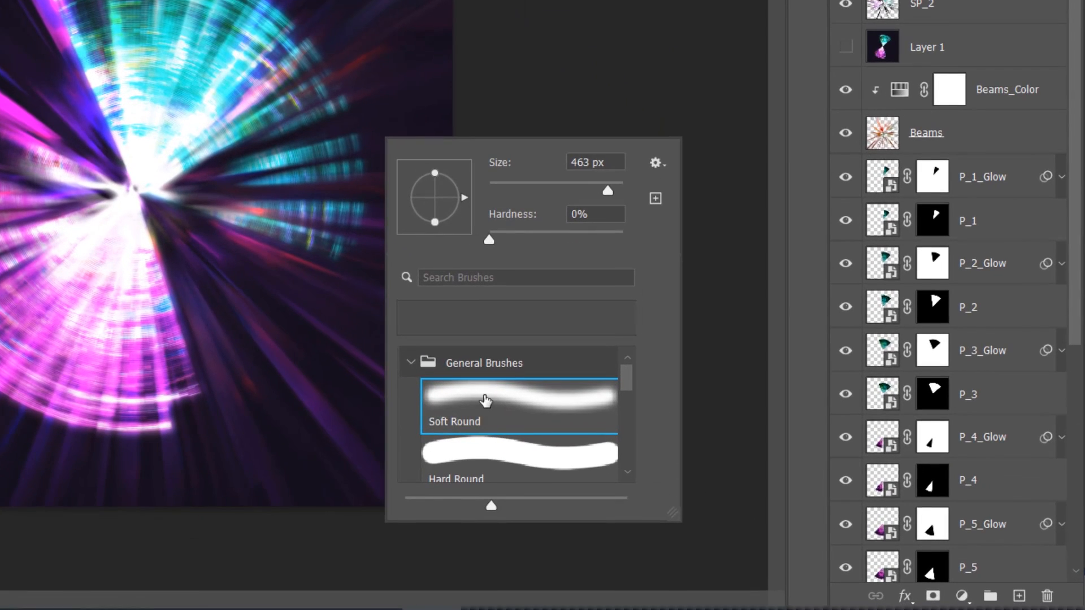
double_click(486, 402)
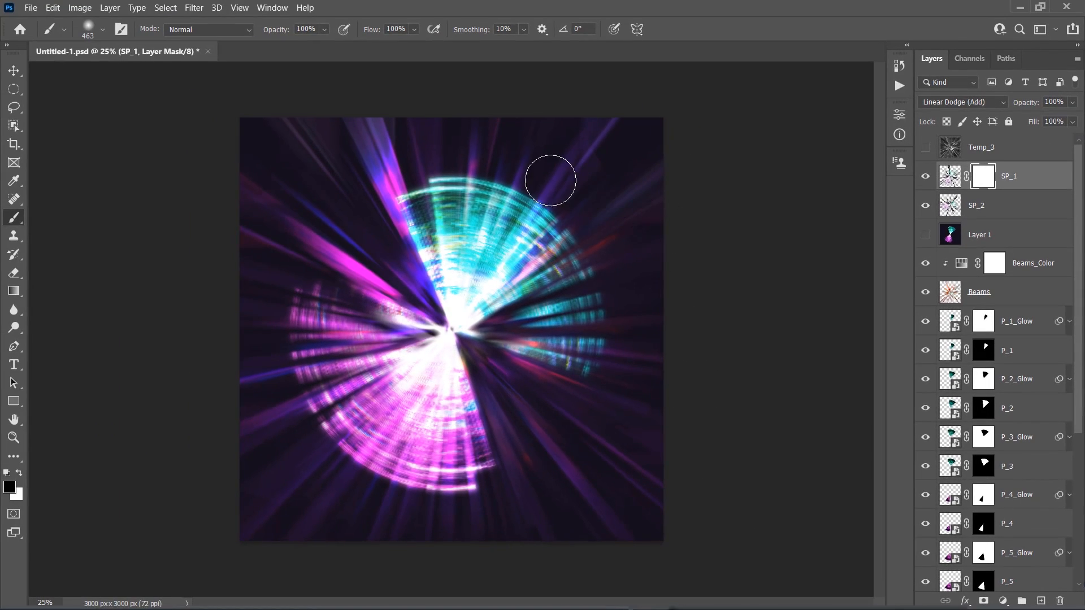
click(926, 206)
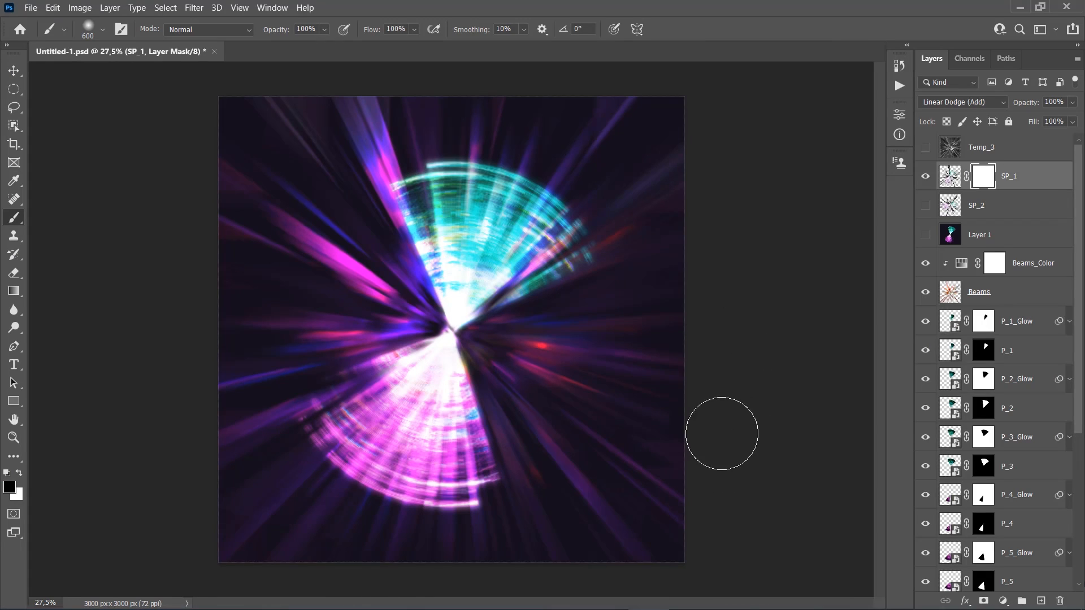
Paint black on SP_1's mask around all canvas edges and corners to fade out the hard outer ends of the light copies
key(ctrl+minus)
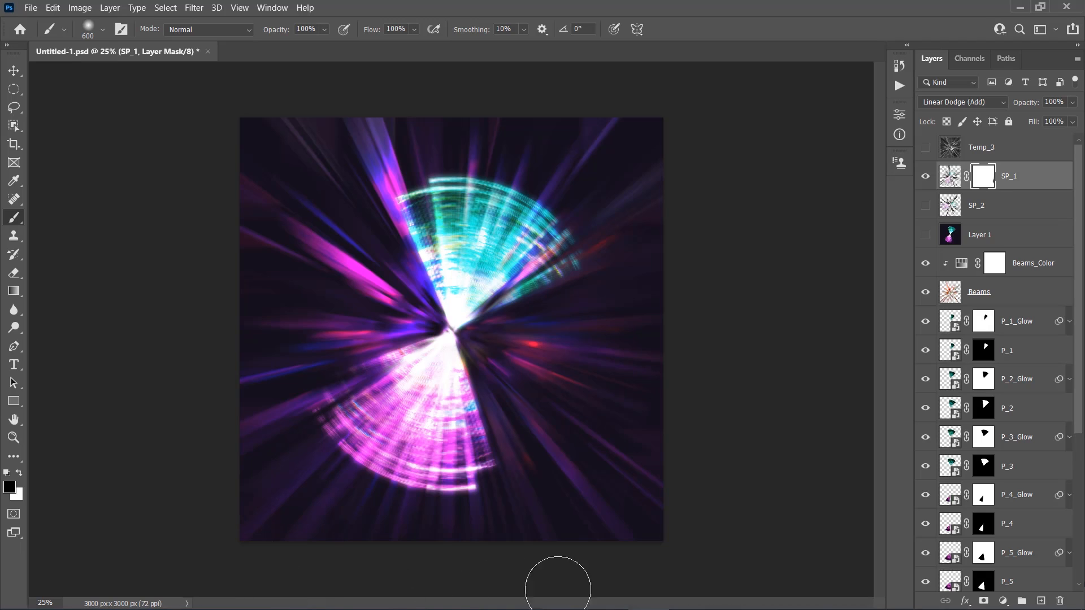
scroll(419, 551, up, 5)
scroll(362, 551, down, 2)
scroll(224, 552, up, 1)
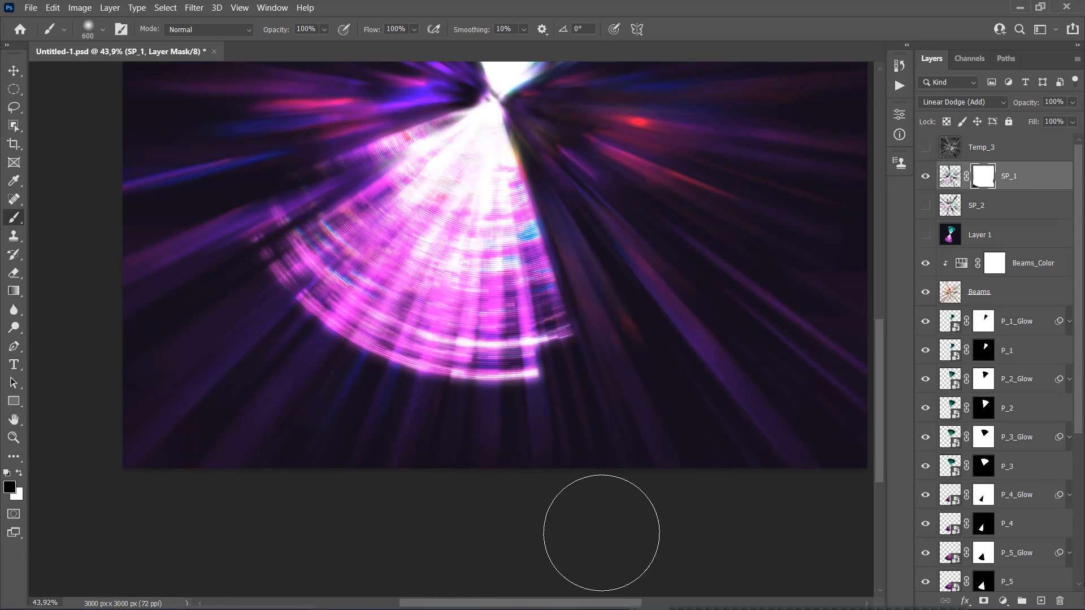
scroll(622, 503, up, 2)
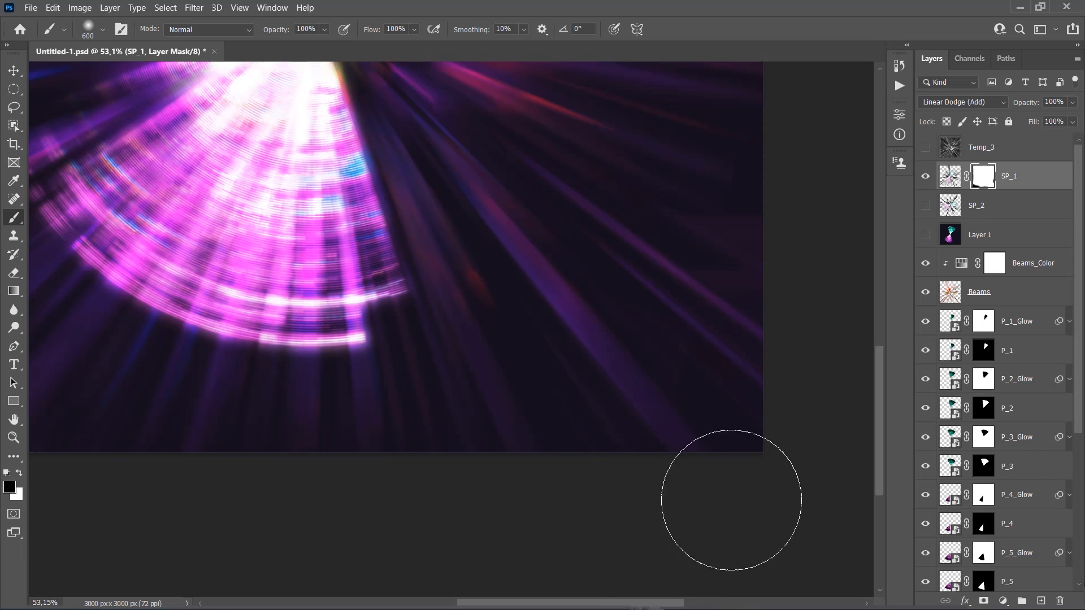
scroll(761, 273, up, 2)
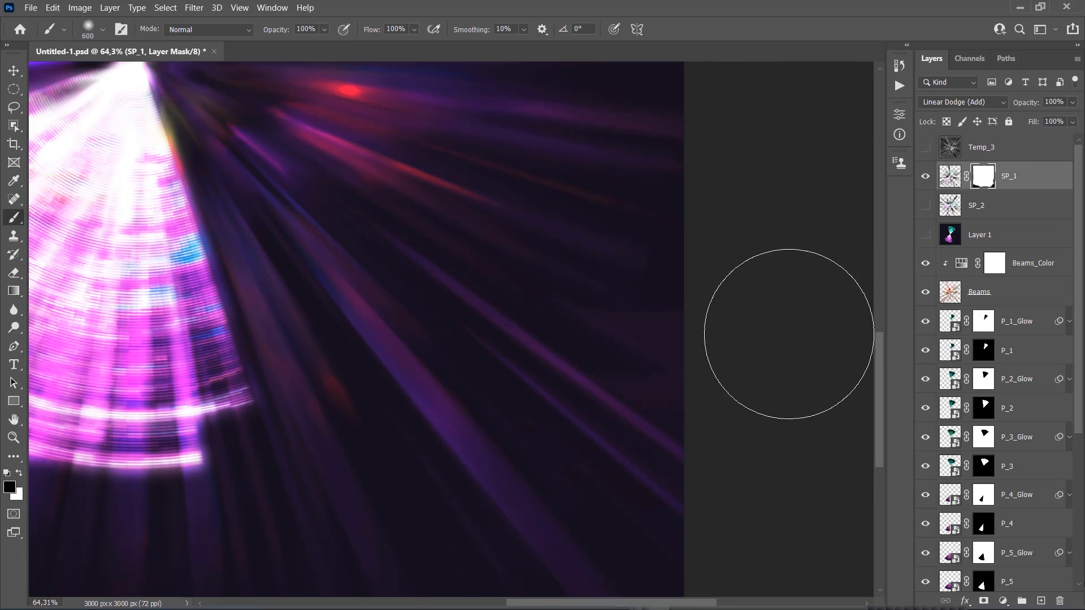
scroll(778, 417, up, 5)
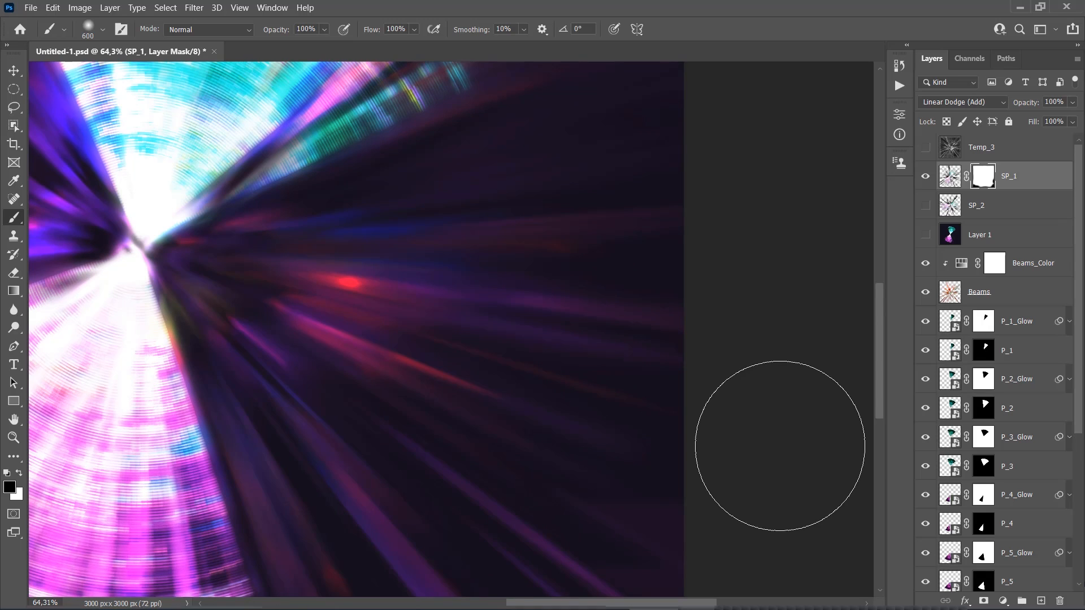
scroll(780, 447, up, 8)
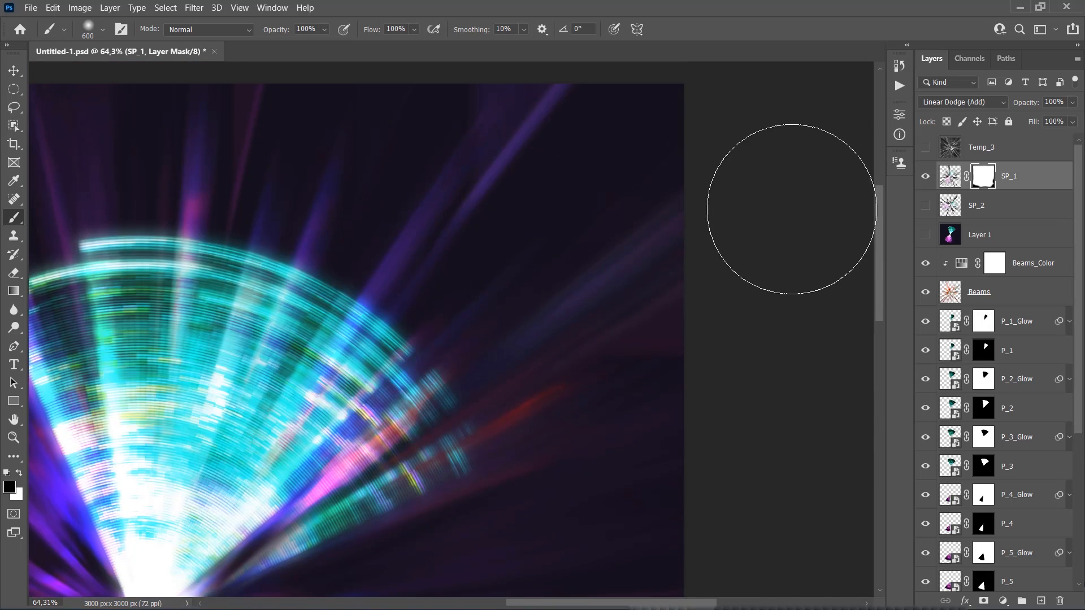
scroll(791, 209, up, 3)
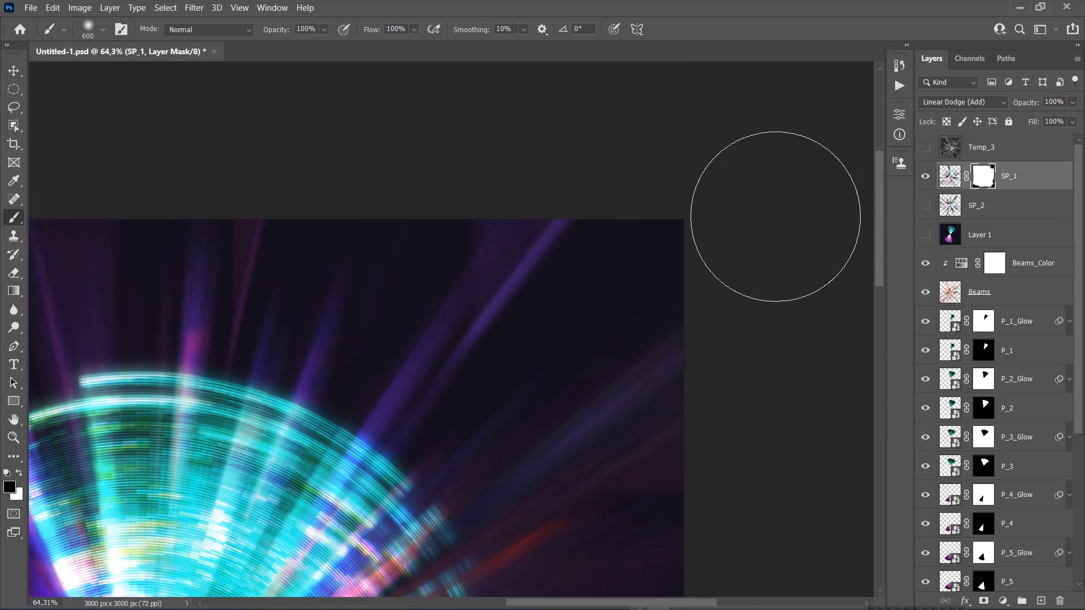
scroll(777, 219, down, 4)
scroll(252, 198, up, 4)
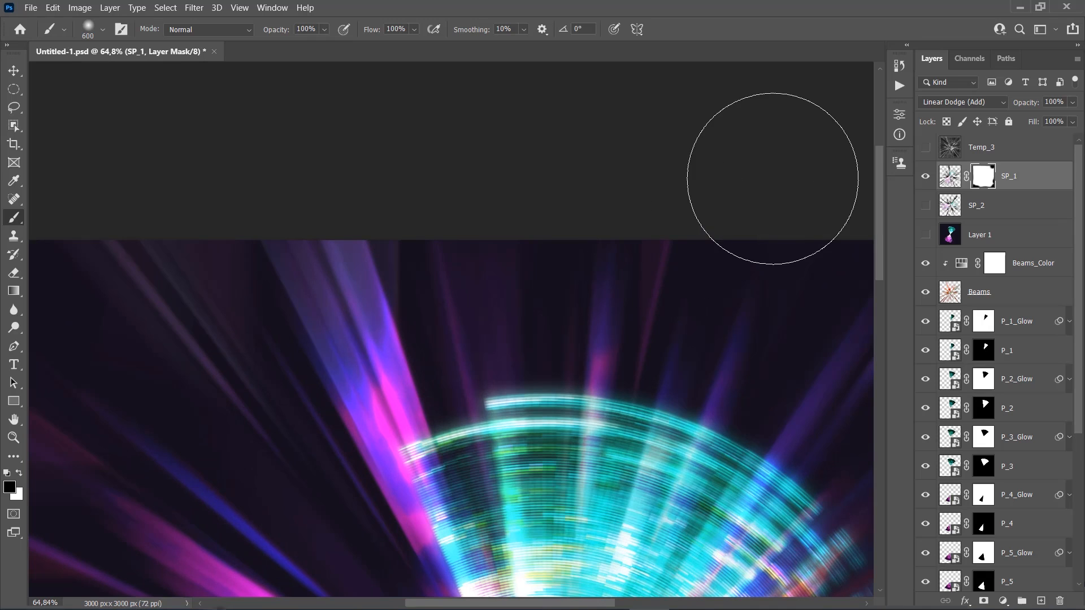
scroll(391, 218, down, 1)
scroll(218, 294, up, 2)
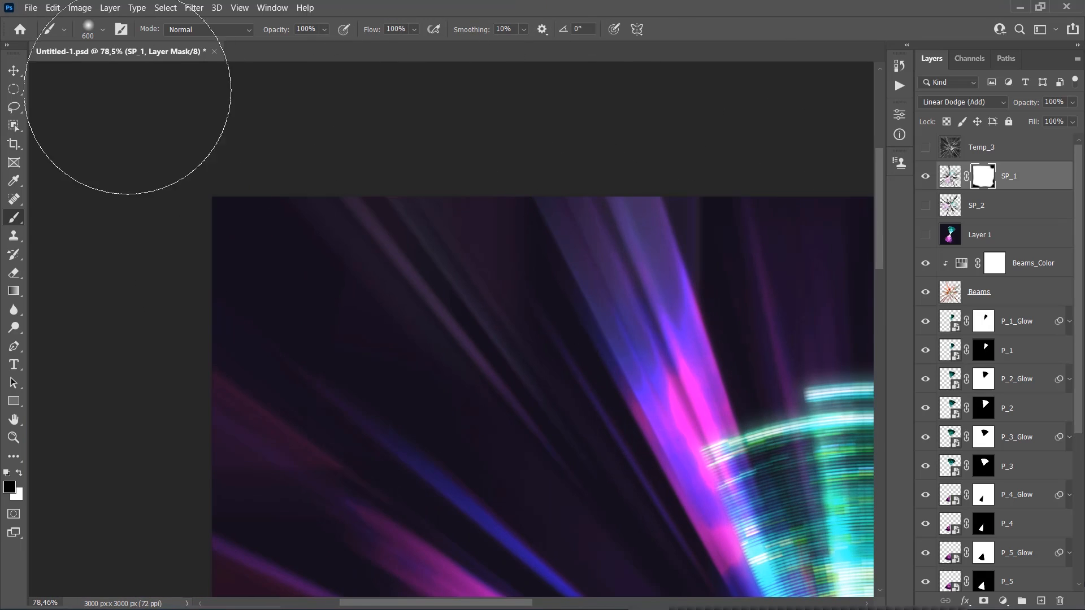
scroll(130, 113, down, 3)
scroll(134, 218, up, 3)
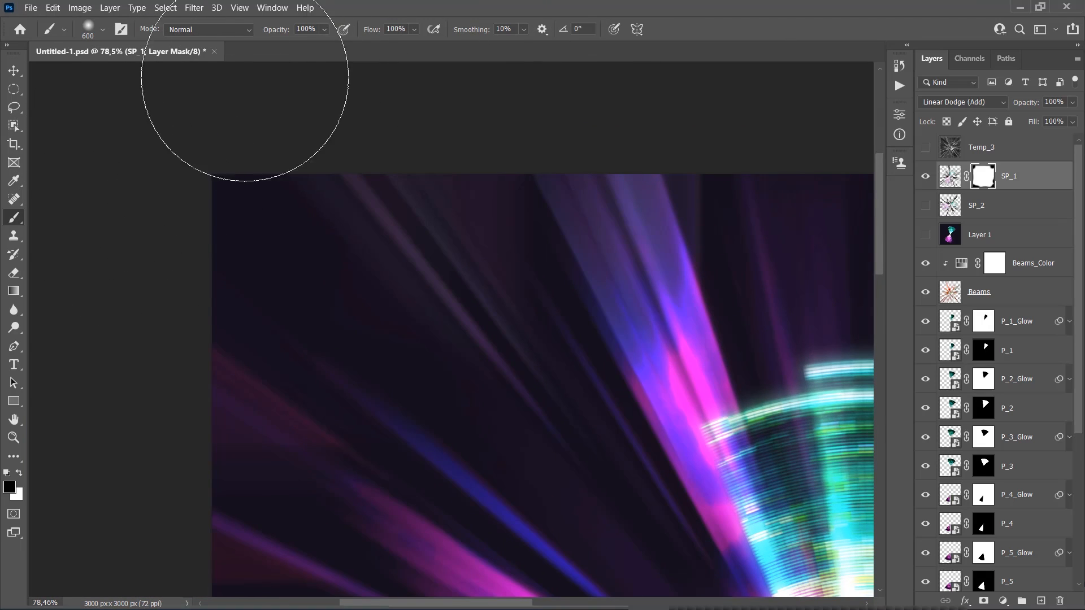
scroll(170, 170, down, 5)
scroll(126, 399, up, 4)
scroll(97, 242, down, 4)
scroll(76, 187, up, 3)
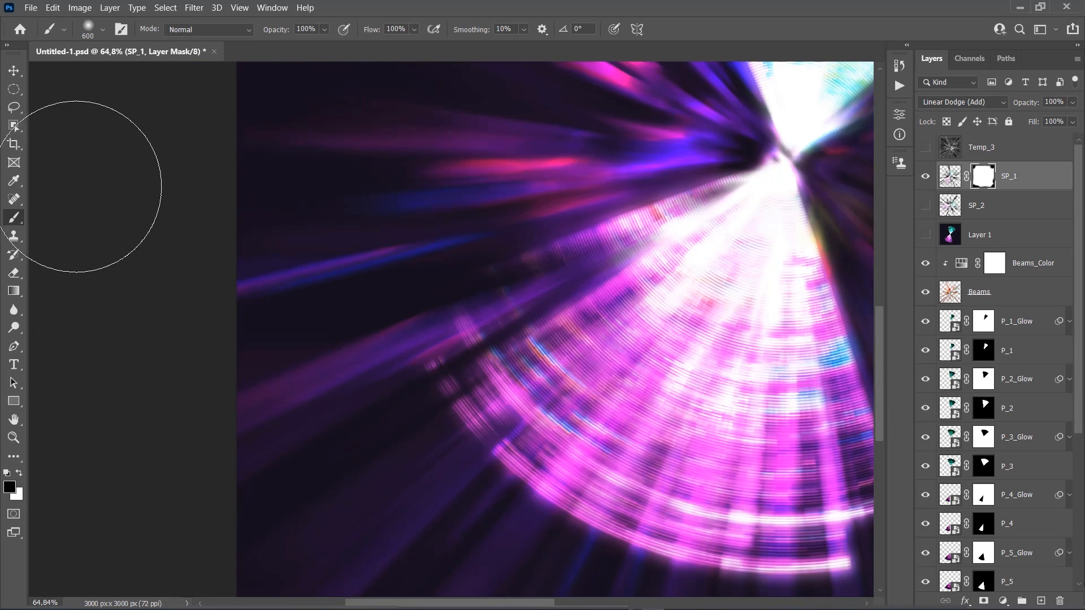
scroll(97, 375, down, 5)
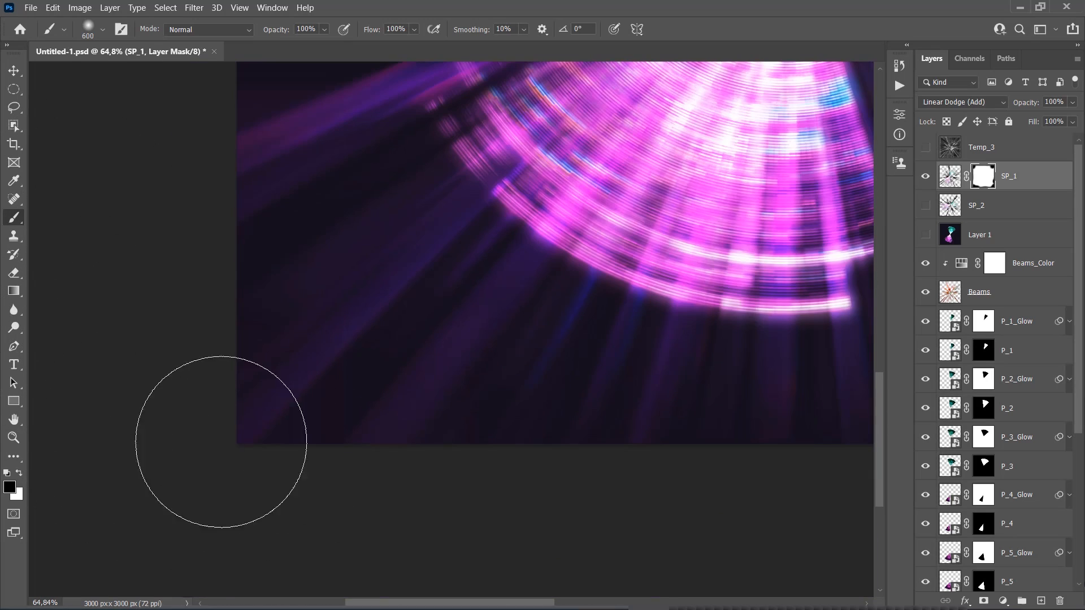
Hide the SP_1 layer, show SP_2 and add a Reveal All layer mask to it
scroll(221, 442, down, 5)
key(v)
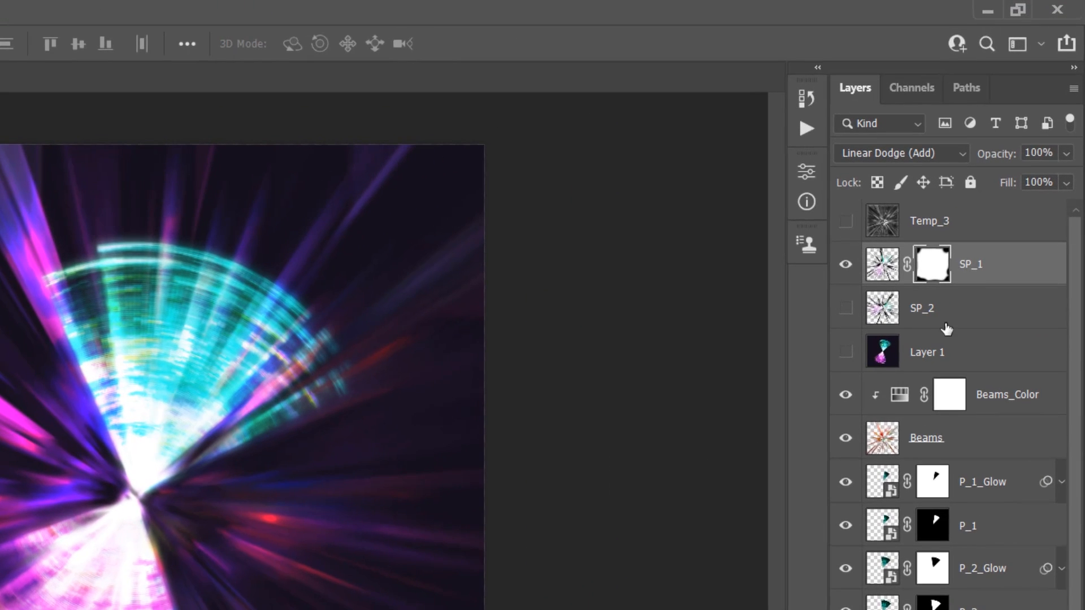
click(914, 315)
click(845, 265)
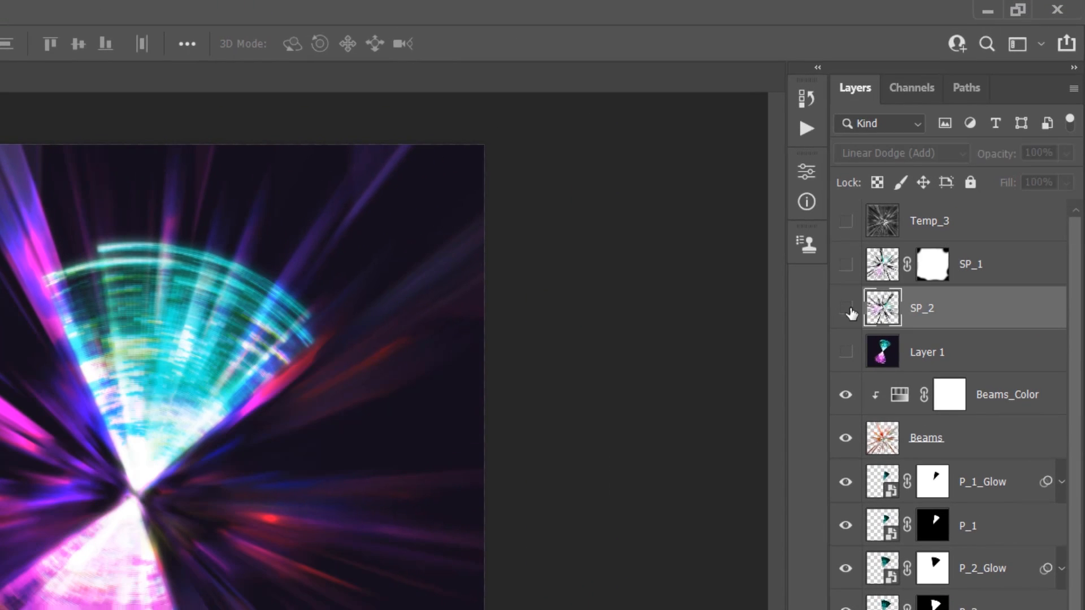
click(845, 308)
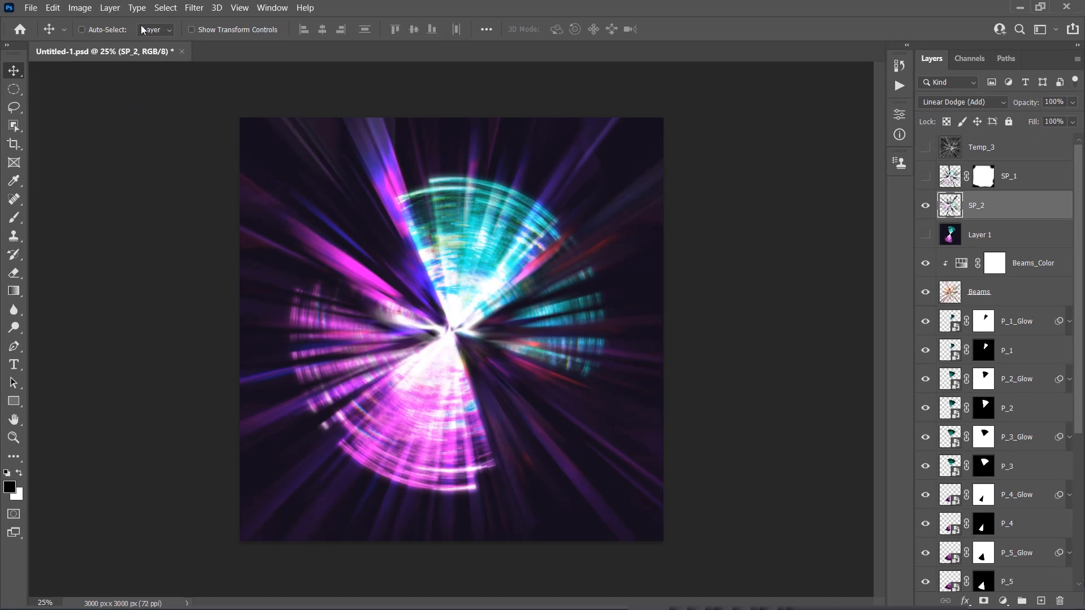
click(109, 8)
mouse_move(173, 217)
click(278, 216)
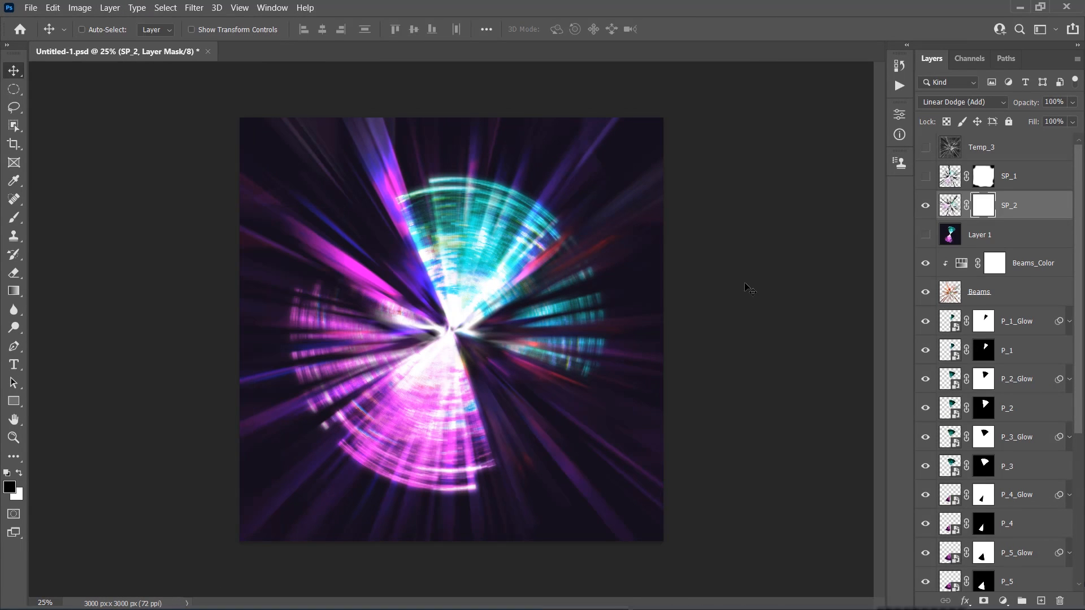
Paint black on SP_2's mask around the canvas edges and corners with a 600 px Soft Round brush to fade the hard outer ends
key(b)
right_click(543, 304)
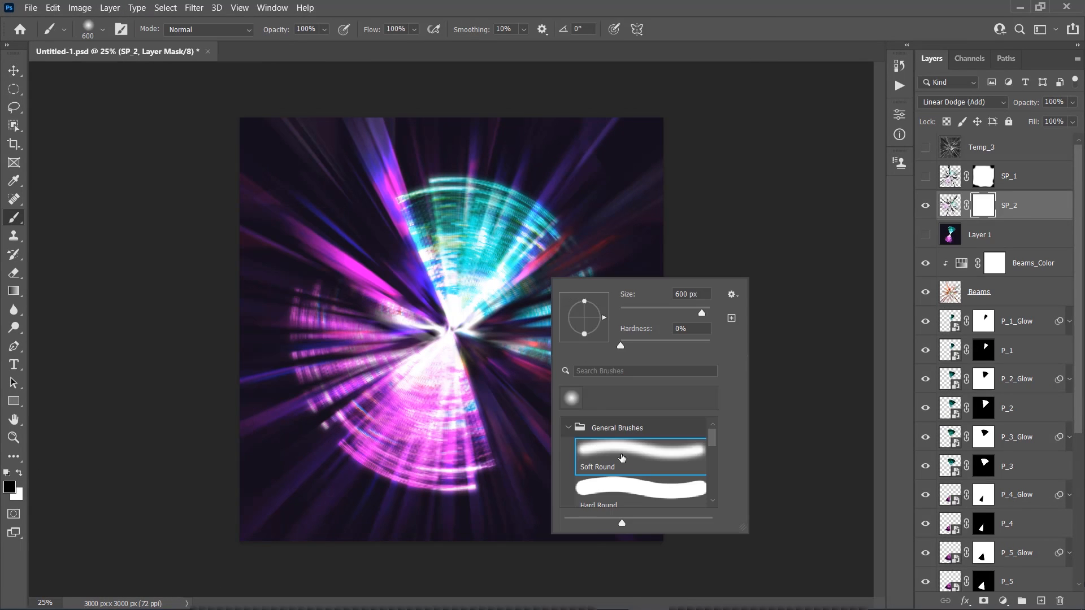
double_click(618, 454)
scroll(191, 484, up, 5)
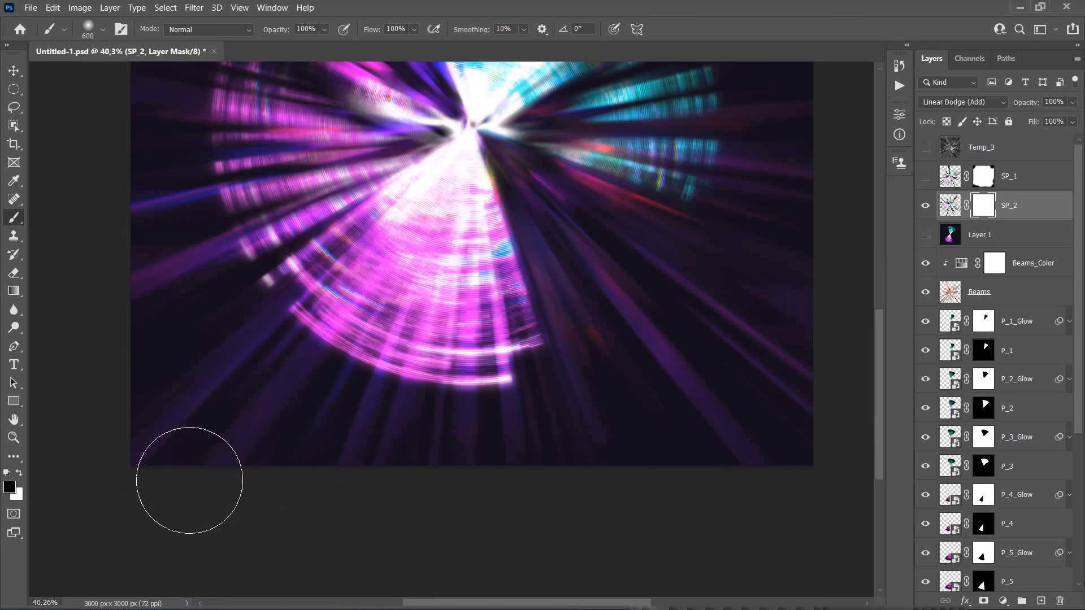
scroll(370, 499, down, 4)
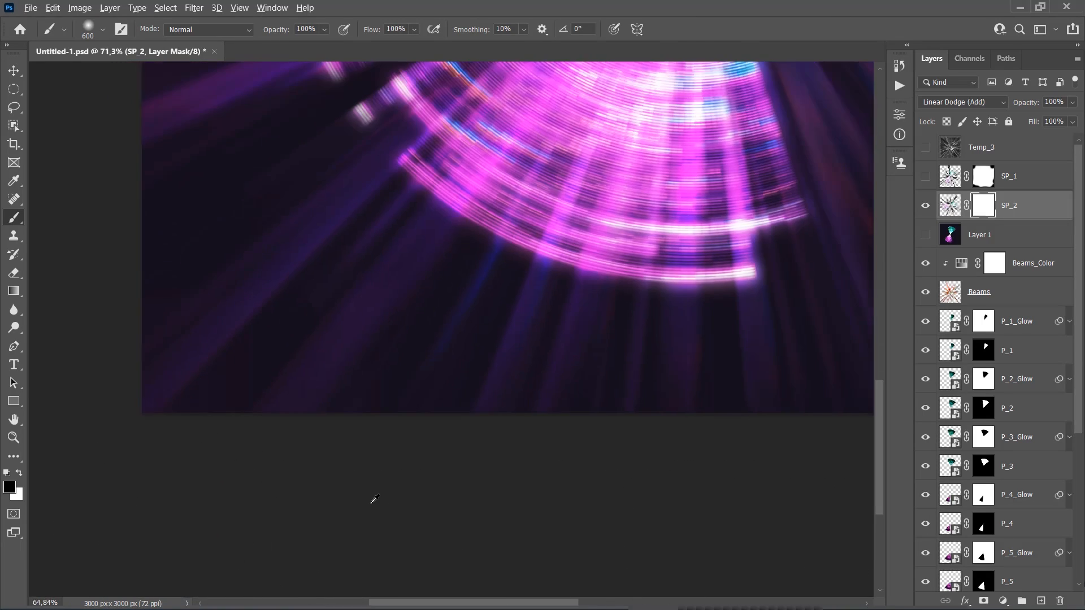
scroll(458, 511, up, 4)
scroll(587, 508, down, 3)
scroll(728, 504, up, 2)
scroll(727, 504, up, 2)
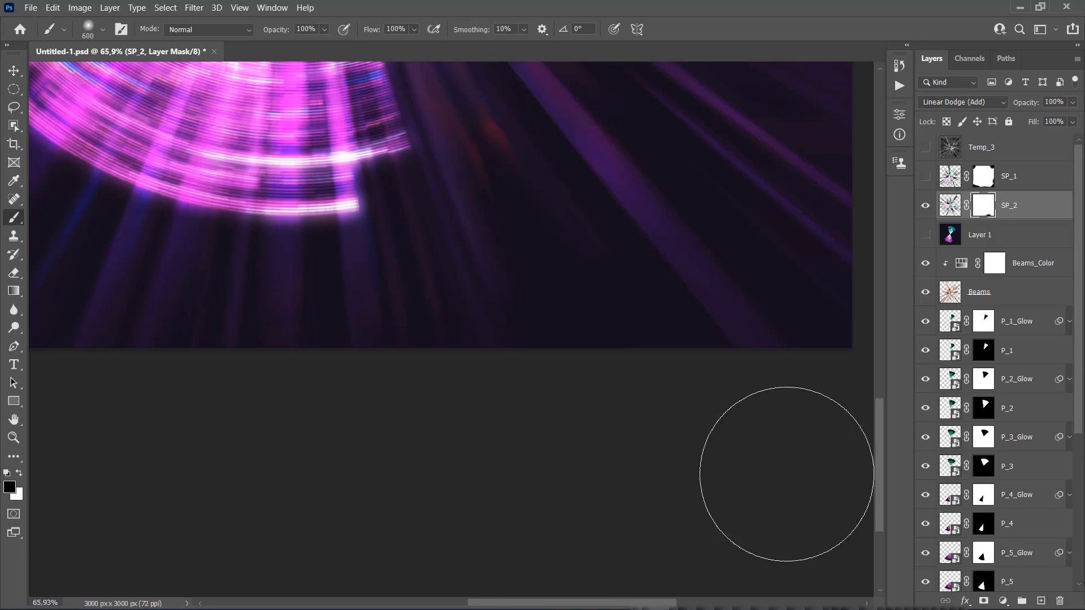
scroll(788, 460, down, 3)
scroll(812, 411, up, 3)
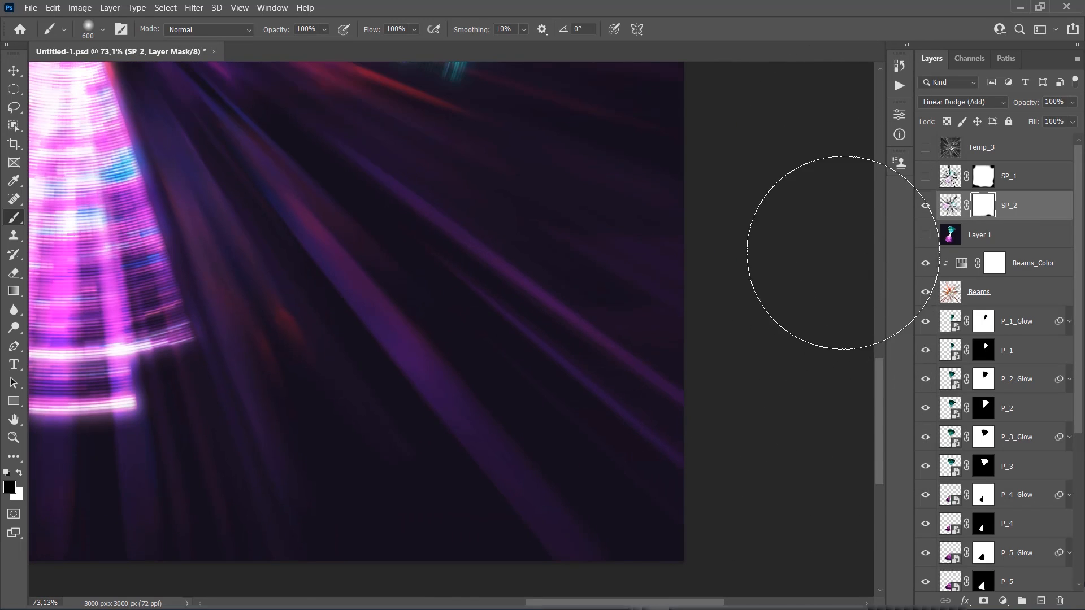
scroll(811, 436, up, 3)
scroll(778, 393, down, 2)
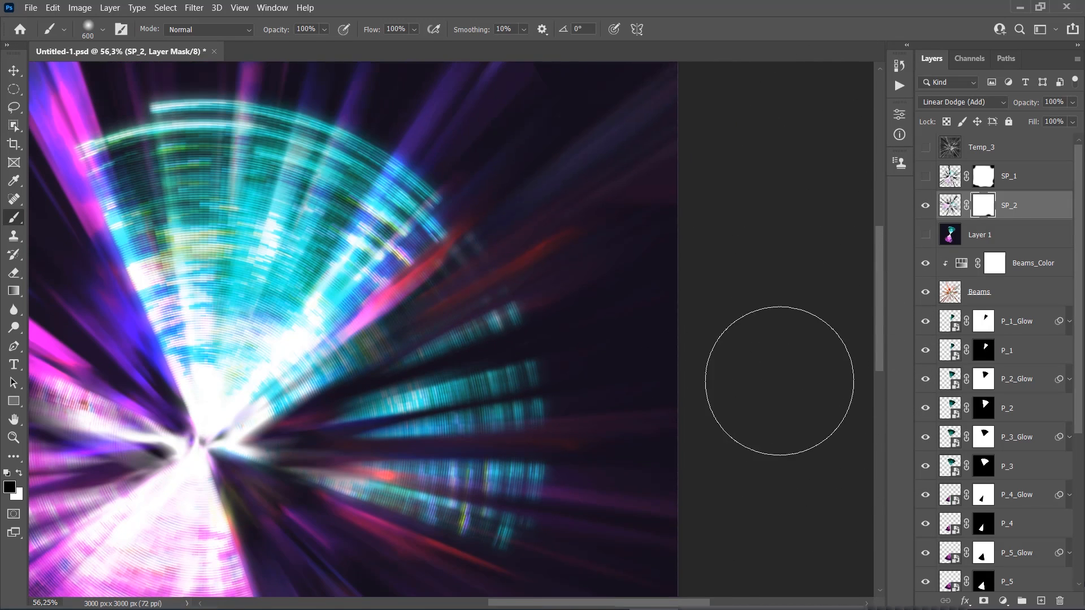
scroll(778, 267, up, 4)
scroll(552, 107, up, 1)
scroll(571, 119, up, 2)
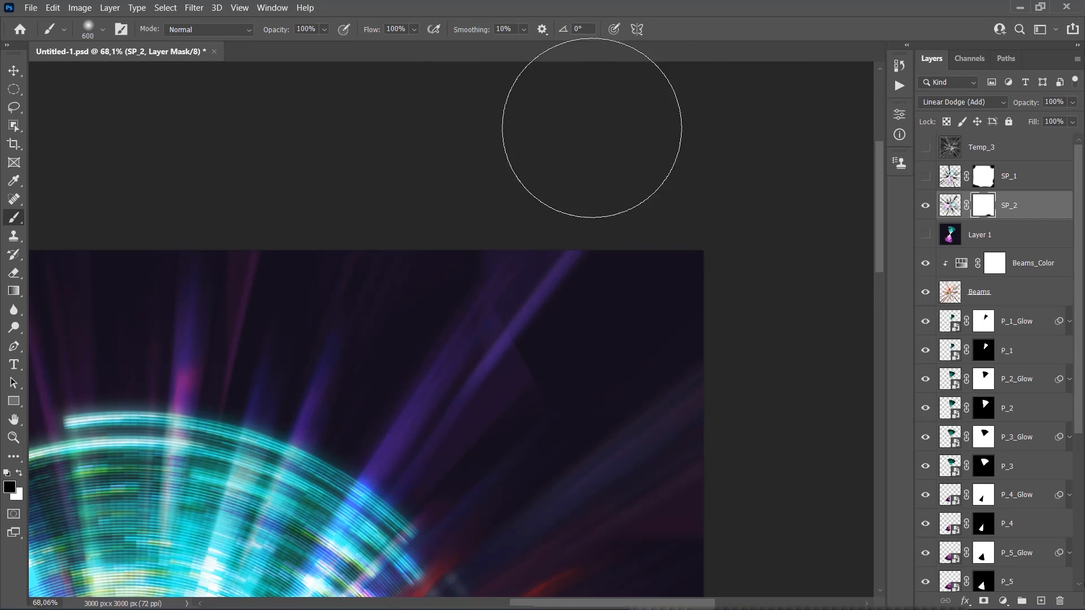
mouse_move(571, 233)
mouse_down()
mouse_move(618, 269)
mouse_move(722, 159)
mouse_up()
scroll(443, 138, up, 2)
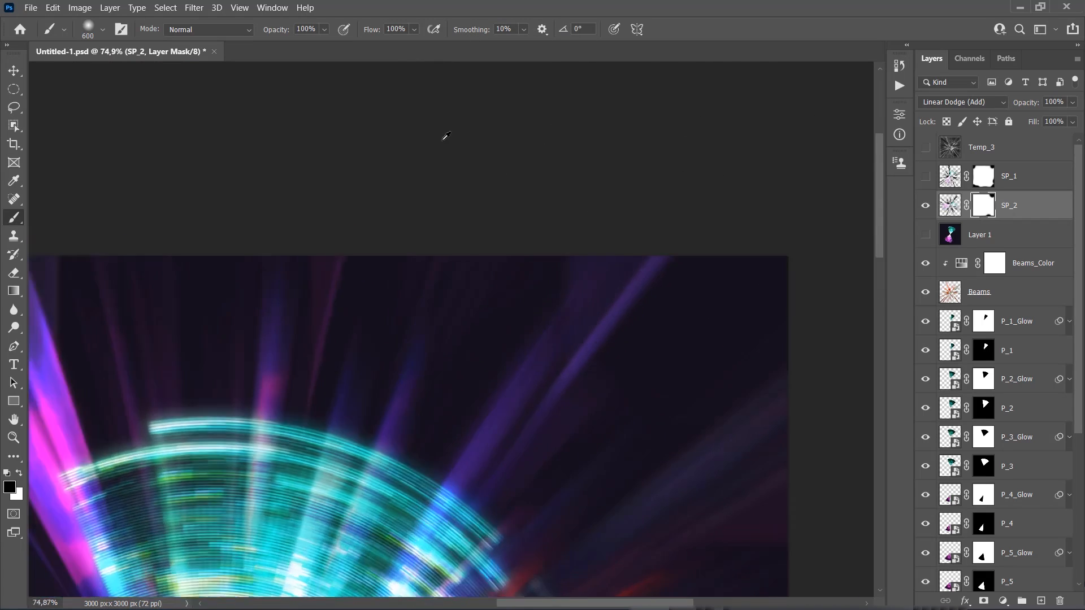
scroll(509, 148, down, 5)
scroll(509, 147, up, 5)
scroll(551, 135, down, 7)
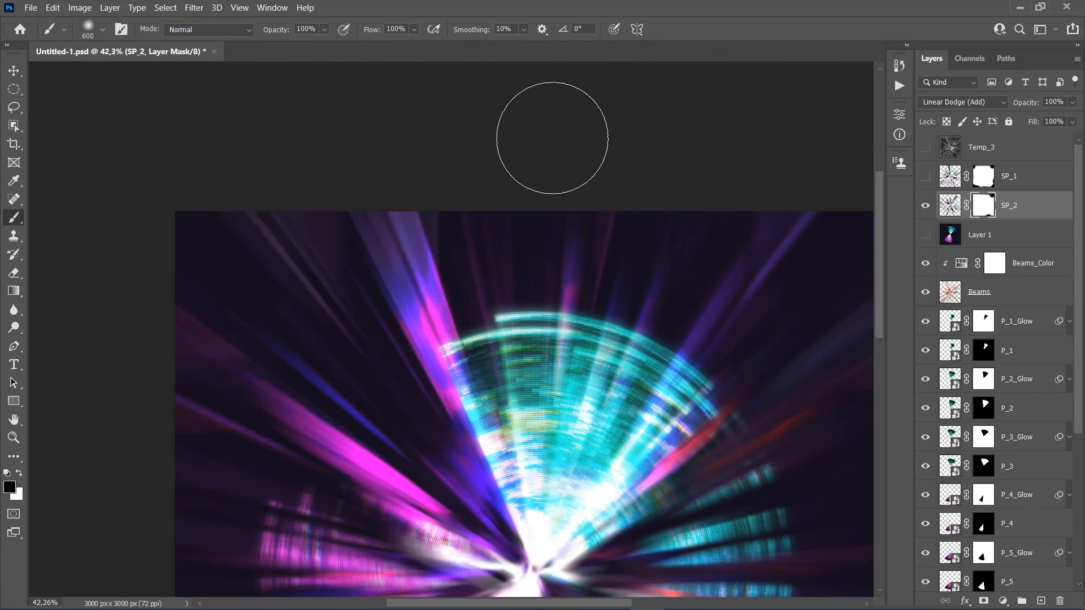
scroll(170, 145, down, 4)
scroll(93, 151, up, 2)
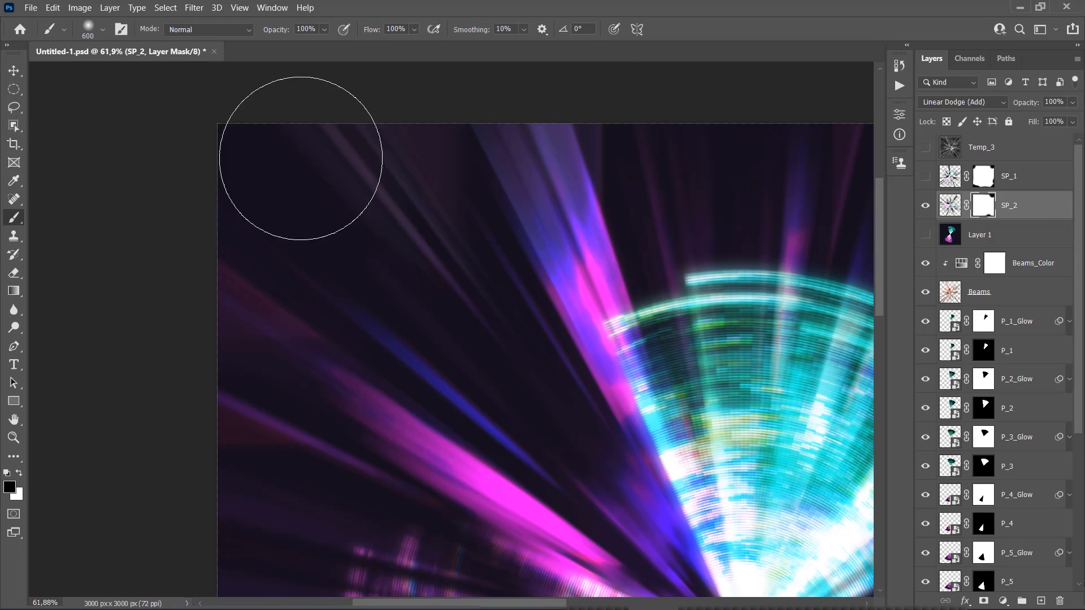
scroll(152, 175, down, 10)
scroll(150, 158, left, 3)
scroll(125, 418, down, 5)
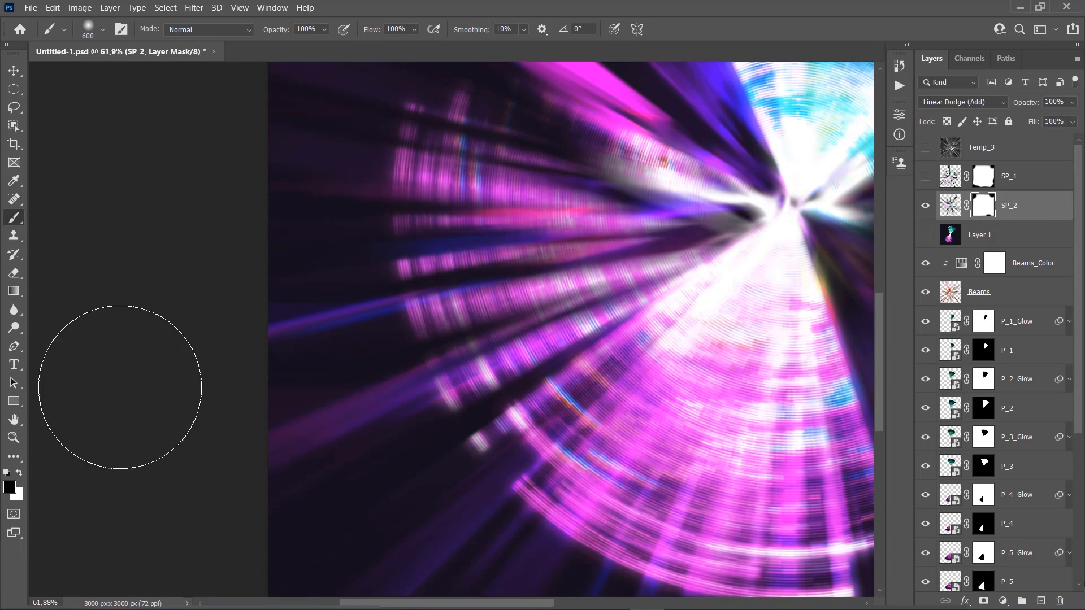
scroll(138, 452, down, 3)
scroll(271, 537, down, 5)
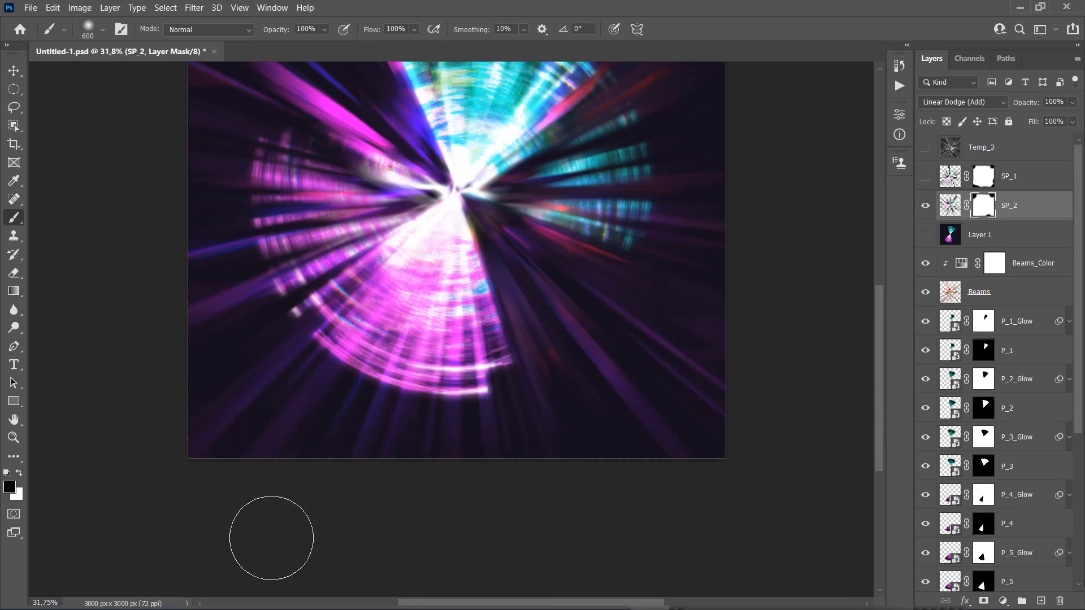
key(z)
click(516, 400)
key(v)
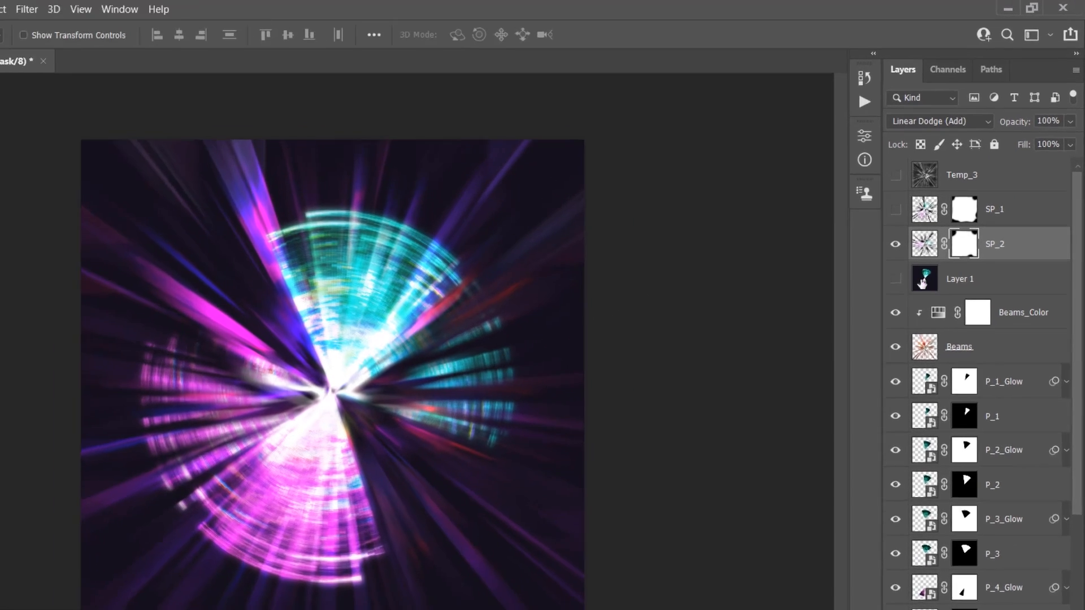
Show the SP_1 layer and create a new layer named Temp_4 directly above it
click(925, 175)
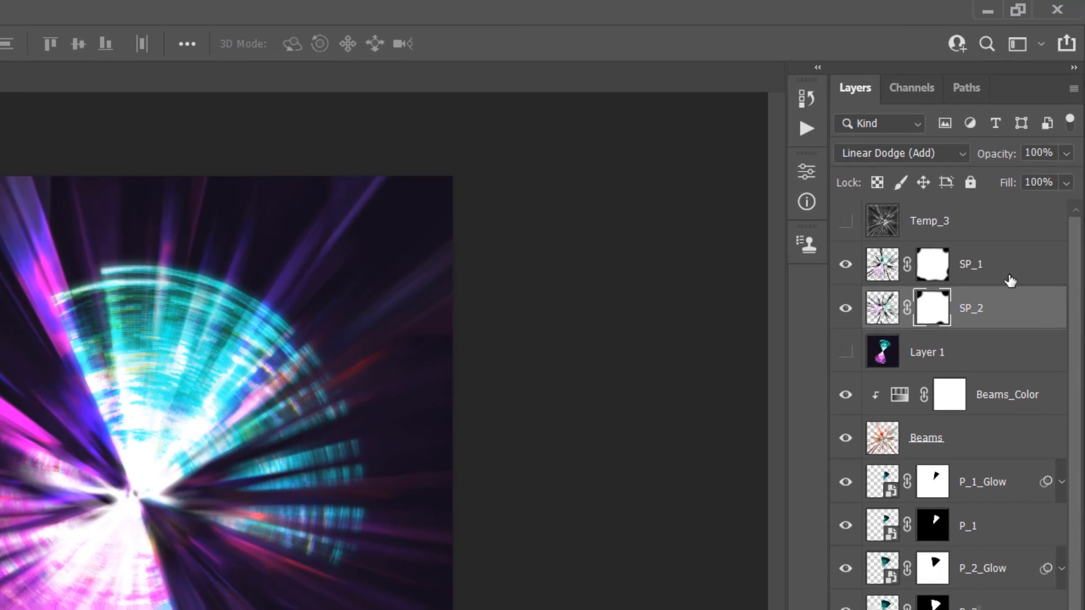
click(1029, 188)
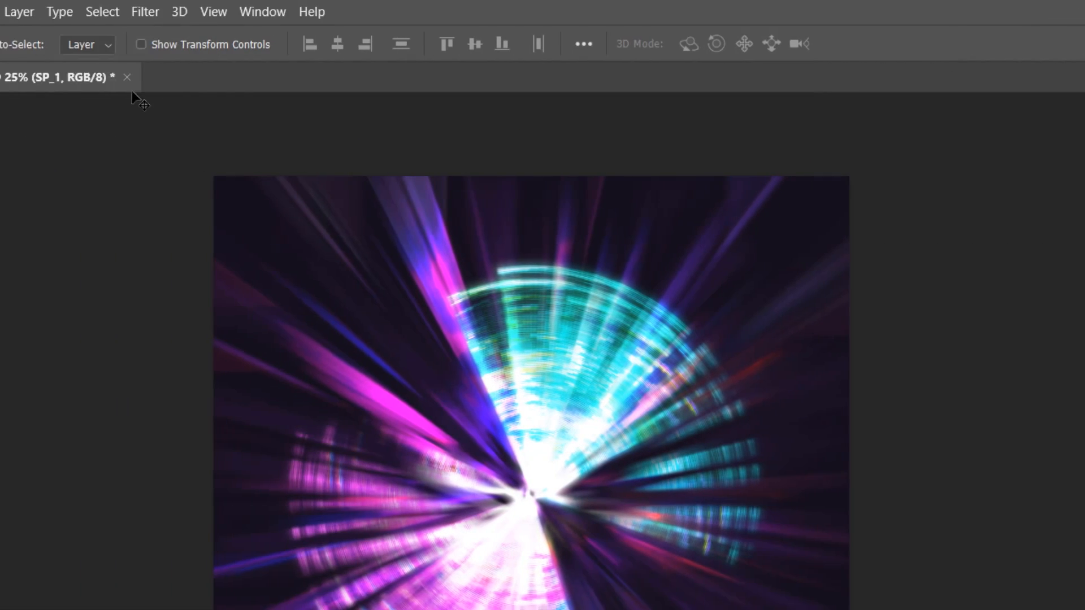
click(164, 12)
mouse_move(168, 40)
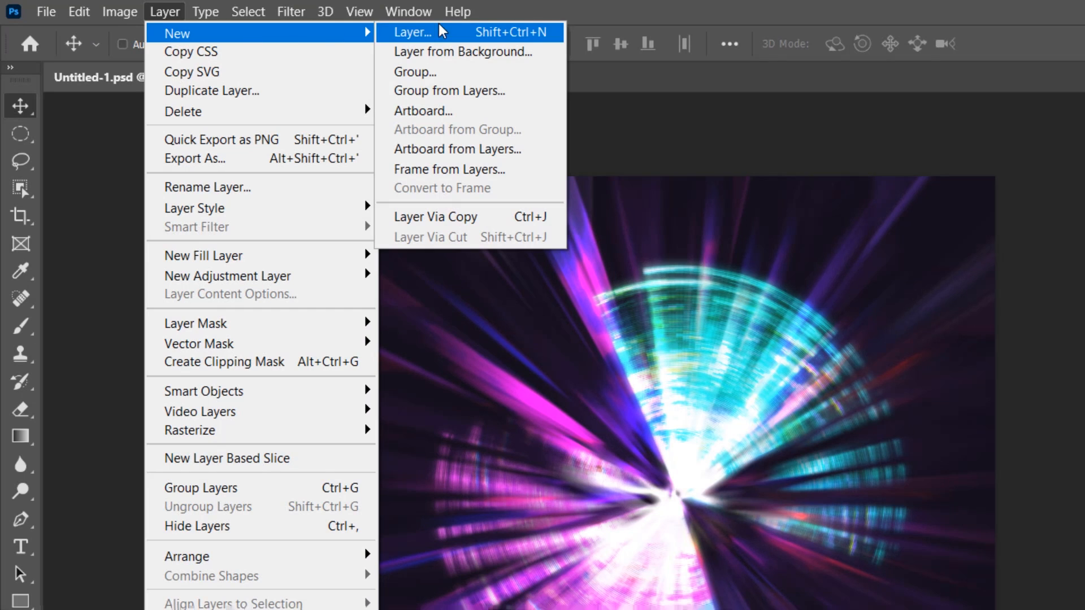
click(450, 39)
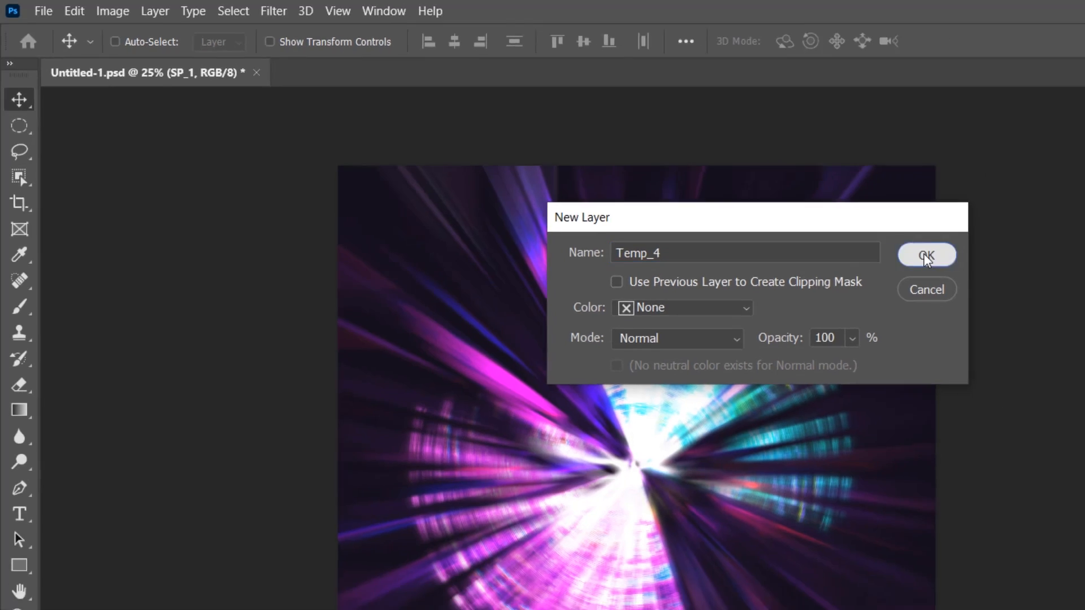
click(986, 273)
Reset the foreground and background colors to default and render Clouds on the Temp_4 layer
key(d)
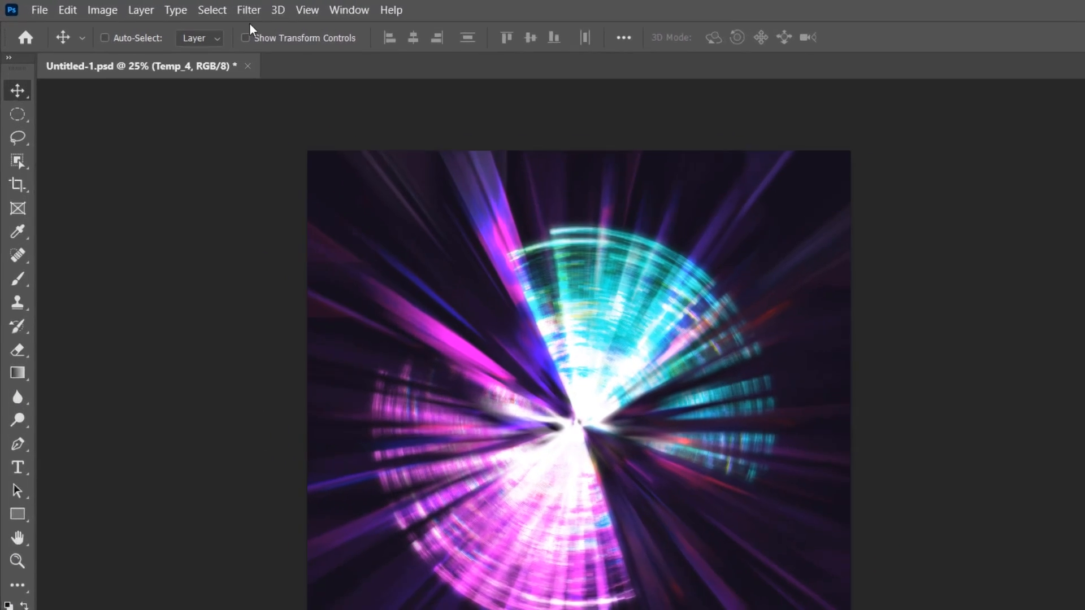
click(191, 8)
mouse_move(358, 363)
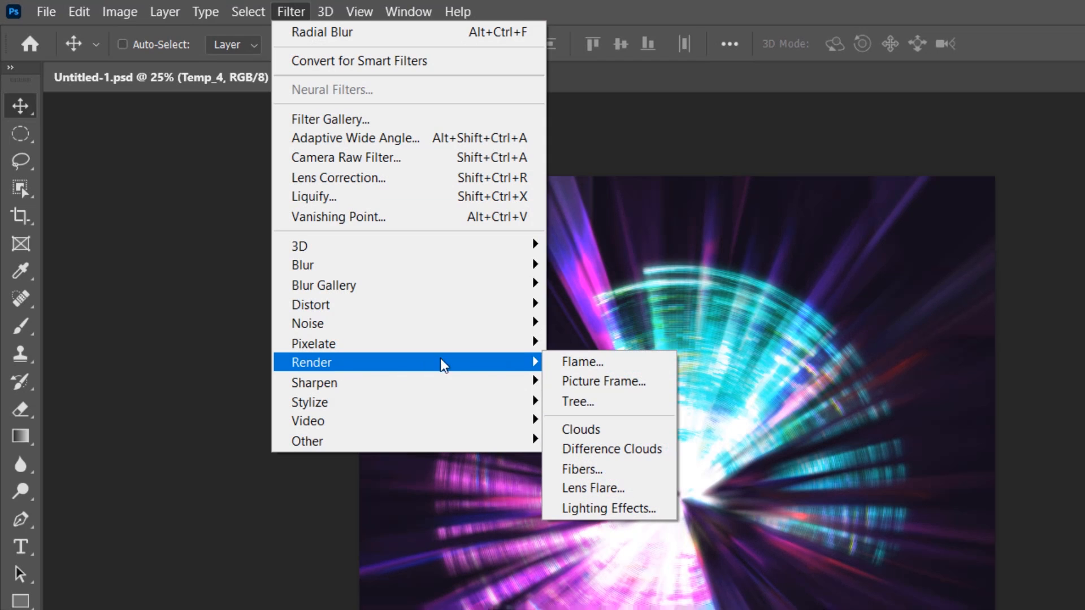
click(620, 432)
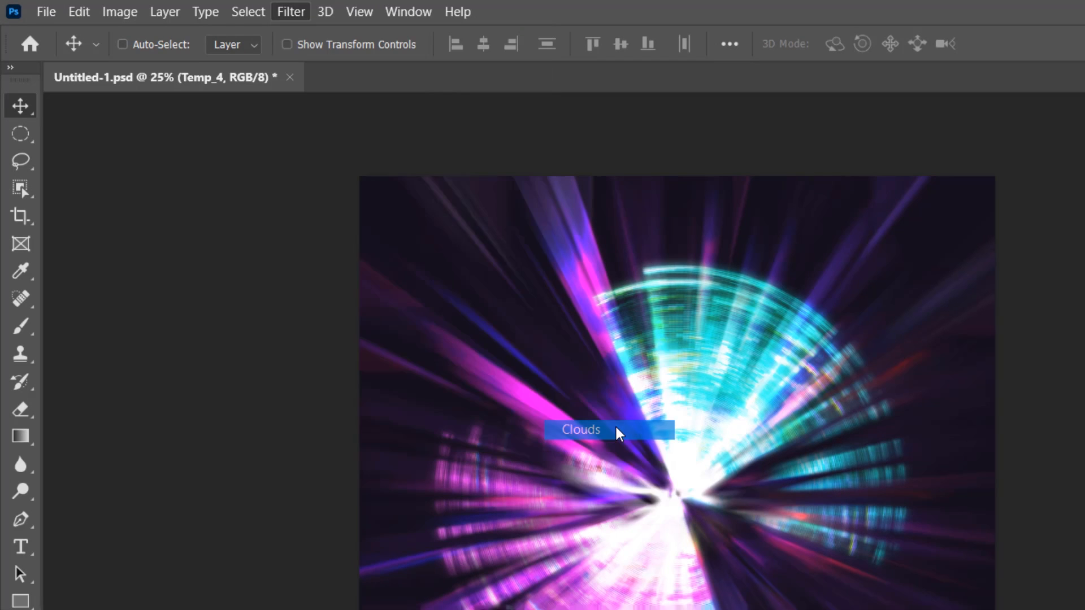
Apply the Mosaic filter to Temp_4 with a cell size of 10 square
click(291, 11)
mouse_move(347, 313)
mouse_move(335, 345)
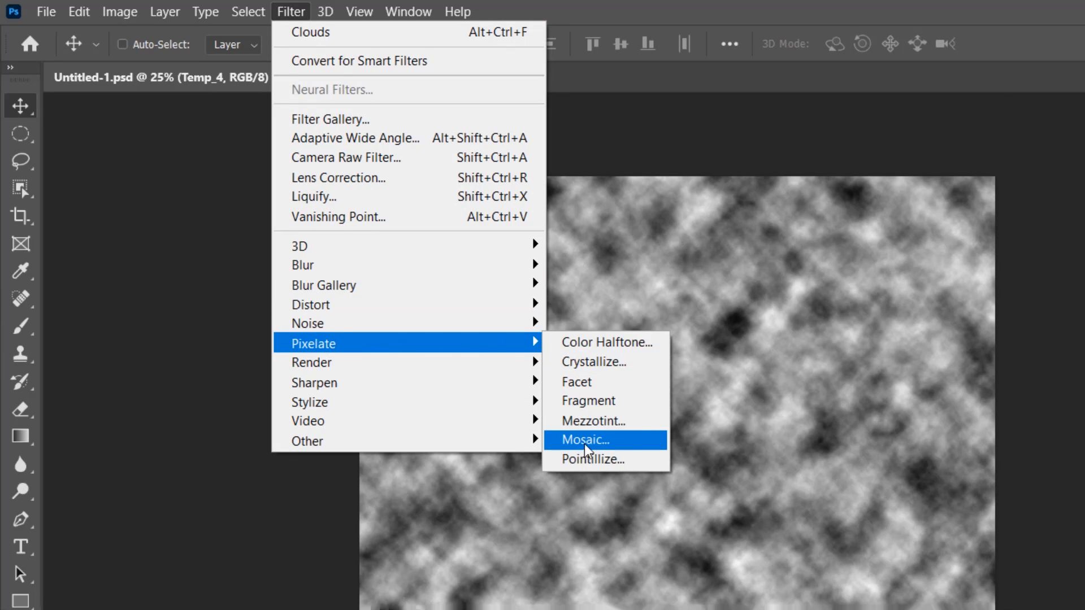
click(626, 440)
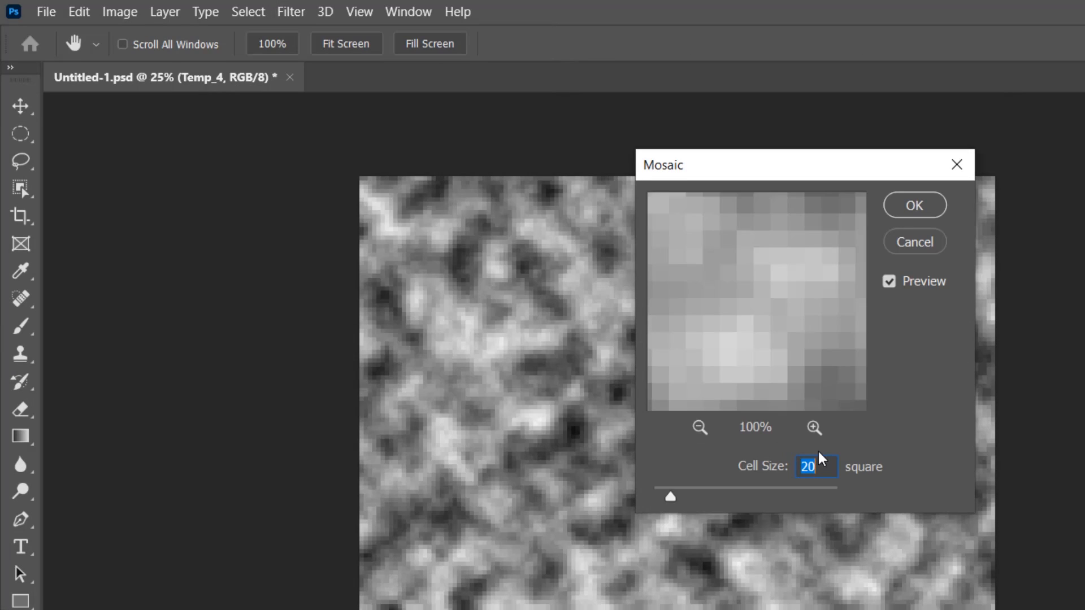
text(10)
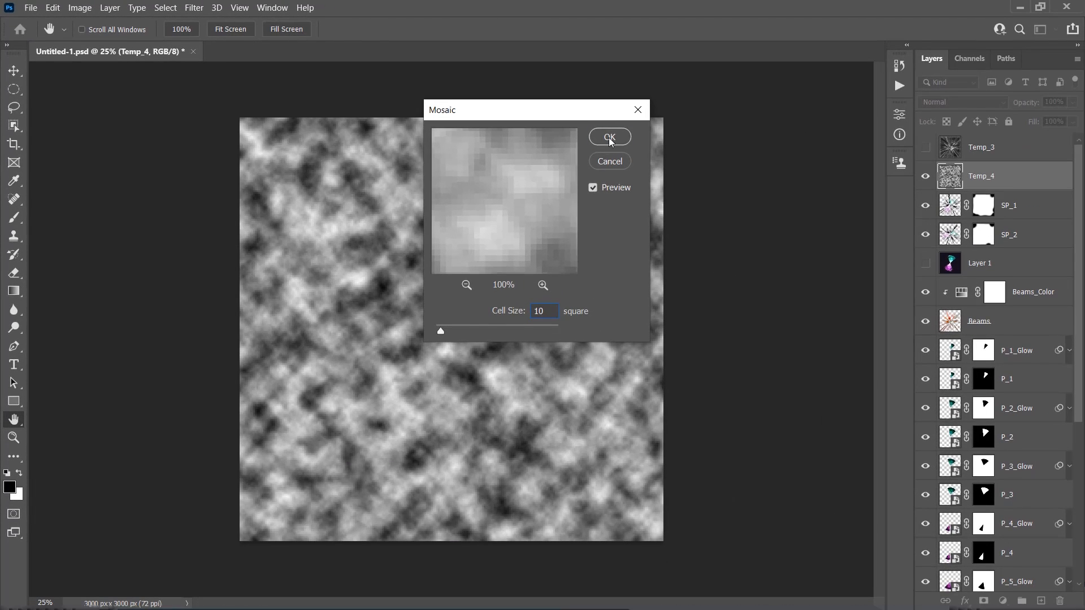
click(665, 148)
key(v)
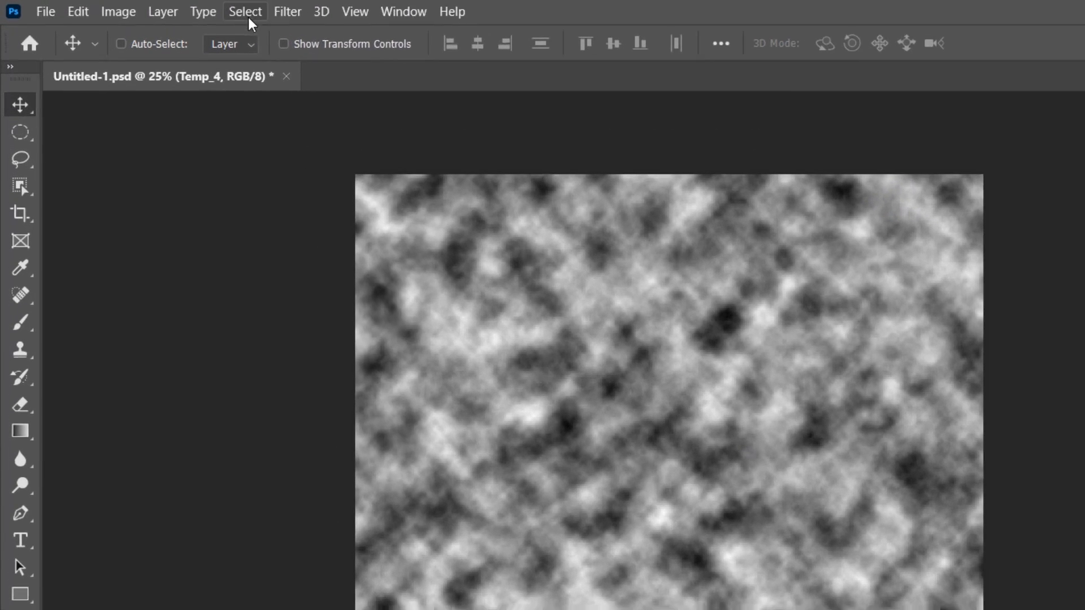
Select scattered light grey cells of Temp_4 with Color Range, using Sampled Colors, a light grey sample and Fuzziness 0
click(165, 7)
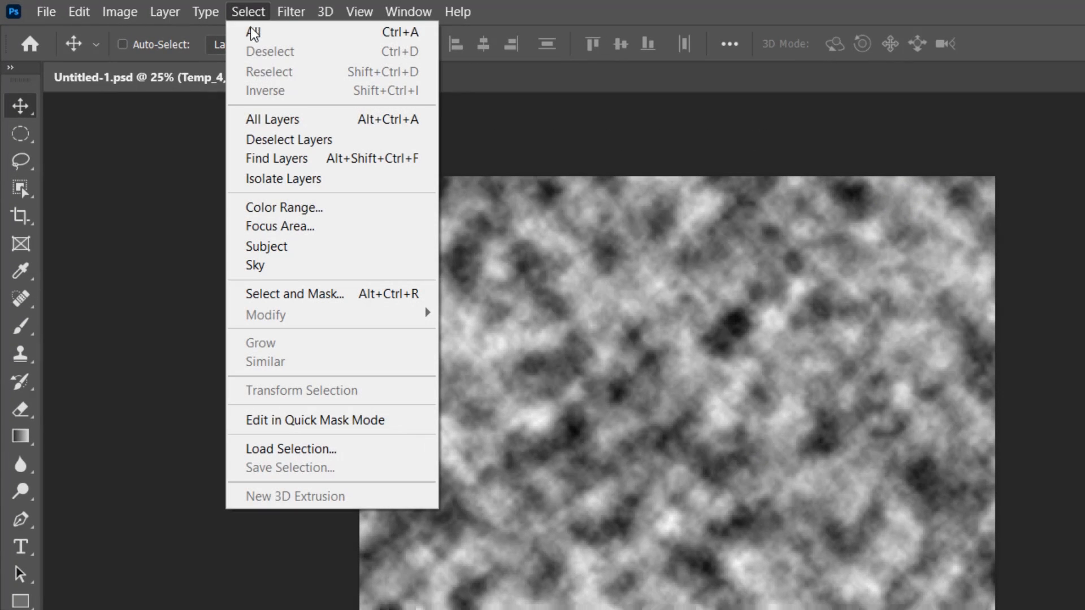
click(334, 213)
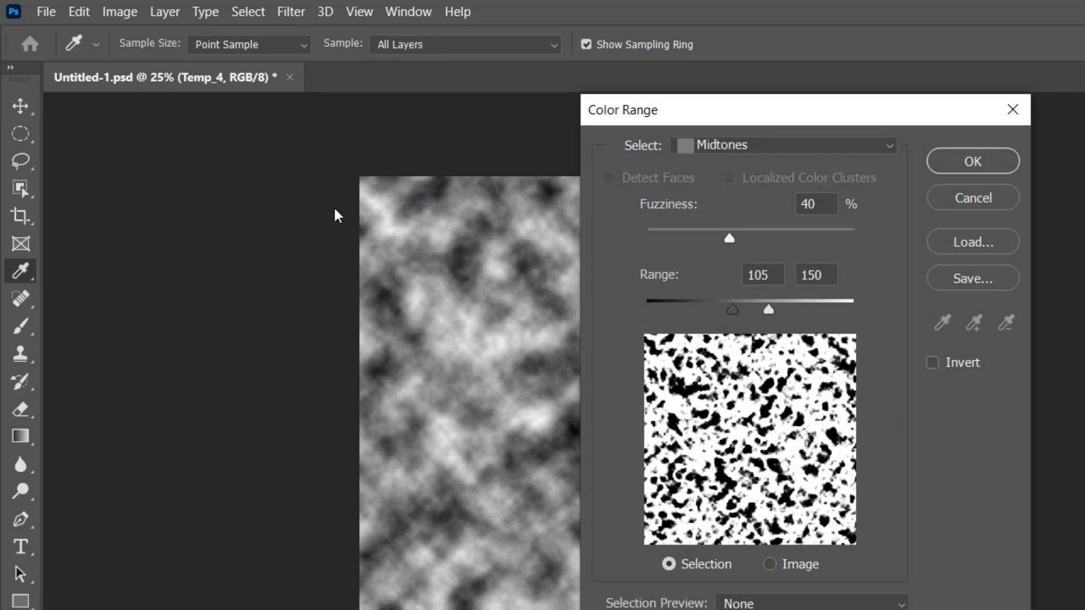
click(731, 148)
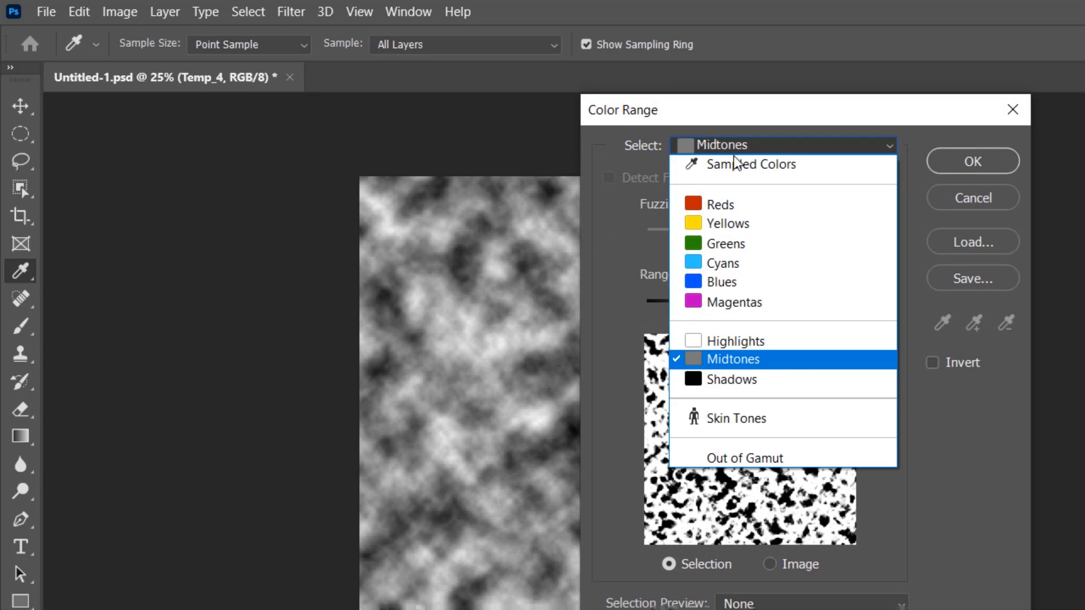
click(737, 164)
drag(741, 116, 268, 177)
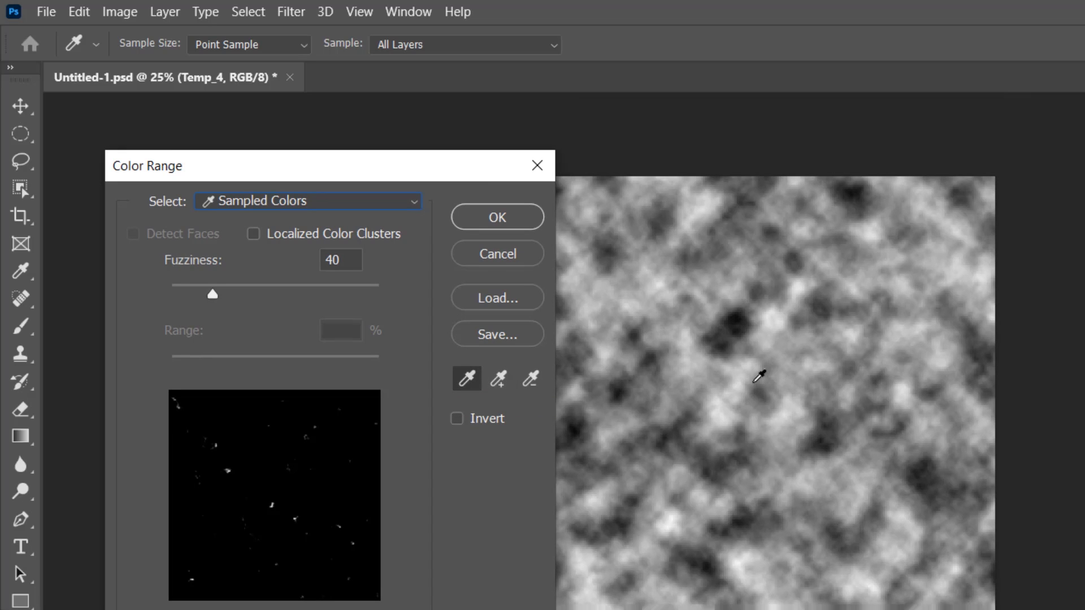
drag(794, 346, 733, 413)
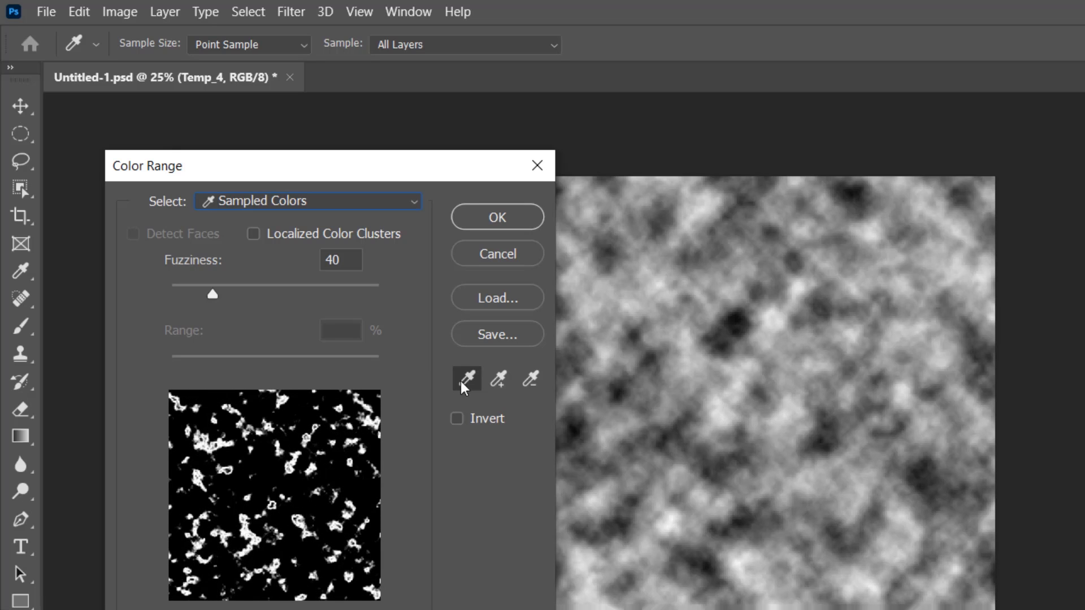
drag(211, 294, 169, 295)
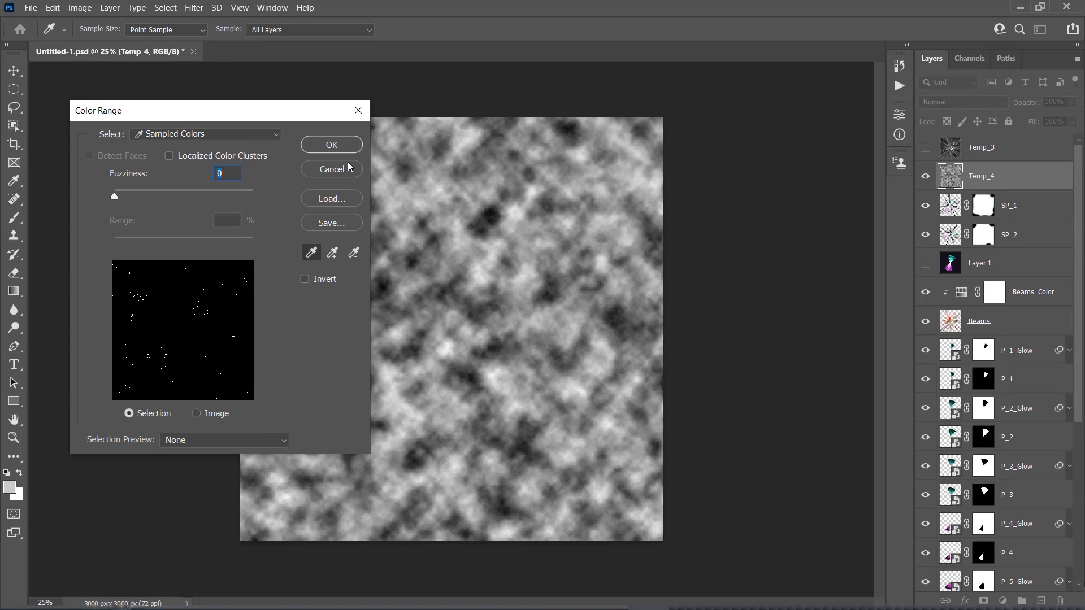
click(331, 145)
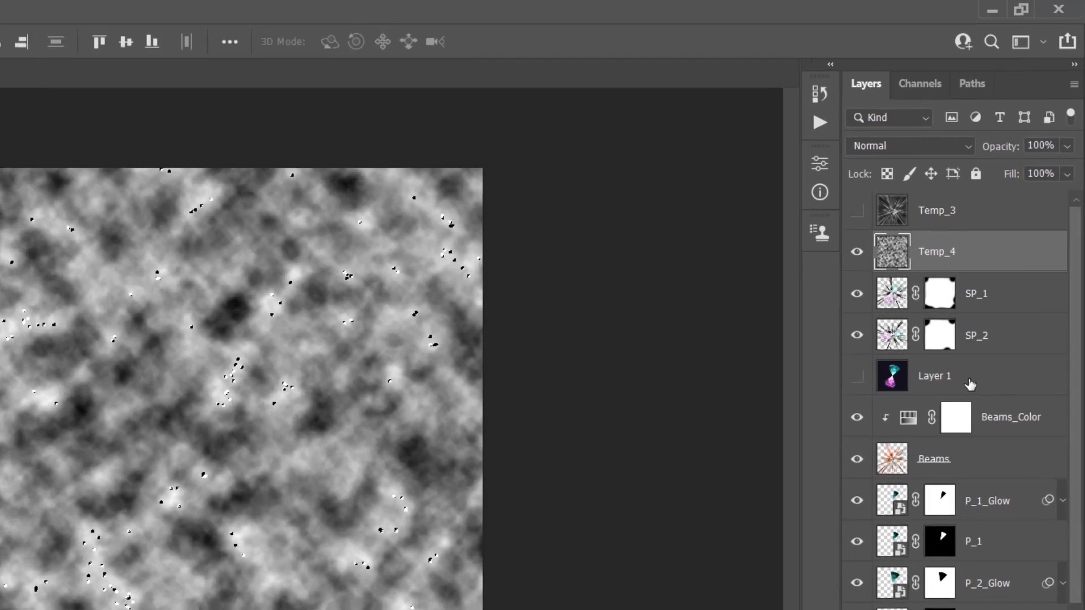
Copy the selected areas of Layer 1 to a new layer directly above SP_1, blended with Linear Dodge (Add)
click(987, 269)
key(ctrl+j)
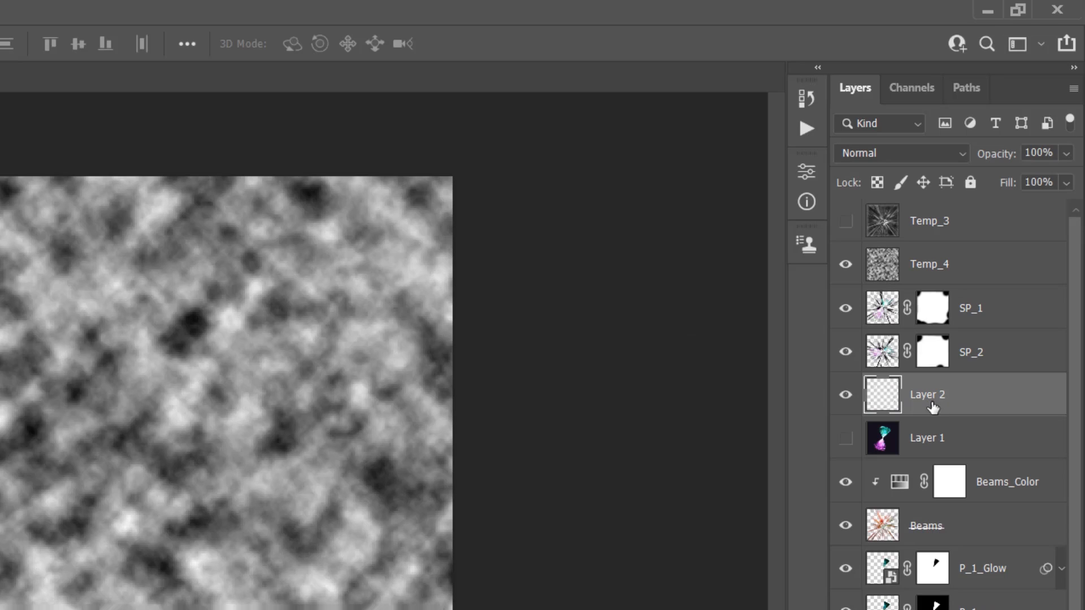
drag(990, 401, 983, 307)
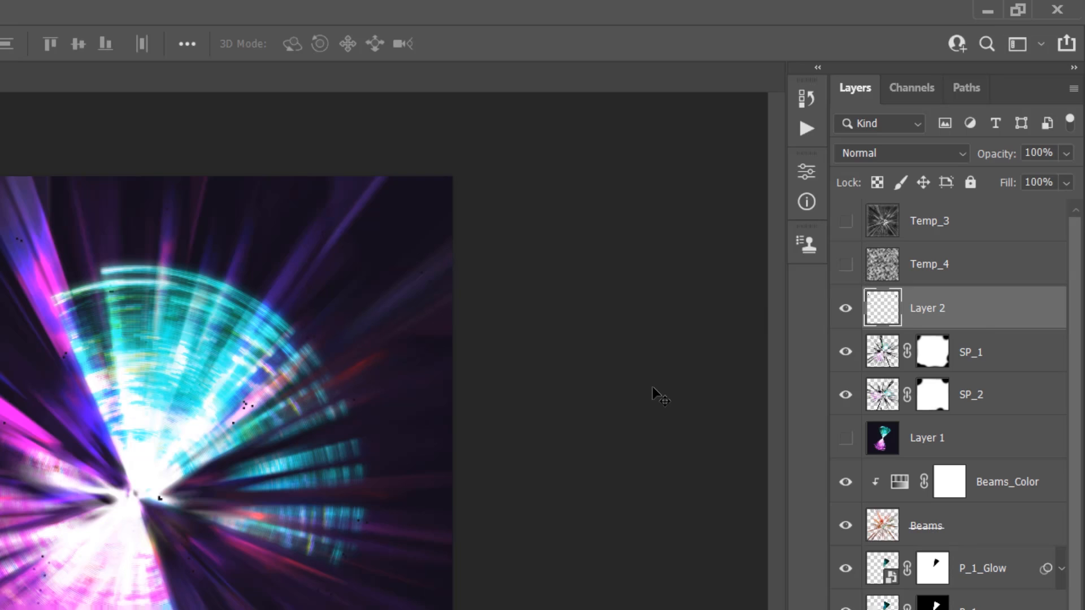
click(878, 154)
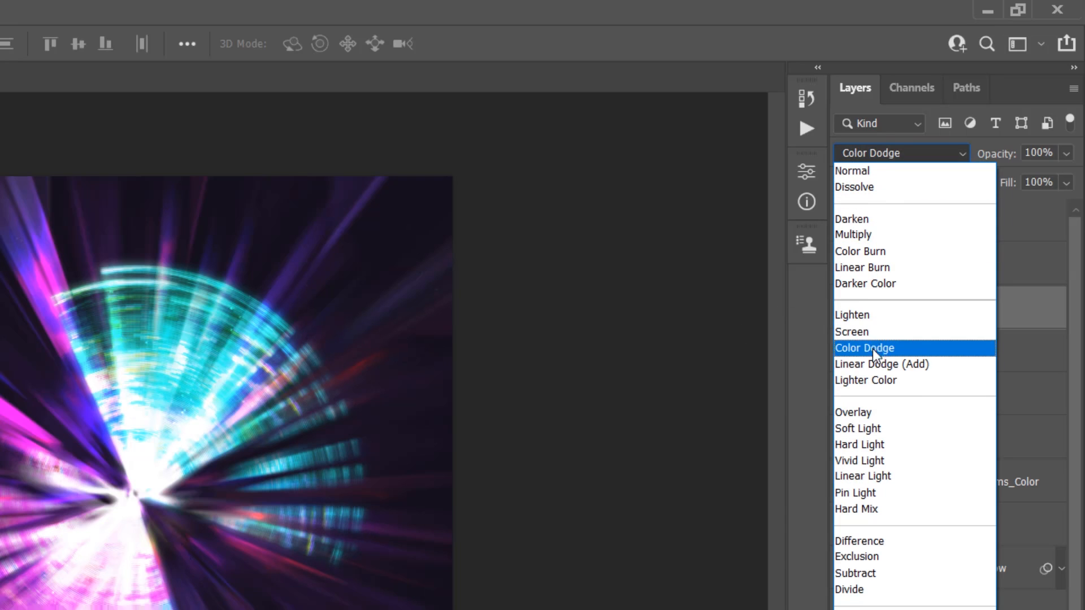
click(965, 375)
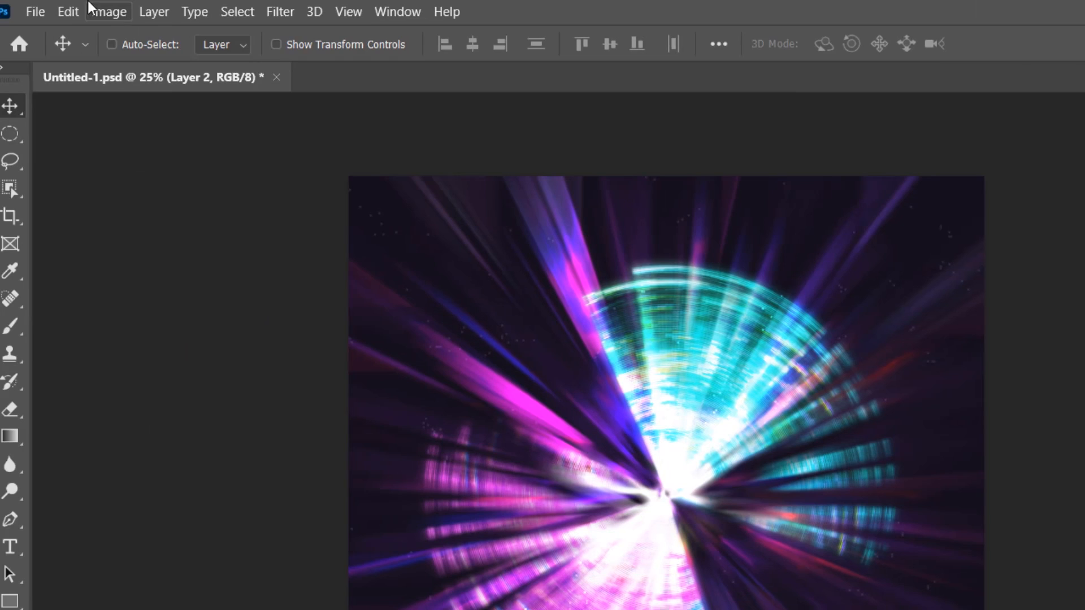
Darken the shadows of Layer 2 with a Levels adjustment, using a black input level of 20
click(119, 12)
mouse_move(126, 35)
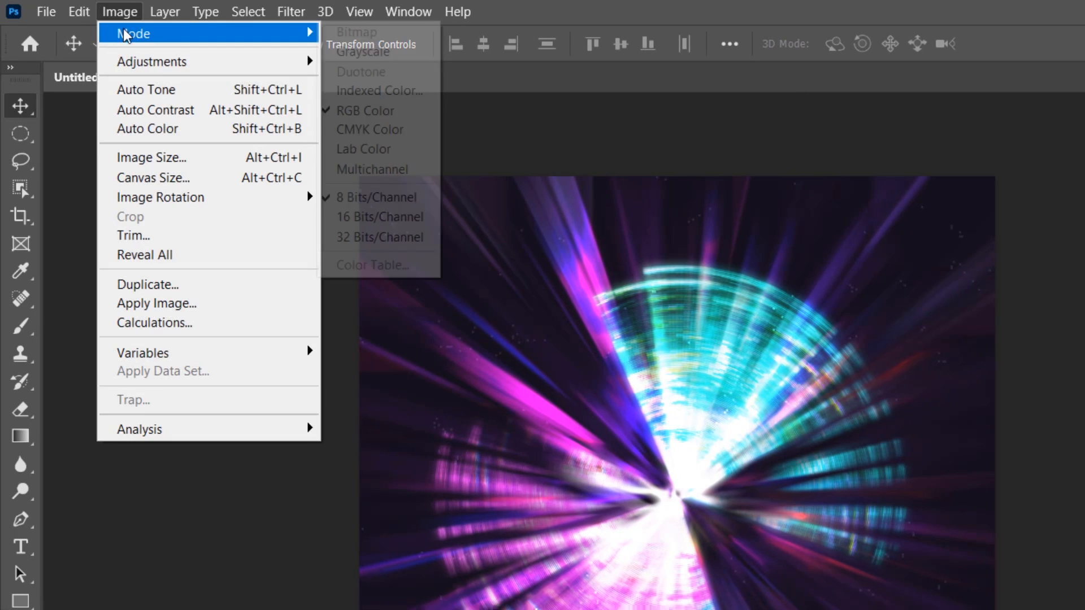
mouse_move(159, 69)
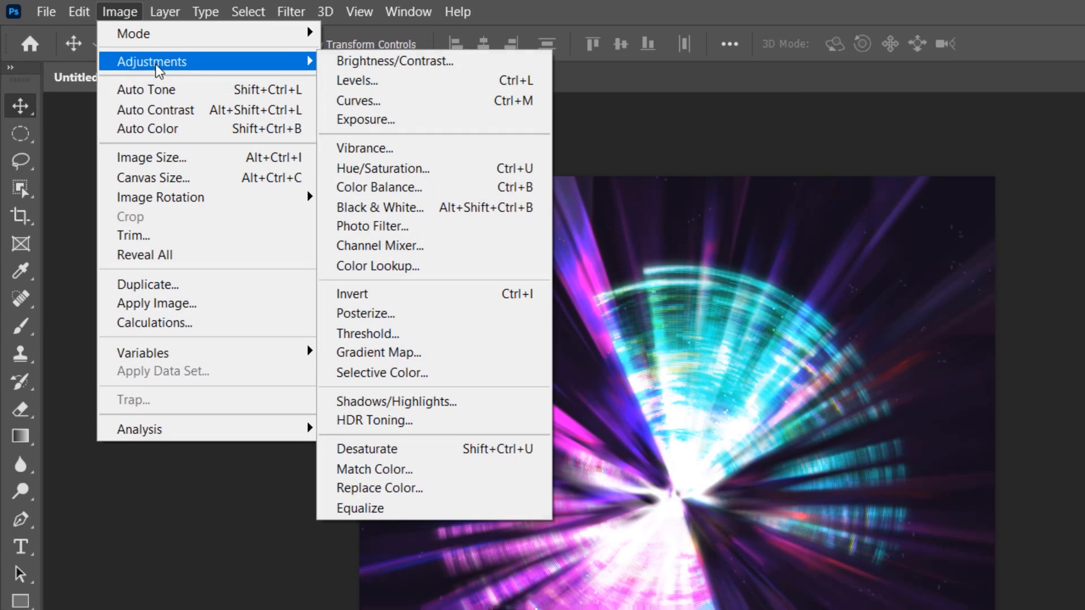
click(395, 84)
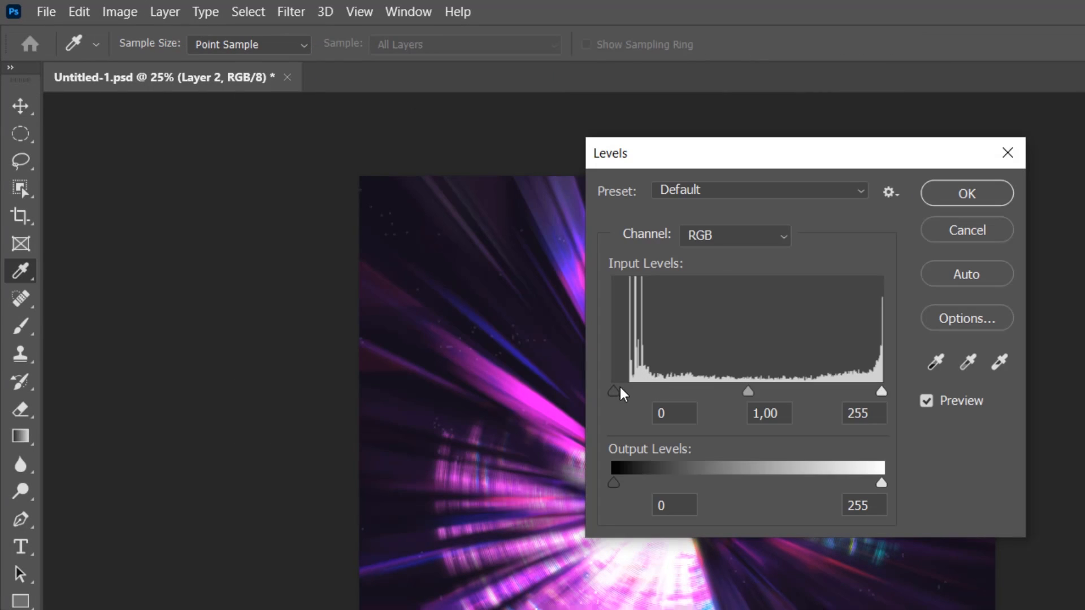
click(655, 410)
text(2)
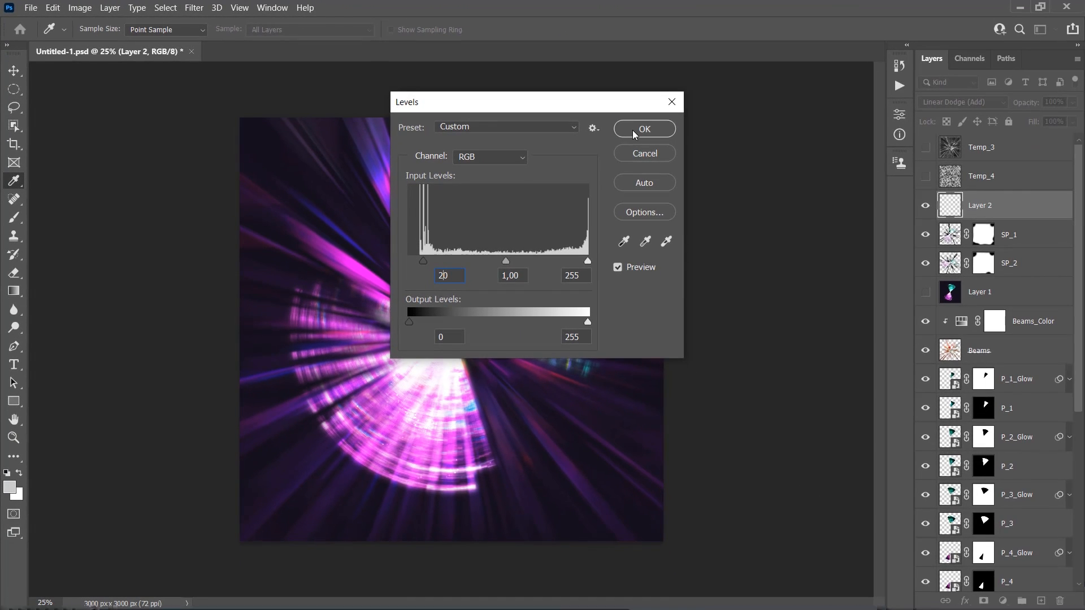
click(967, 193)
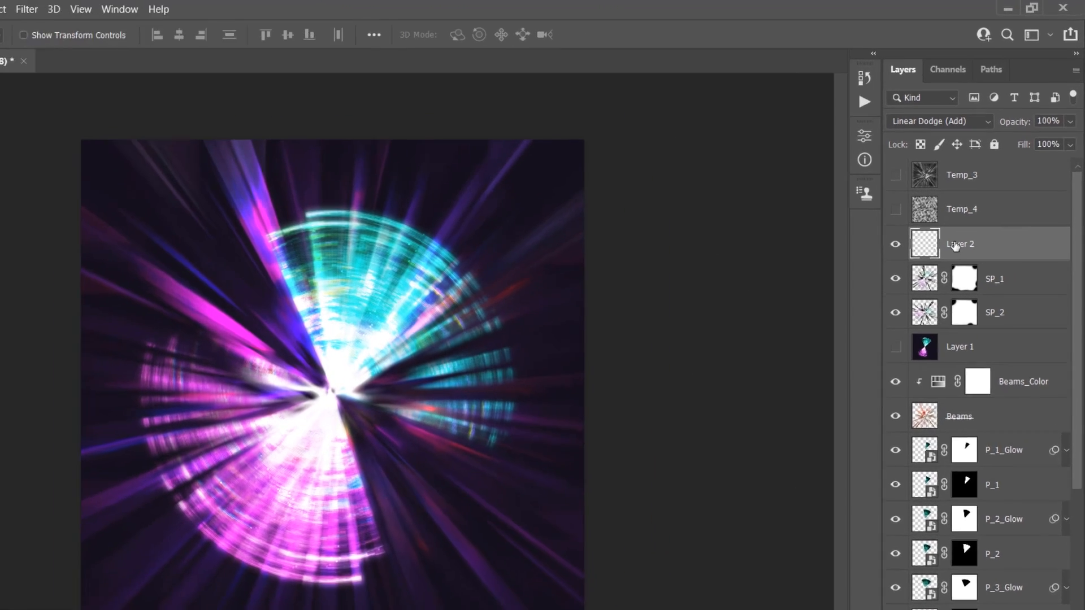
Rename Layer 2 as Stray Pixels
double_click(976, 204)
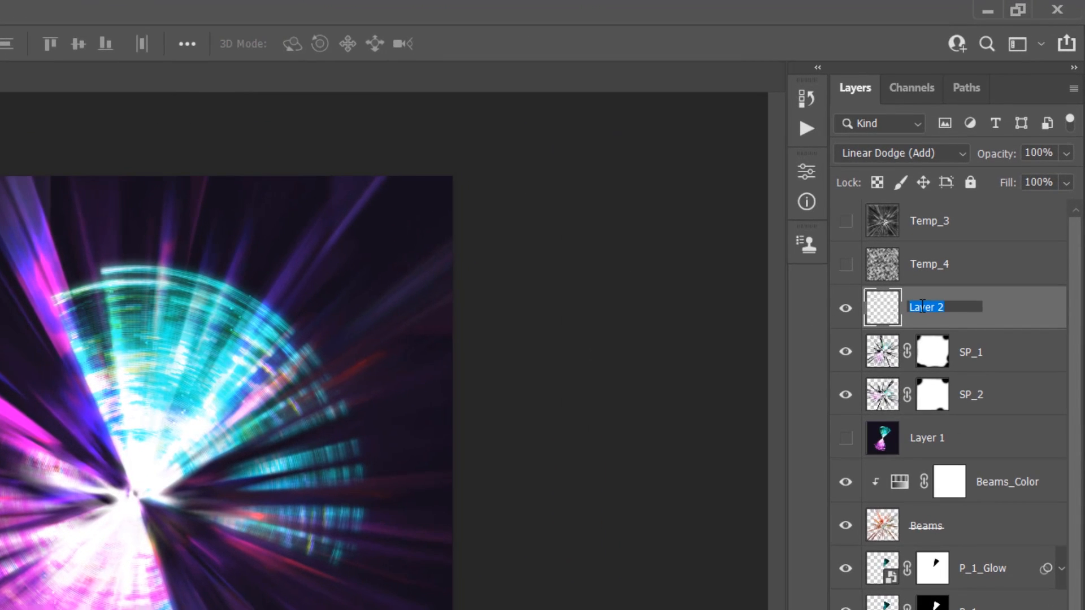
text(Stray Pixels)
key(Return)
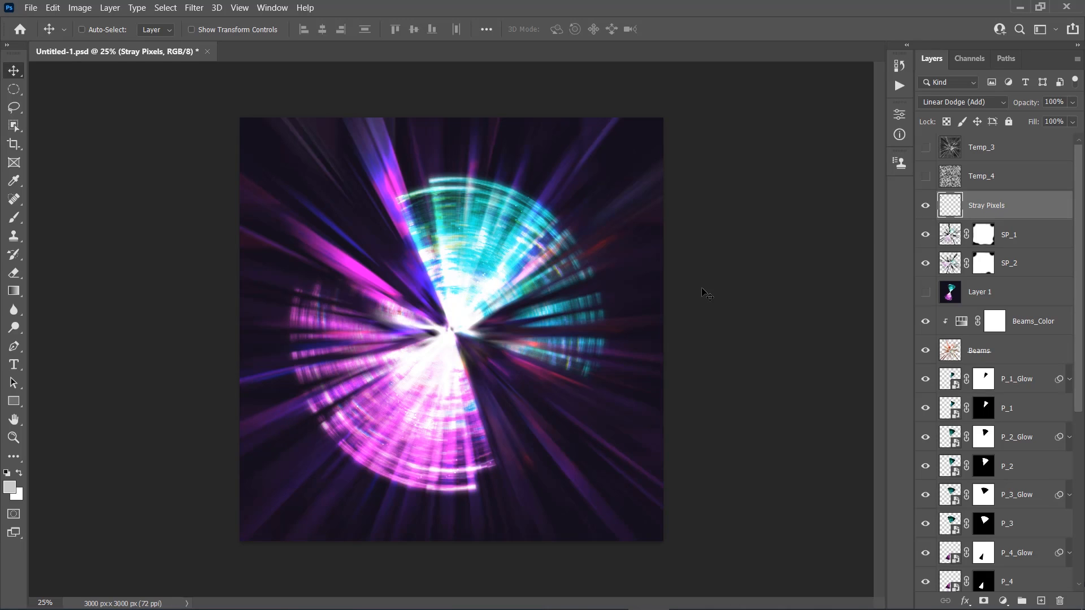
Scale the Stray Pixels layer proportionally to 125% about its center
key(ctrl+t)
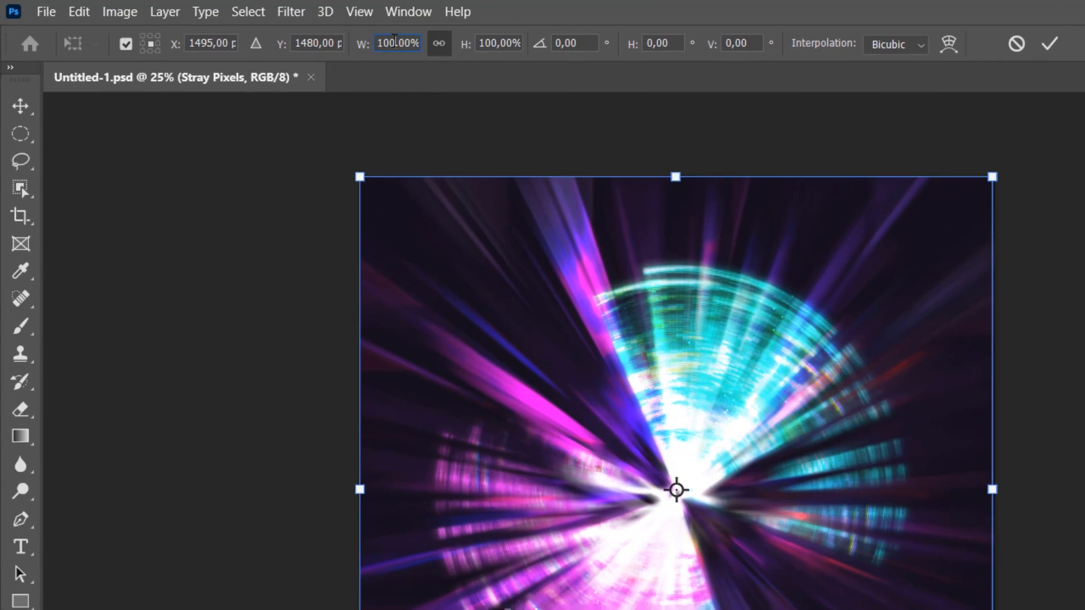
double_click(394, 41)
text(125)
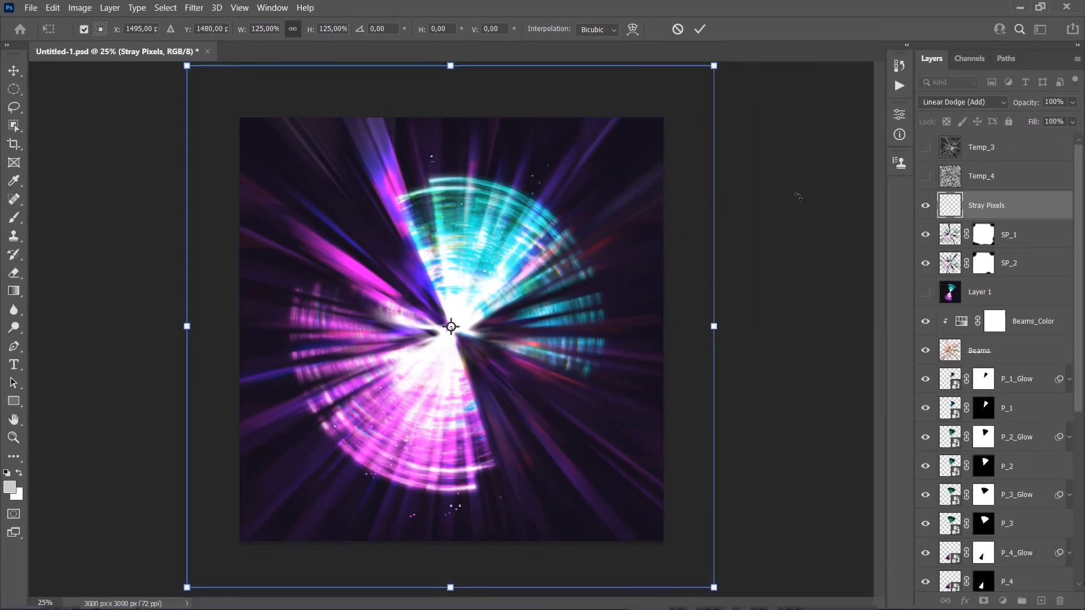
key(Return)
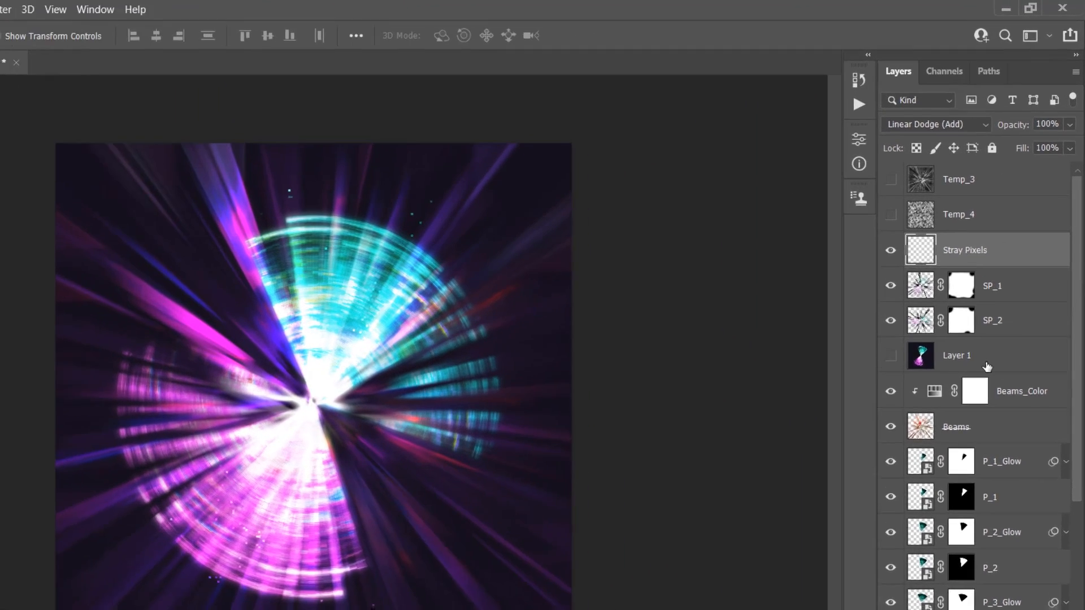
Delete the hidden layers Layer 1, Temp_3, Temp_4 and Temp_1, and select the Stray Pixels layer
click(1003, 301)
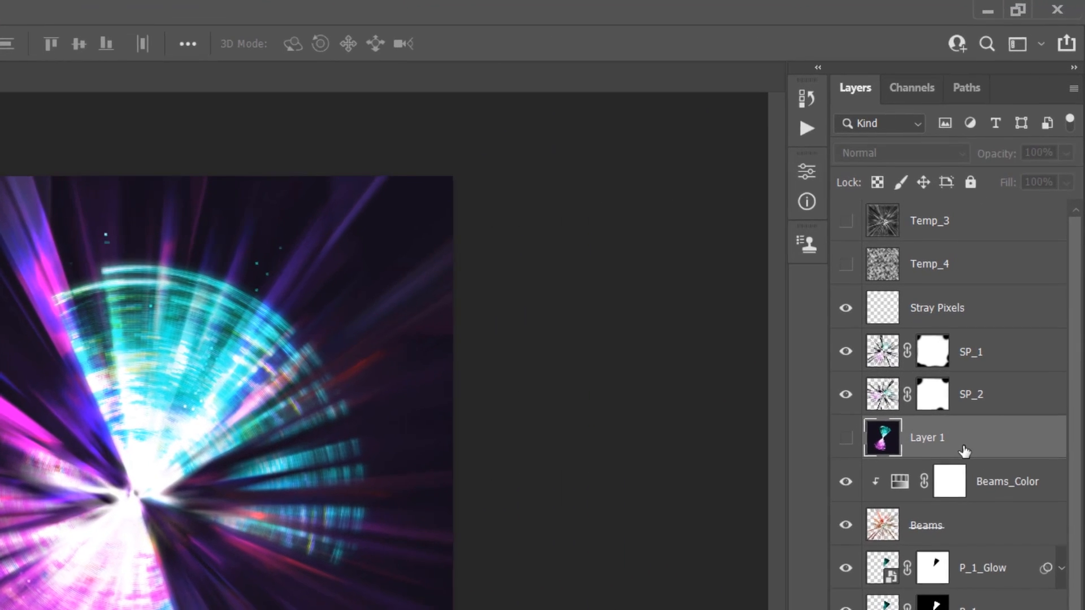
key(Delete)
click(968, 233)
key(Delete)
key(Delete)
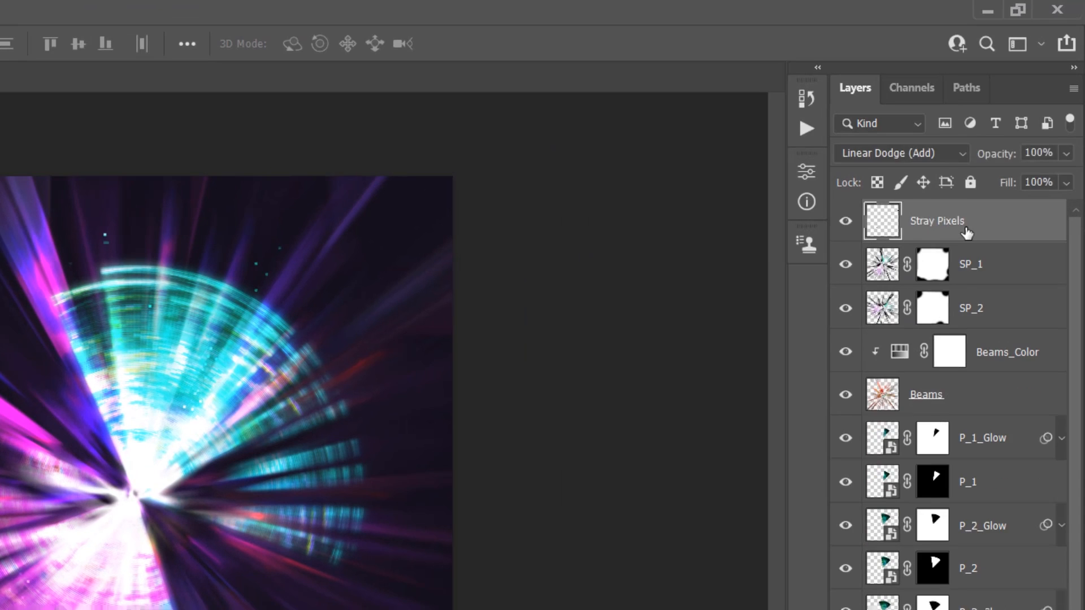
scroll(934, 539, down, 5)
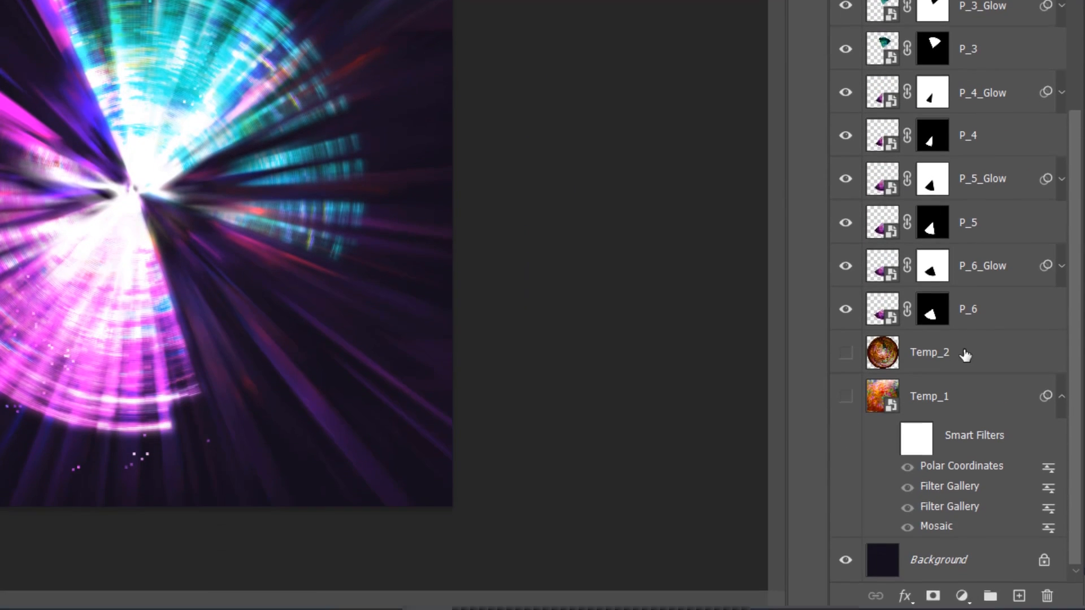
click(965, 354)
key(Delete)
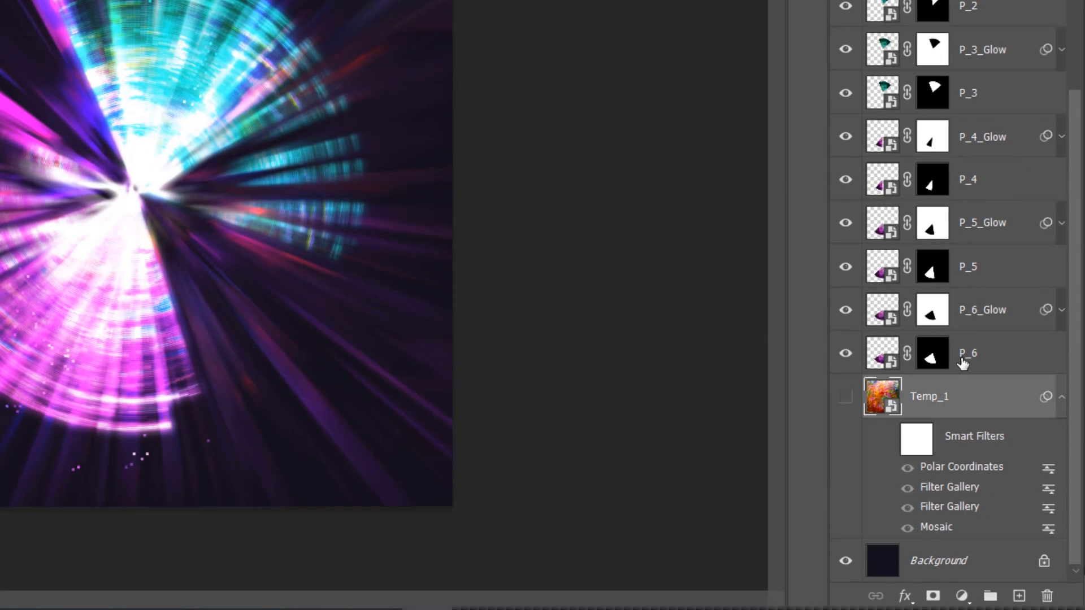
scroll(965, 361, up, 10)
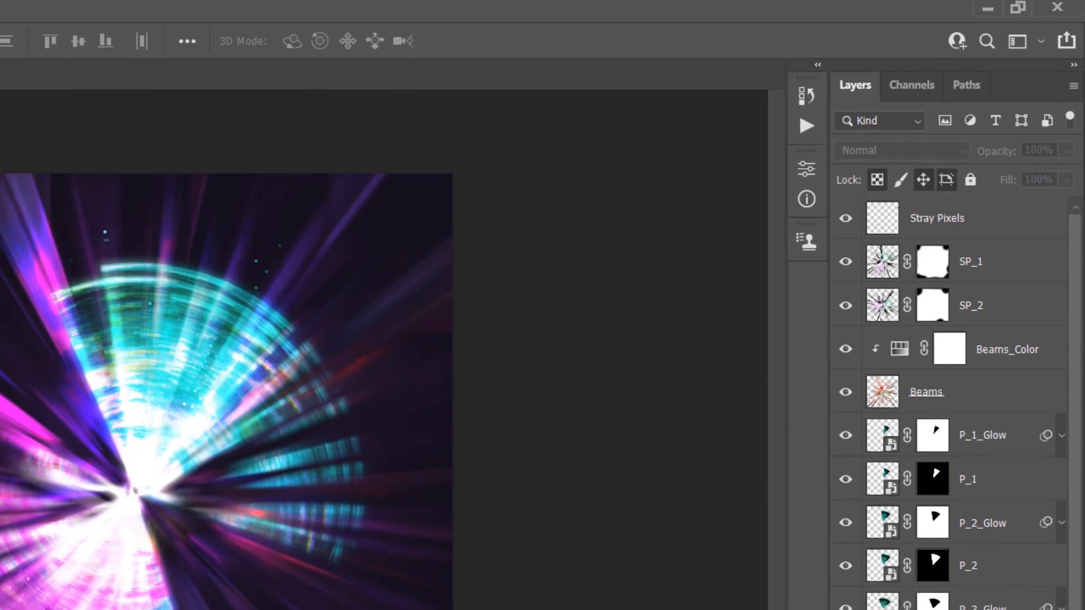
click(1011, 224)
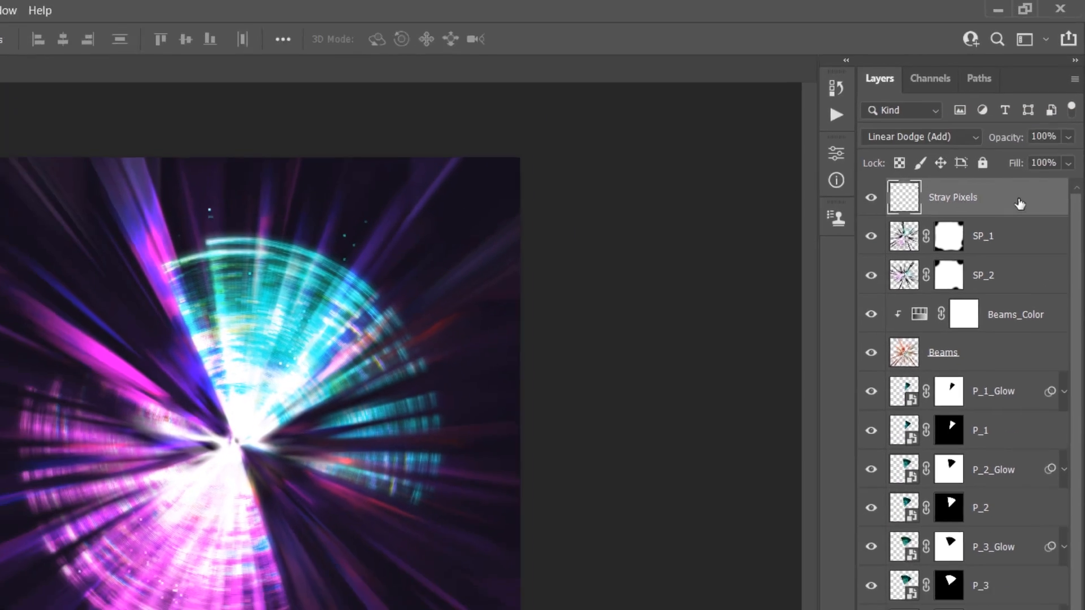